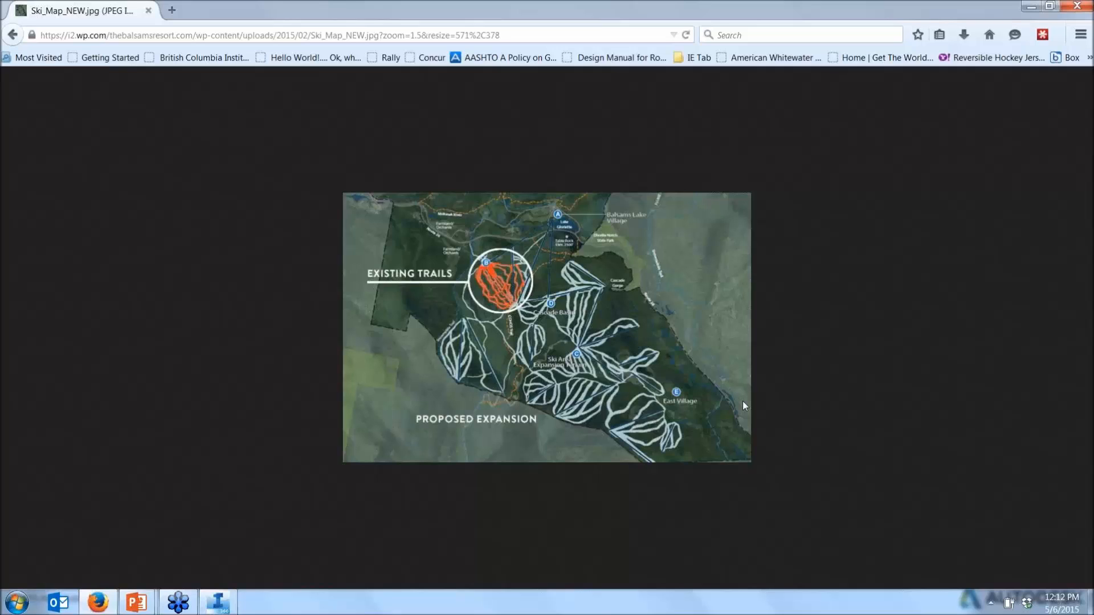
Switch from the ski map image to the DixvilleNotch model in Autodesk InfraWorks 360.
key("alt+Tab")
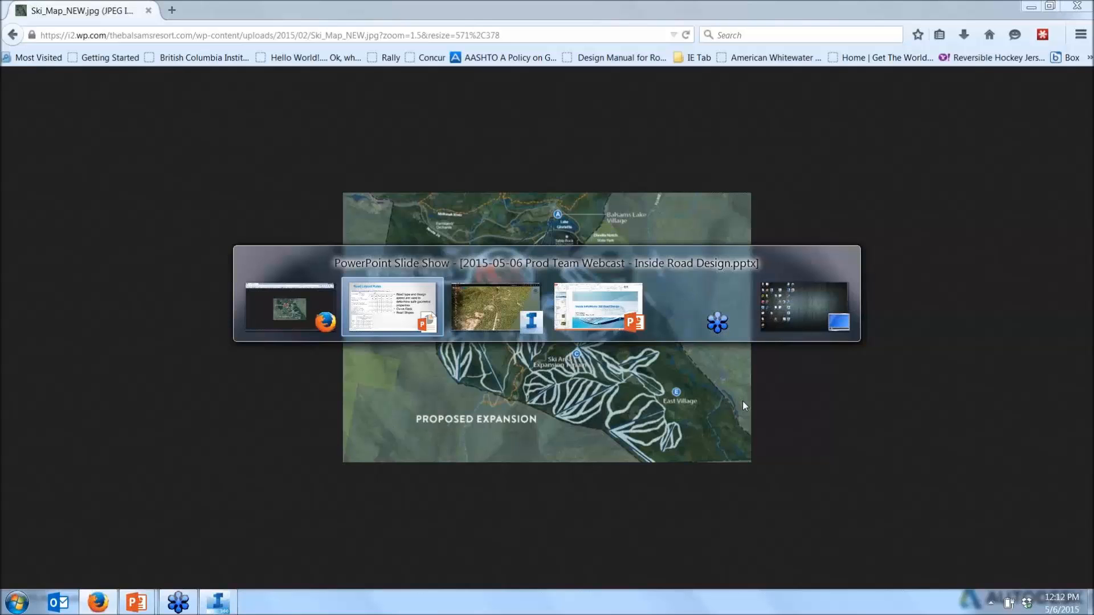
key("alt+Tab")
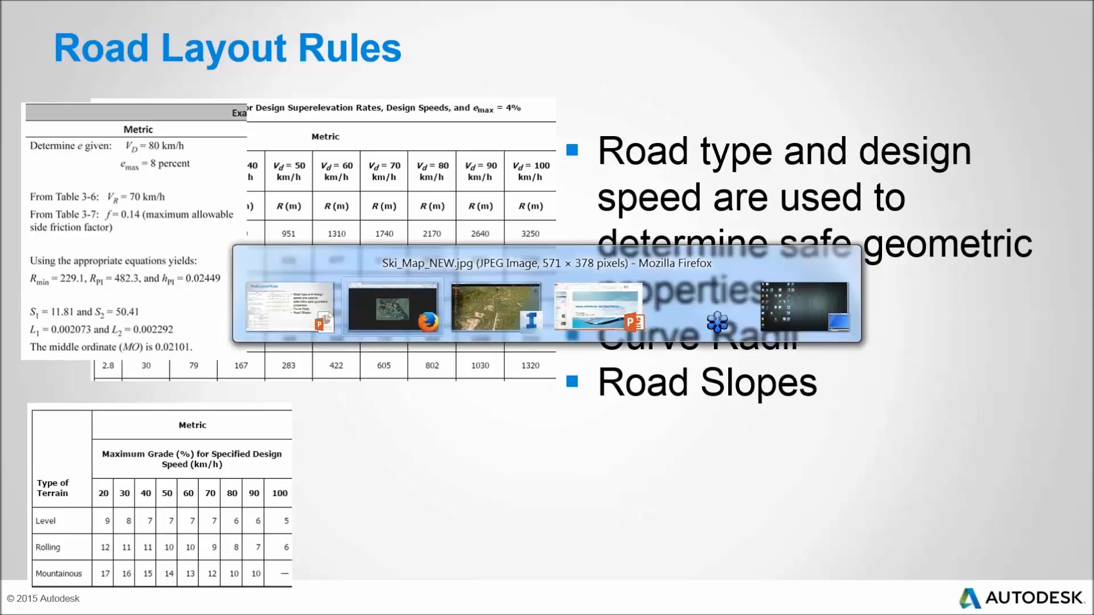
key("alt+Tab")
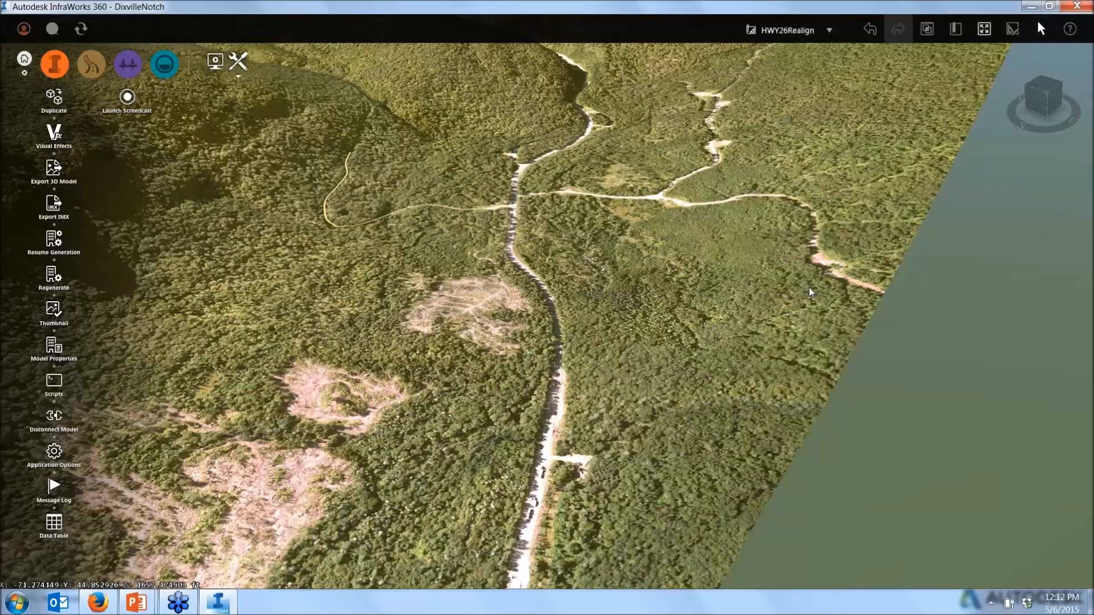
Examine the mountain terrain and the existing road through the notch, both from overhead and in low perspective.
scroll(810, 292, "down", 1)
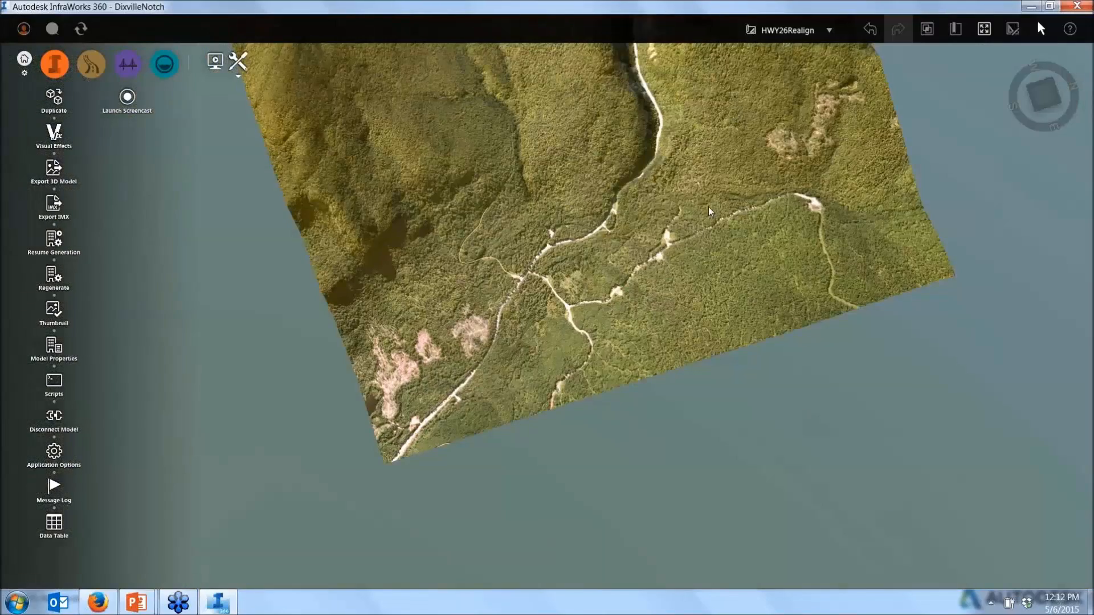
middle_click_drag(709, 207, 697, 333)
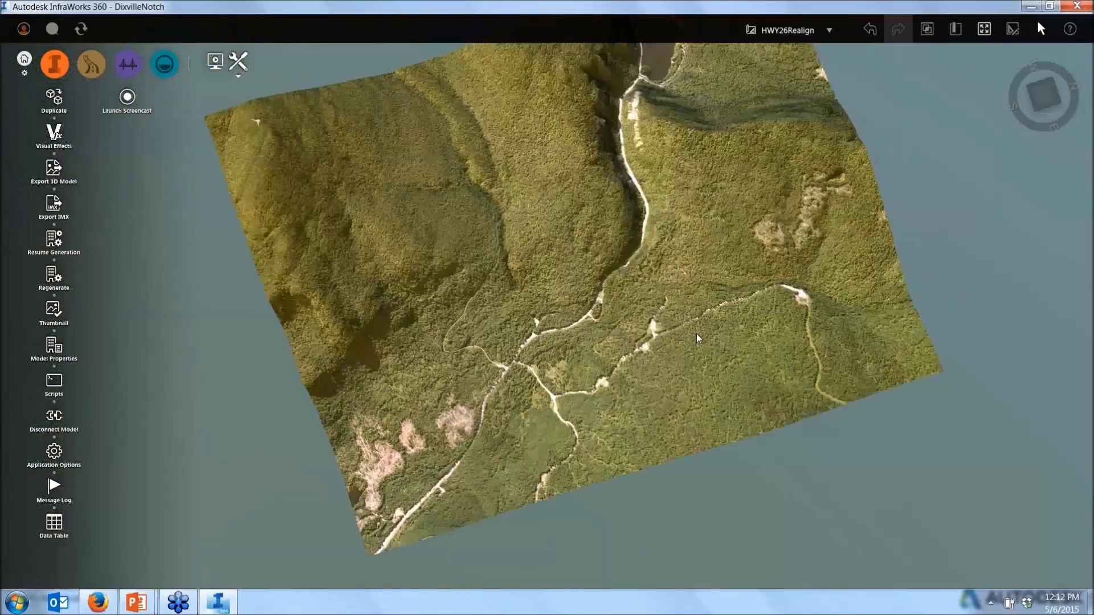
middle_click_drag(655, 48, 645, 181)
scroll(645, 180, "up", 3)
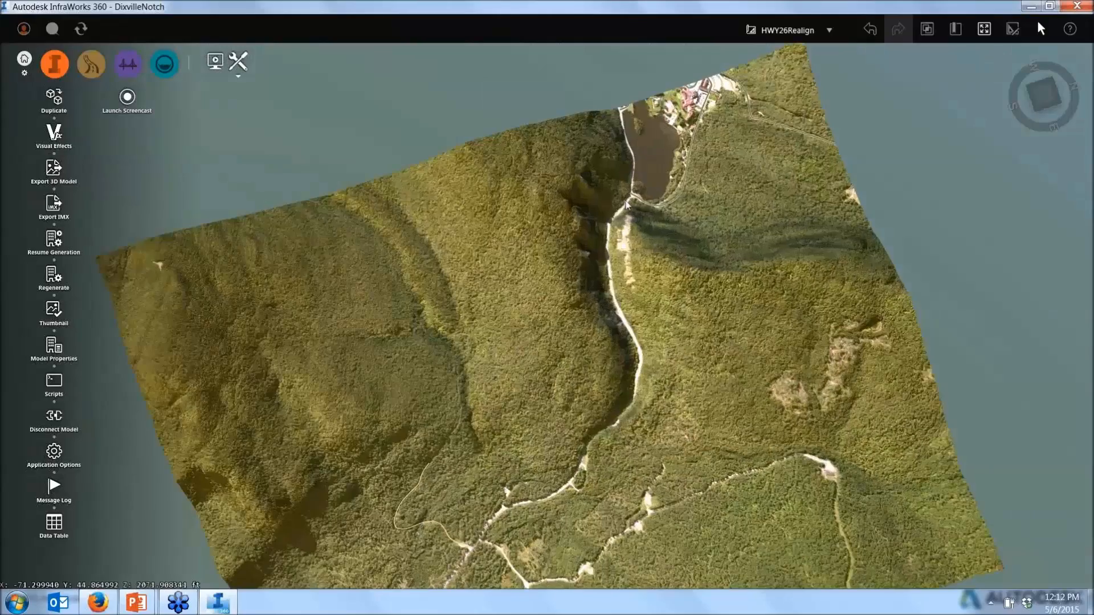
scroll(682, 288, "up", 2)
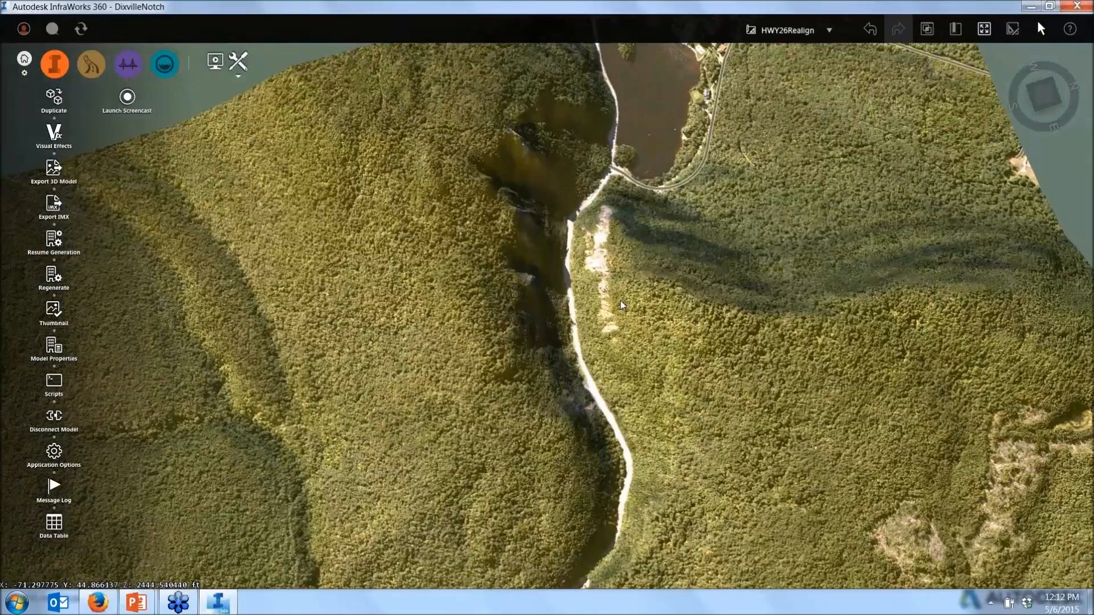
scroll(622, 305, "up", 2)
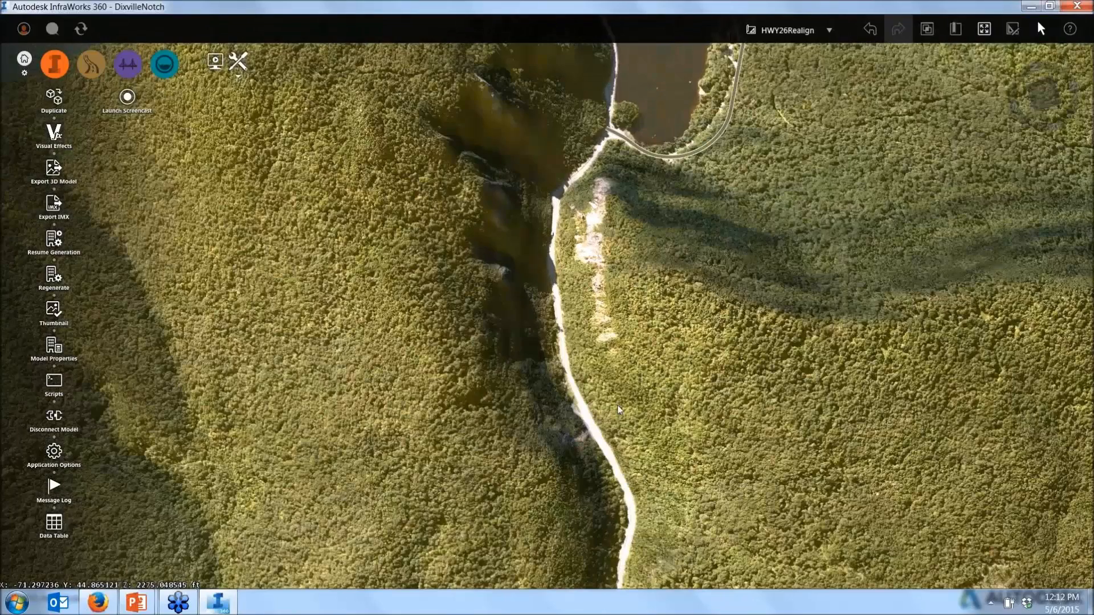
left_click_drag(618, 405, 670, 289)
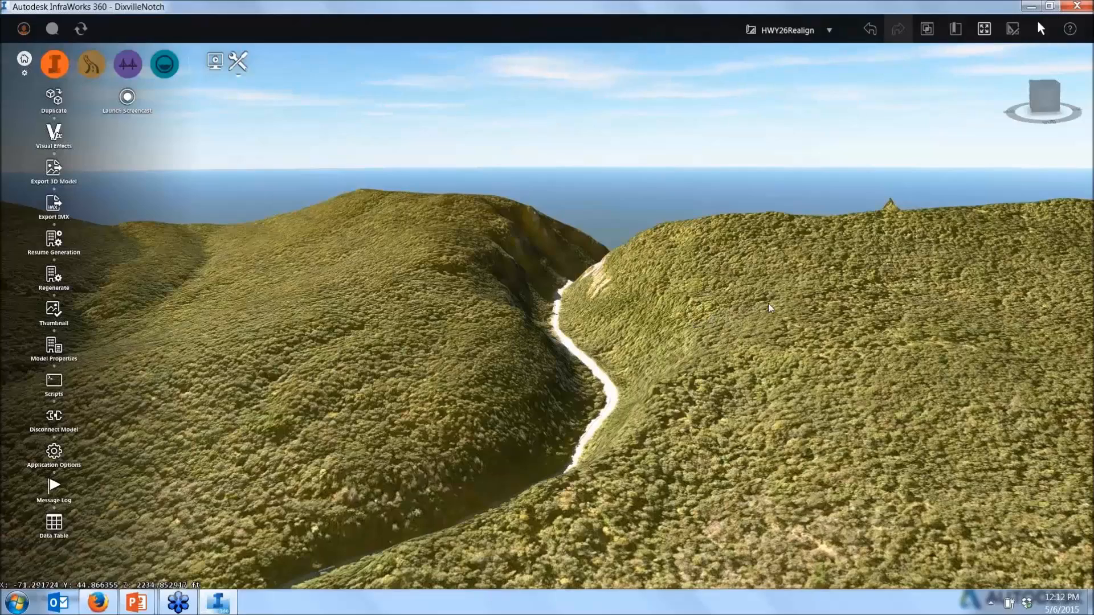
scroll(783, 301, "down", 5)
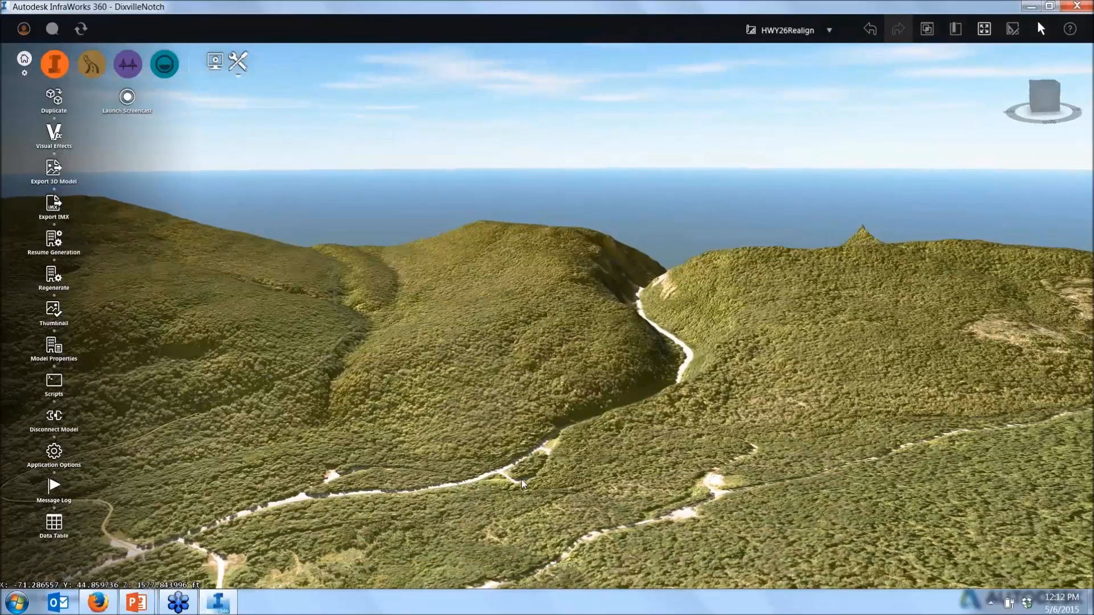
scroll(521, 480, "down", 5)
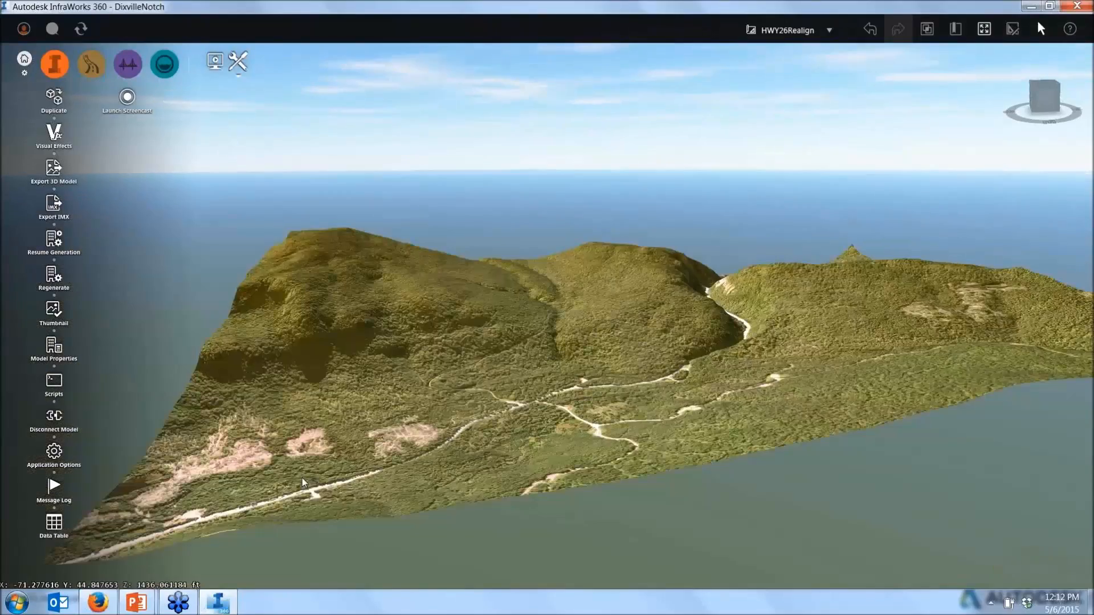
middle_click_drag(302, 477, 583, 430)
scroll(774, 414, "up", 3)
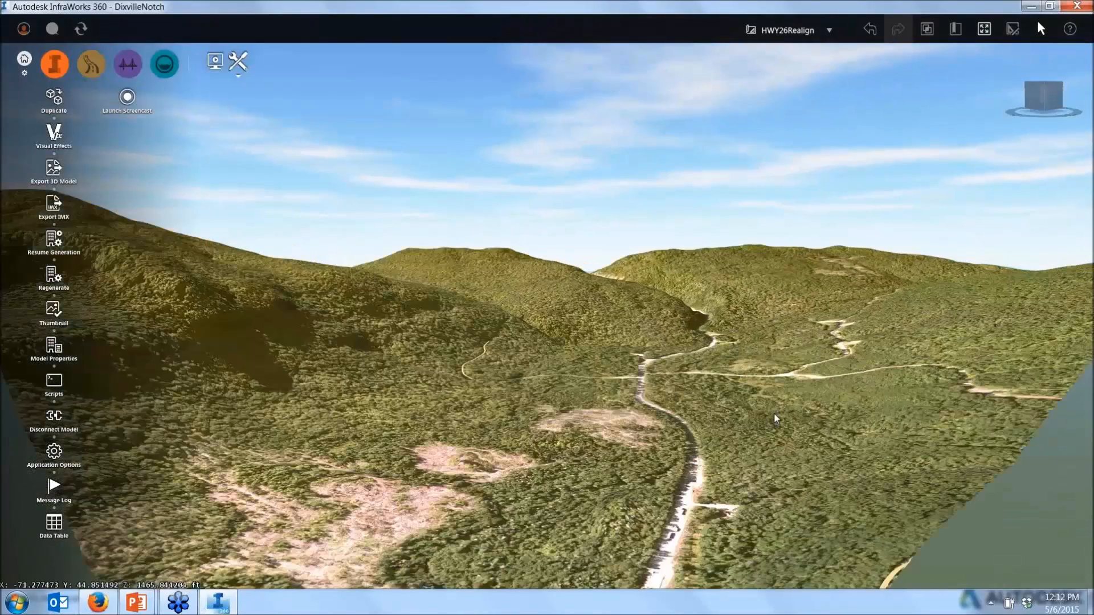
scroll(688, 400, "up", 5)
middle_click_drag(687, 399, 695, 251)
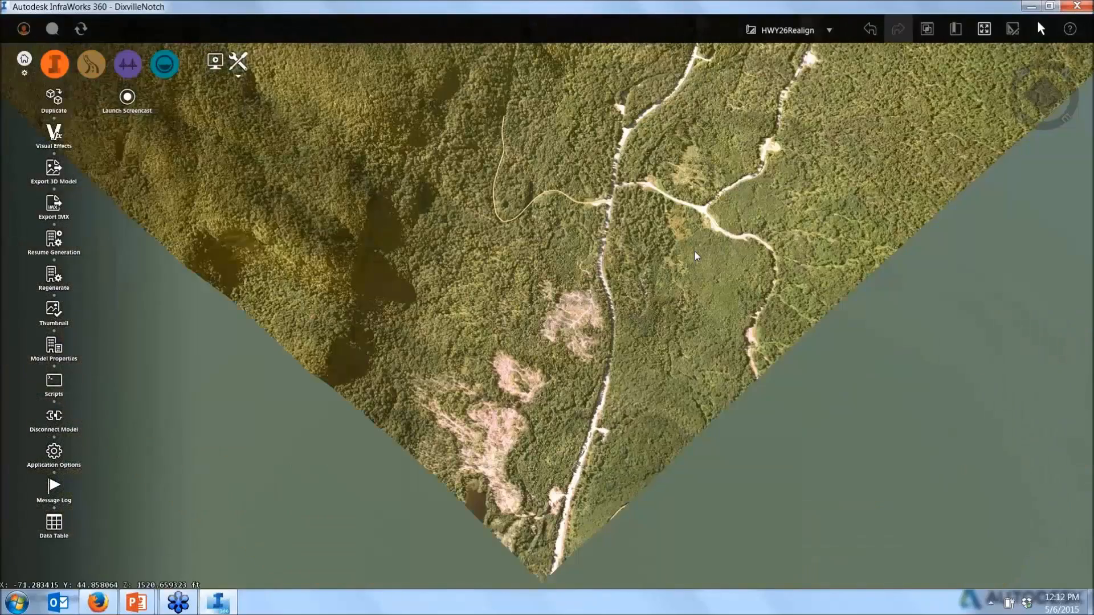
scroll(638, 341, "up", 2)
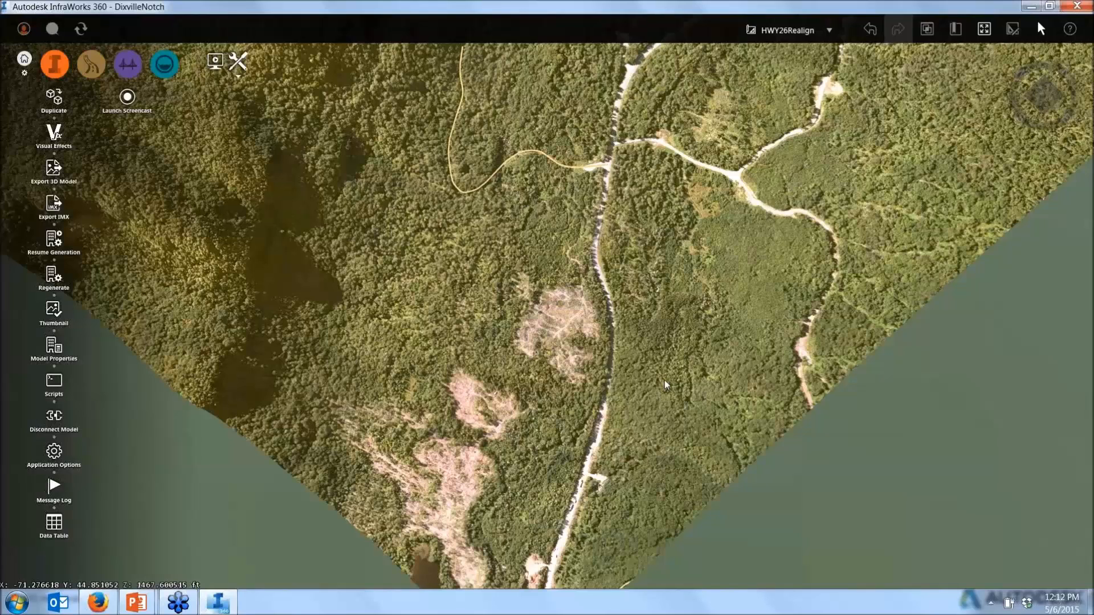
Review the model's available road design standards in the model properties, and close them without applying changes.
left_click(90, 65)
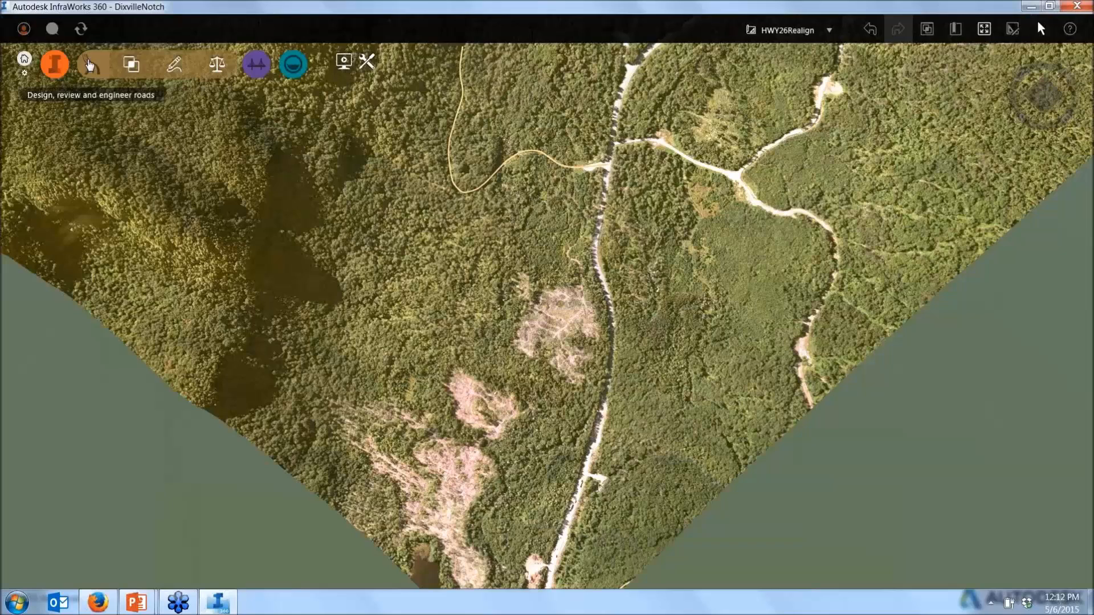
left_click(374, 61)
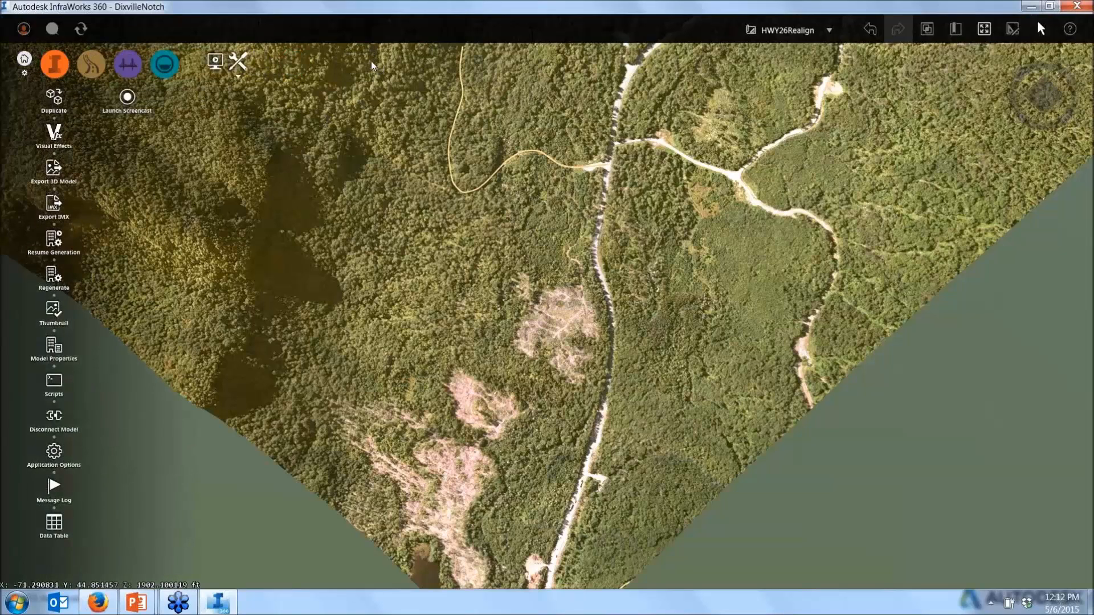
left_click(64, 348)
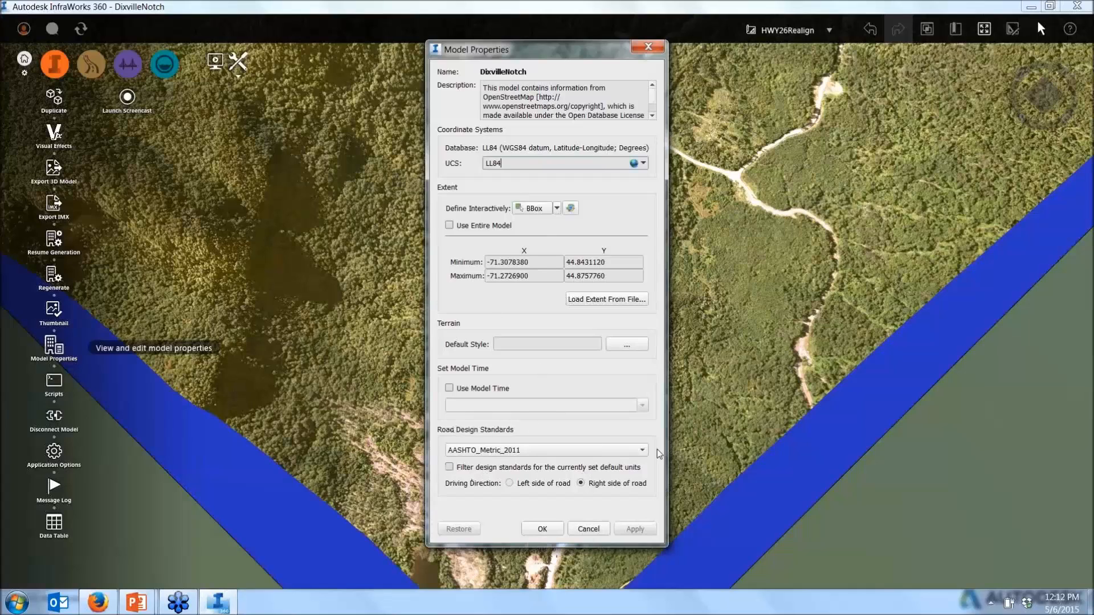
left_click(617, 452)
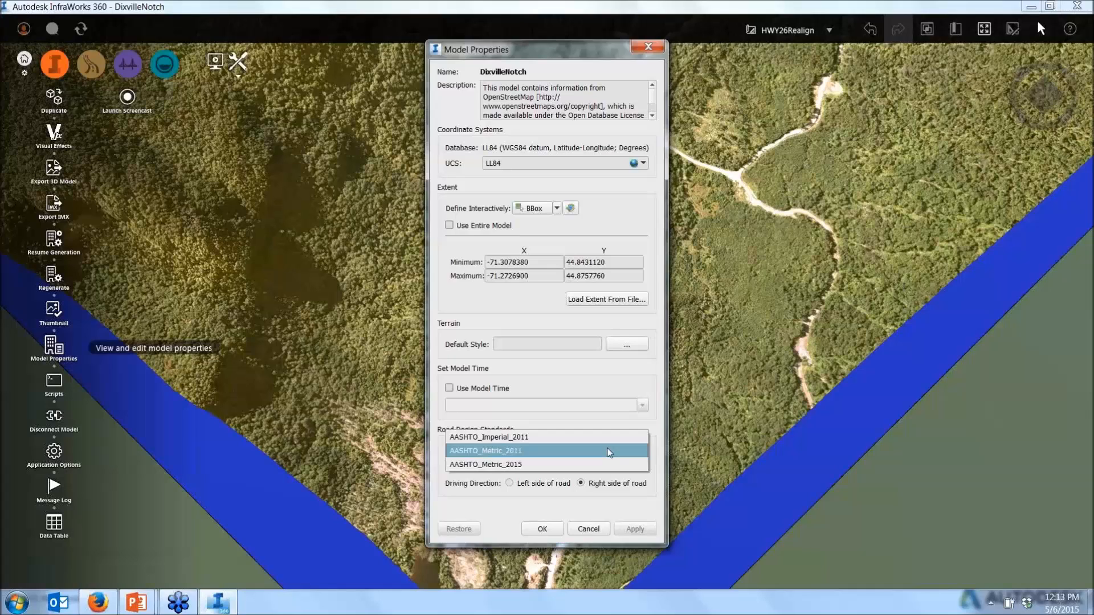
left_click(608, 452)
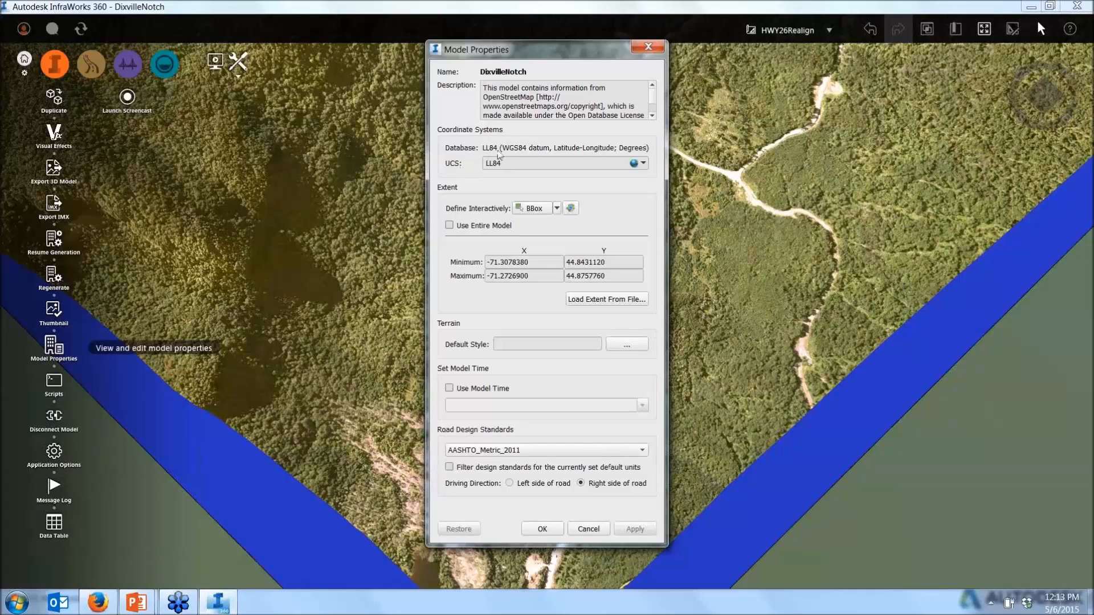
left_click(588, 529)
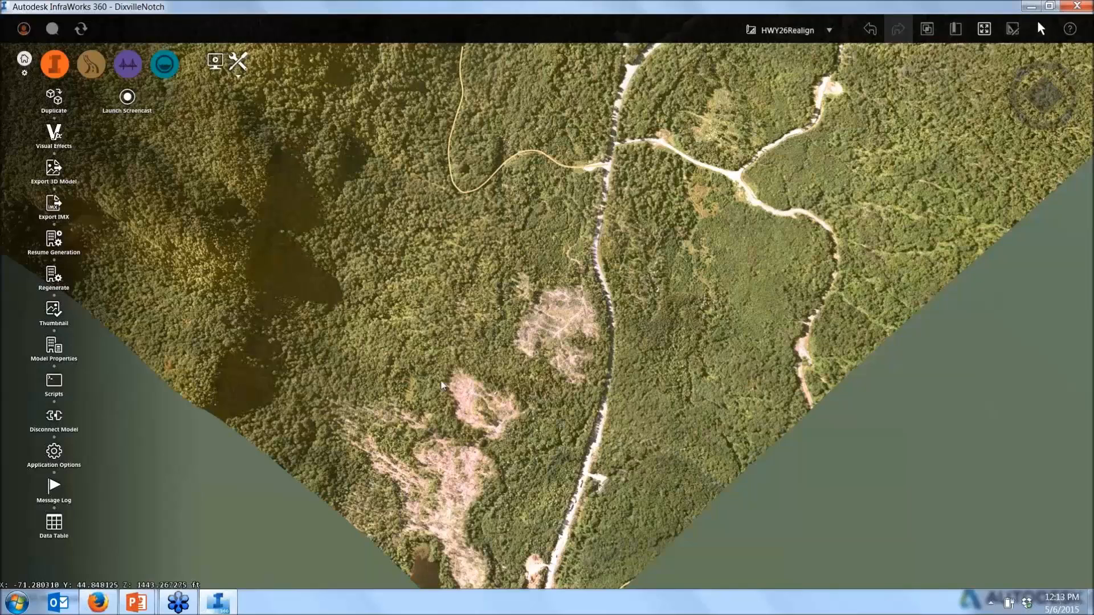
left_click(91, 65)
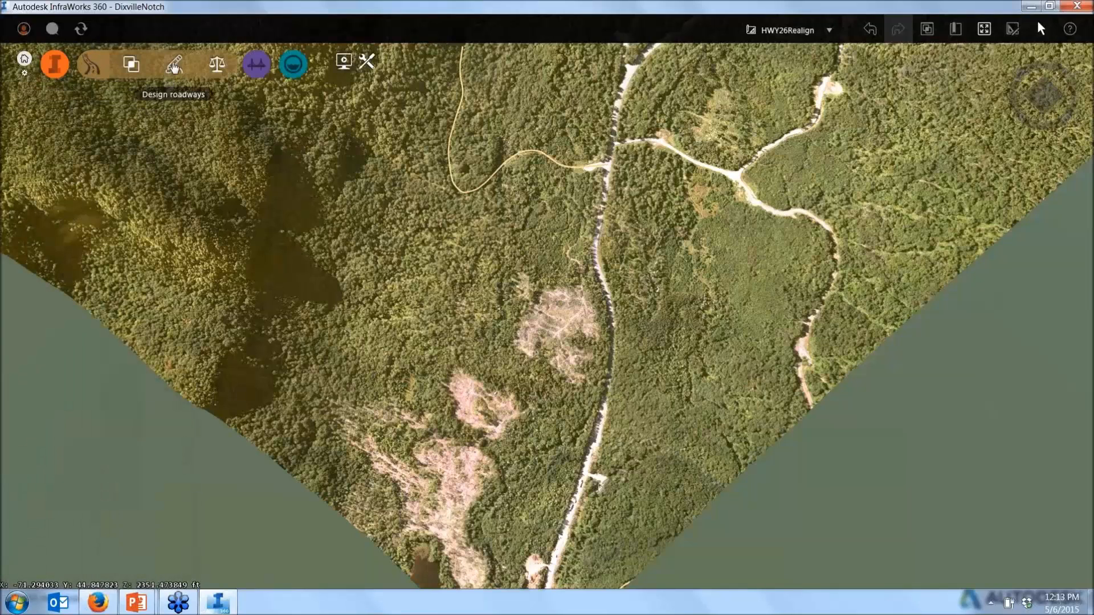
left_click(173, 67)
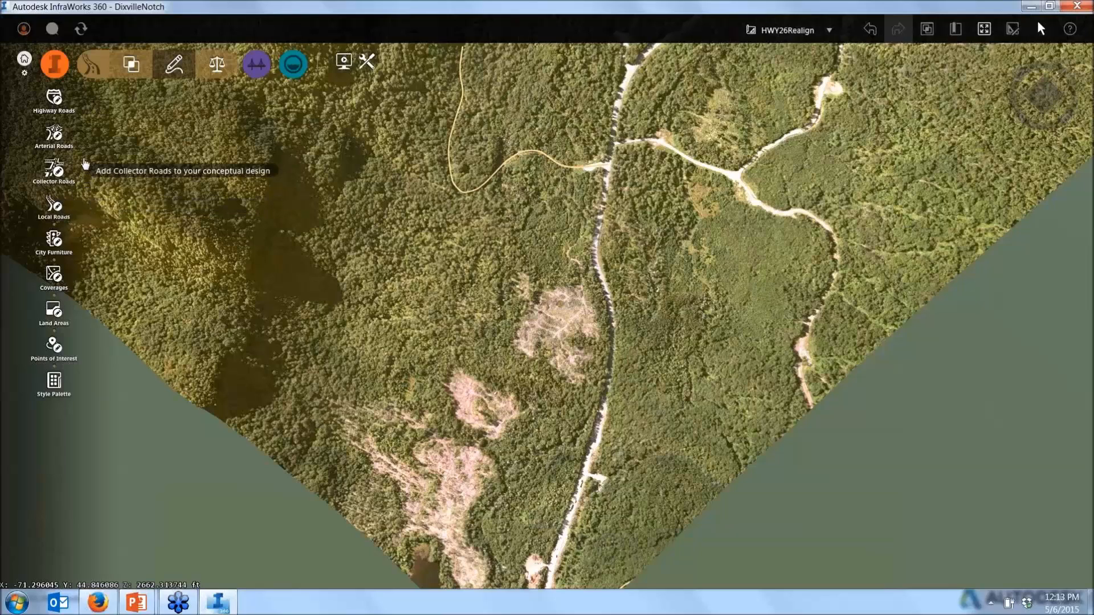
left_click(58, 96)
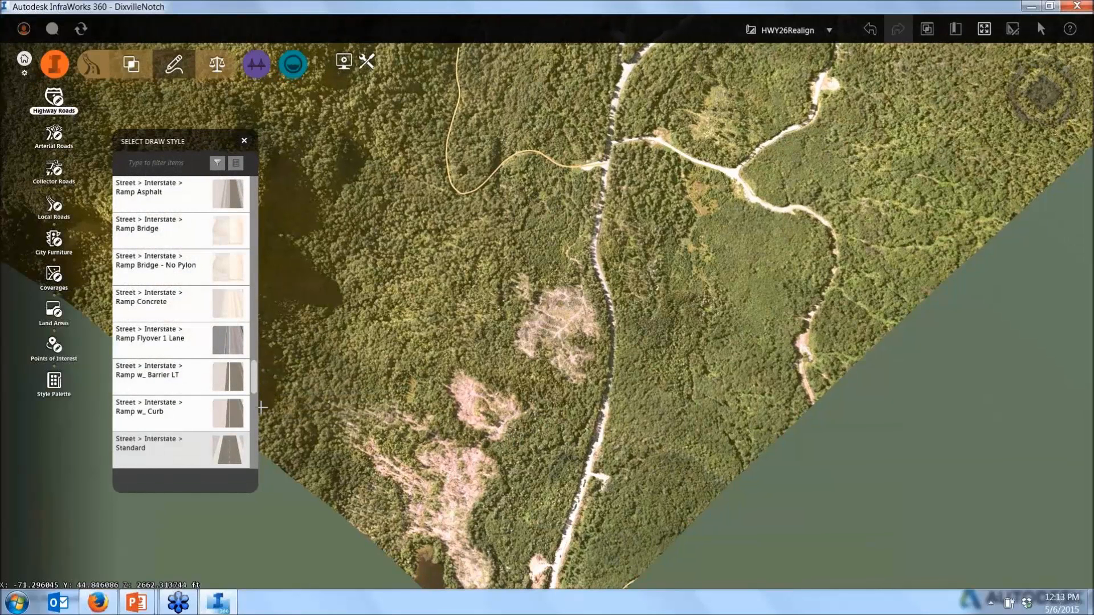
left_click(465, 554)
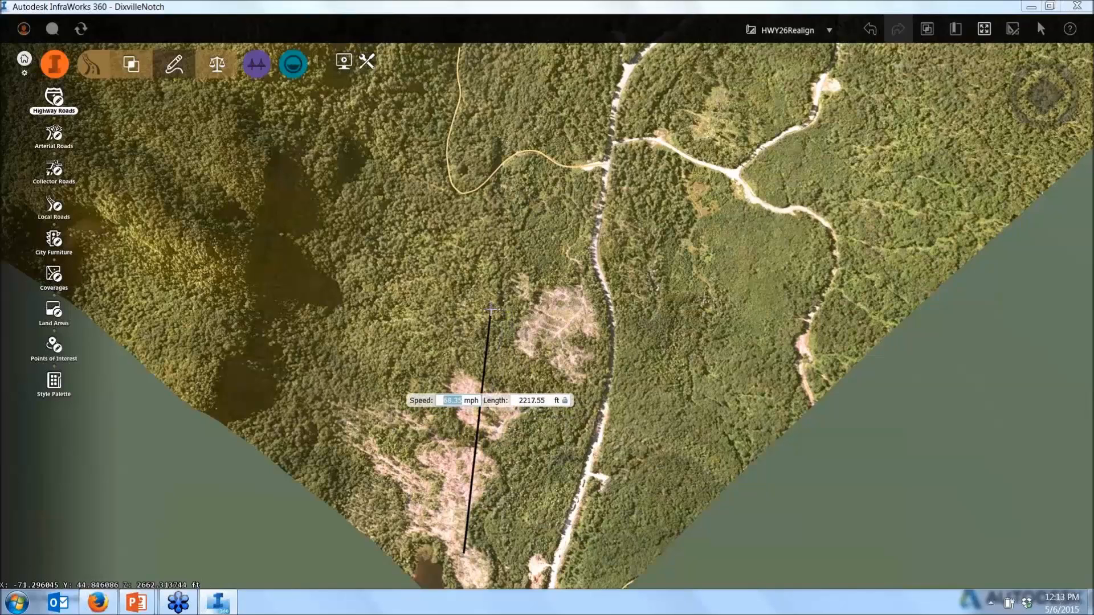
key("Escape")
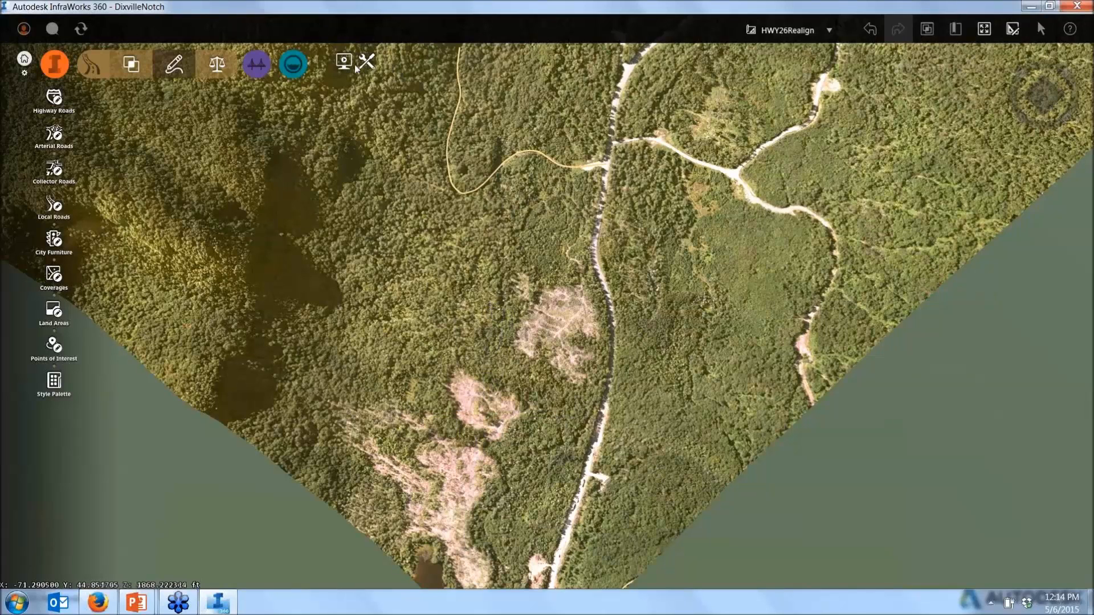
Set the application's default units to Metric in the unit configuration.
left_click(374, 60)
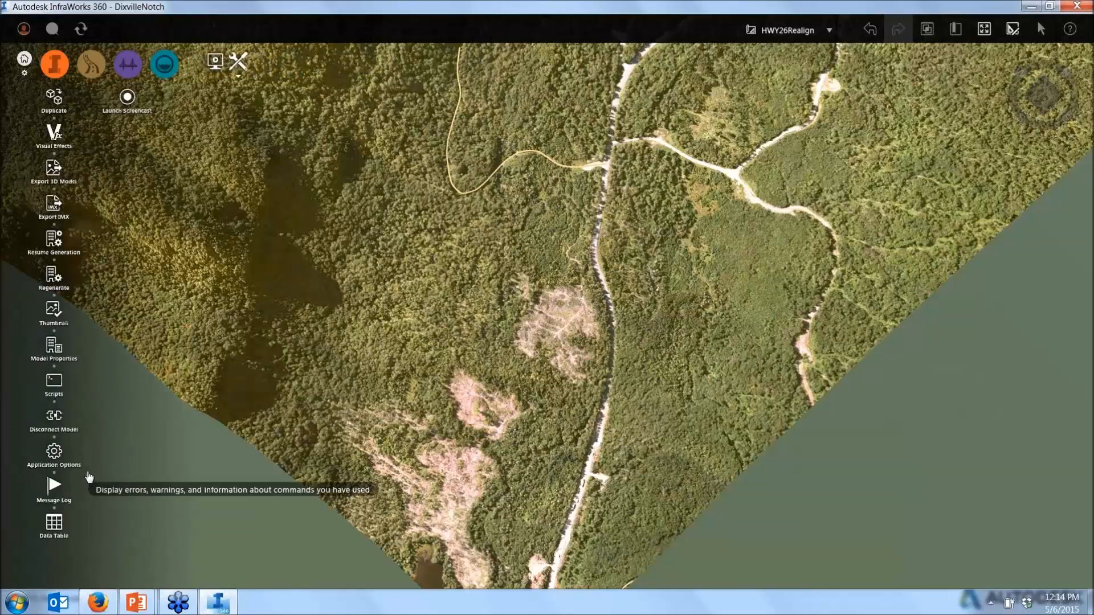
left_click(54, 453)
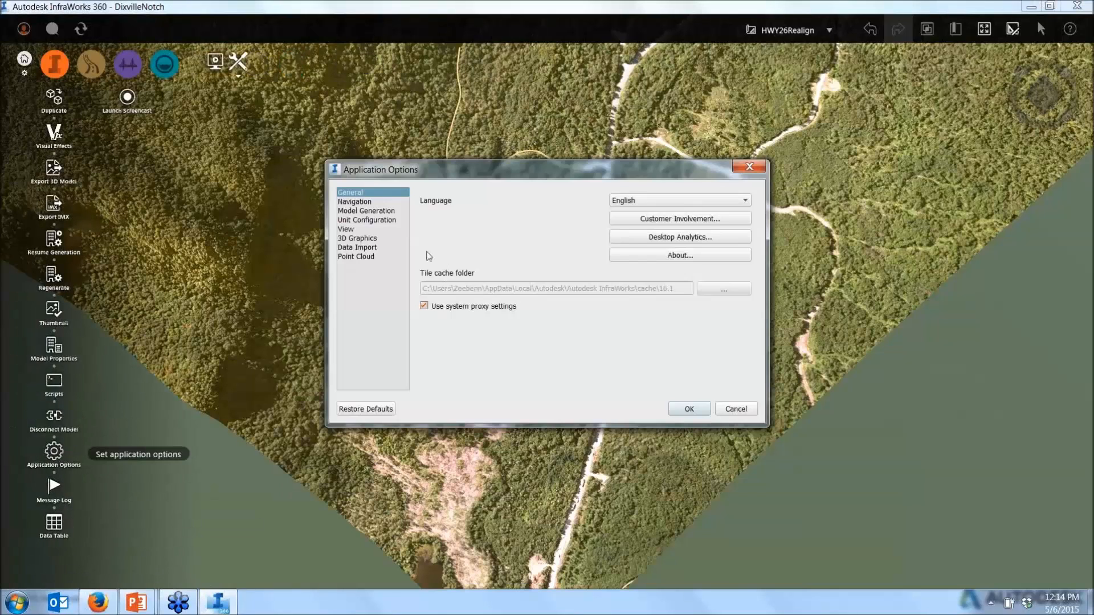
left_click(369, 221)
left_click(687, 203)
left_click(682, 192)
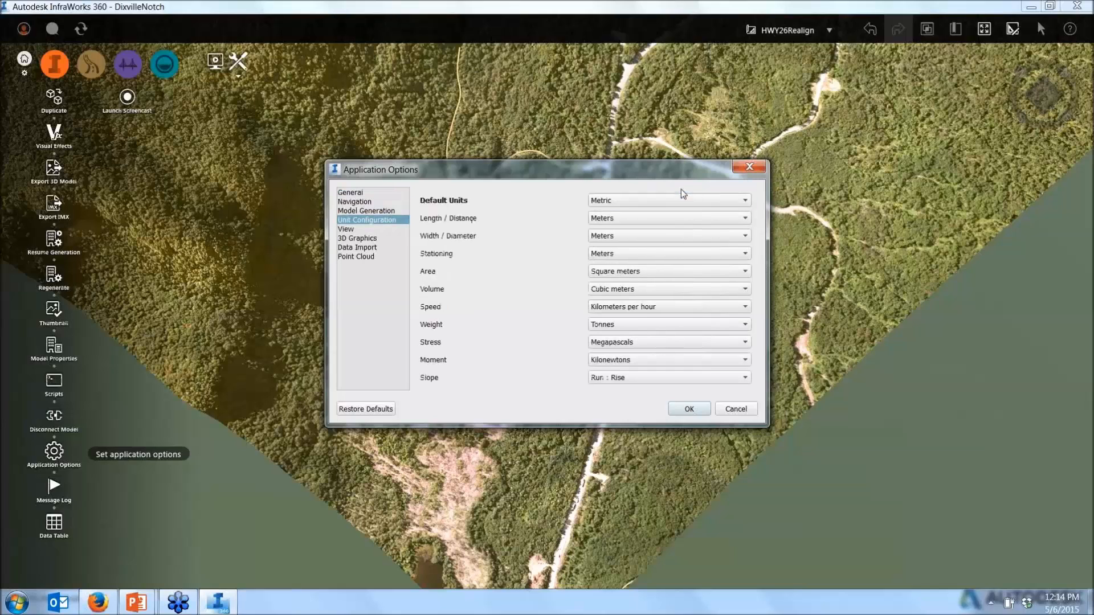
left_click(690, 409)
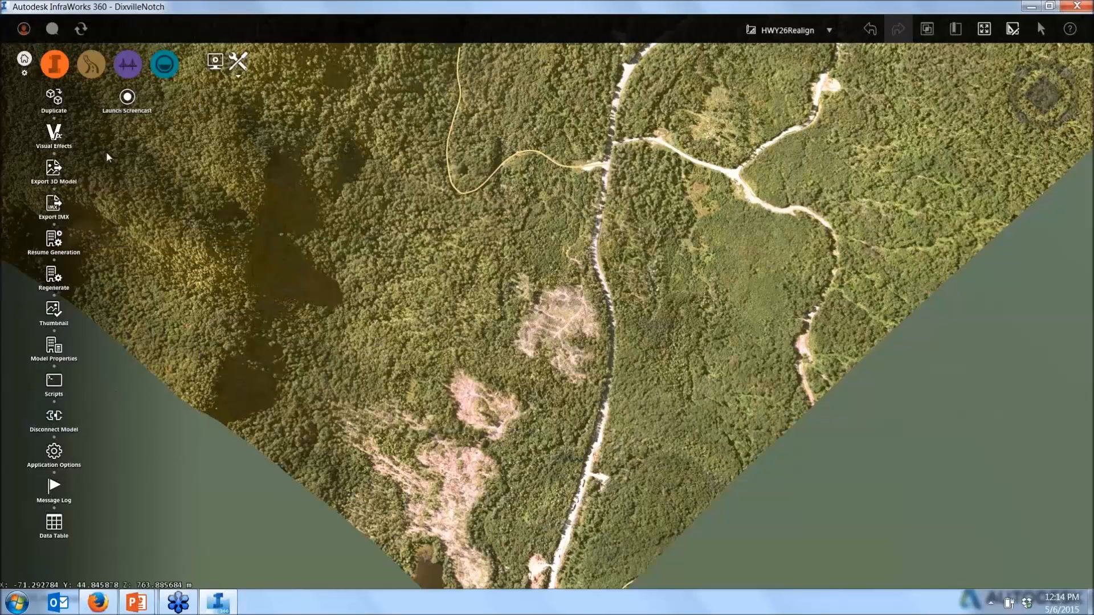
Begin a 110 km/h highway road with a first segment about 486 m long, heading north through the cleared patches west of the existing road.
left_click(102, 73)
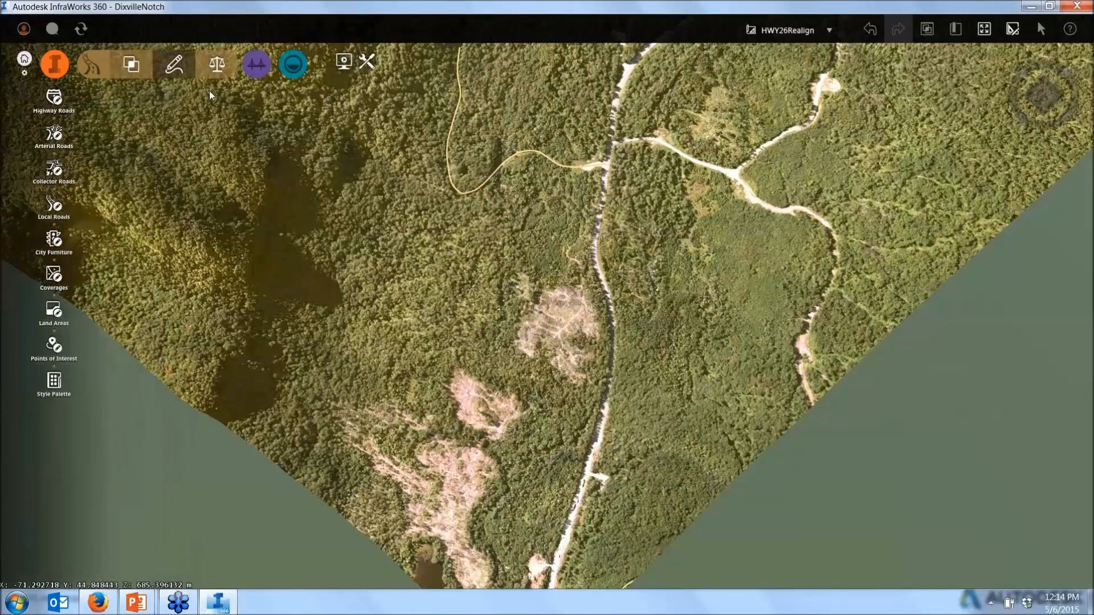
left_click(32, 107)
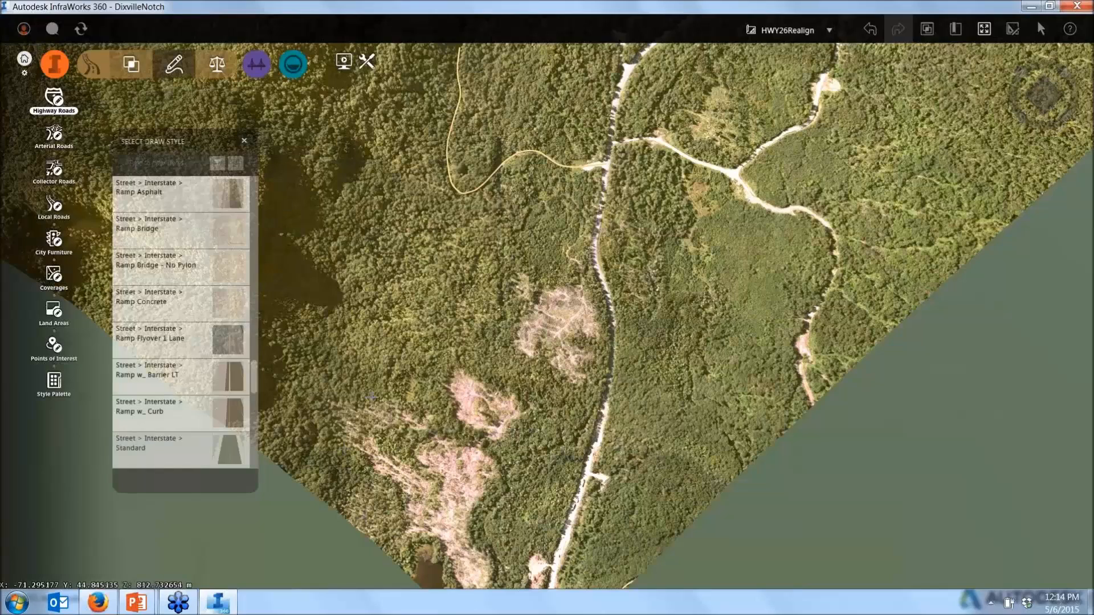
left_click(418, 509)
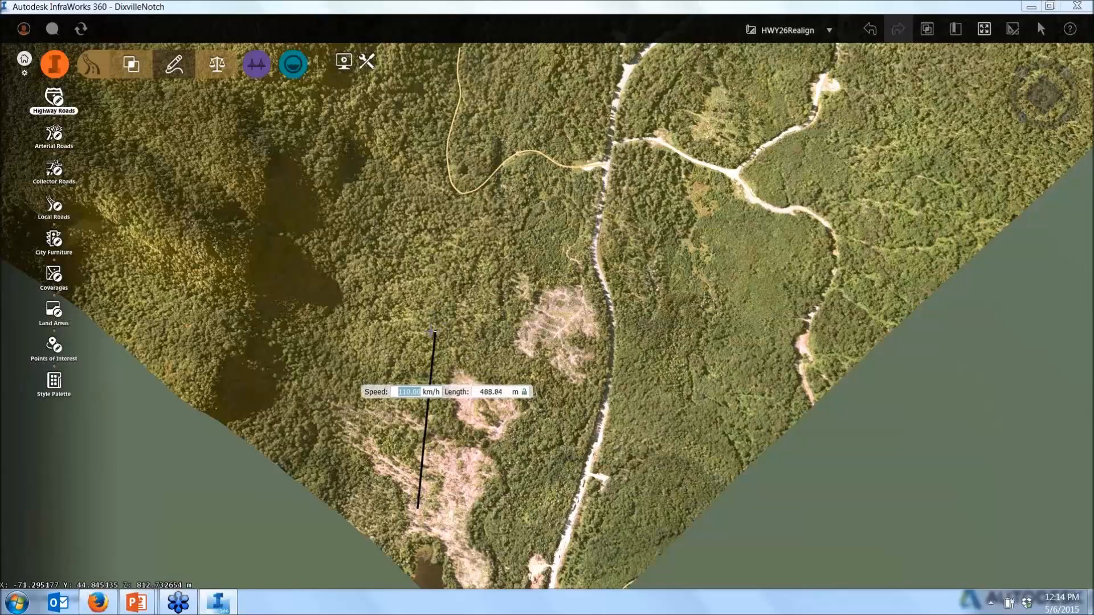
left_click(423, 333)
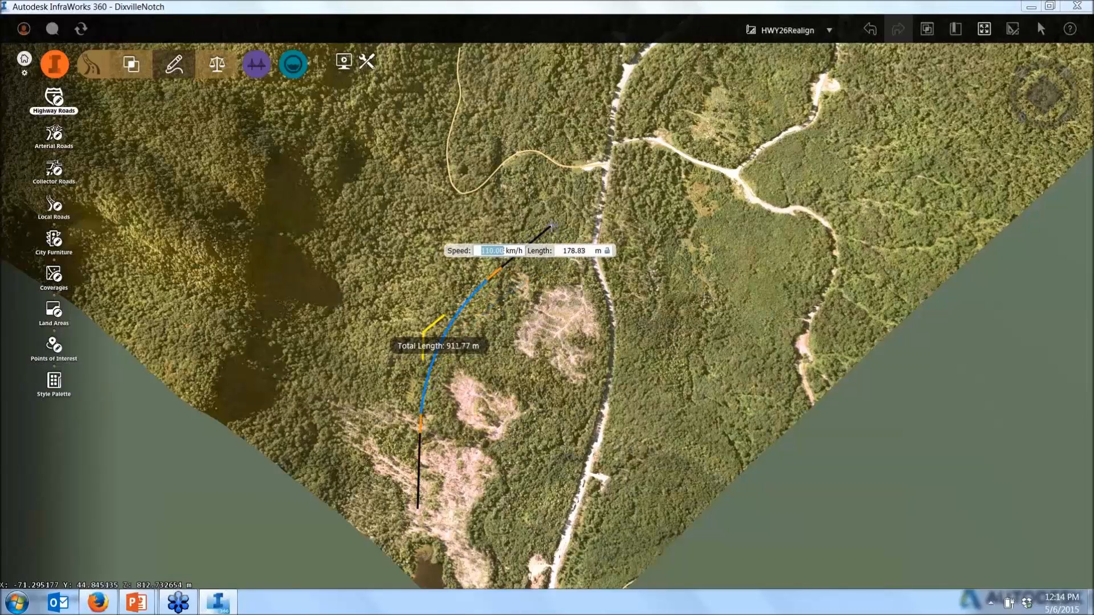
Inspect the curve radius and spiral length options for the new road's bend, and undo the last drawn point.
right_click(552, 227)
mouse_move(568, 232)
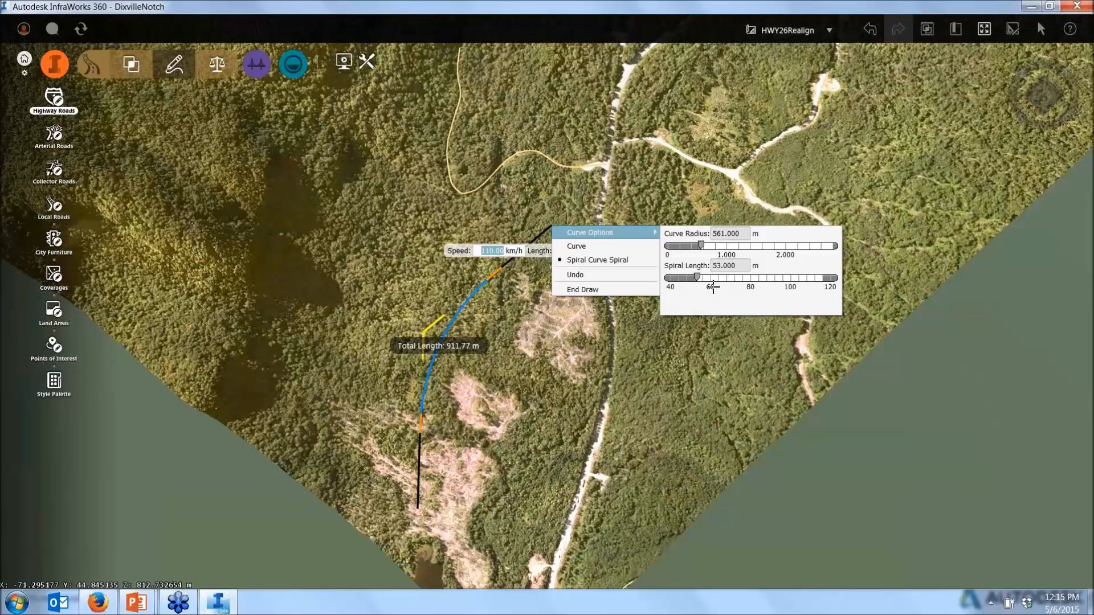
left_click(575, 275)
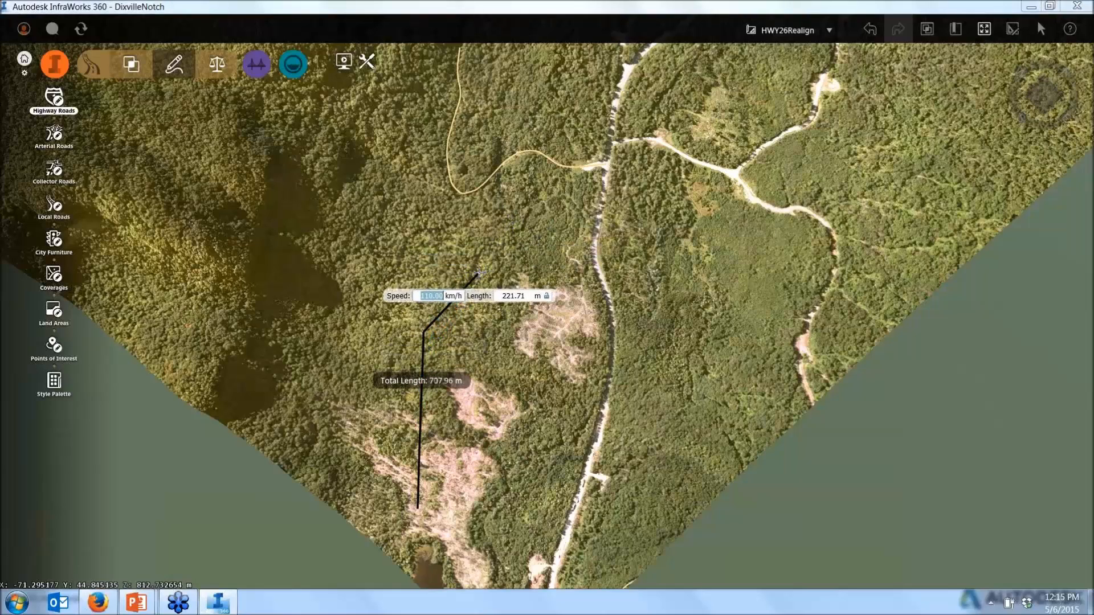
Set the unfinished highway road's design speed to 60 km/h, and inspect its curve radius and spiral length options.
key("BackSpace")
type("60")
key("Tab")
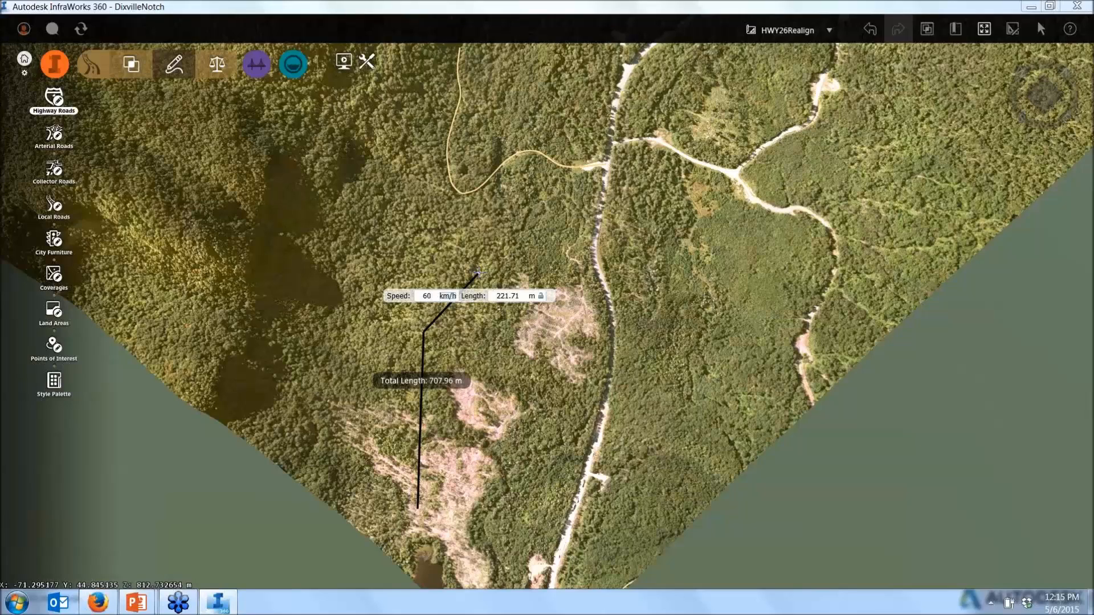
right_click(478, 274)
mouse_move(516, 279)
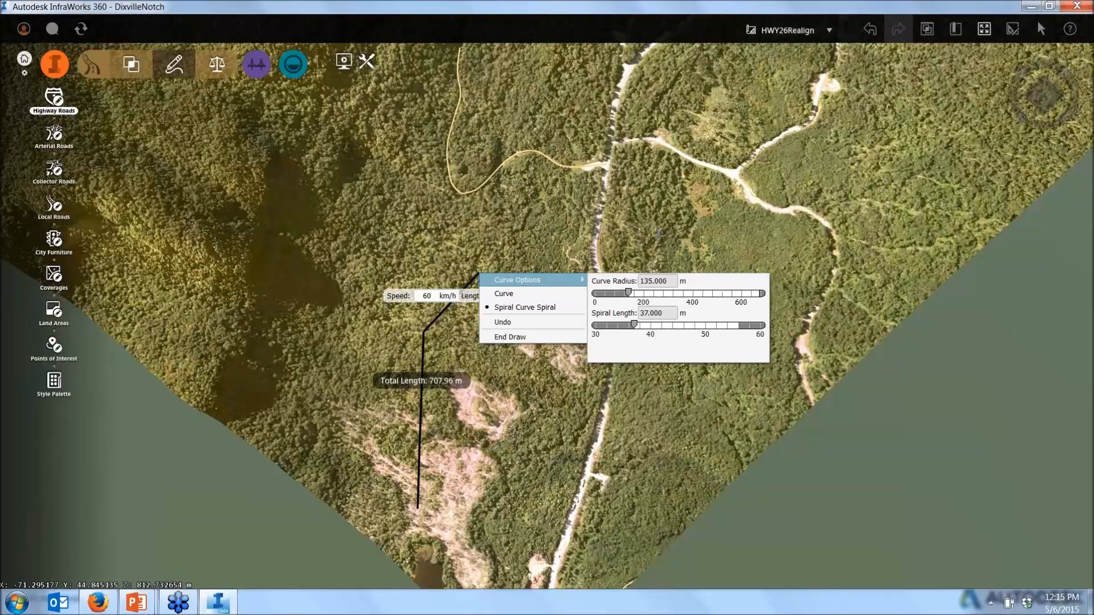
left_click(511, 213)
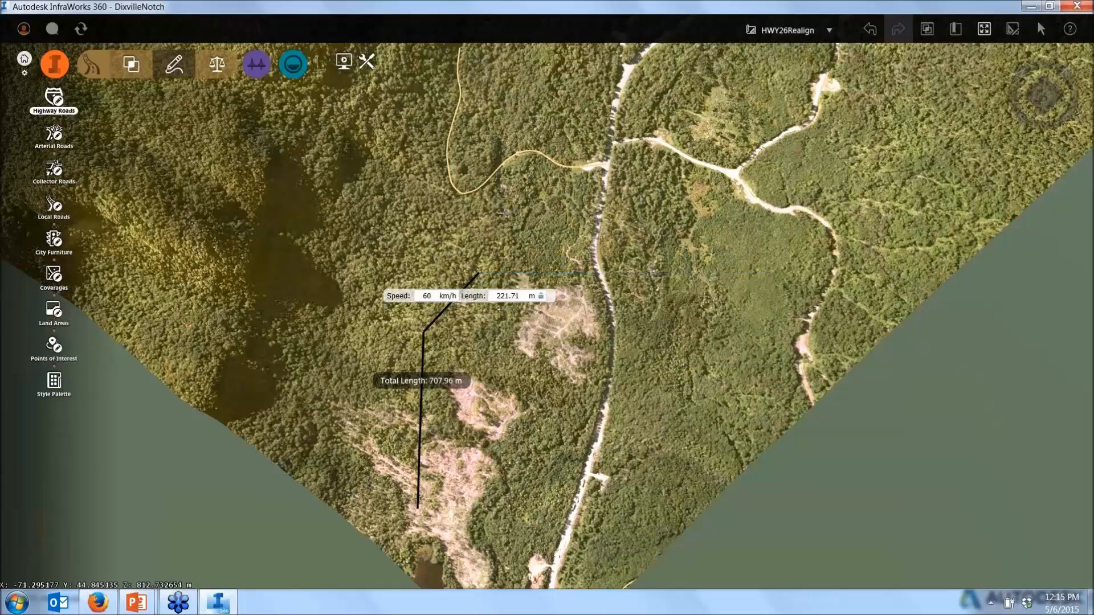
Add another bend to the highway road, discard the unfinished road, and browse the arterial road draw styles without choosing one.
left_click(506, 214)
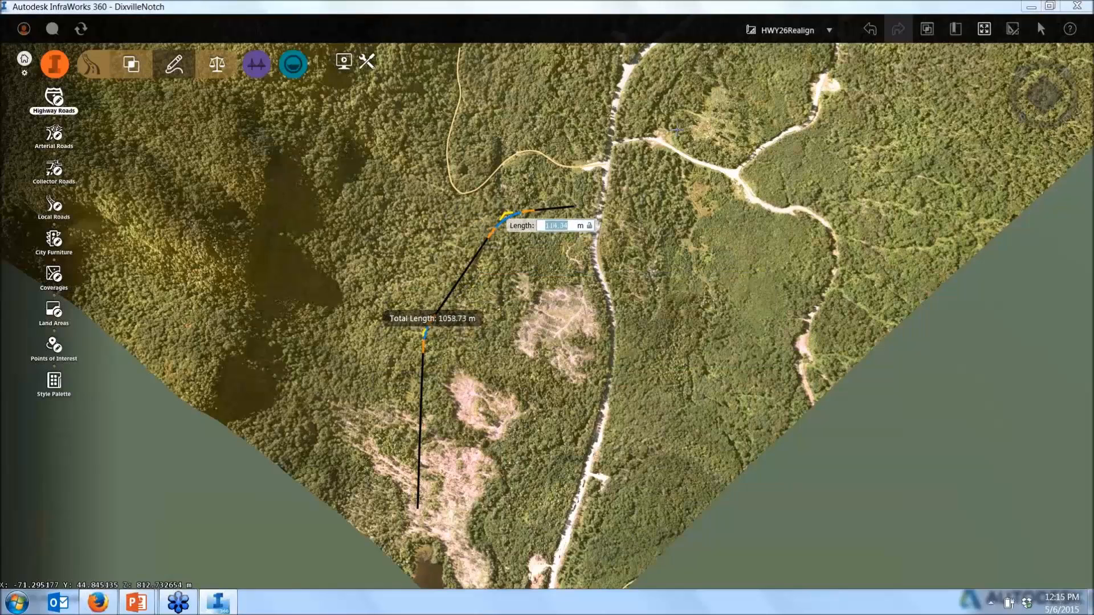
left_click(870, 31)
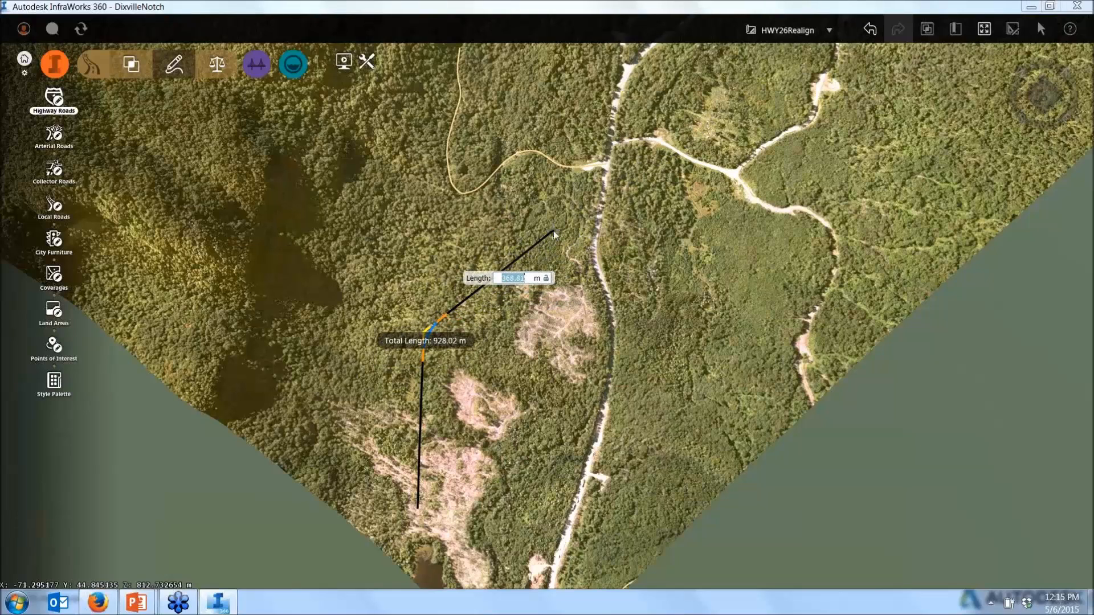
key("Escape")
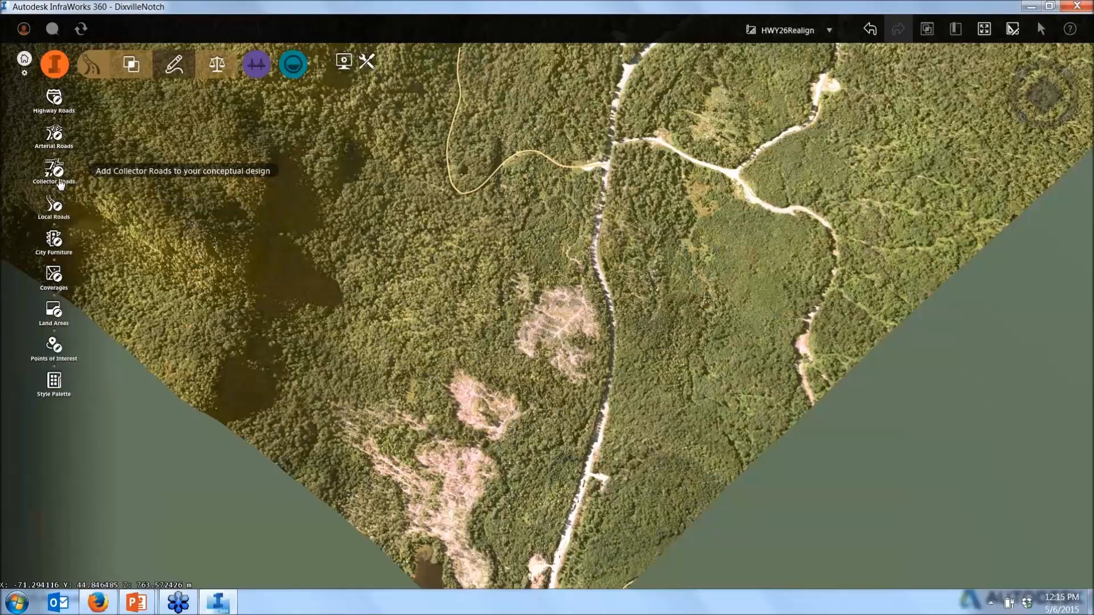
left_click(57, 135)
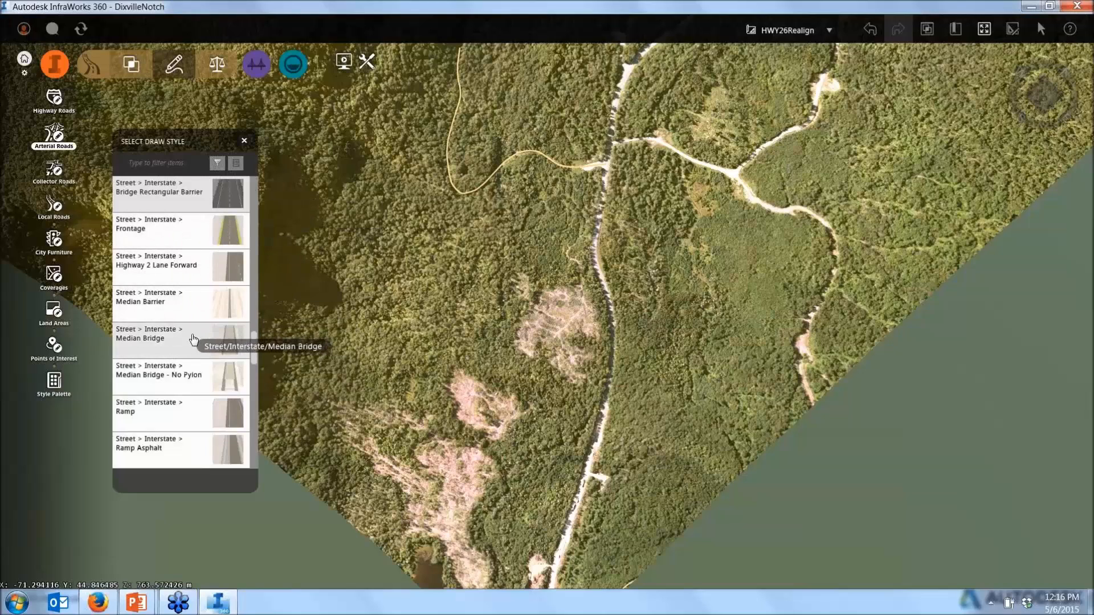
left_click(244, 140)
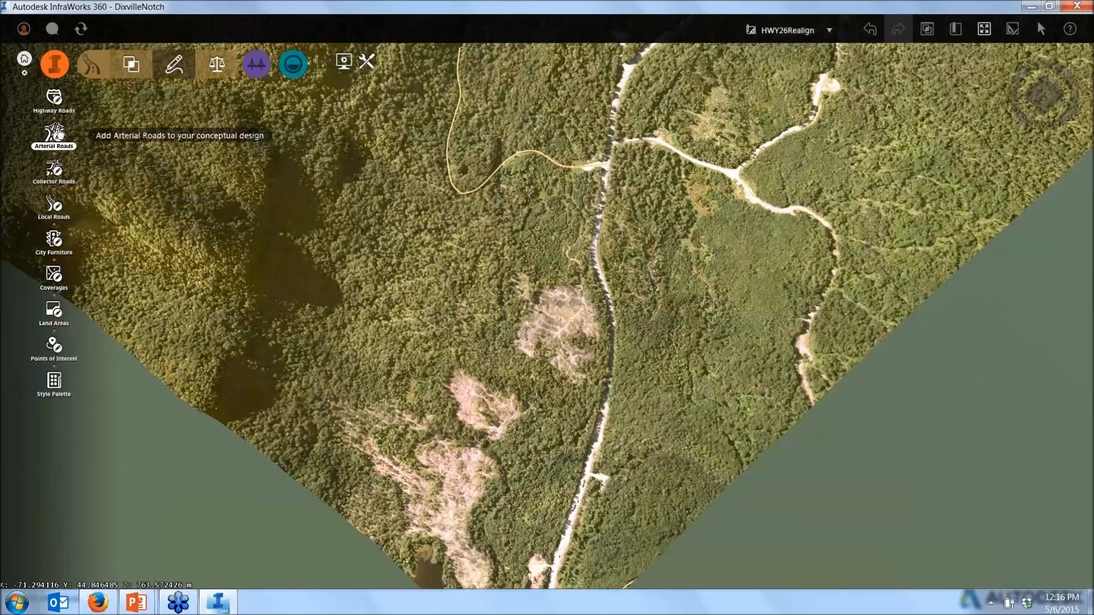
Draw a 65 km/h highway road about 1461 m long with two bends, running south to north along the existing road.
left_click(55, 98)
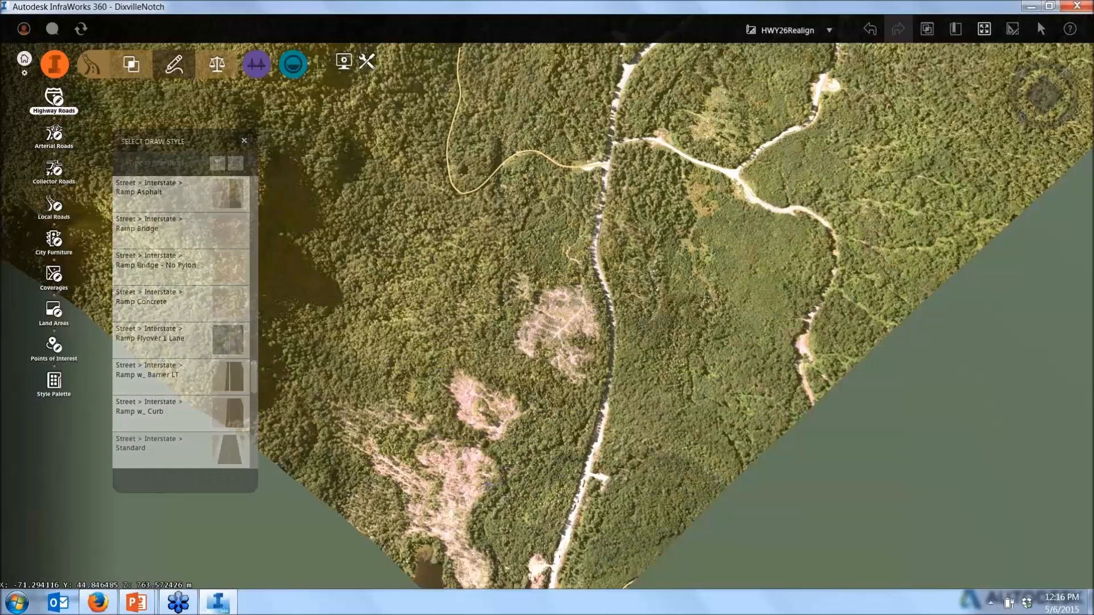
left_click(554, 582)
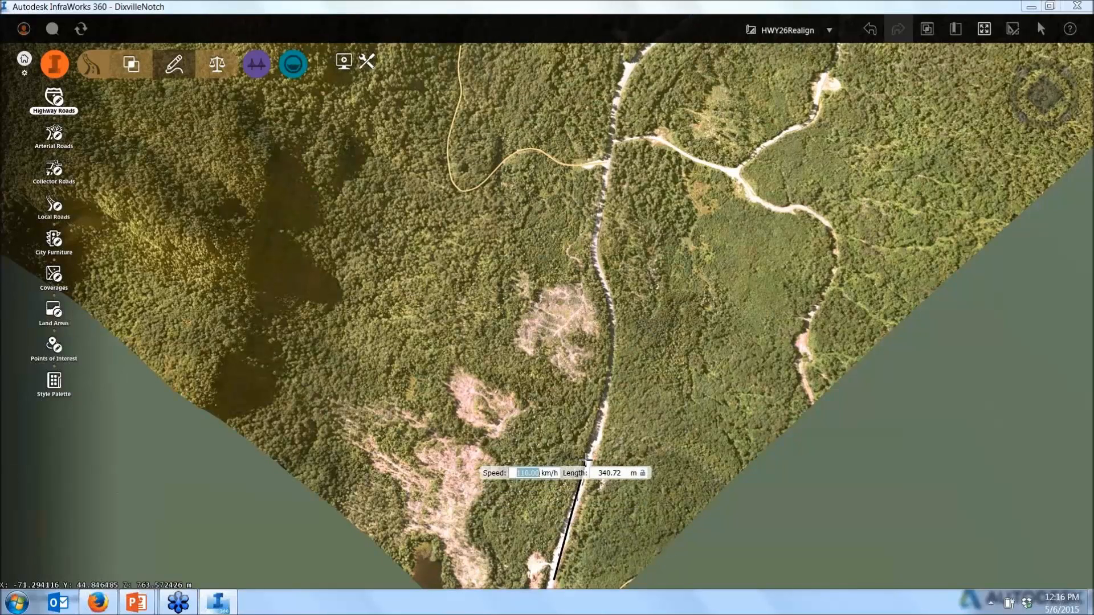
type("65")
key("Tab")
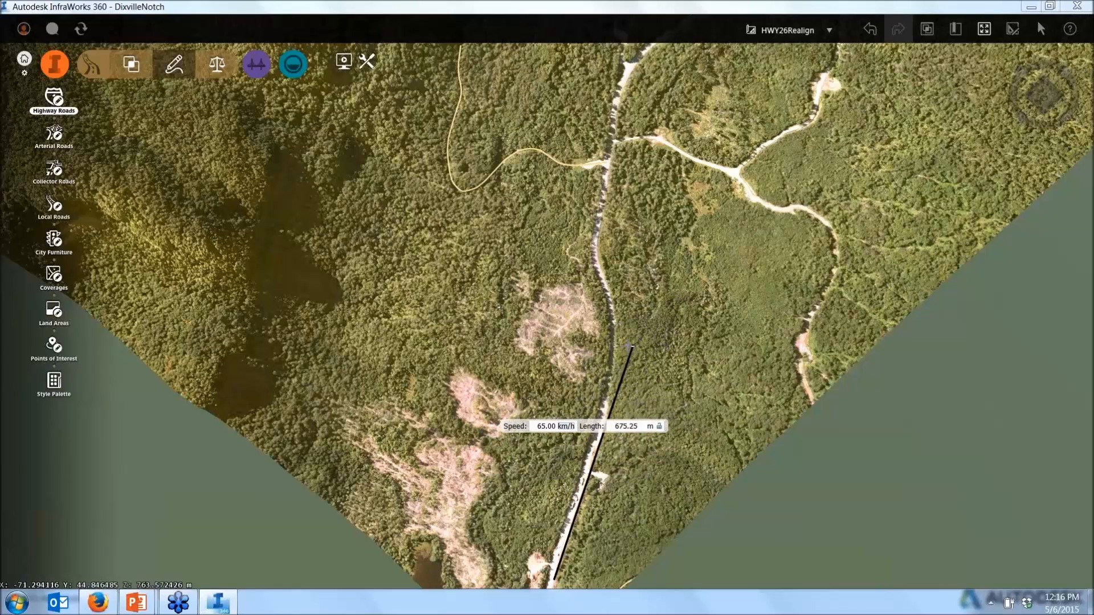
left_click(627, 328)
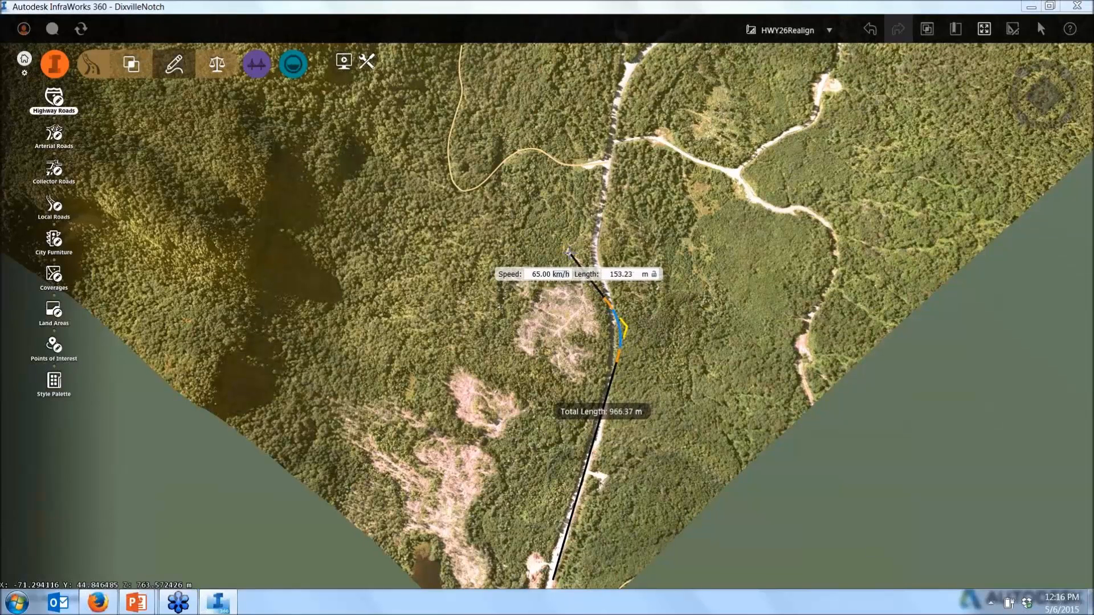
left_click(570, 252)
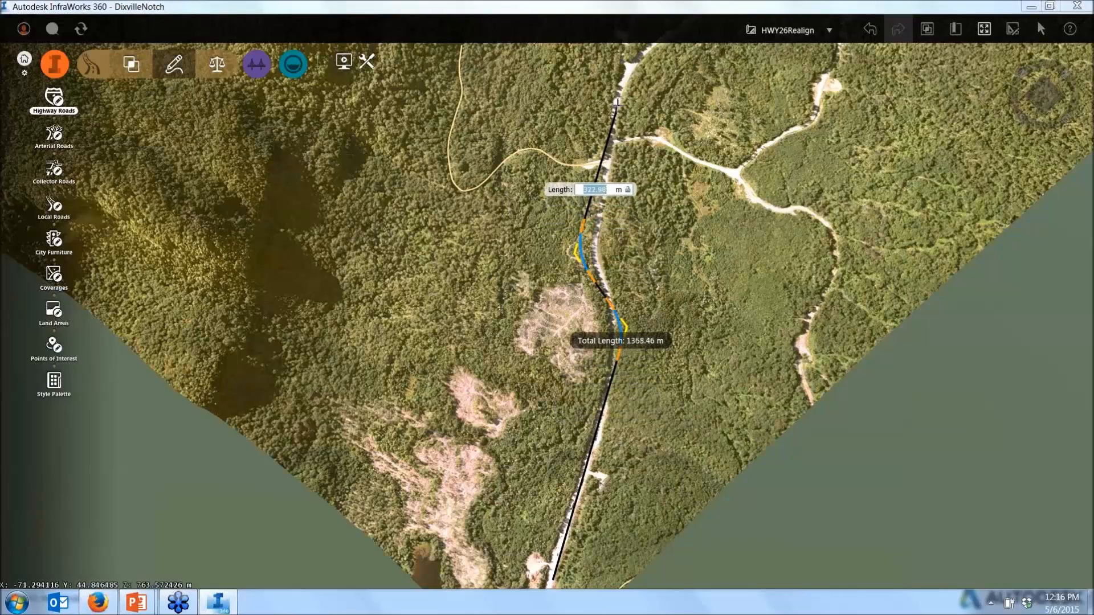
double_click(629, 72)
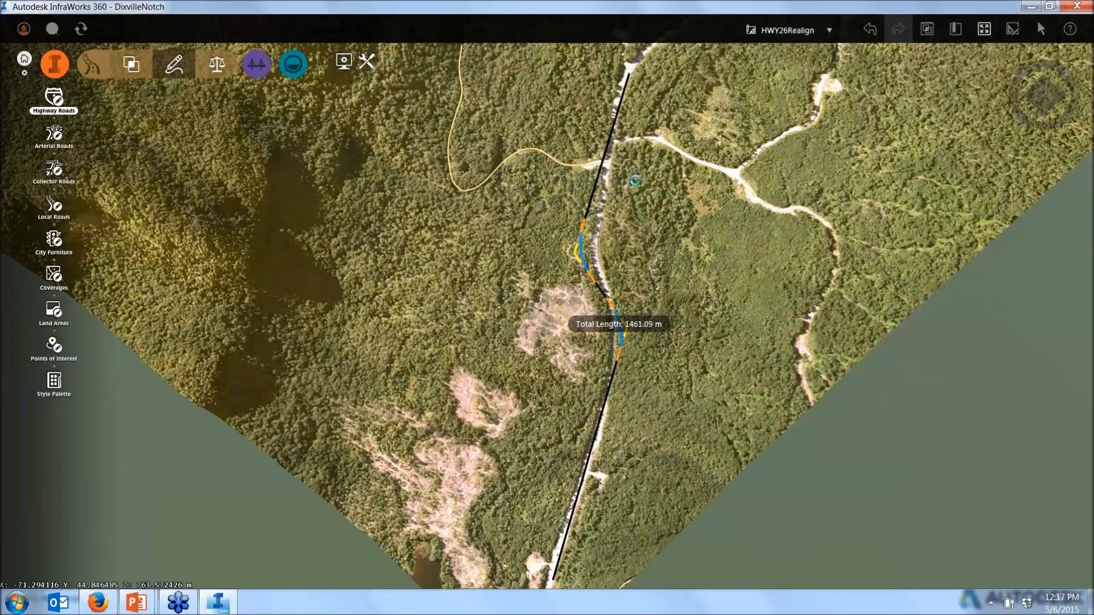
Inspect the curve radius and spiral length limits of the new road's northern bend, and end editing without changes.
left_click(591, 288)
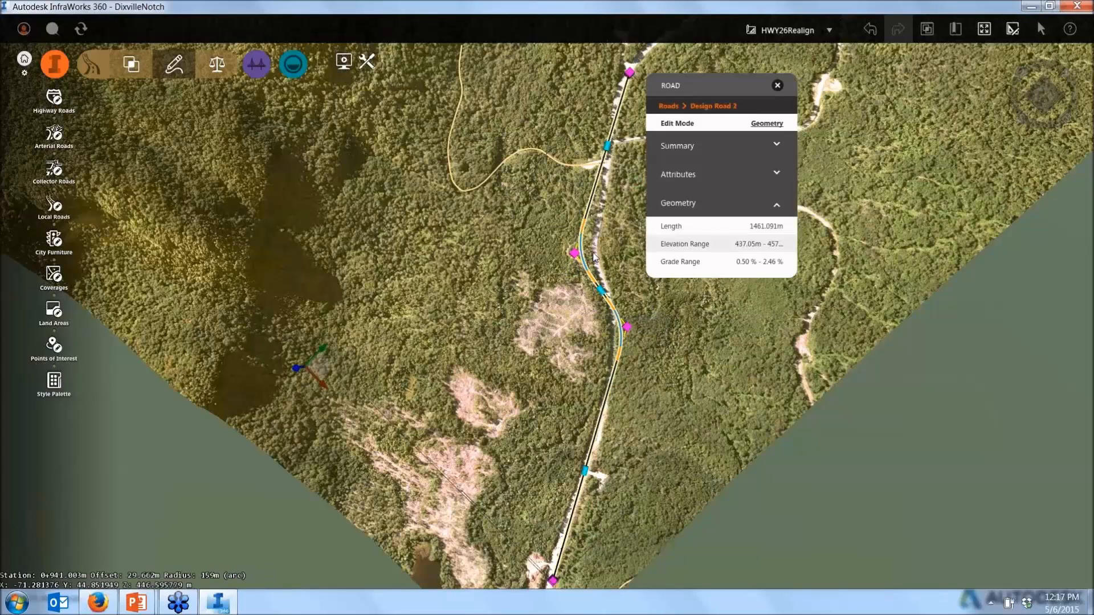
scroll(593, 257, "up", 3)
scroll(583, 252, "up", 2)
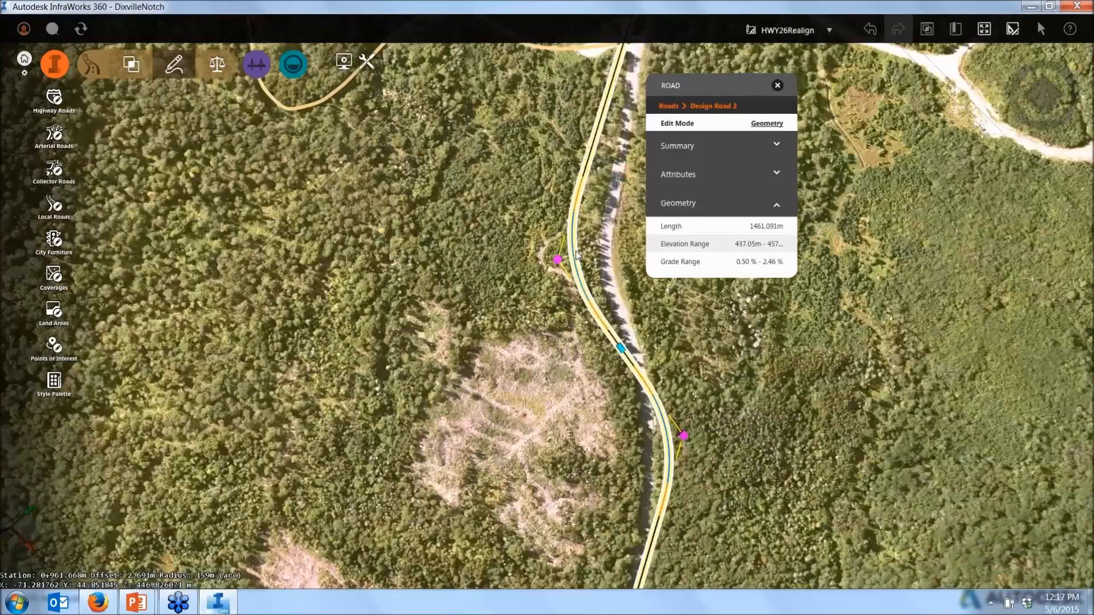
scroll(577, 256, "up", 1)
right_click(573, 258)
mouse_move(627, 277)
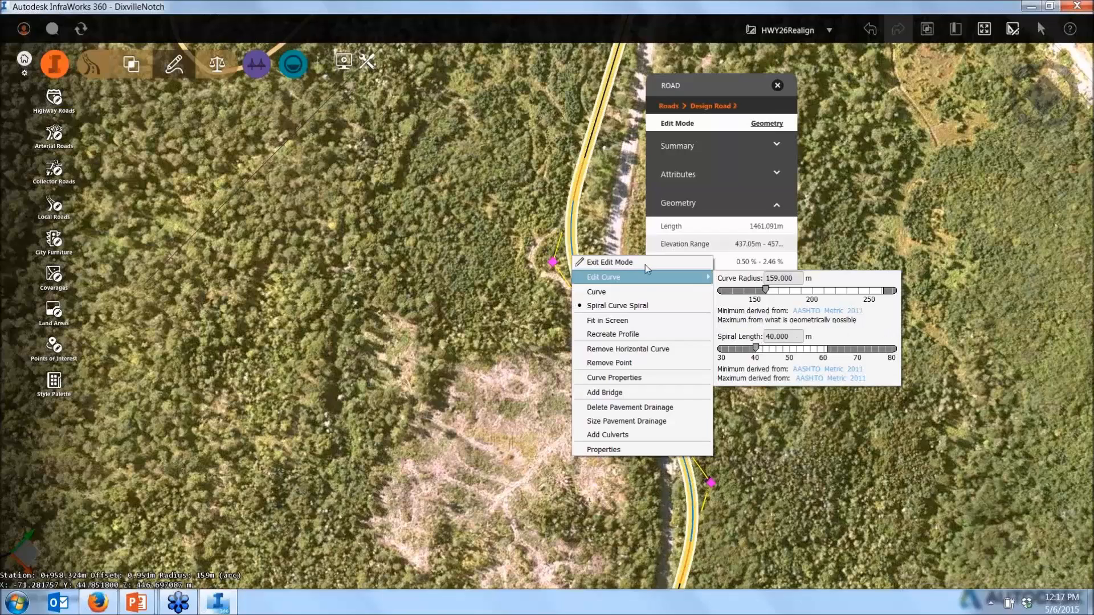
mouse_move(707, 279)
left_click(483, 345)
key("Escape")
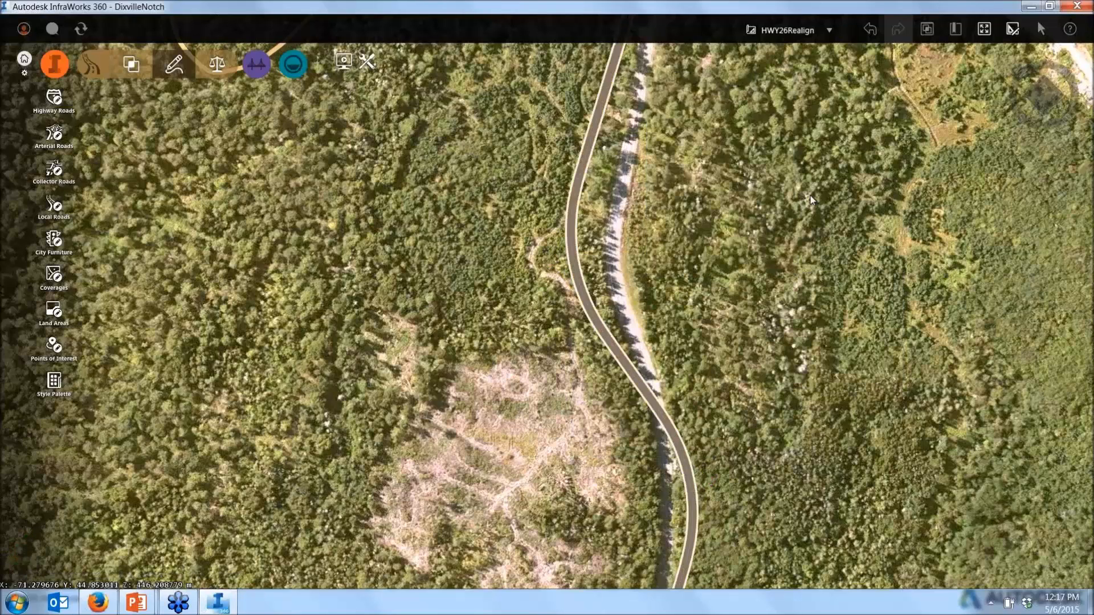
Increase the curve radius of the new road's northern bend to 260 m.
middle_click_drag(810, 196, 854, 251)
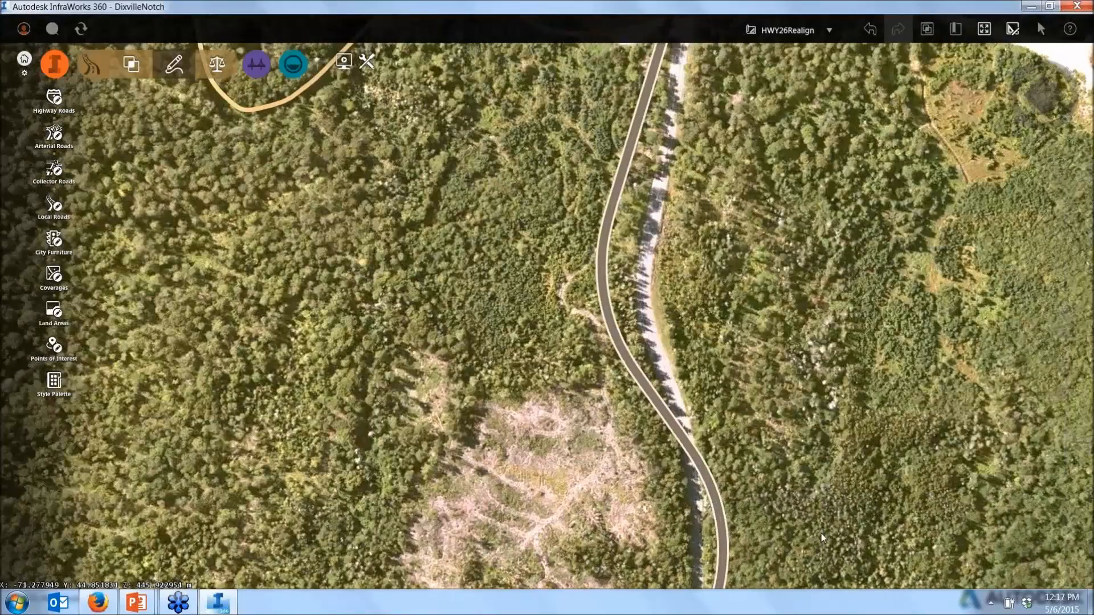
left_click_drag(822, 534, 599, 448)
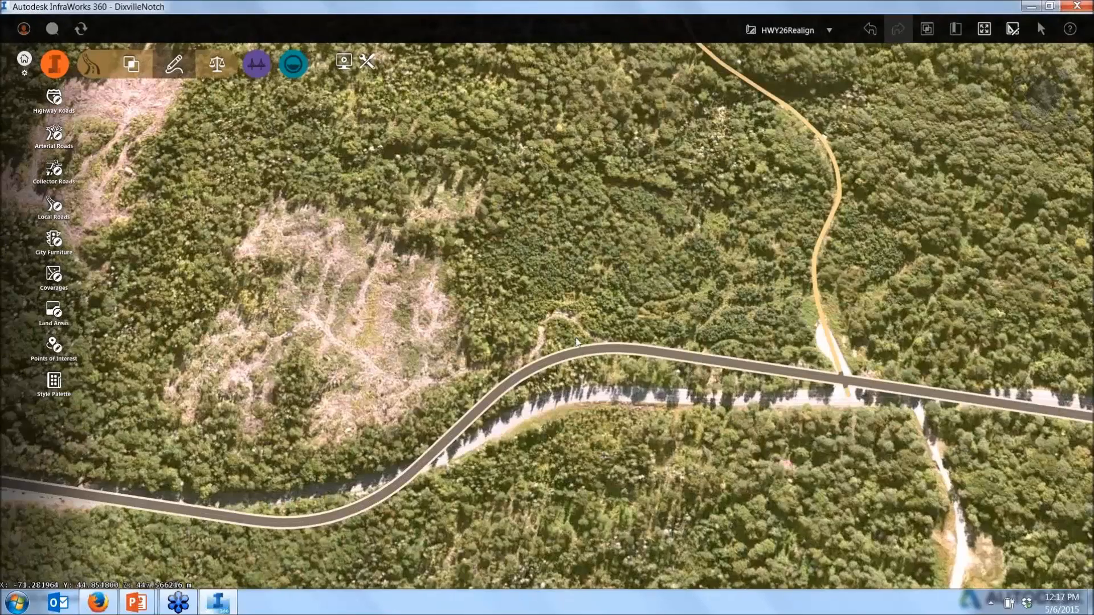
left_click(575, 354)
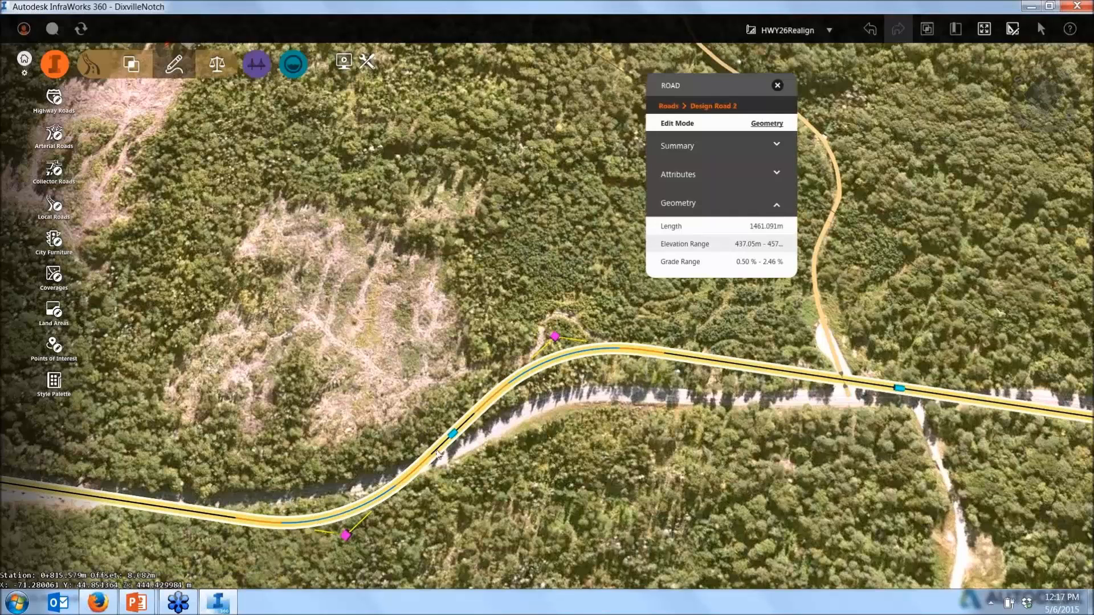
right_click(545, 367)
mouse_move(648, 384)
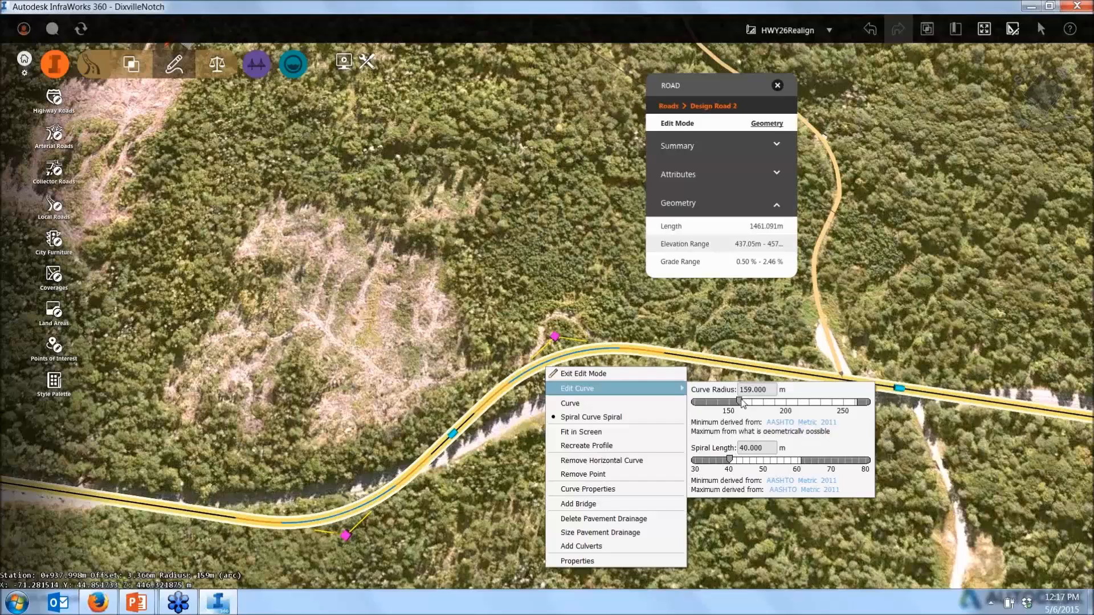
left_click_drag(741, 401, 881, 405)
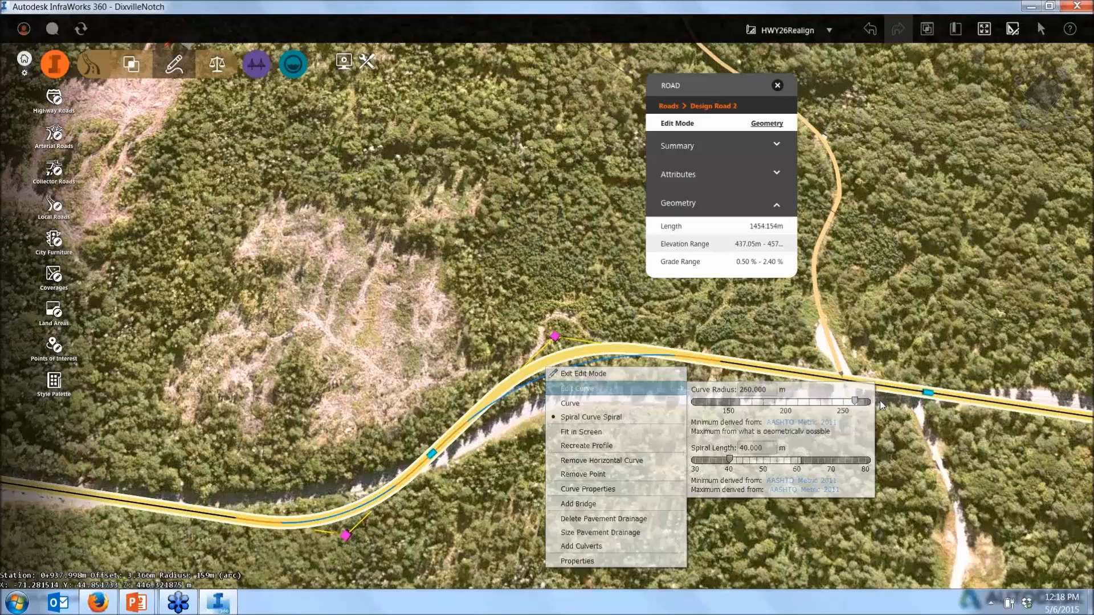
left_click_drag(881, 404, 881, 404)
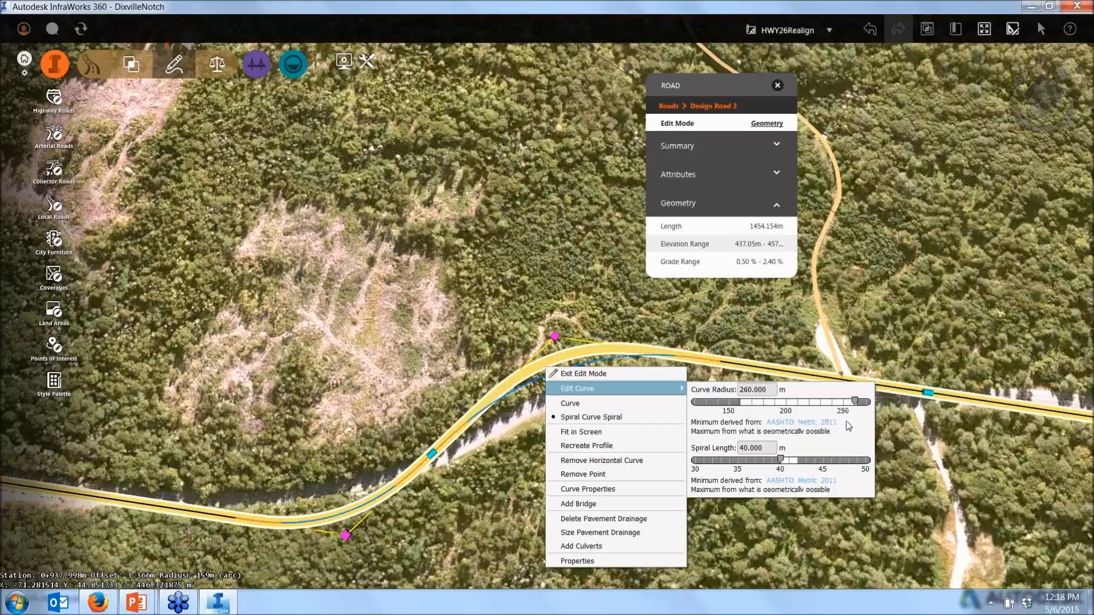
Move the northern bend's intersection point closer to the existing road so the curve follows it more tightly.
left_click(555, 337)
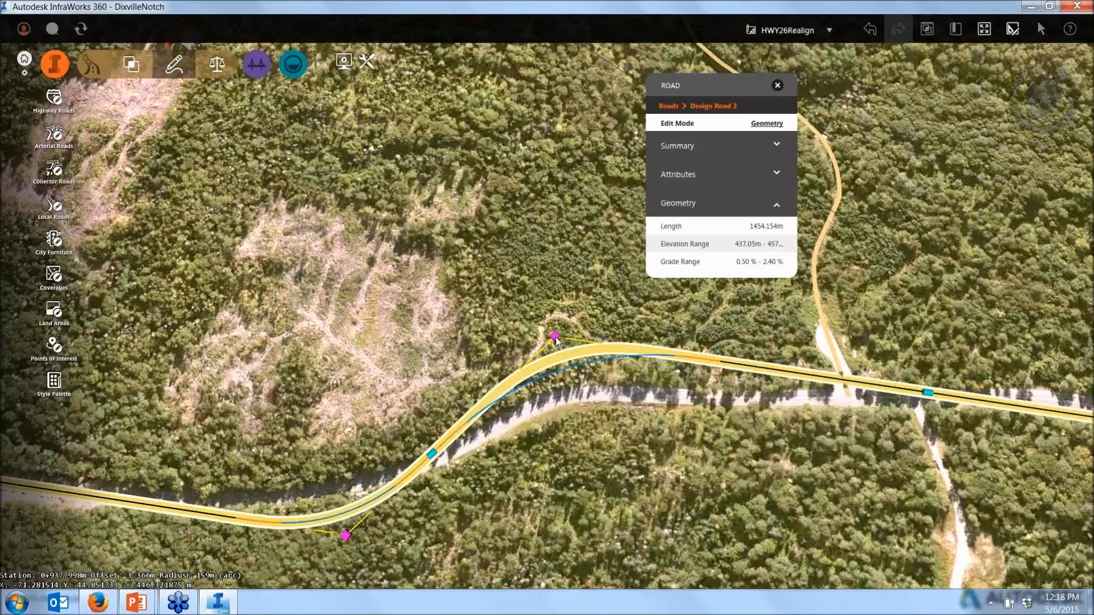
left_click_drag(555, 340, 605, 362)
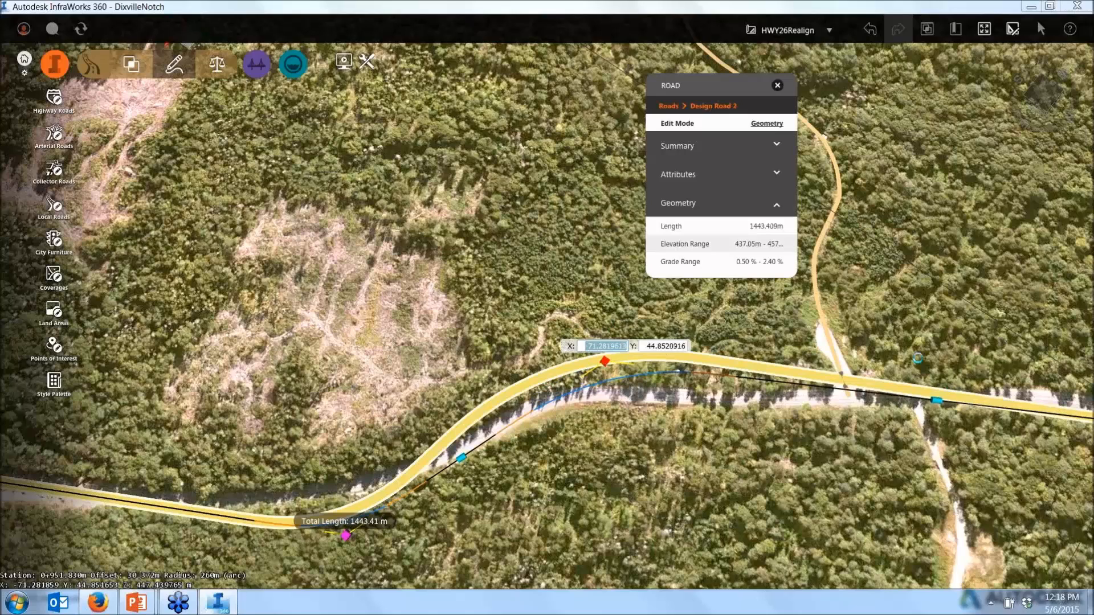
left_click(750, 399)
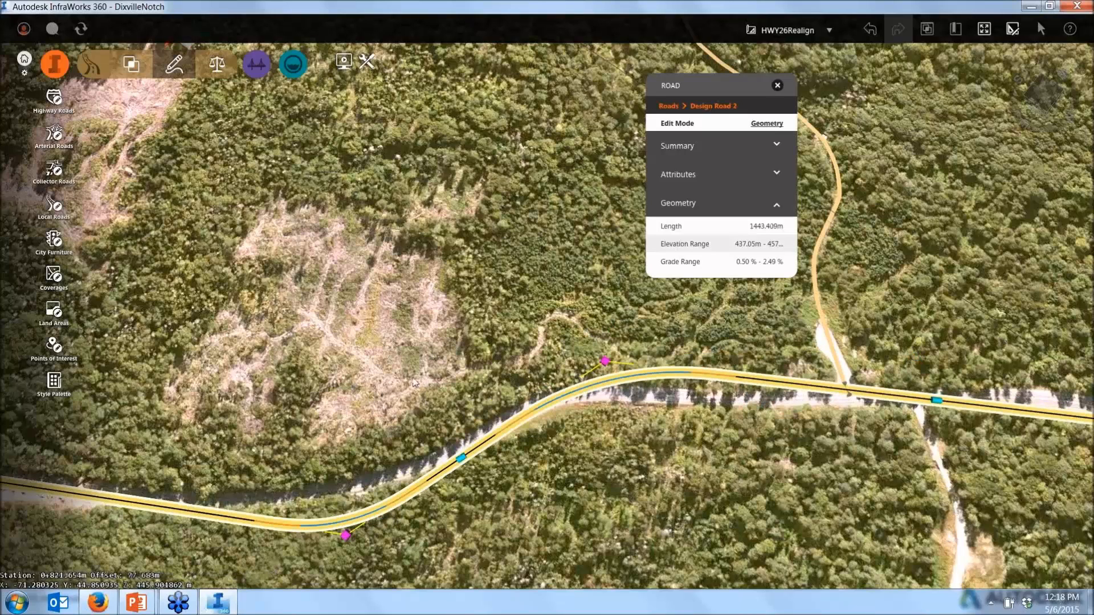
Review the relocated bend's radius and spiral length ranges, and exit editing of the road.
right_click(535, 412)
mouse_move(598, 433)
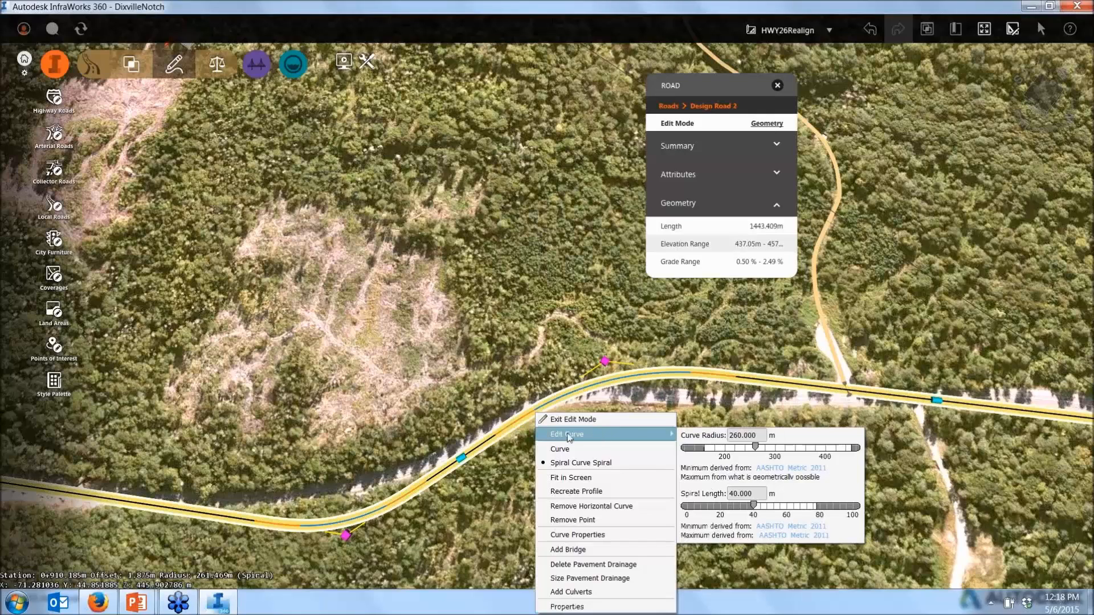
left_click(414, 393)
left_click(431, 387)
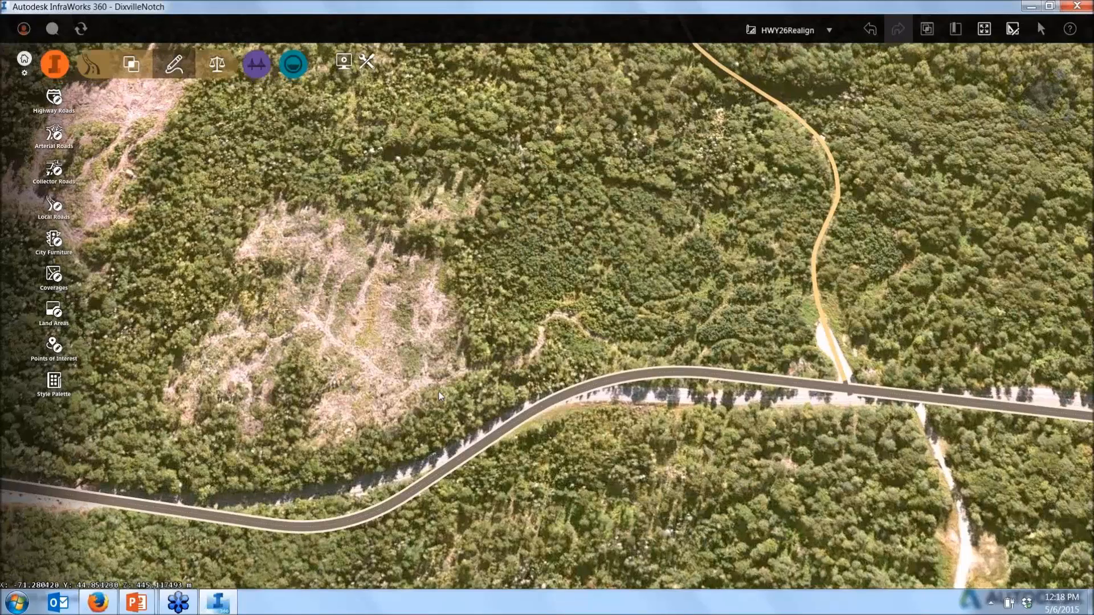
Examine in an oblique view the vertical editing options for the road and its PVI at the side-road junction, and end editing.
middle_click_drag(439, 391, 485, 305)
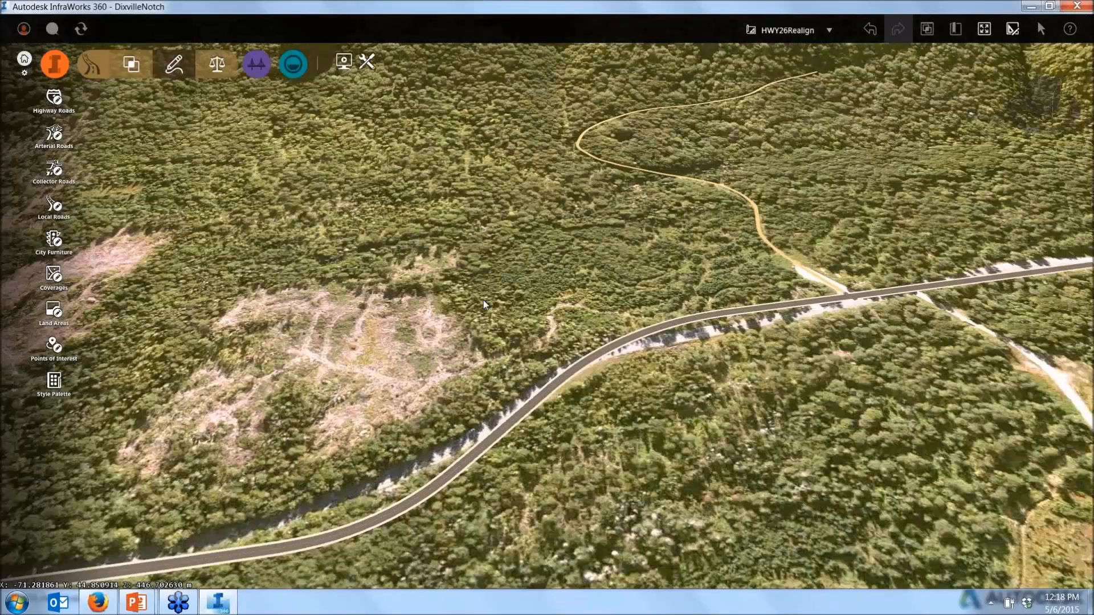
left_click(726, 321)
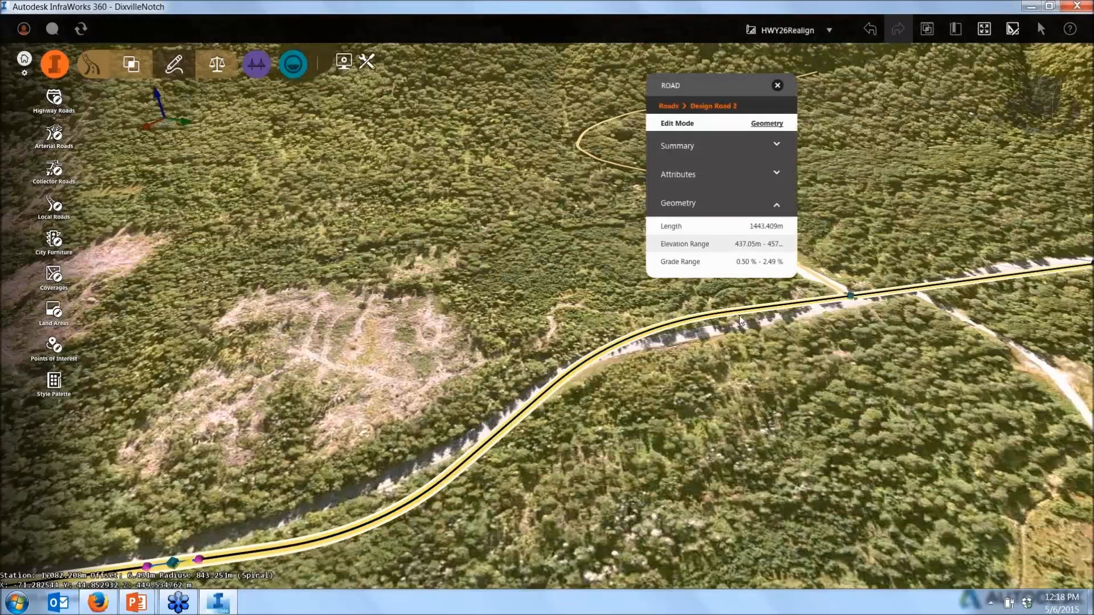
right_click(740, 315)
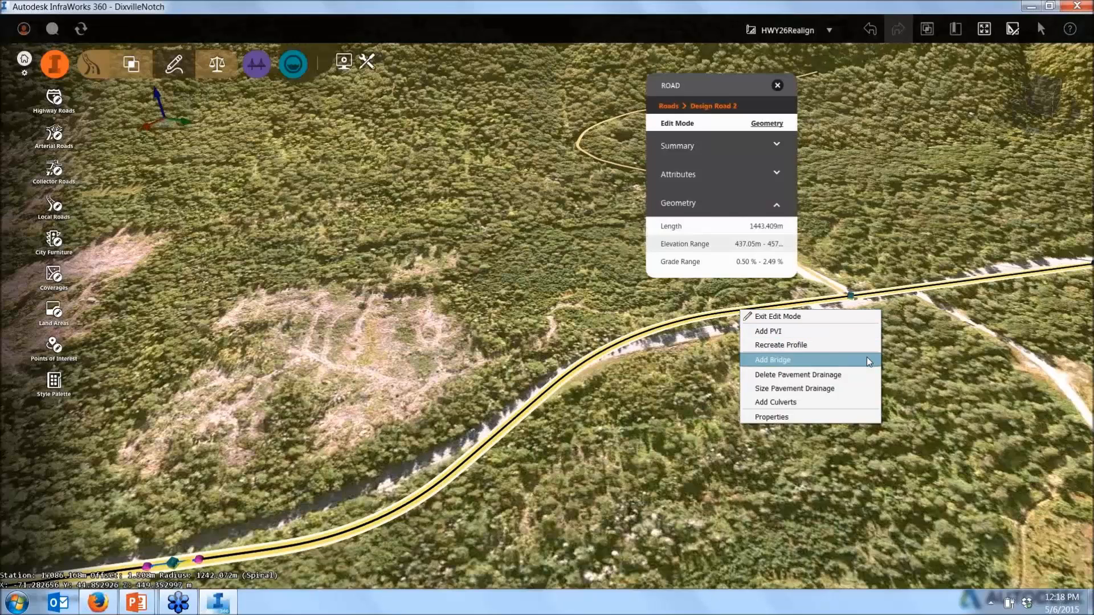
right_click(855, 297)
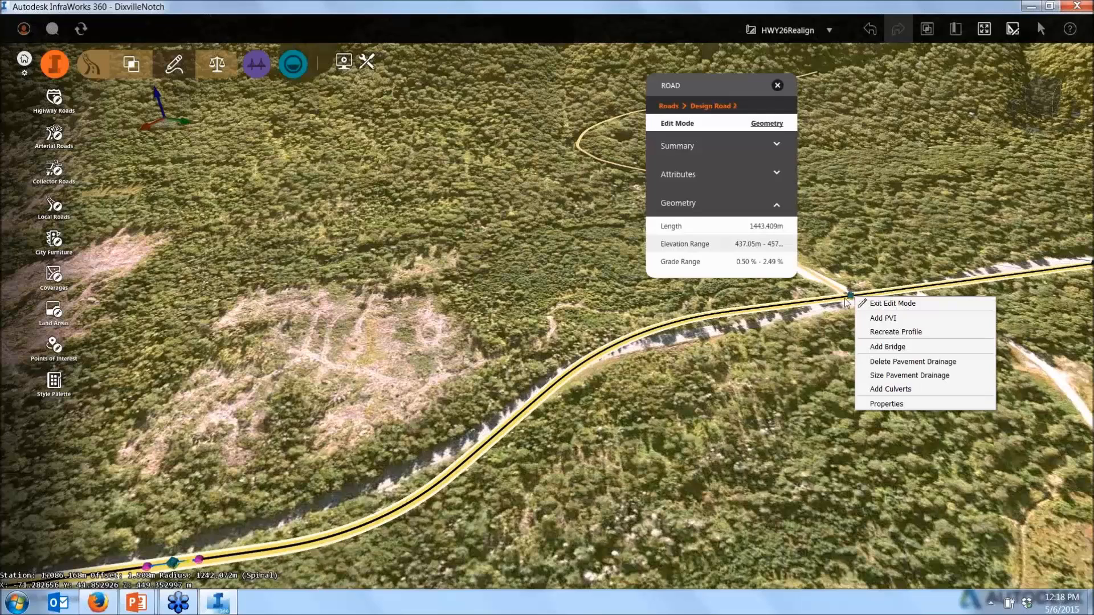
right_click(849, 296)
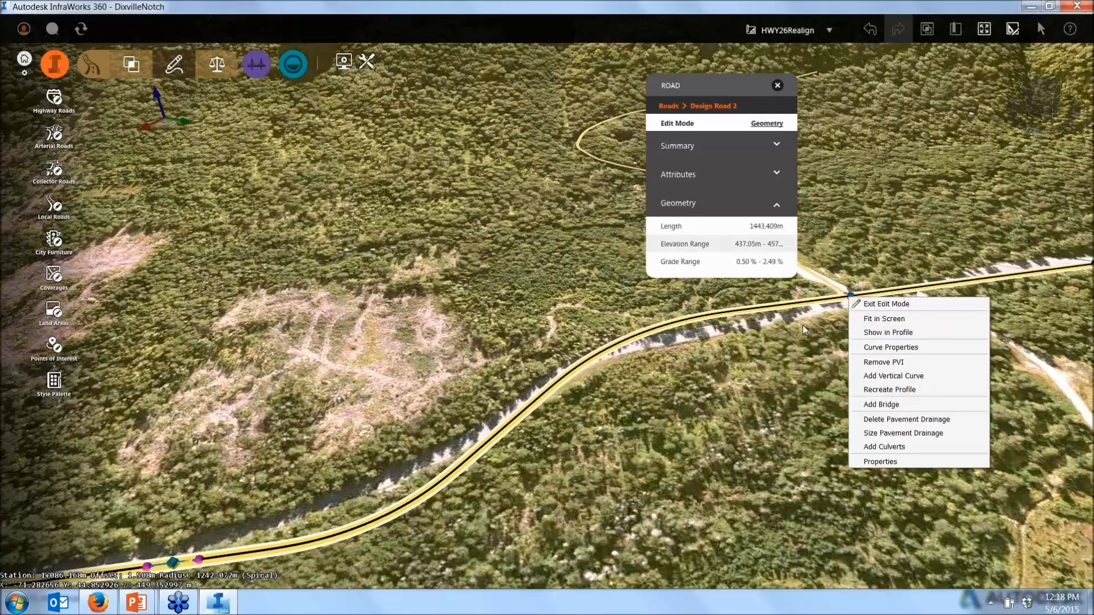
left_click(781, 373)
left_click(796, 357)
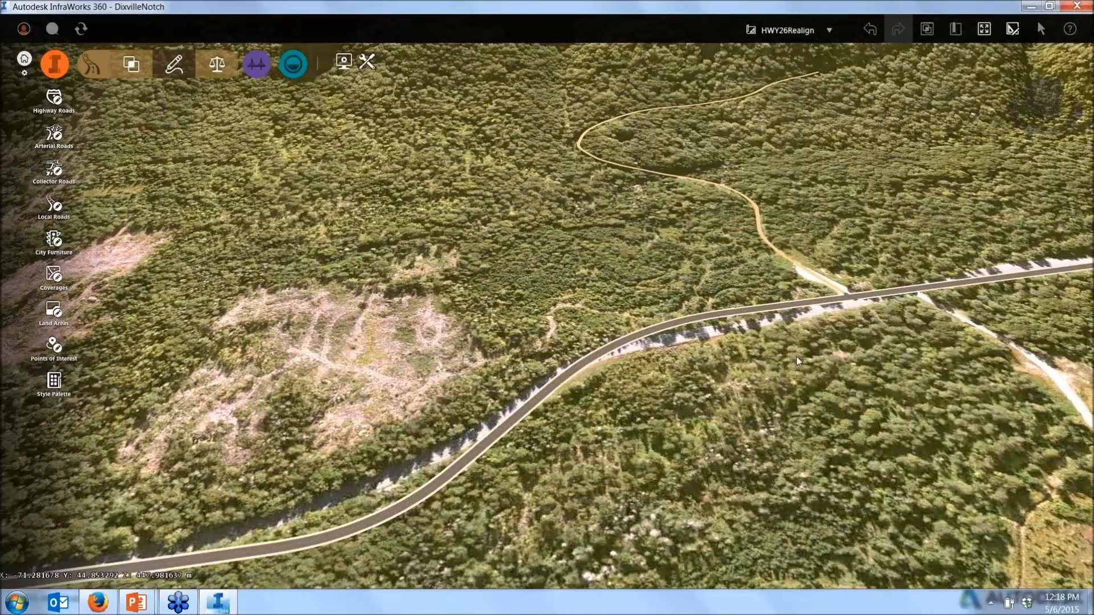
Open the profile view of the new road and set its vertical exaggeration to 10:1.
left_click_drag(796, 357, 789, 326)
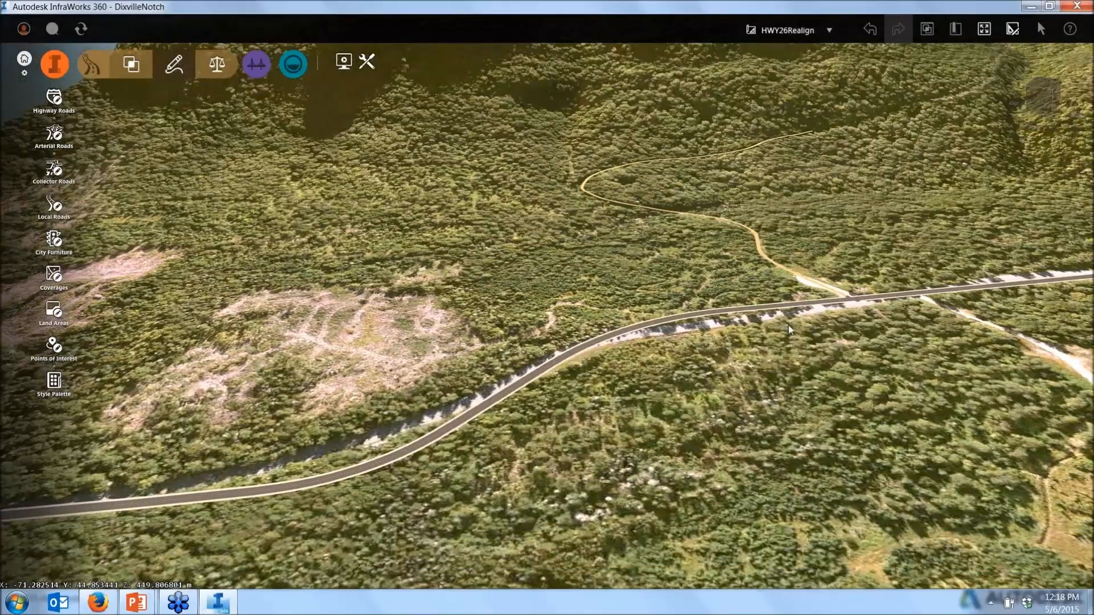
left_click(789, 315)
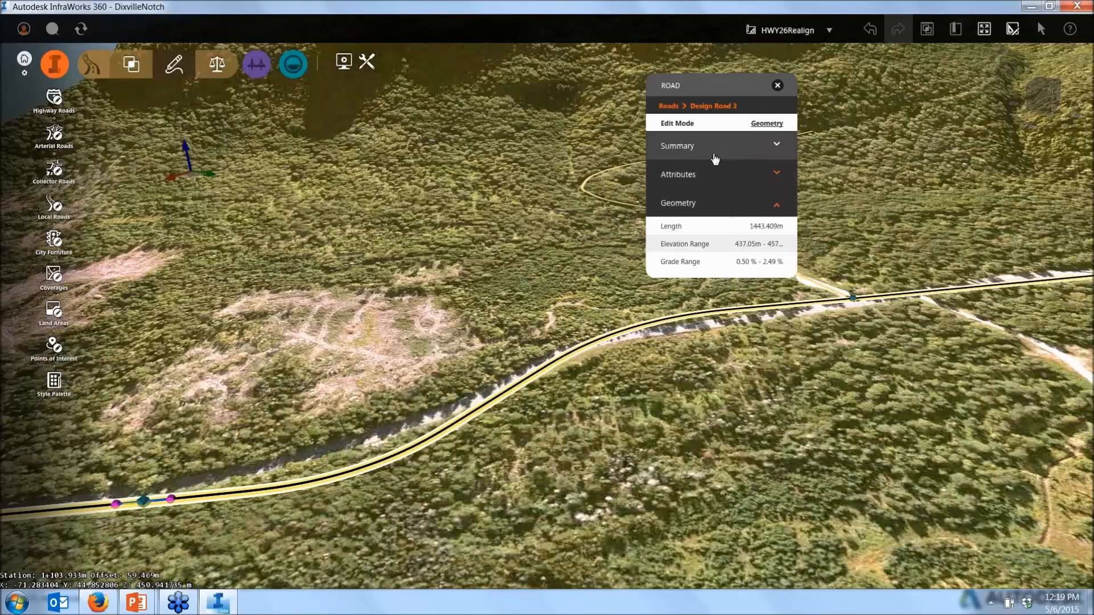
left_click(228, 59)
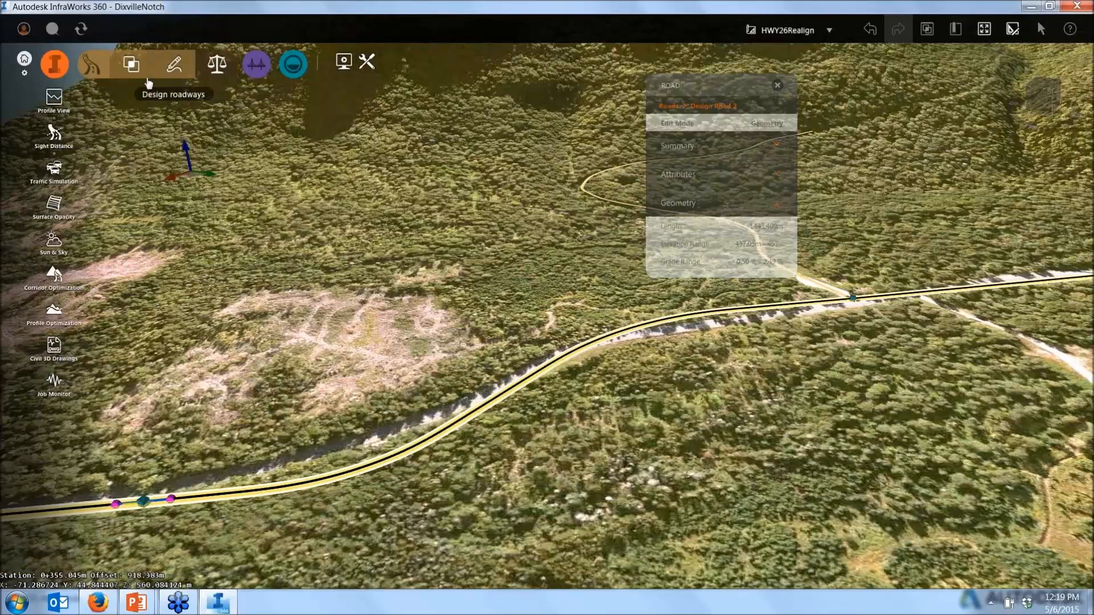
left_click(55, 109)
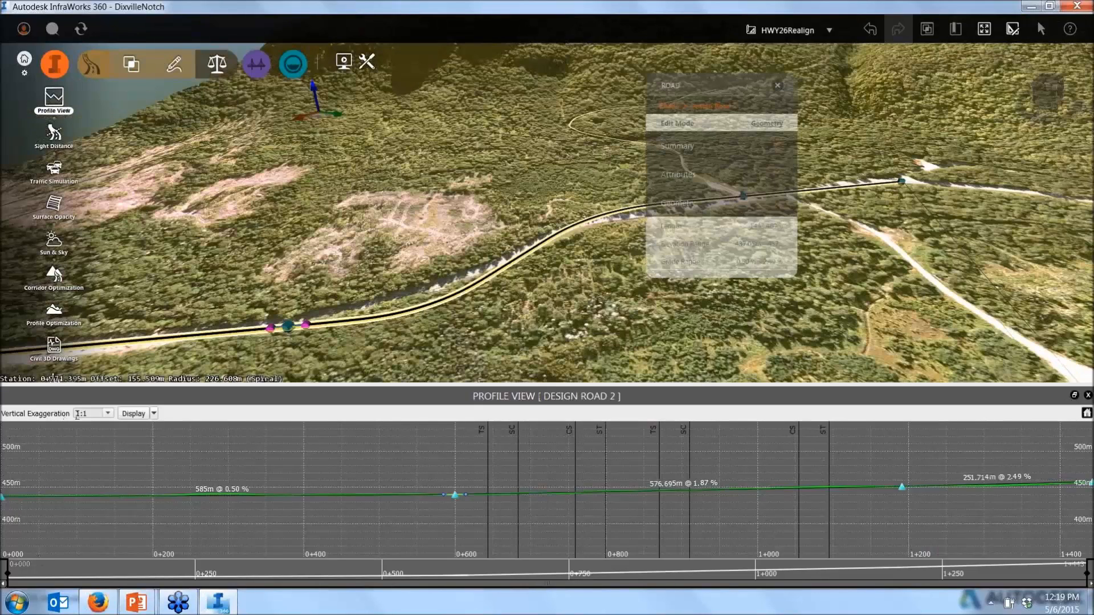
left_click(112, 414)
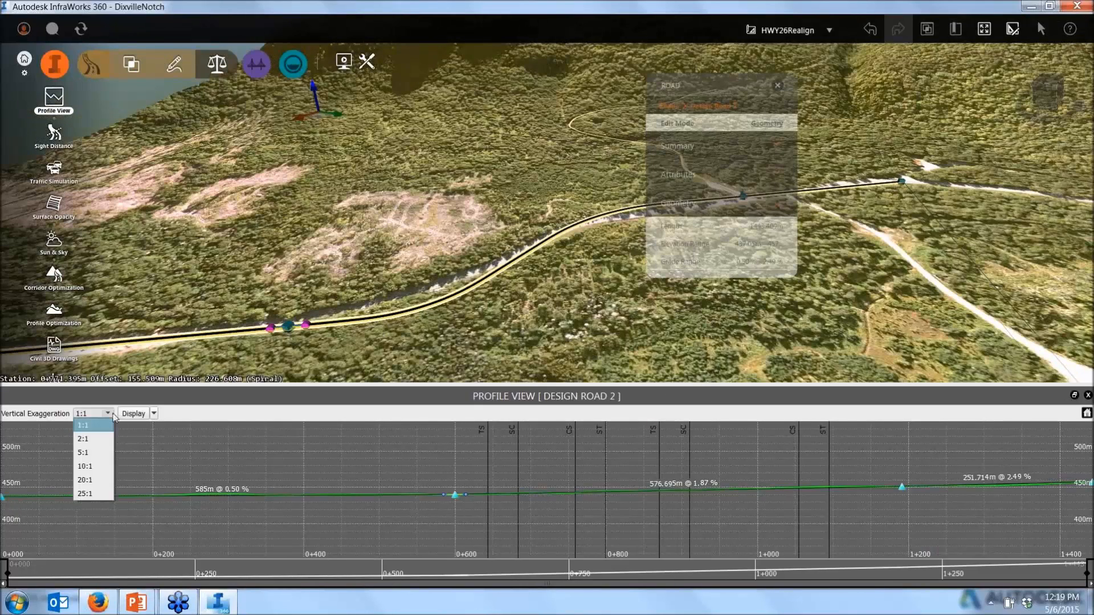
left_click(88, 466)
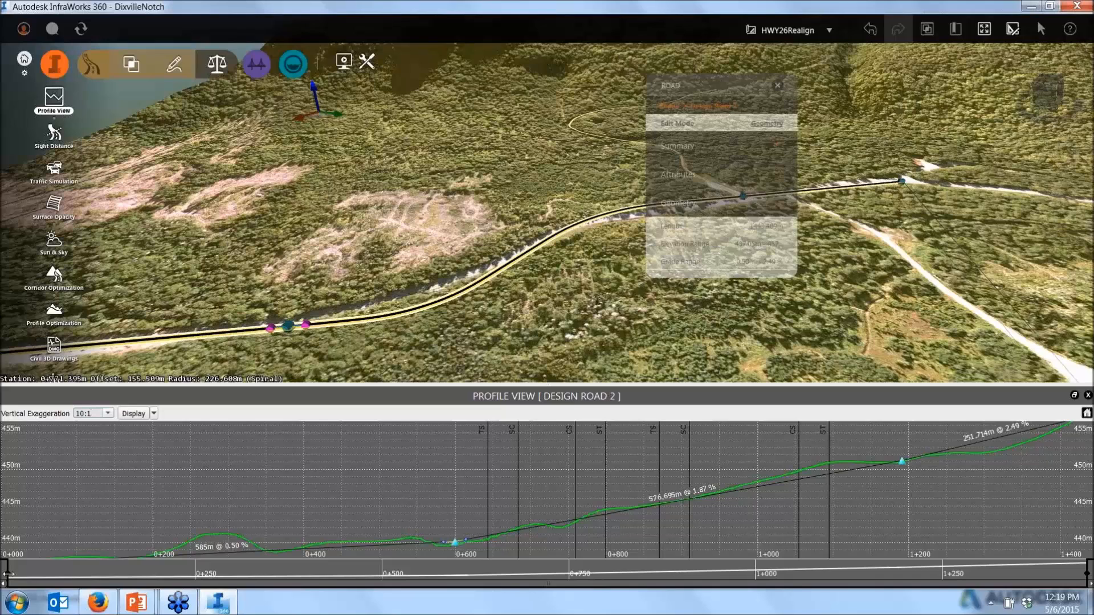
Examine how the road's design profile follows the existing ground along the alignment, from the first PVI to the northern bend.
left_click_drag(17, 574, 633, 574)
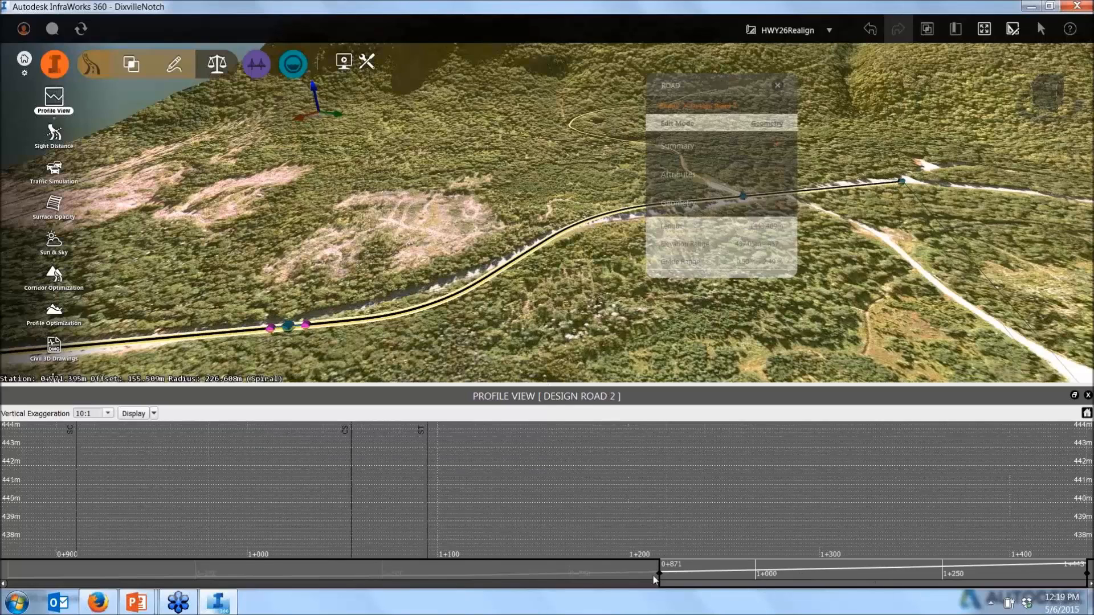
left_click_drag(695, 577, 494, 575)
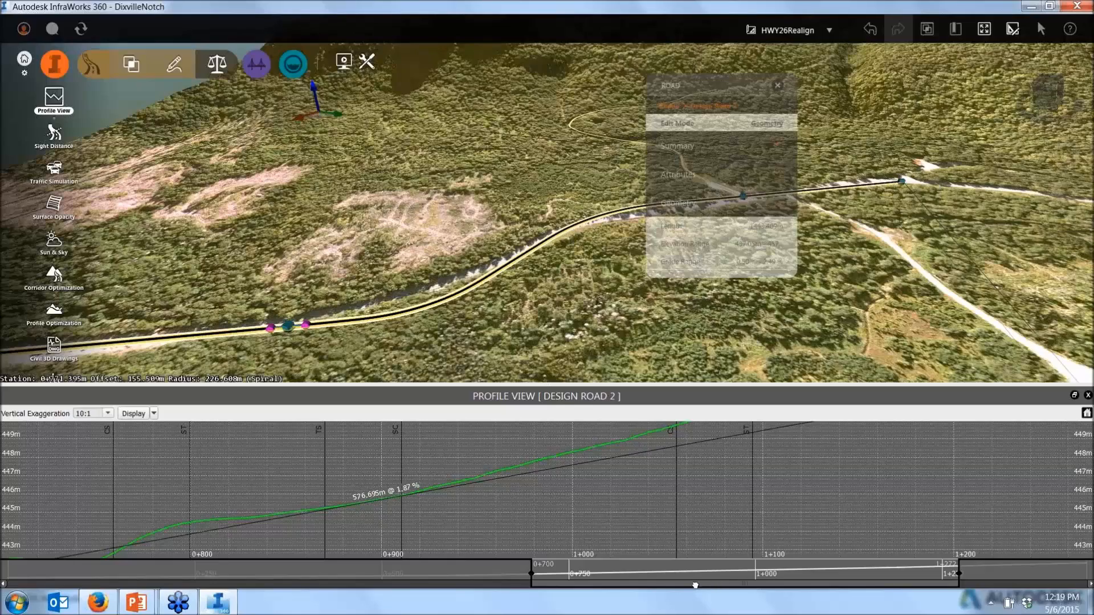
left_click_drag(697, 587, 730, 599)
left_click_drag(643, 607, 510, 604)
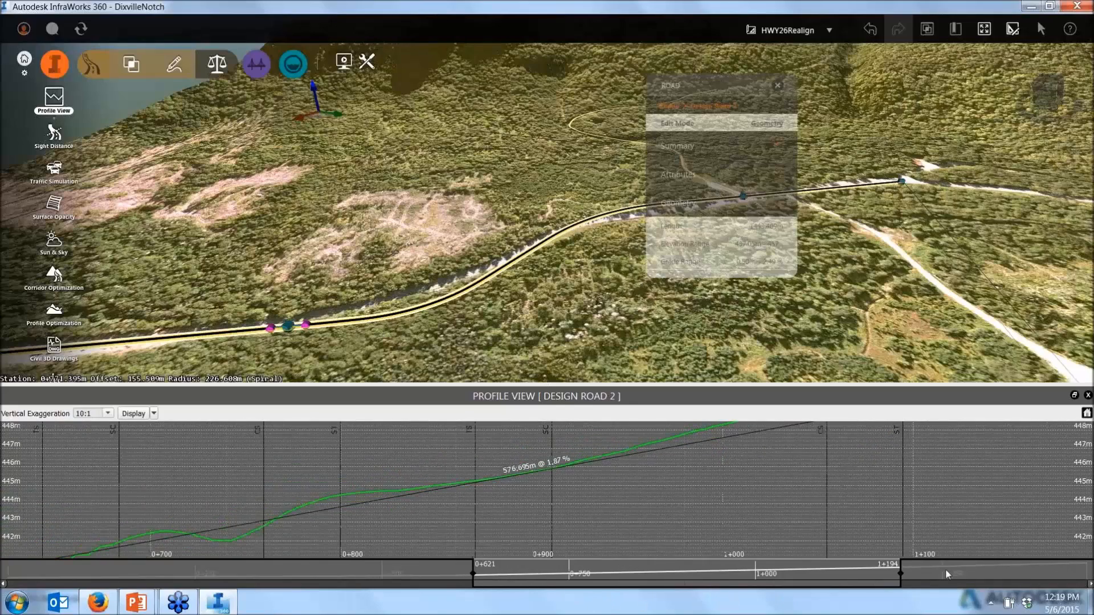
left_click_drag(901, 573, 1075, 575)
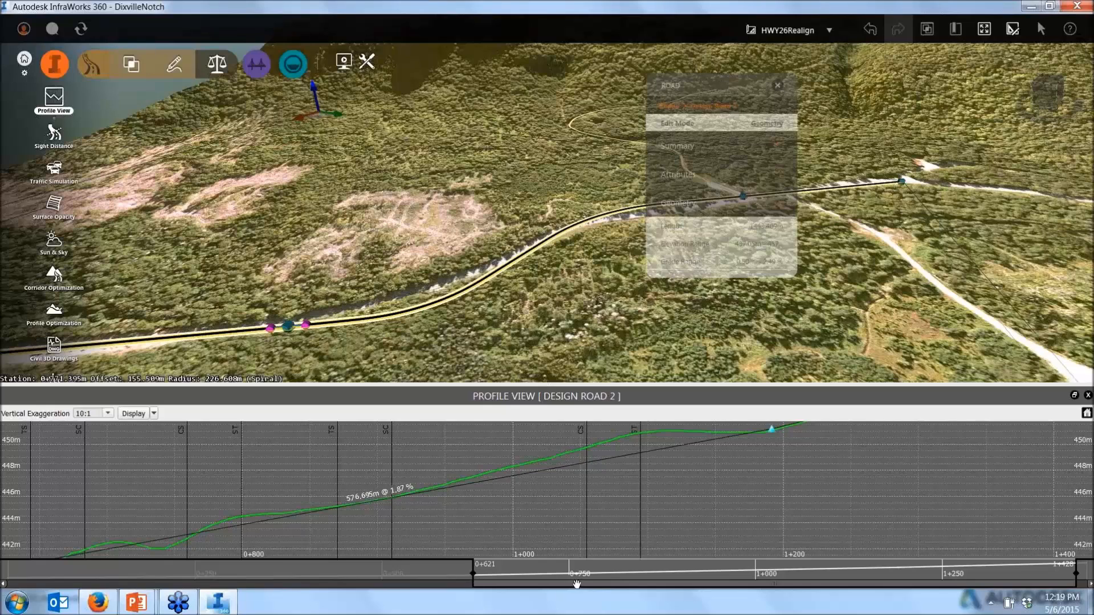
left_click_drag(771, 587, 399, 604)
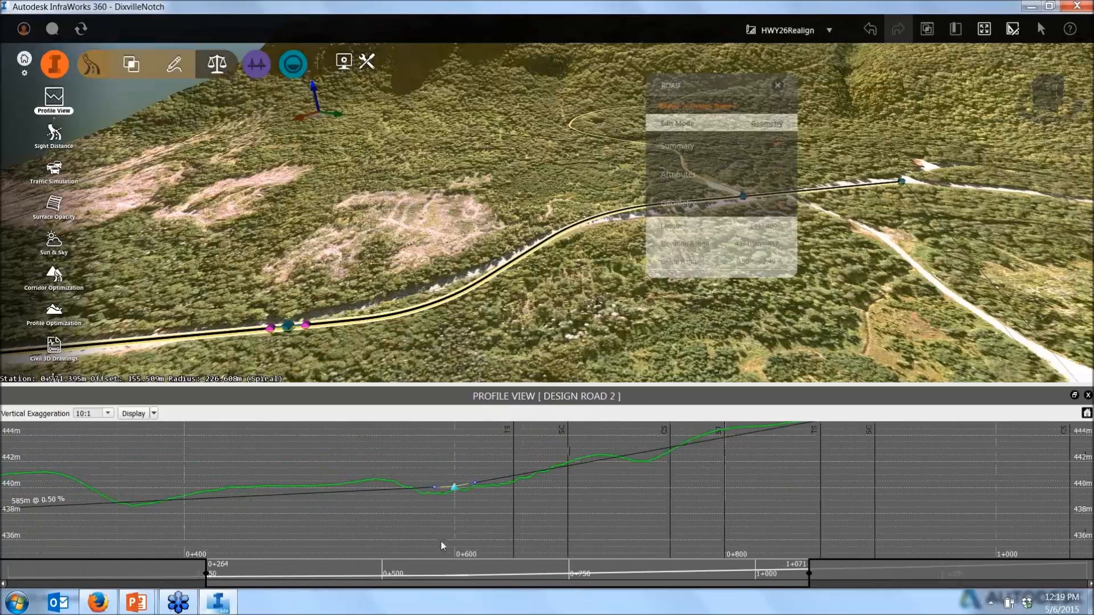
left_click(455, 488)
left_click_drag(582, 587, 851, 578)
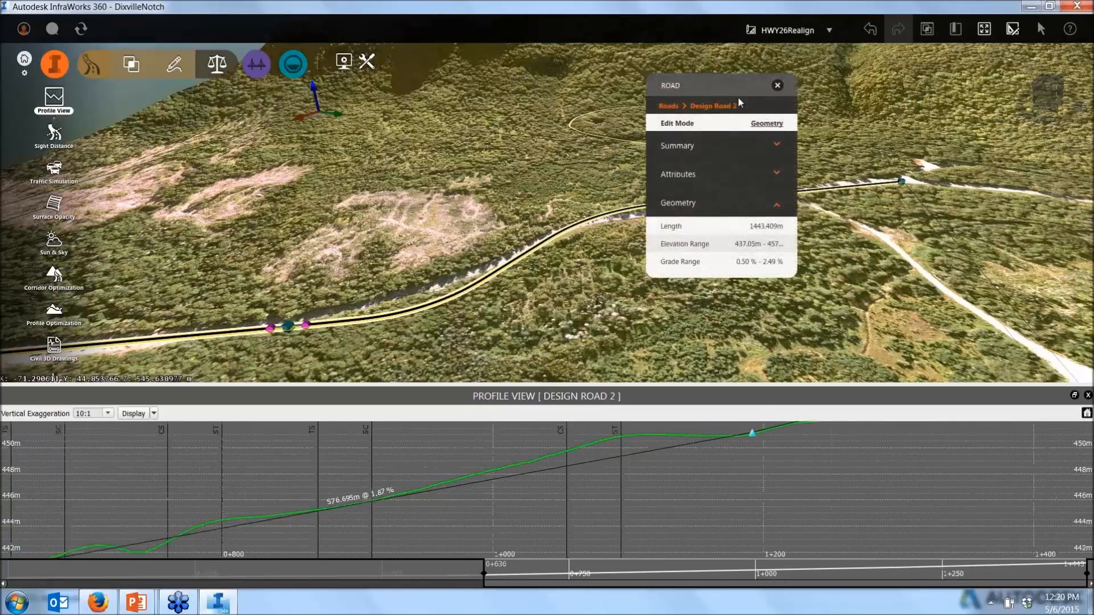
Move the road properties out of the way and add a PVI at about station 1+090, elevation 451 m, near the northern bend's end.
left_click_drag(734, 90, 986, 111)
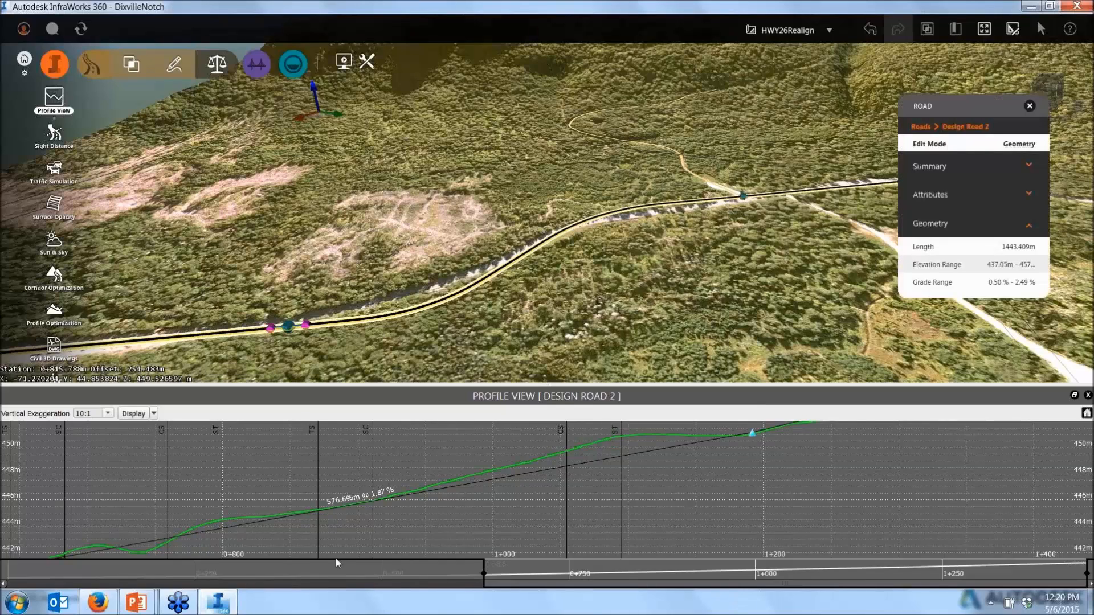
right_click(615, 440)
left_click(630, 427)
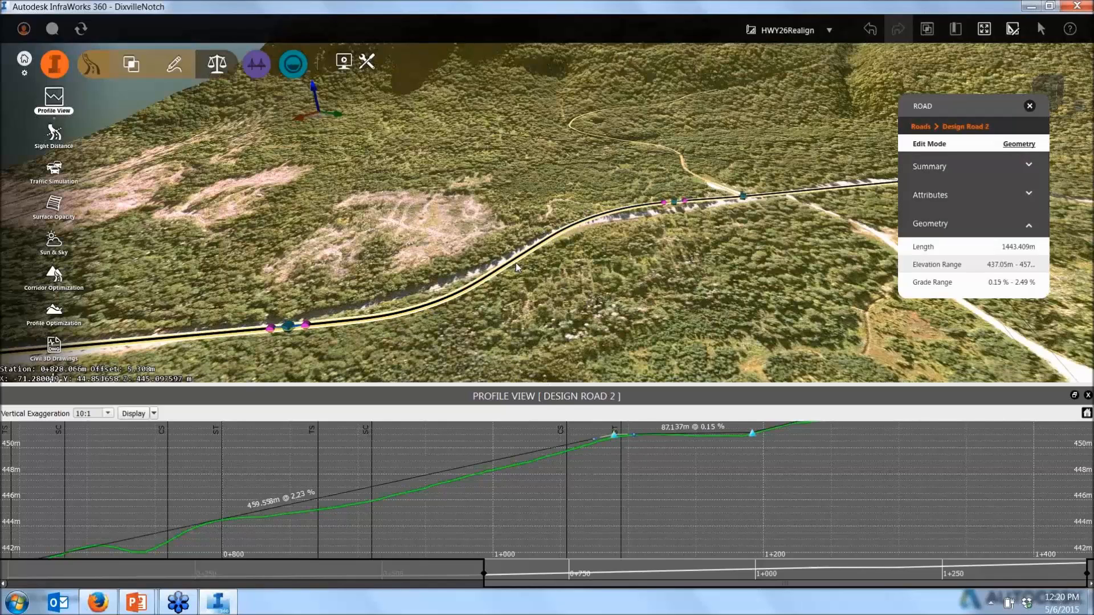
Lengthen the vertical curve at the new PVI in the model to about 120 m.
scroll(515, 262, "up", 5)
left_click(822, 184)
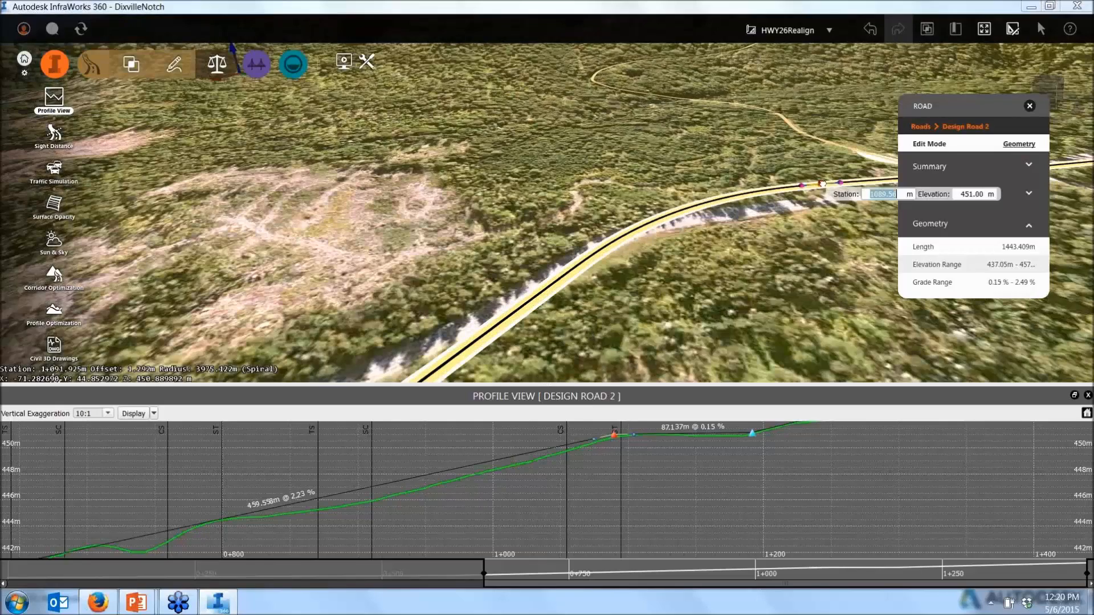
scroll(829, 189, "up", 2)
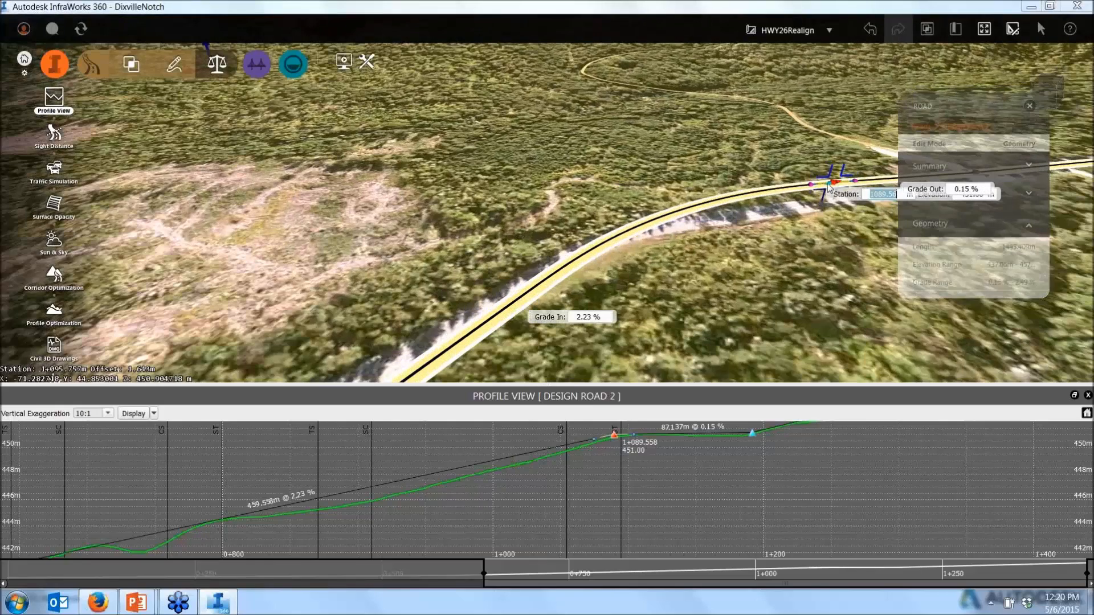
scroll(829, 188, "up", 2)
middle_click_drag(829, 189, 666, 185)
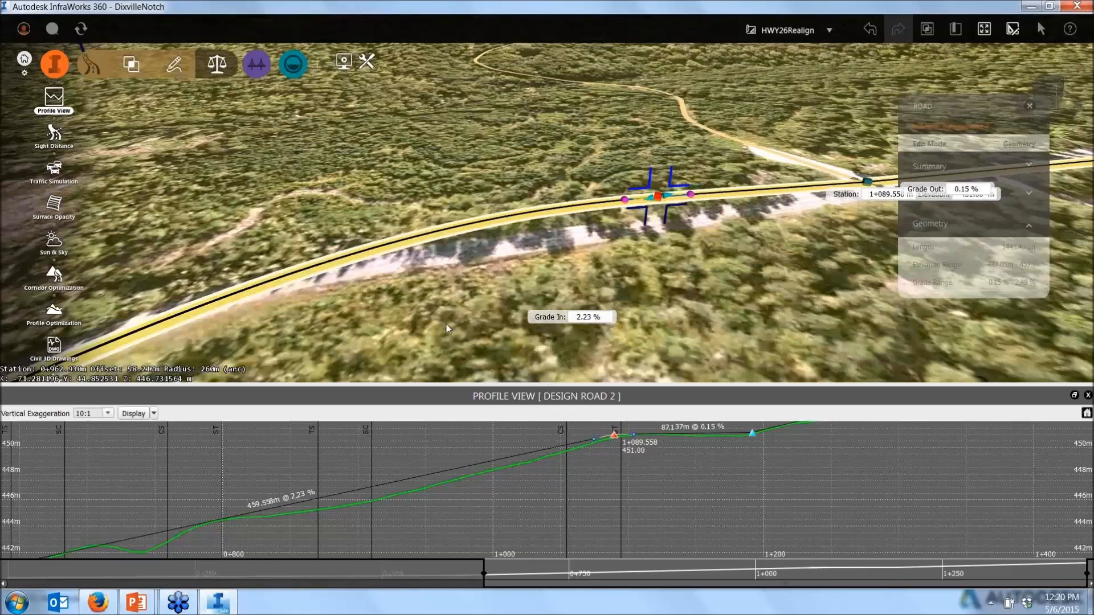
scroll(692, 199, "up", 3)
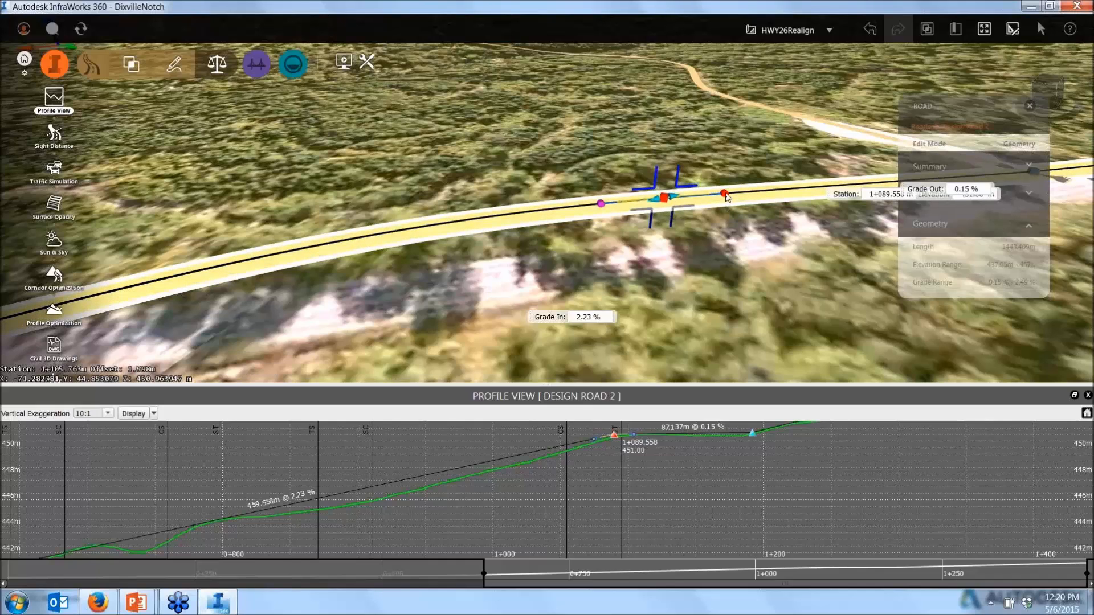
left_click_drag(726, 197, 821, 260)
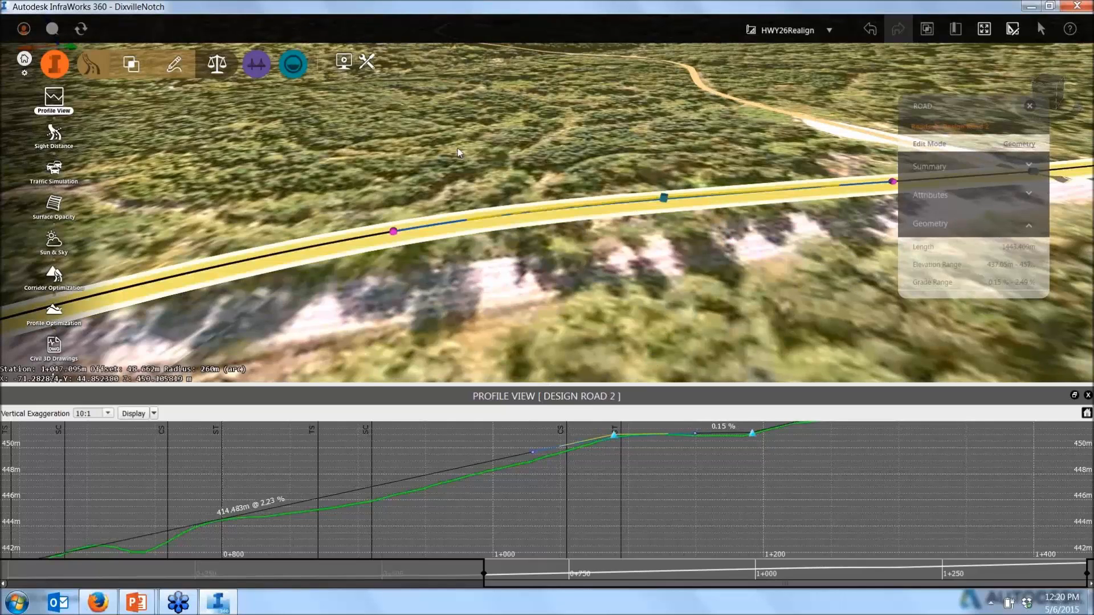
Review the lengthened vertical curve's properties, including its K-value and its passing and stopping distances.
scroll(456, 148, "down", 3)
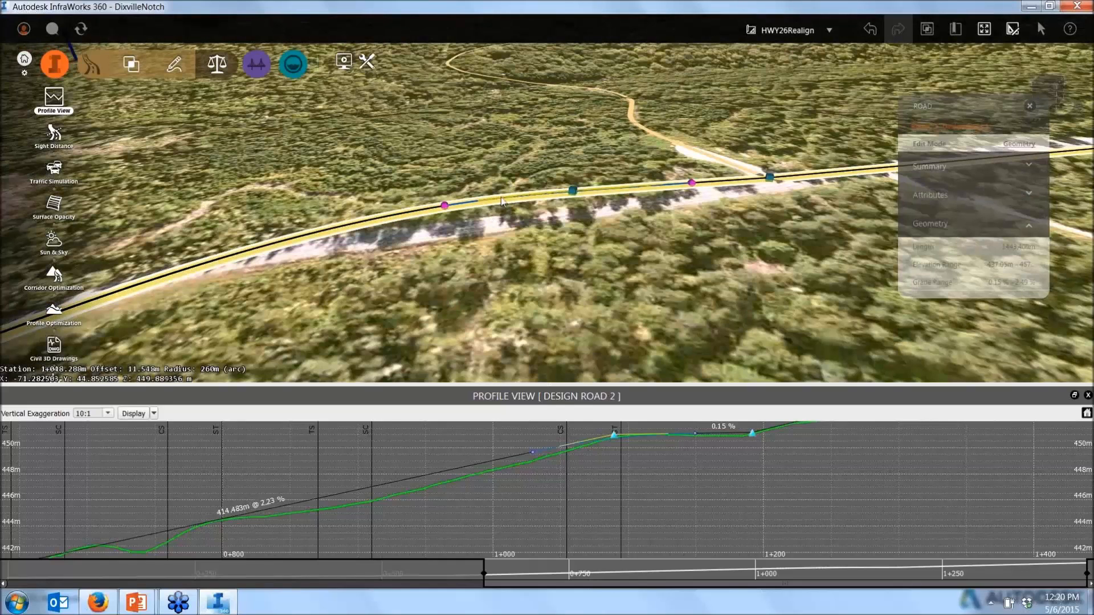
right_click(695, 184)
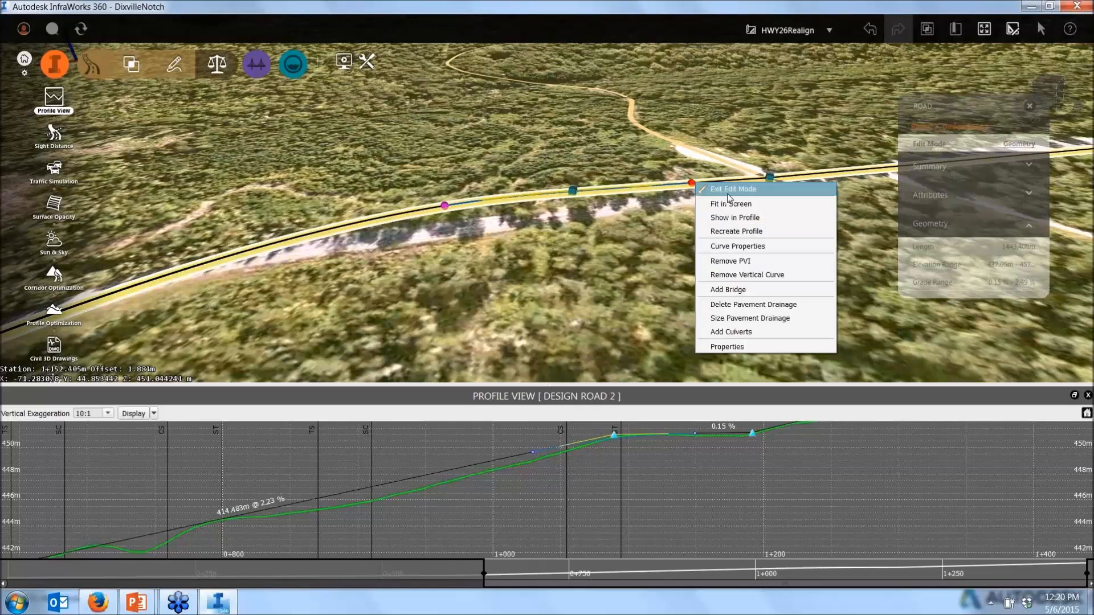
left_click(781, 253)
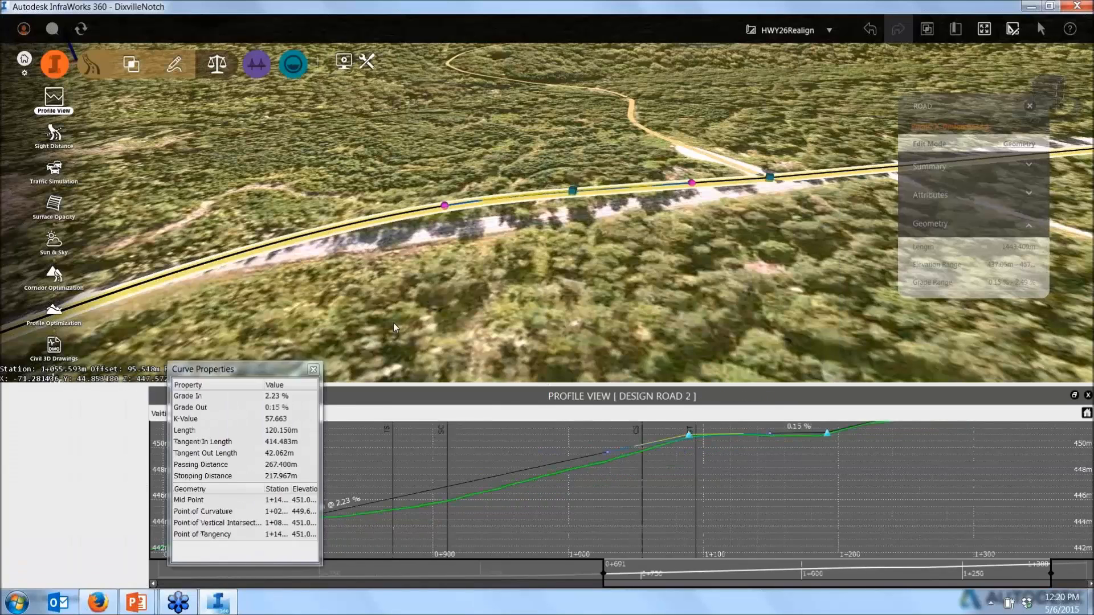
left_click_drag(393, 323, 319, 132)
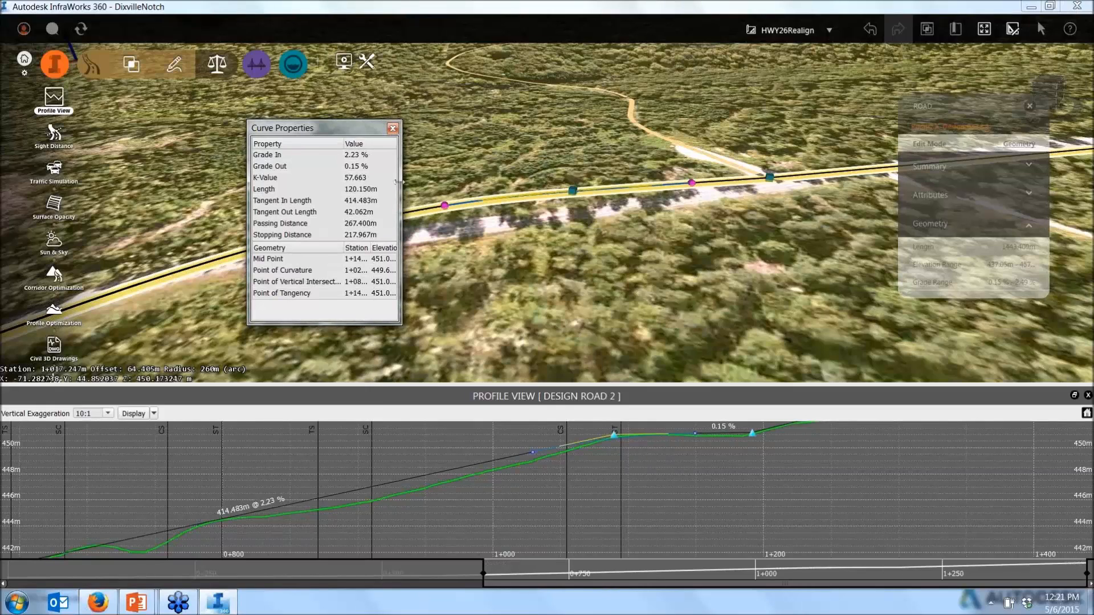
left_click(393, 129)
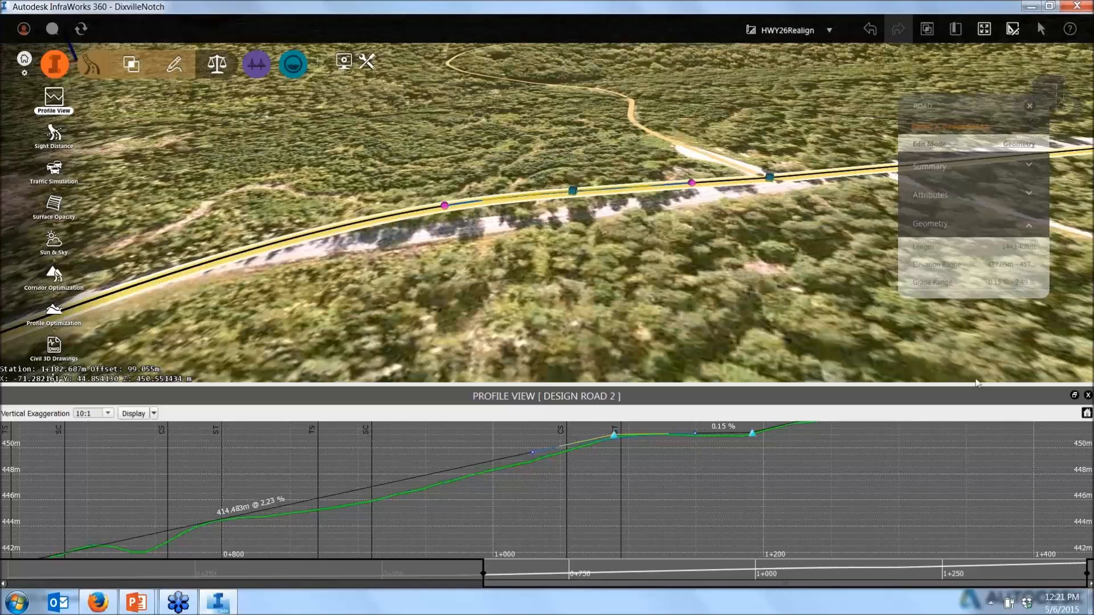
Close the profile view and show the northern bend and side-road junction in plan.
left_click(1088, 396)
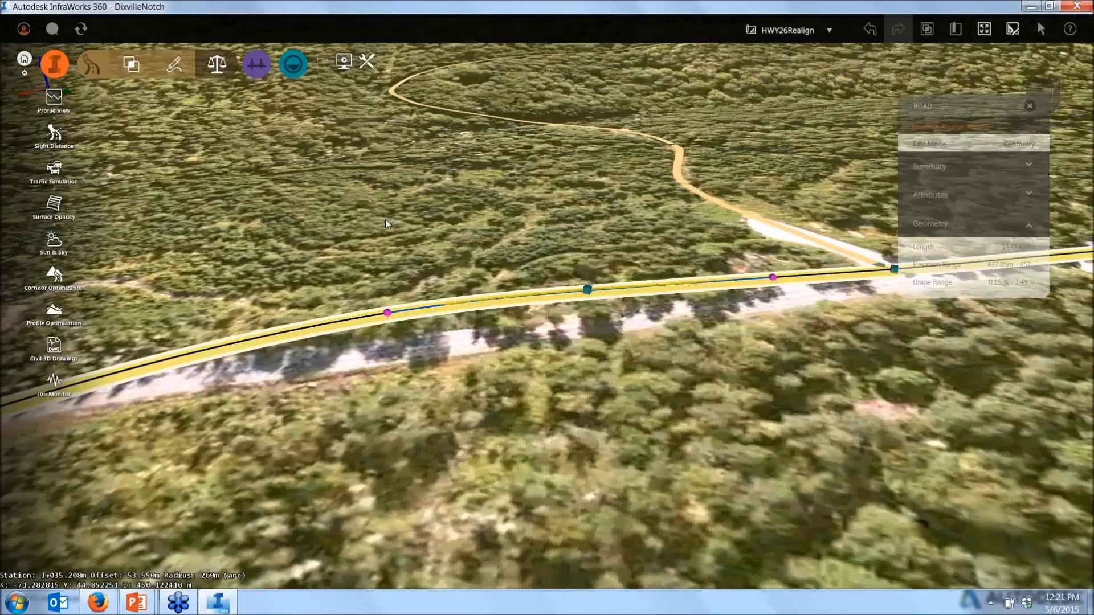
scroll(476, 210, "down", 2)
mouse_move(476, 210)
left_mouse_down()
mouse_move(490, 318)
mouse_move(461, 303)
left_mouse_up()
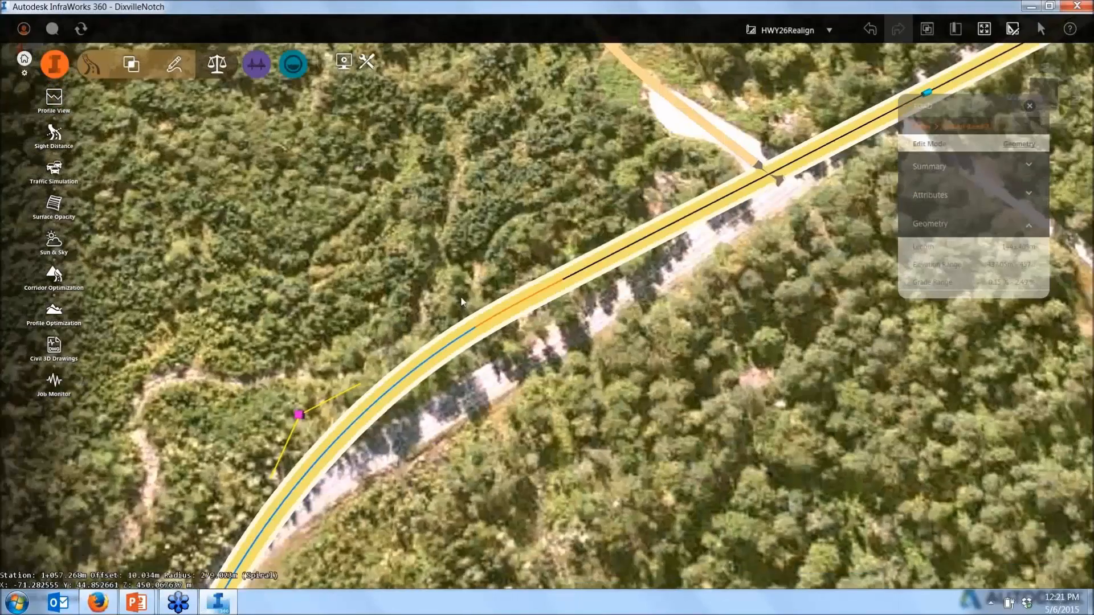
scroll(461, 302, "down", 3)
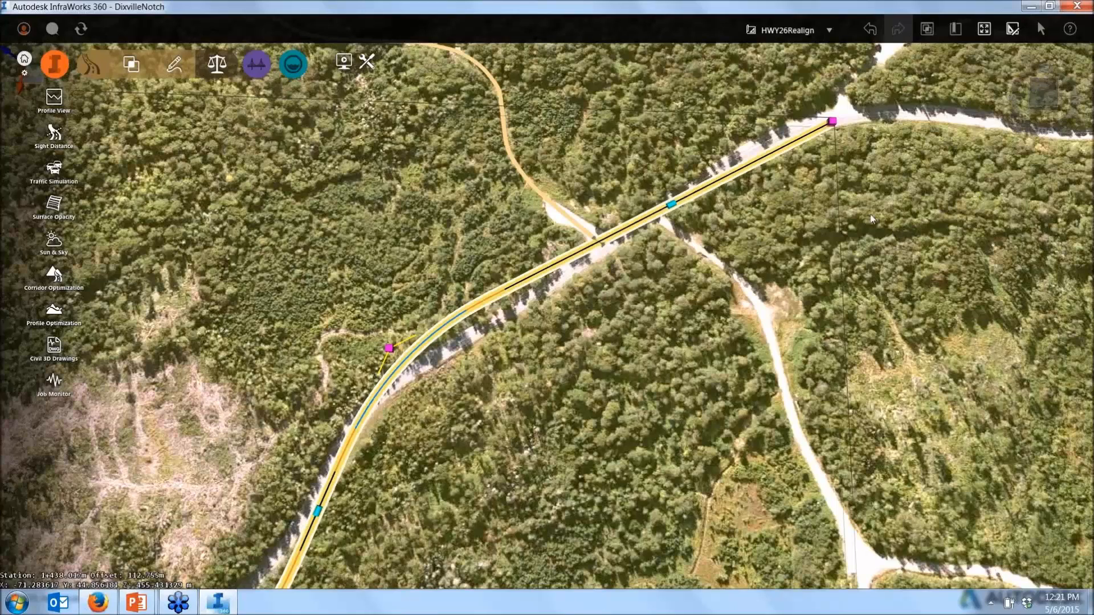
Switch to the presentation, advance to the Intersection Design slide, and return to InfraWorks.
key("alt+Tab")
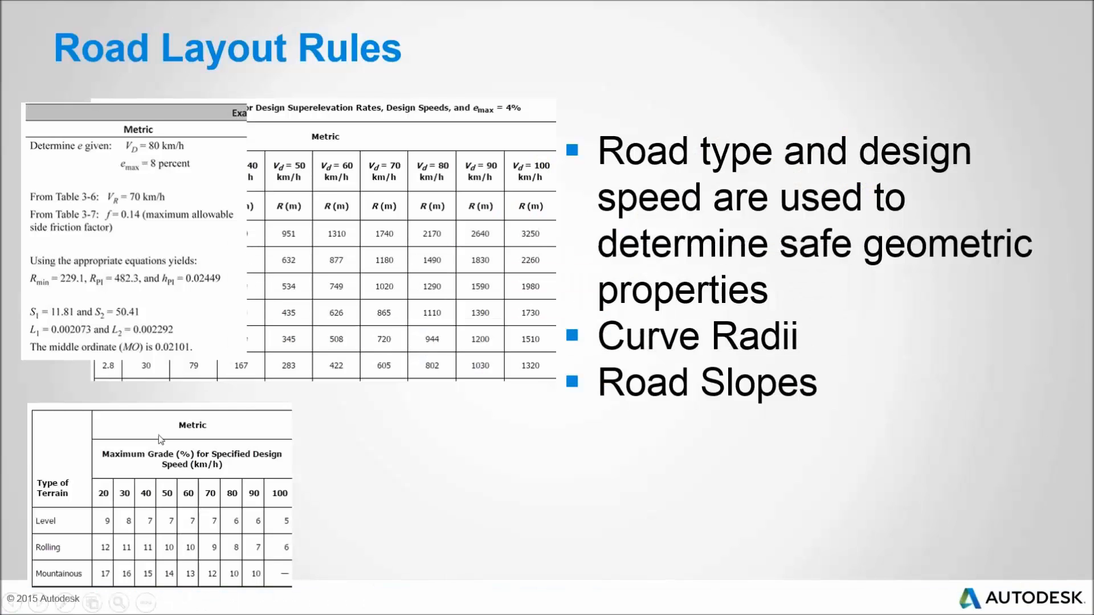
left_click(158, 435)
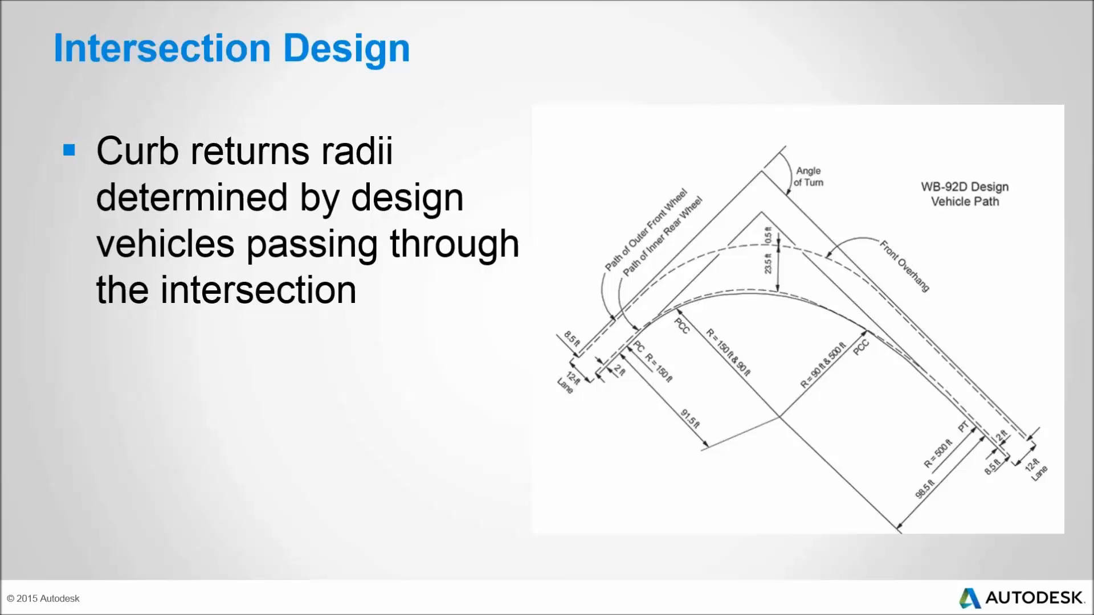
key("alt+Tab")
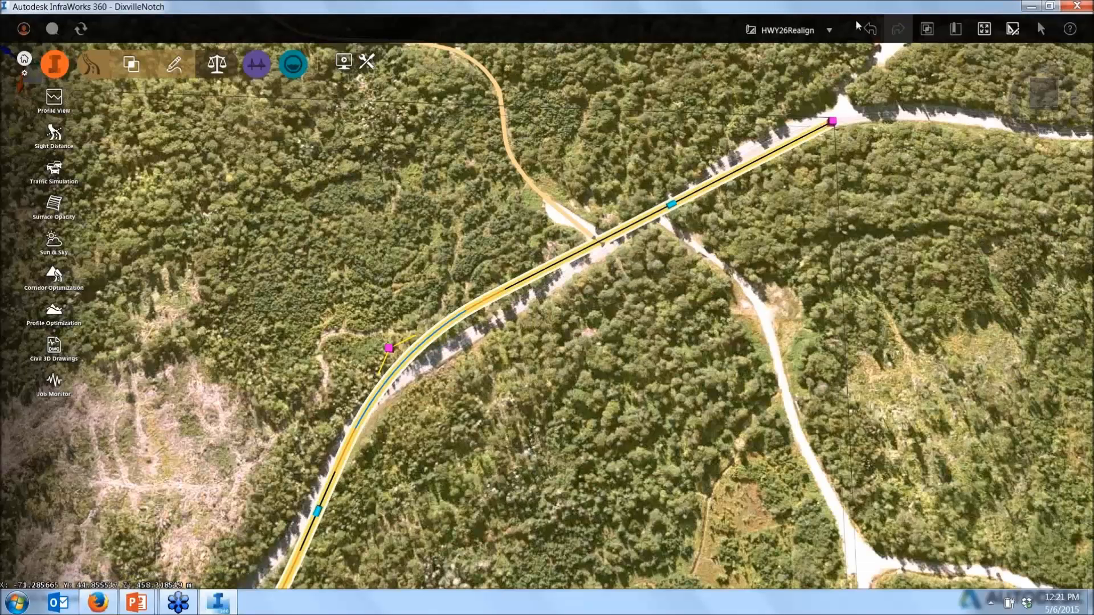
Switch to the master proposal and go to the Intersection Sight Distance bookmark to view the lakeside junction and its surroundings.
left_click(828, 31)
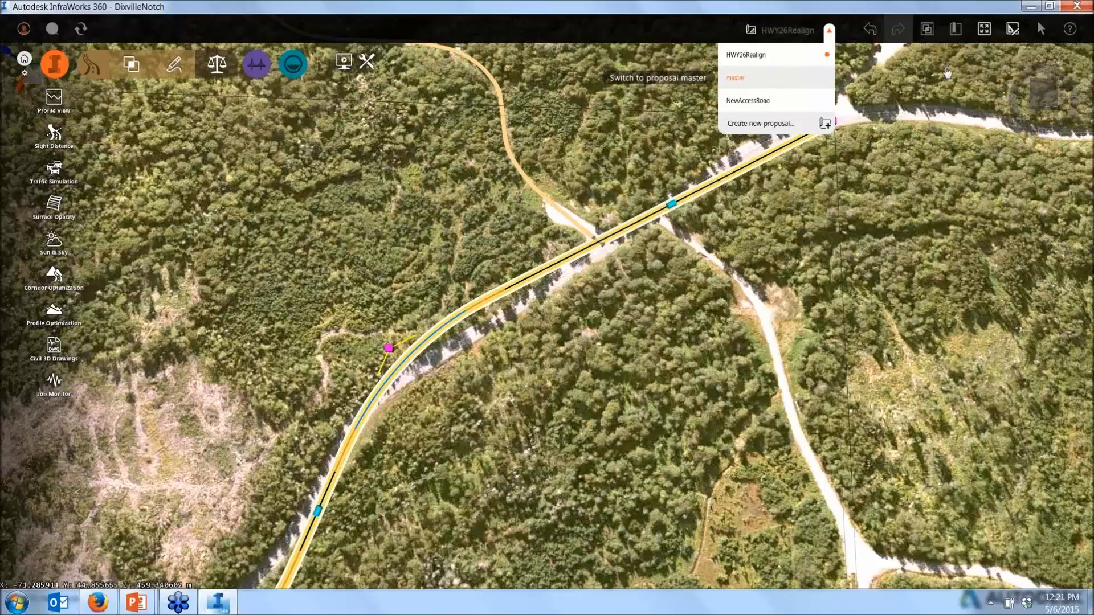
left_click(787, 80)
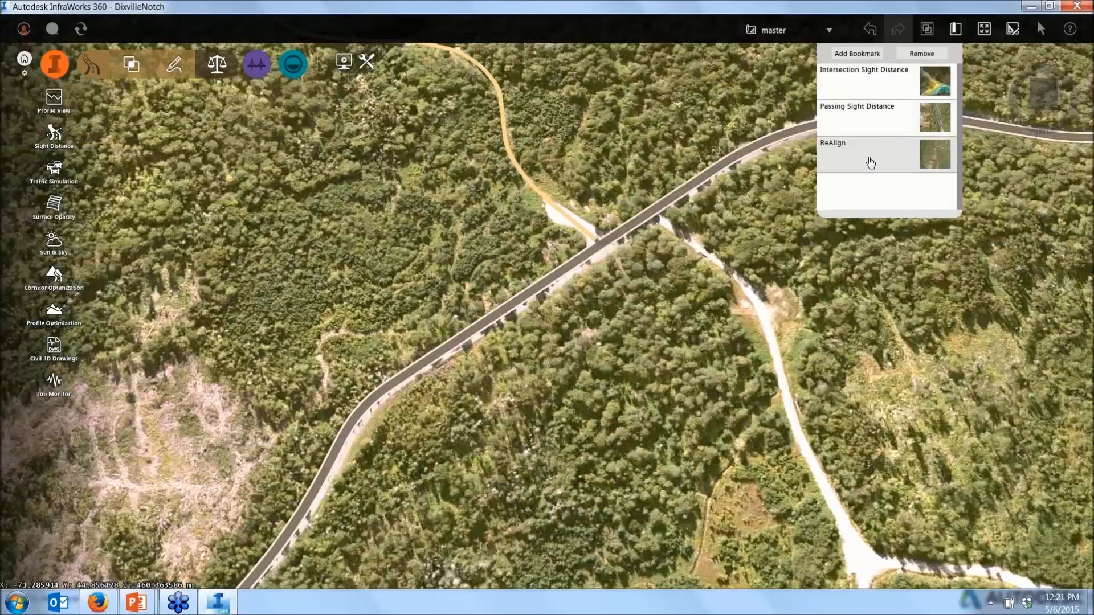
left_click(876, 84)
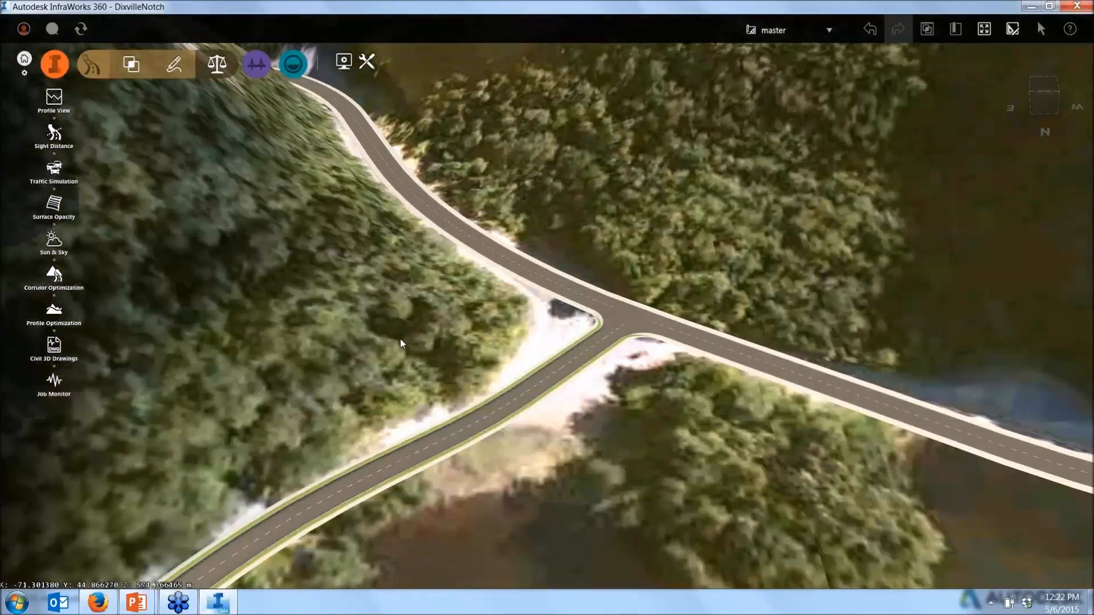
scroll(400, 338, "down", 2)
left_click_drag(556, 515, 354, 501)
scroll(432, 431, "down", 2)
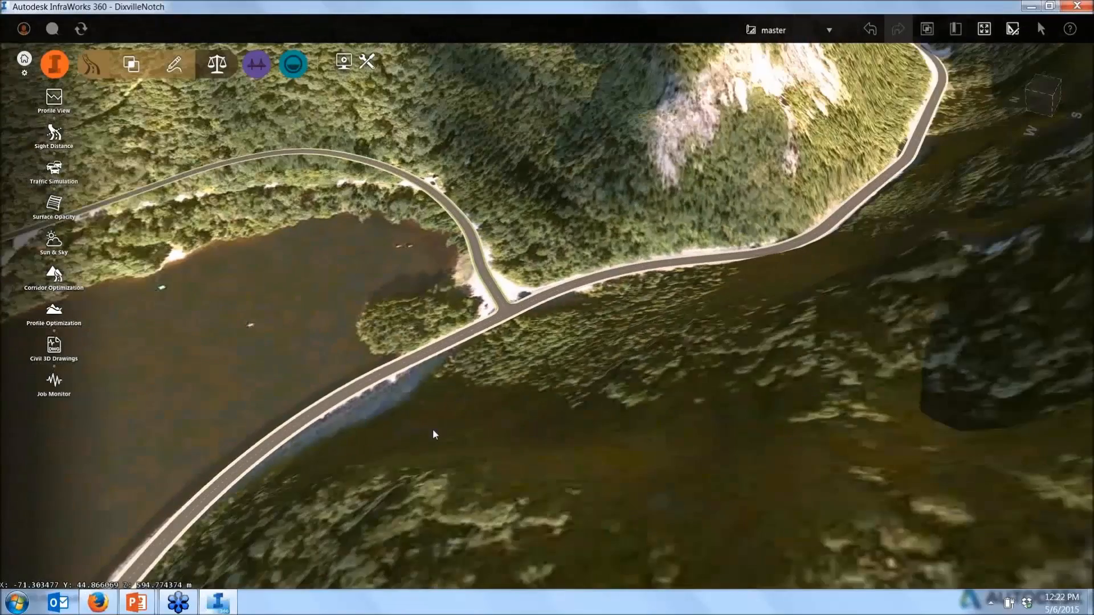
middle_click_drag(609, 85, 842, 26)
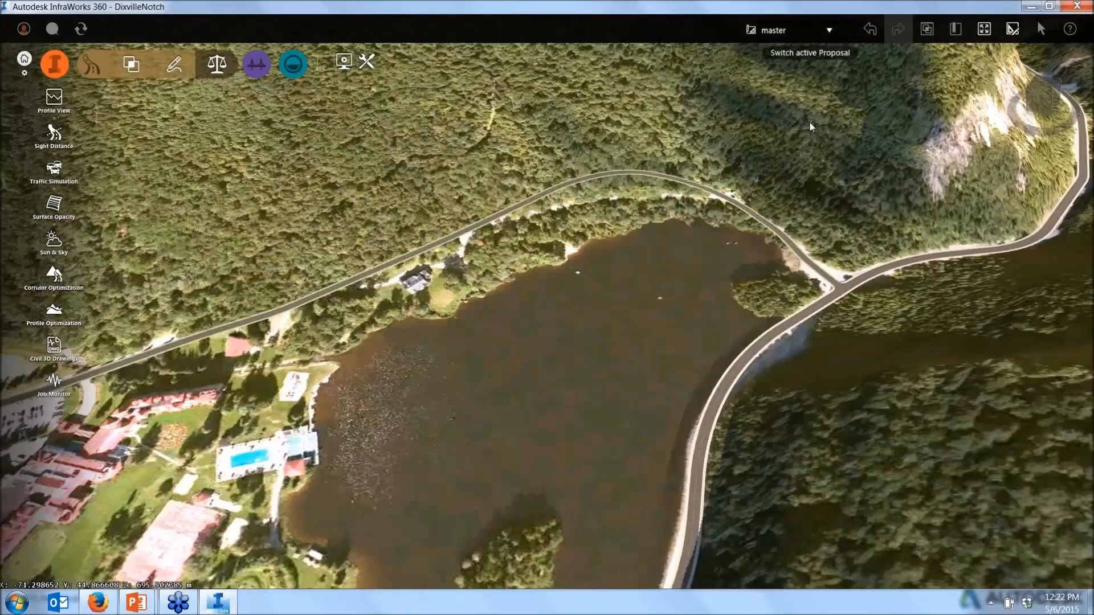
Select the lakeside intersection where the side road meets the highway and set its design vehicle to WB-19.
left_click_drag(720, 247, 569, 307)
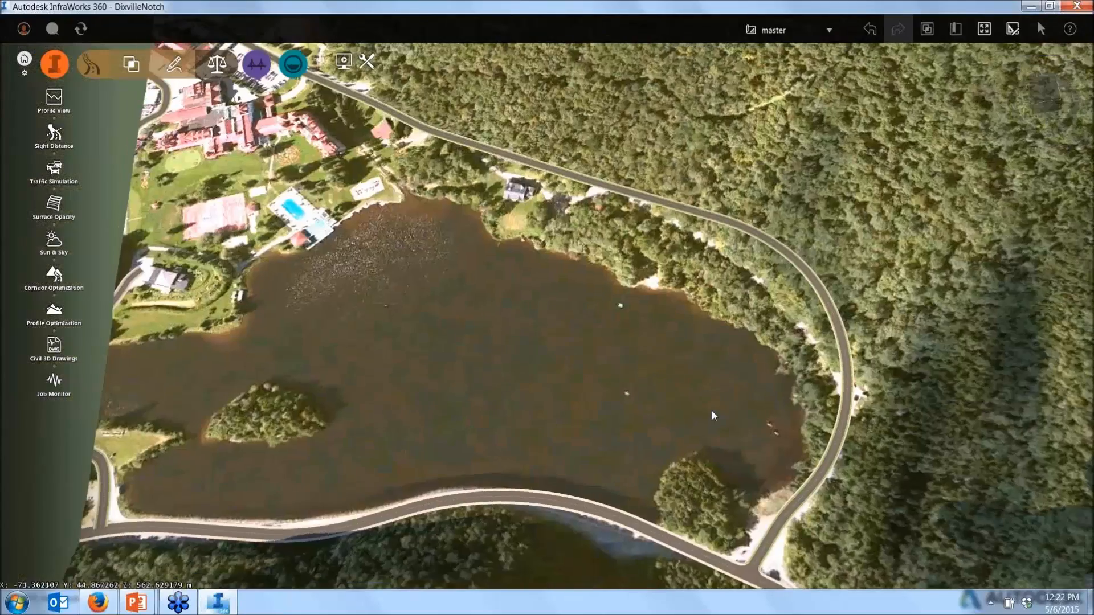
left_click_drag(712, 412, 958, 345)
scroll(769, 143, "up", 3)
scroll(768, 146, "up", 5)
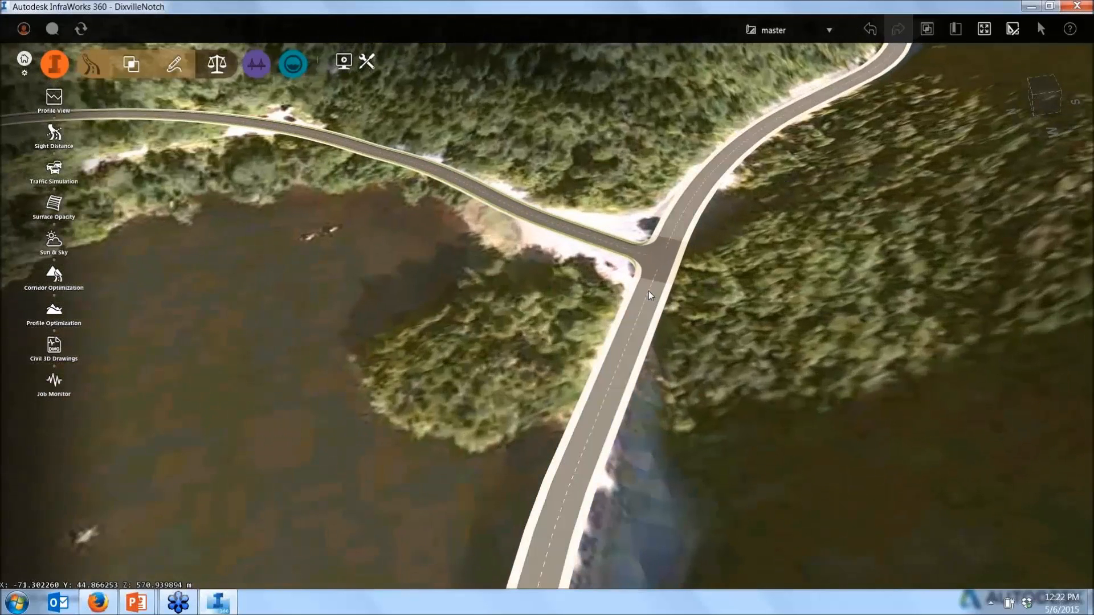
left_click(665, 259)
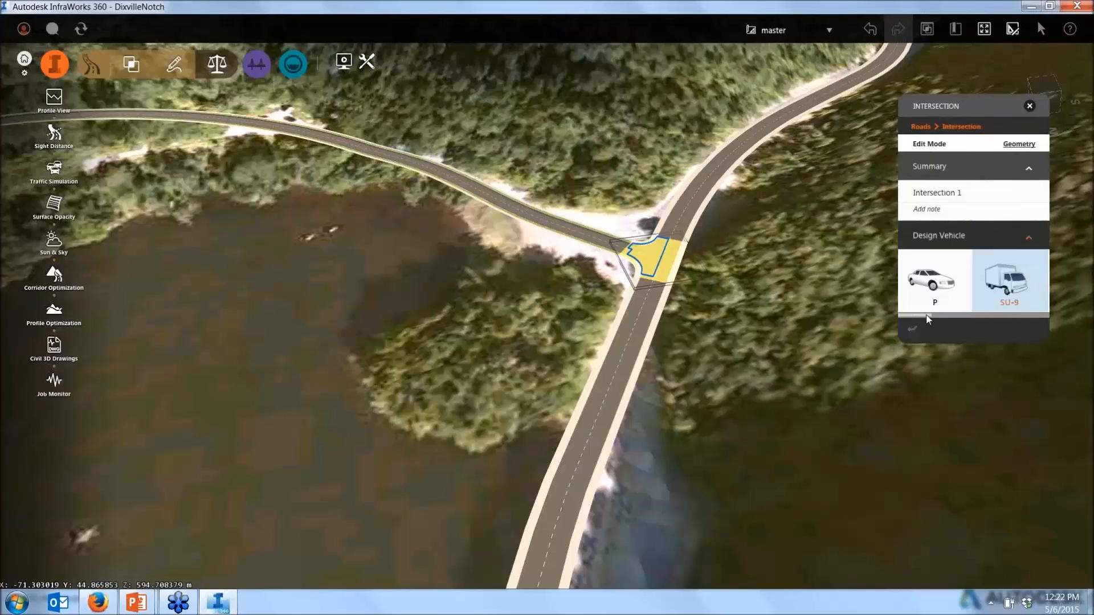
left_click_drag(926, 315, 973, 320)
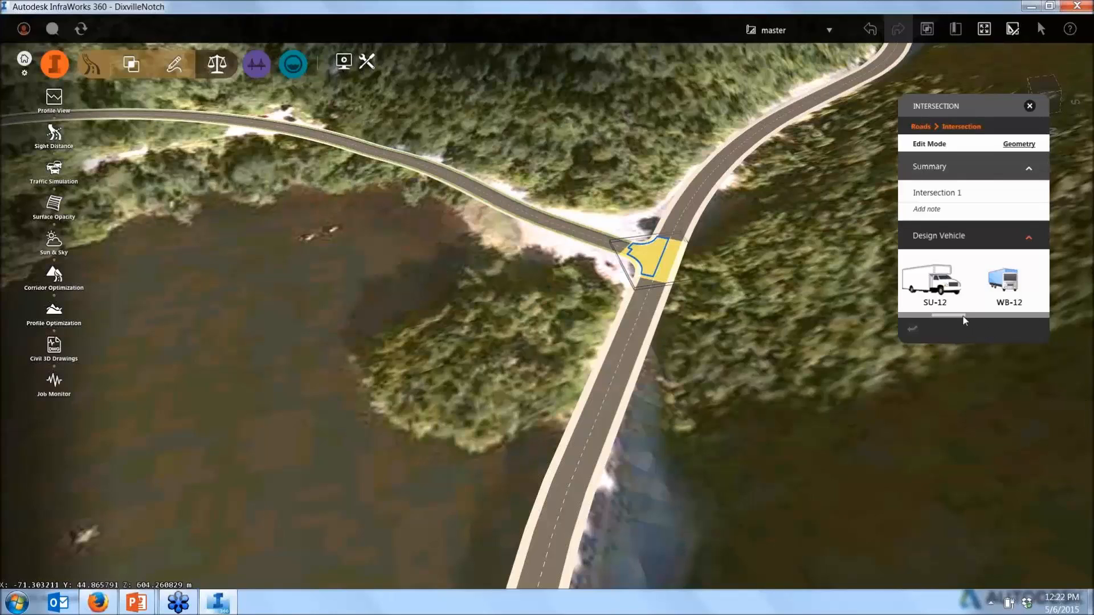
left_click_drag(971, 318, 980, 319)
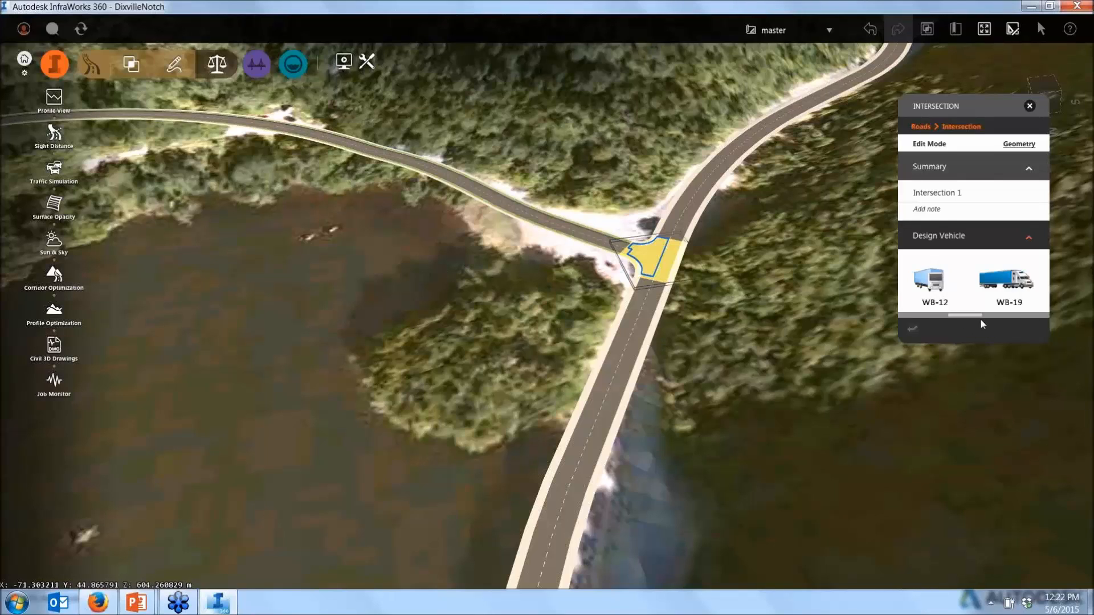
left_click(1012, 281)
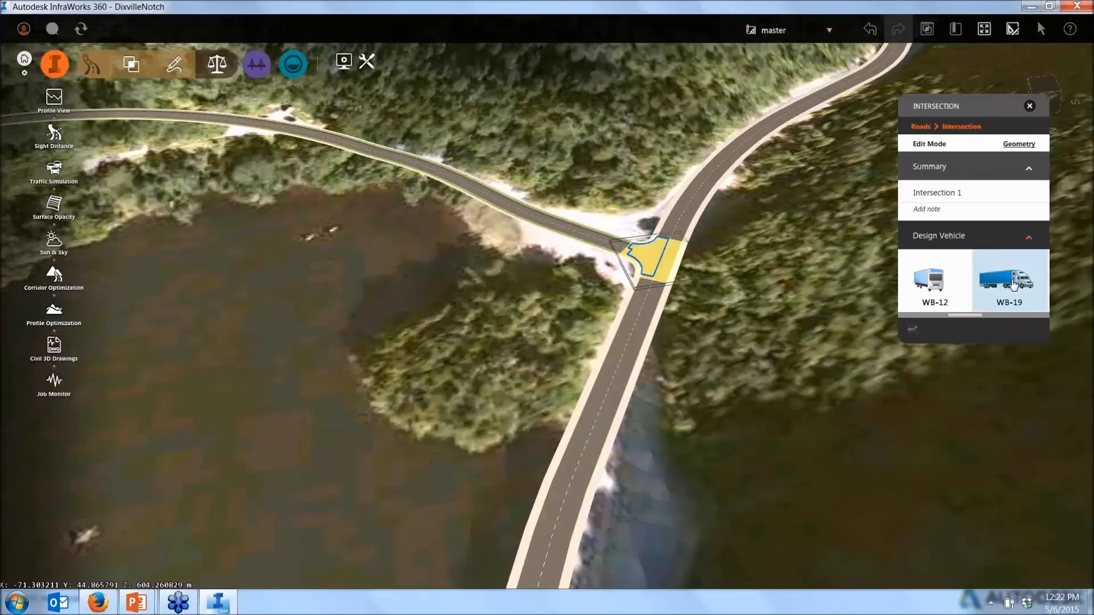
left_click(774, 257)
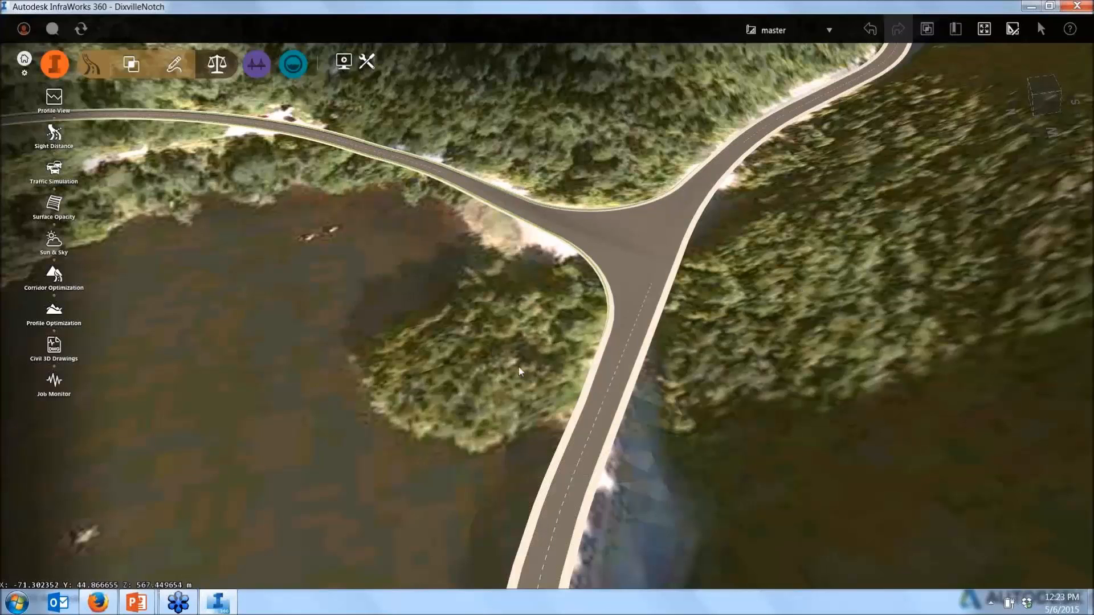
Enlarge the junction's lake-side turning zone by pulling its side-road end farther along the side road.
left_click_drag(518, 367, 767, 344)
left_click_drag(569, 377, 639, 372)
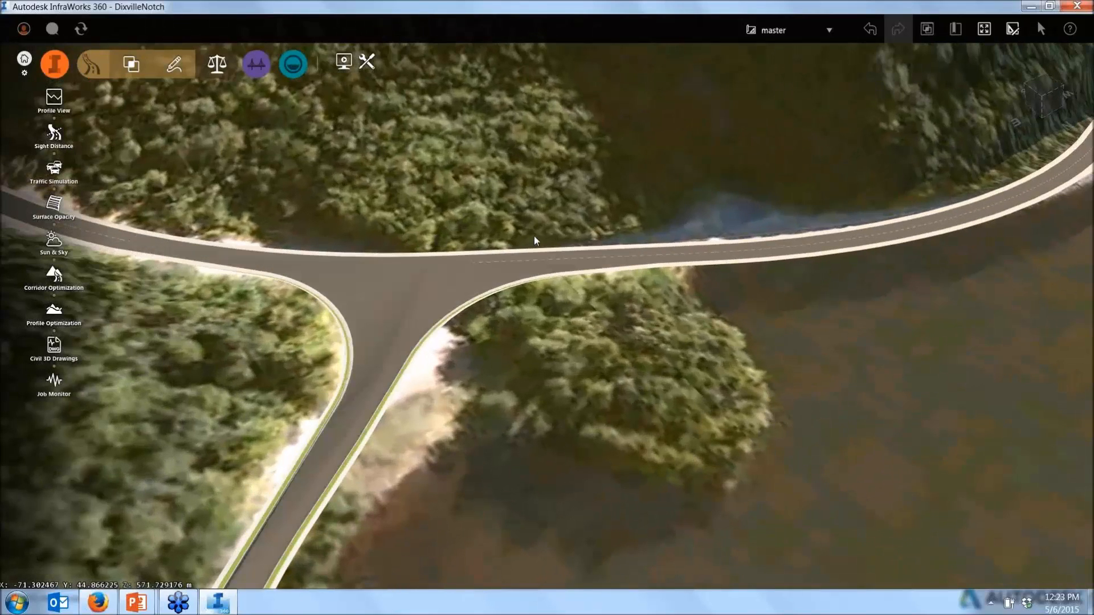
left_click(449, 279)
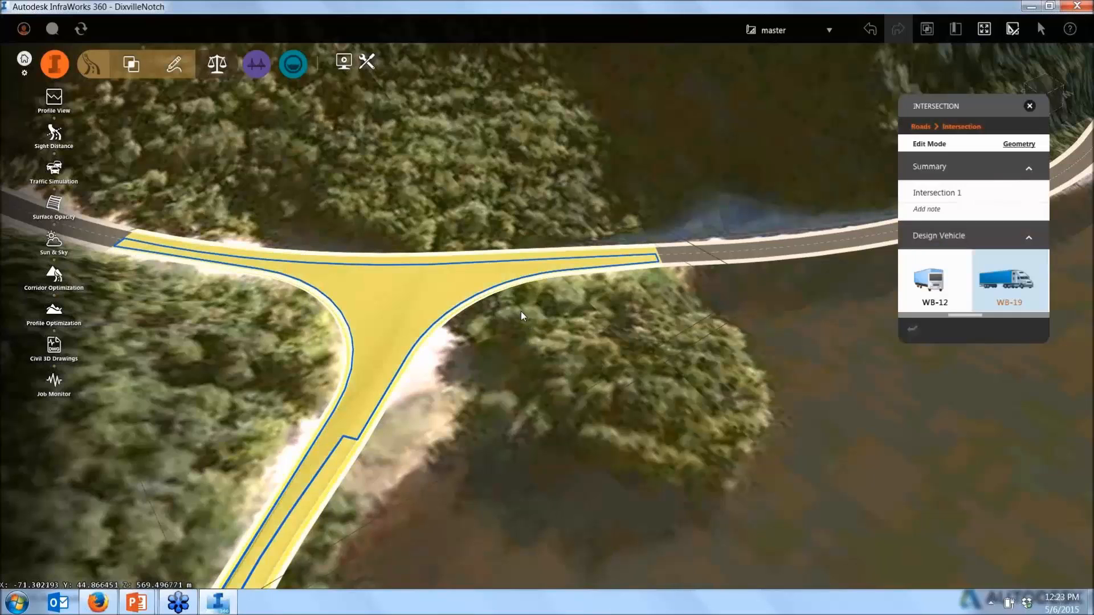
left_click(448, 297)
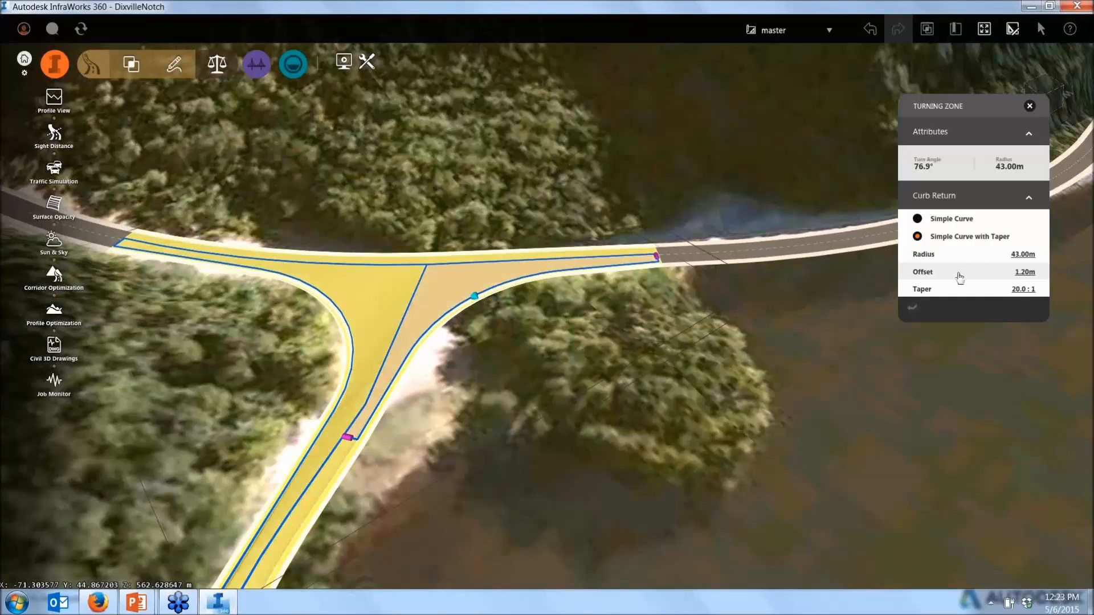
left_click_drag(348, 437, 317, 482)
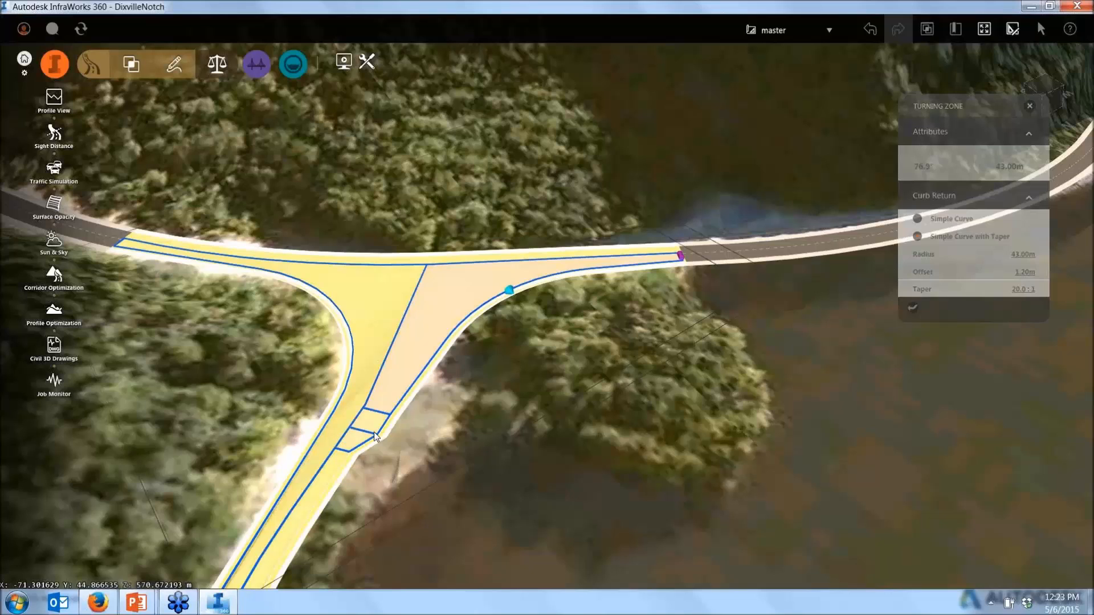
Lengthen the widening zone on the side road to a linear transition of about 22.6 m.
left_click(374, 432)
left_click_drag(340, 449, 284, 525)
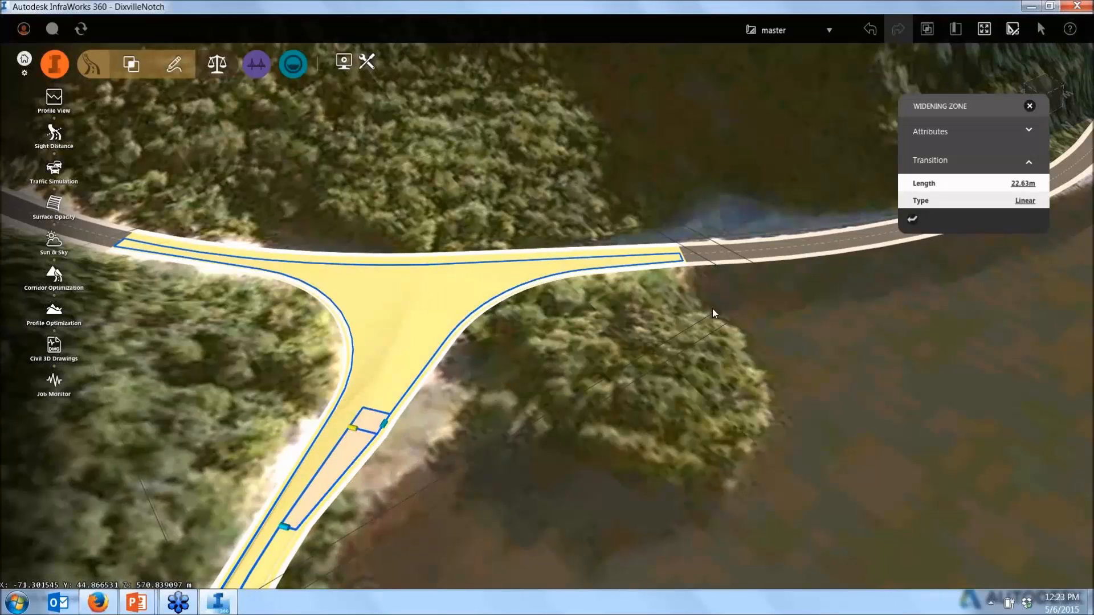
left_click(620, 373)
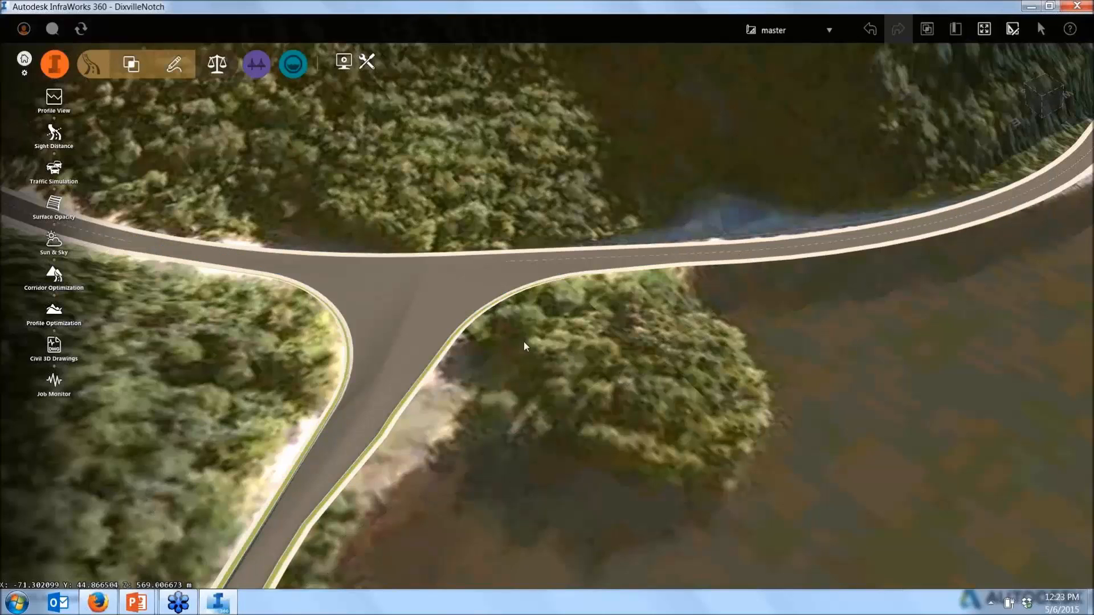
Switch the intersection's edit mode to Lane Markings and try out the Yield Line and Extend into Intersection options.
left_click(415, 275)
left_click(1025, 144)
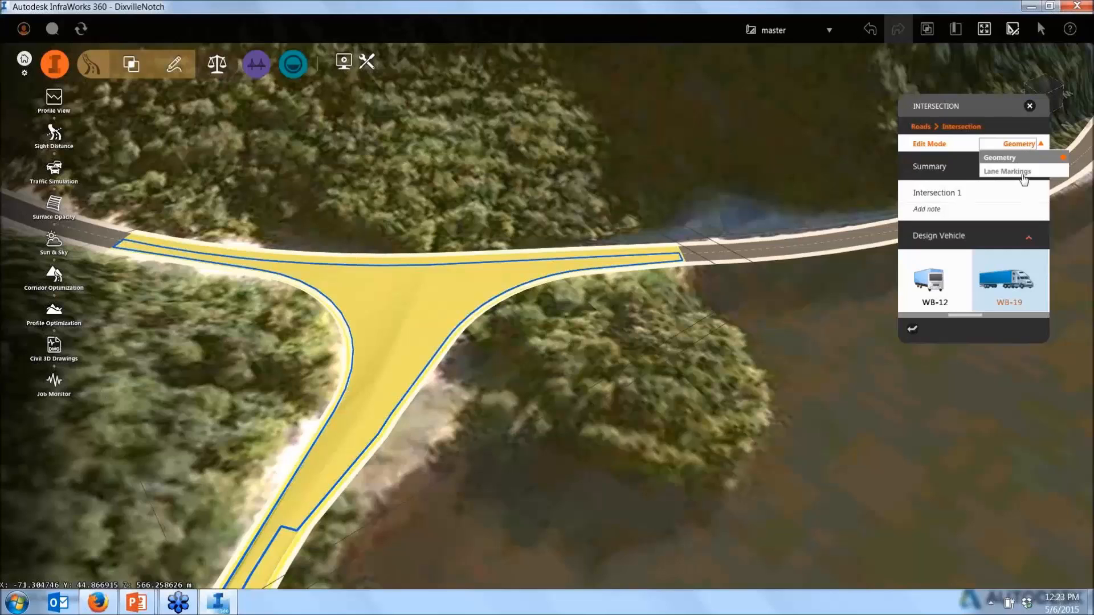
left_click(1024, 173)
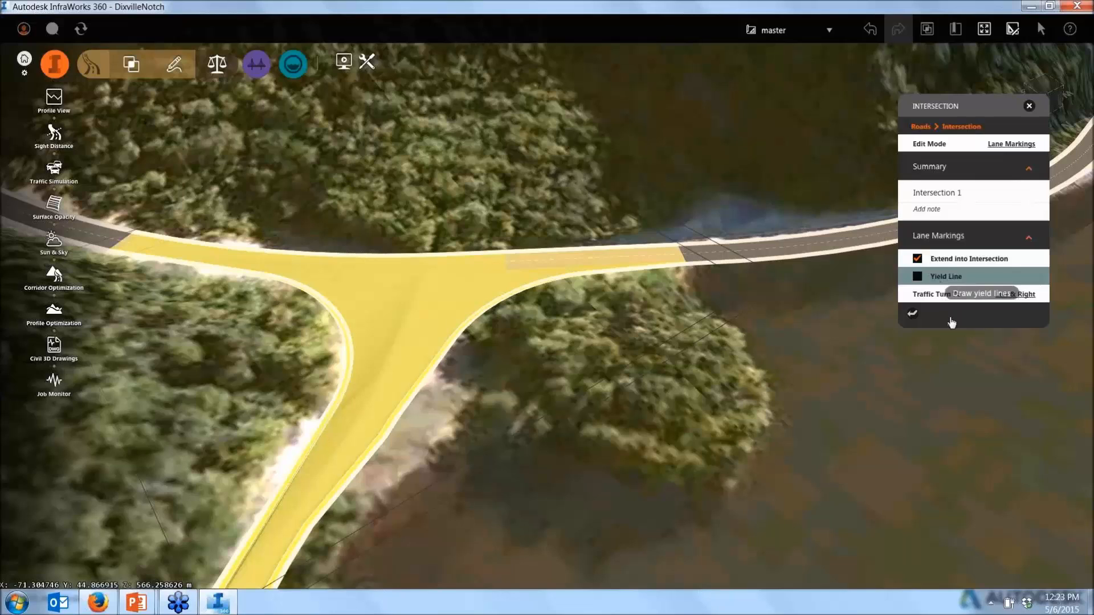
left_click(918, 277)
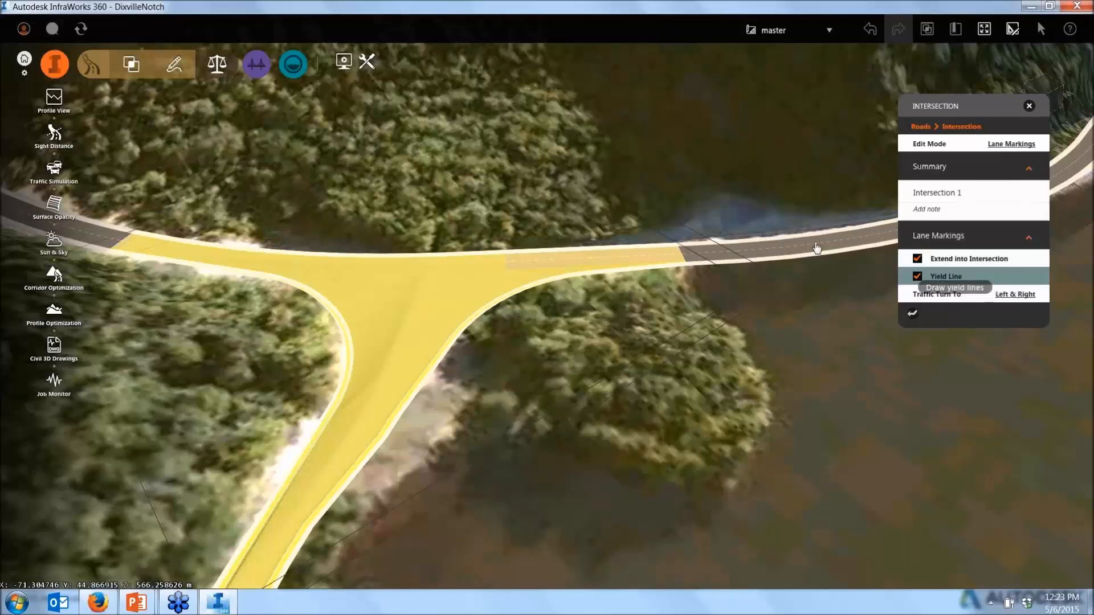
left_click(957, 272)
left_click(957, 267)
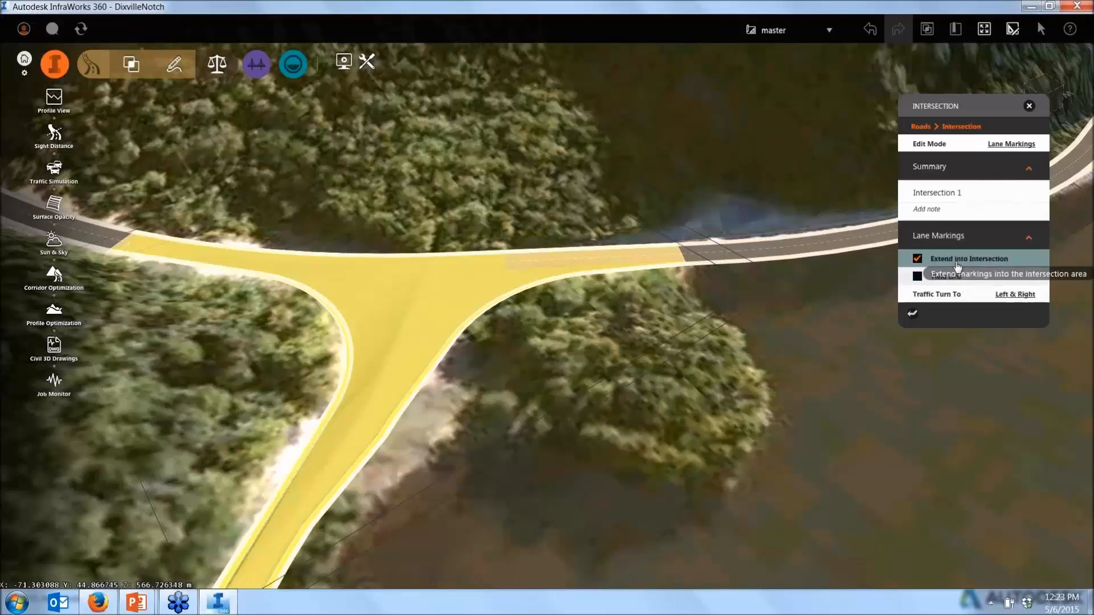
left_click(561, 347)
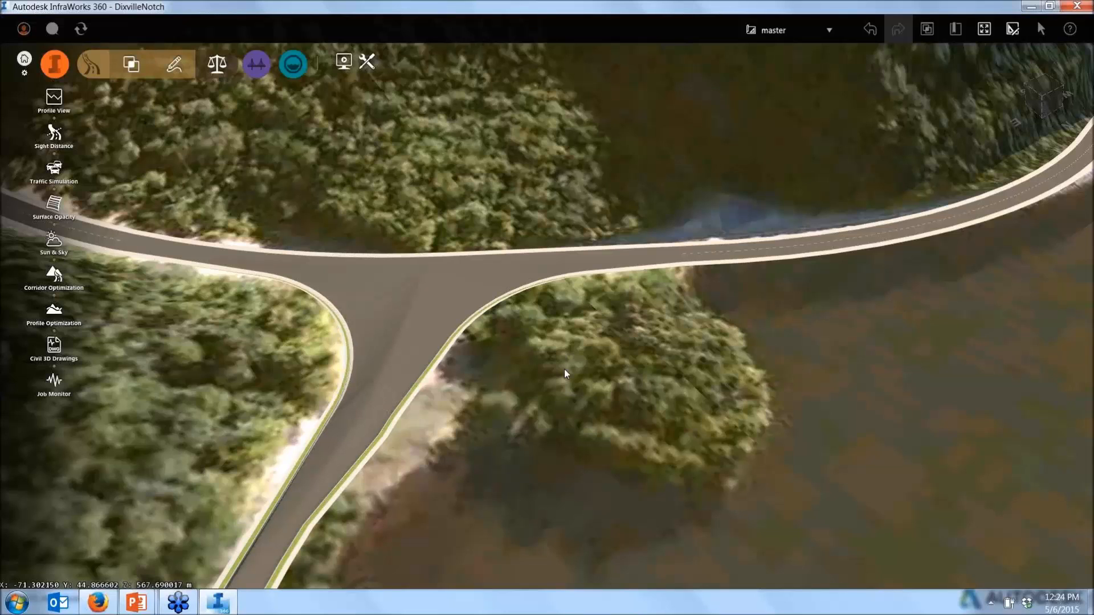
Switch to the presentation, show the Sight Distance slide, and return to InfraWorks.
key("alt+Tab")
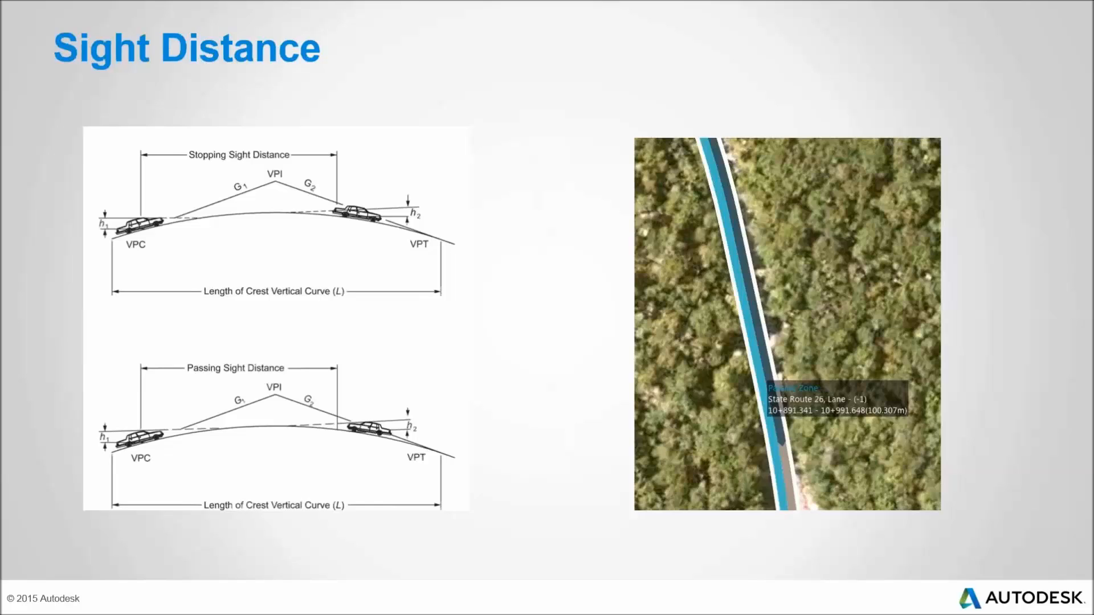
key("alt+Tab")
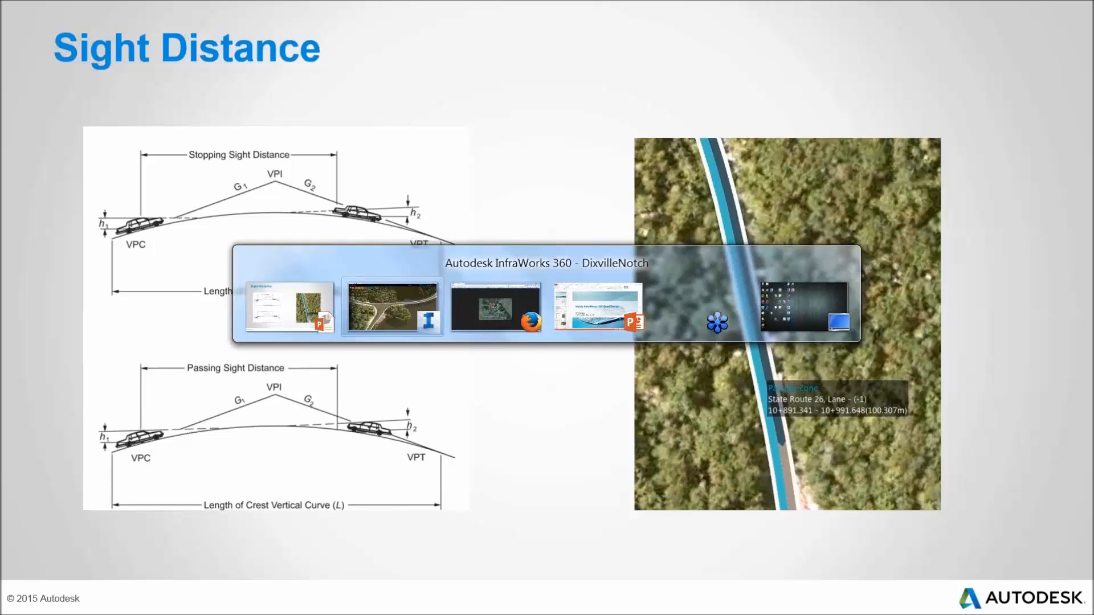
key("alt+Tab")
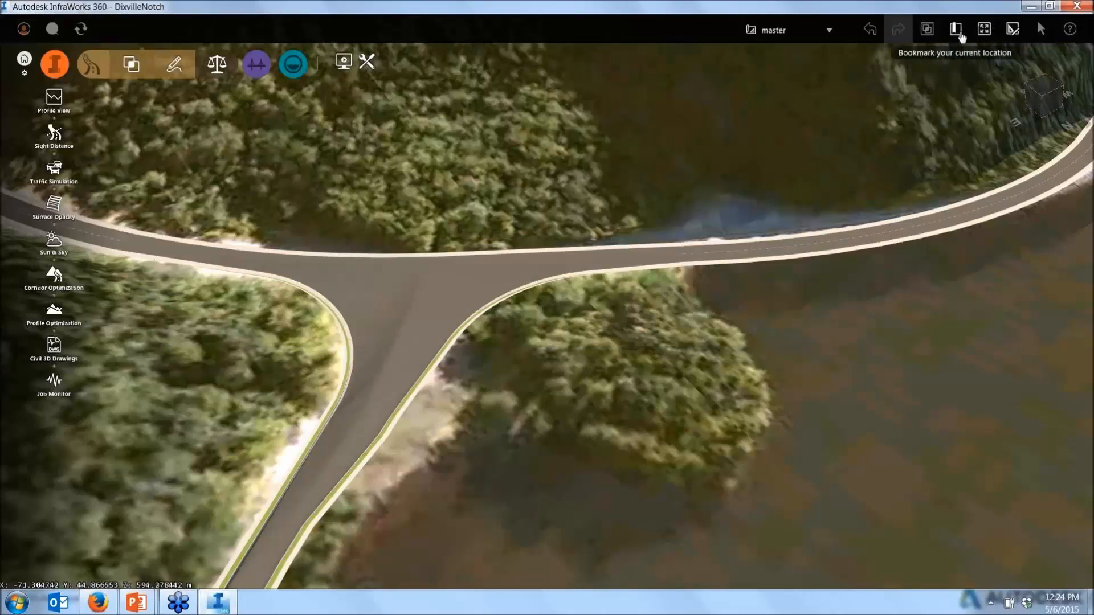
Go to the Passing Sight Distance bookmark and show the surrounding stretch of road.
left_click(927, 28)
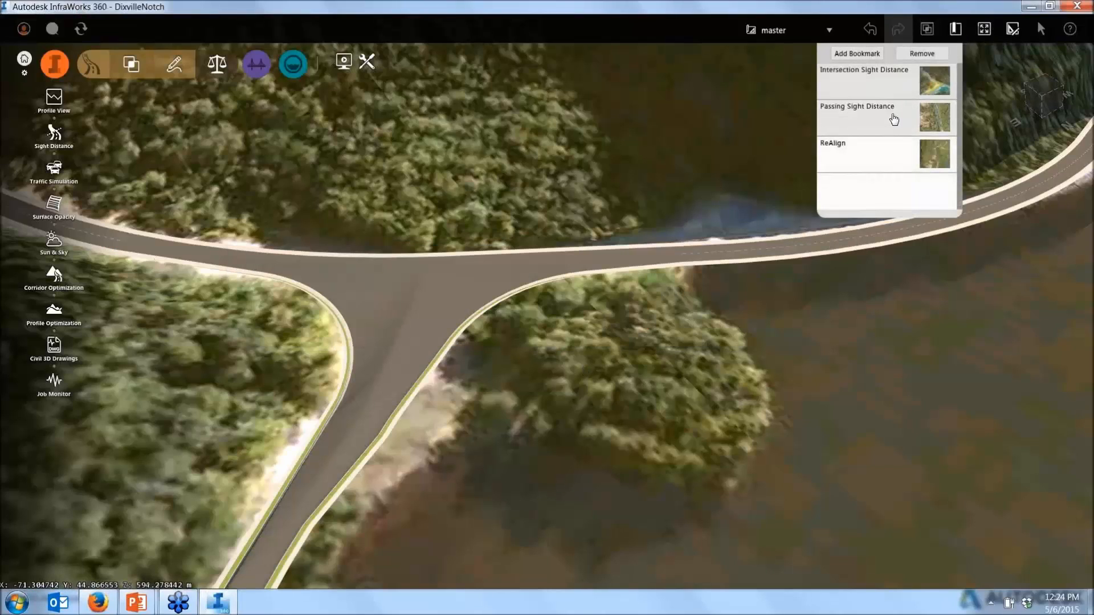
left_click(893, 119)
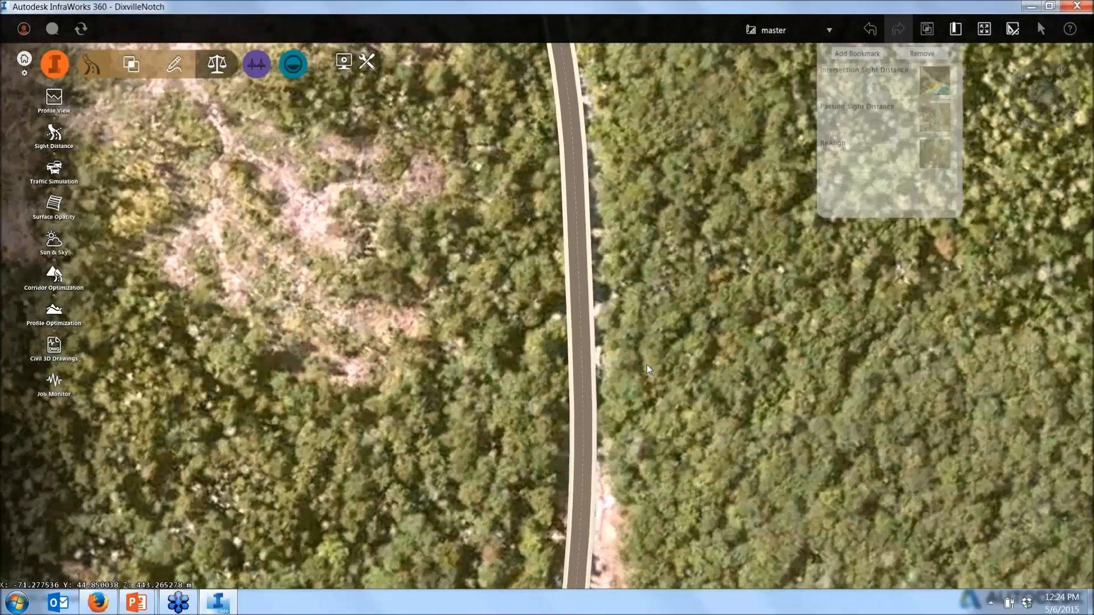
scroll(648, 369, "down", 3)
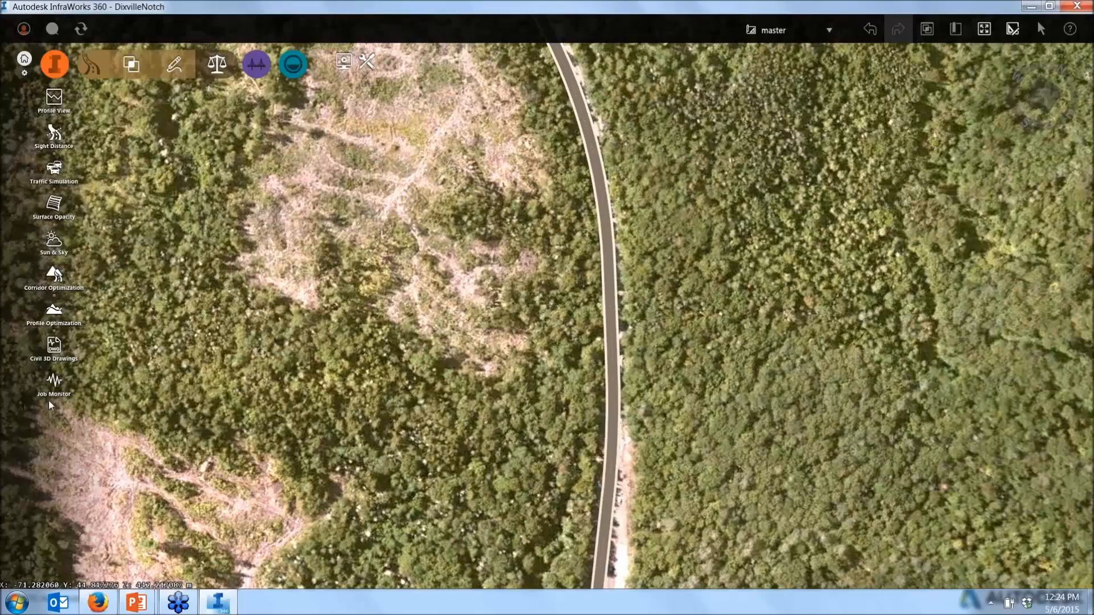
Run a Passing Sight Distance analysis on State Route 26 for Lane - (1) in the forward direction.
left_click(54, 133)
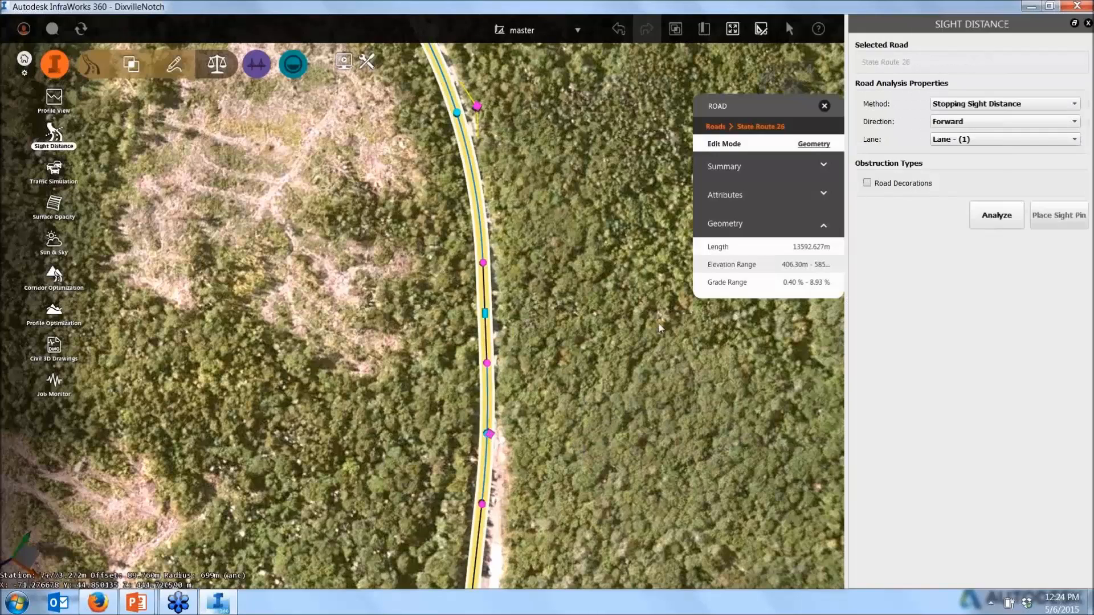
left_click(1047, 109)
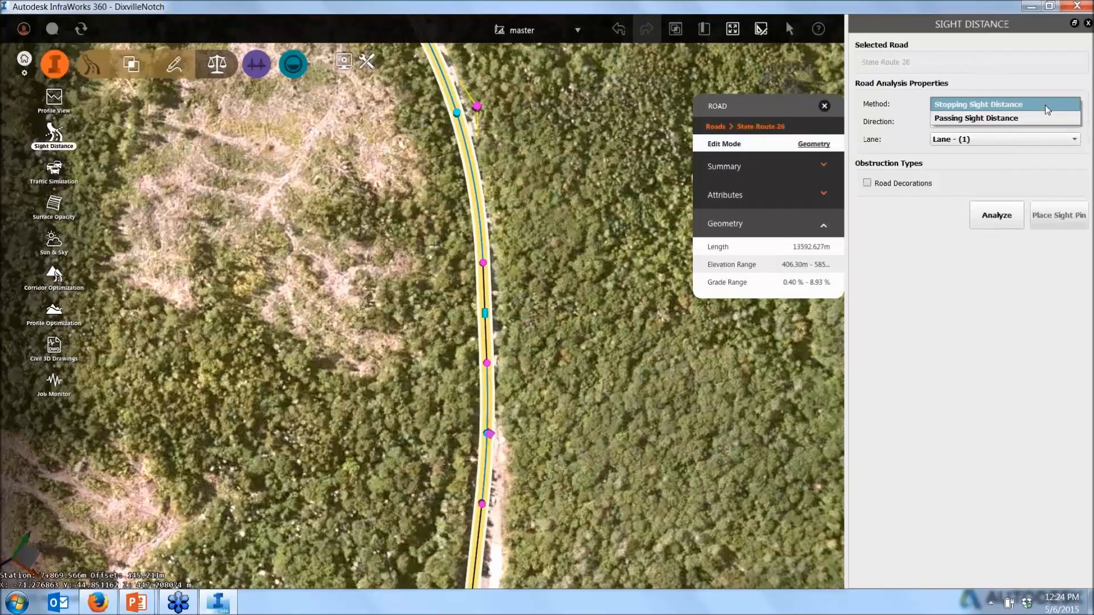
left_click(1043, 118)
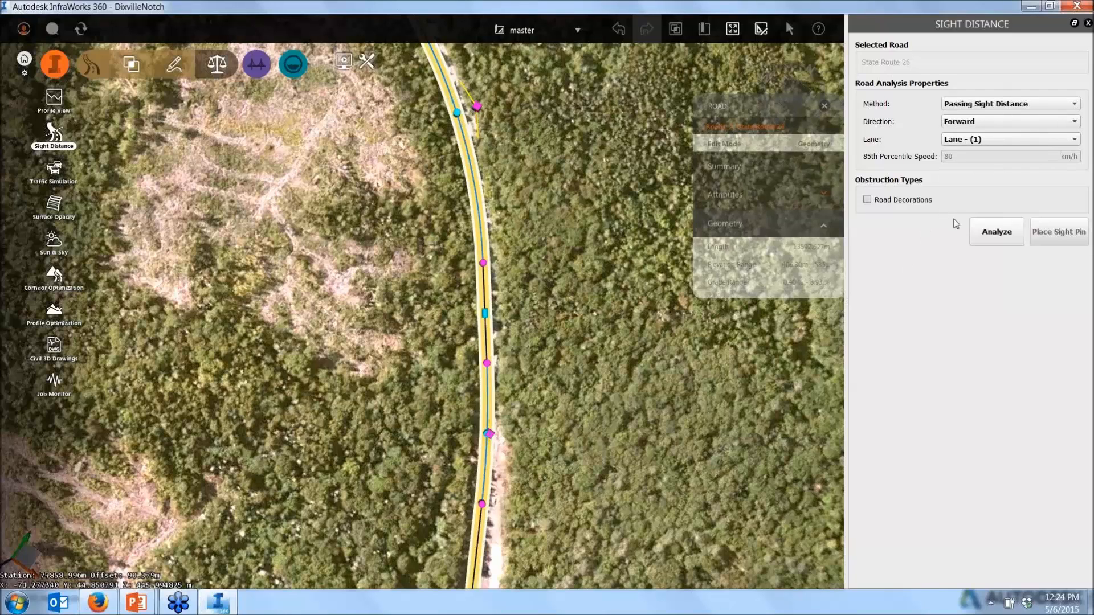
left_click(994, 233)
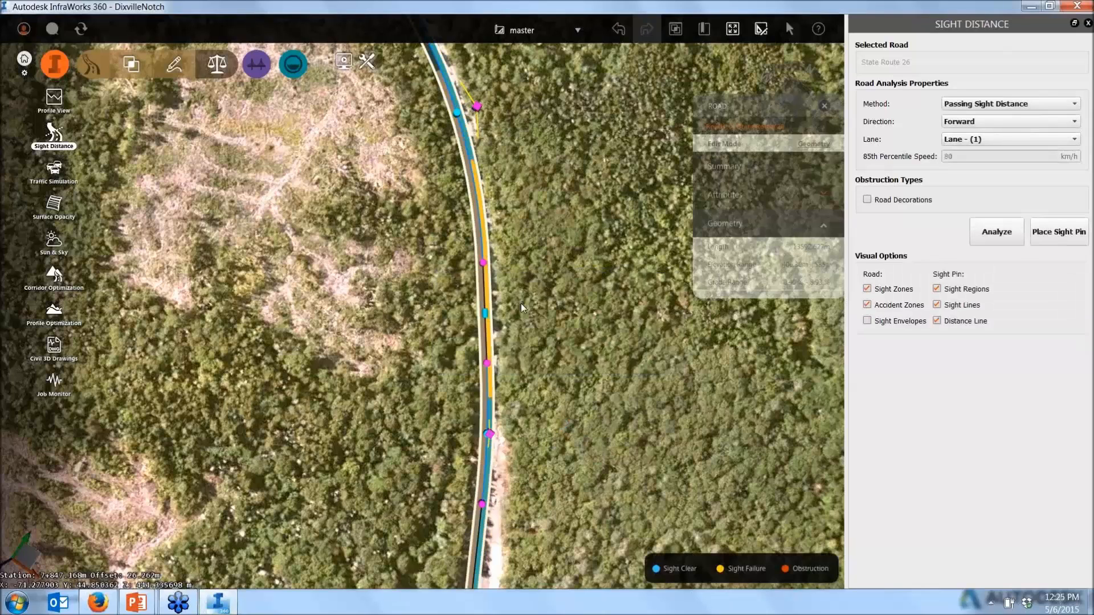
Examine the sight clear and sight failure zones along State Route 26, continuing down the straighter stretch beyond the bend.
scroll(523, 309, "up", 1)
scroll(525, 306, "up", 1)
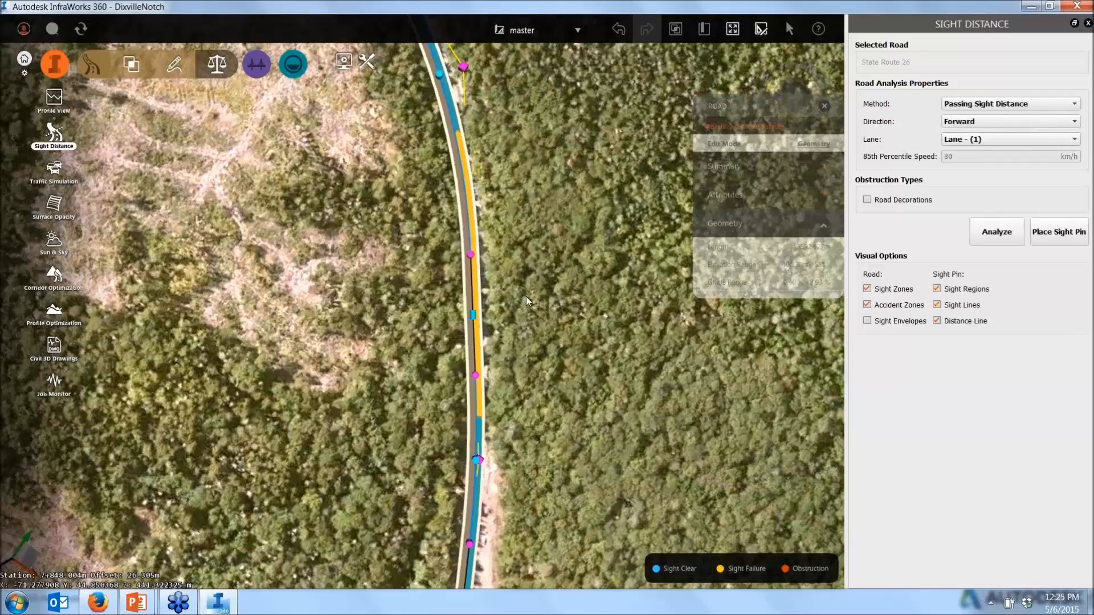
scroll(527, 300, "up", 1)
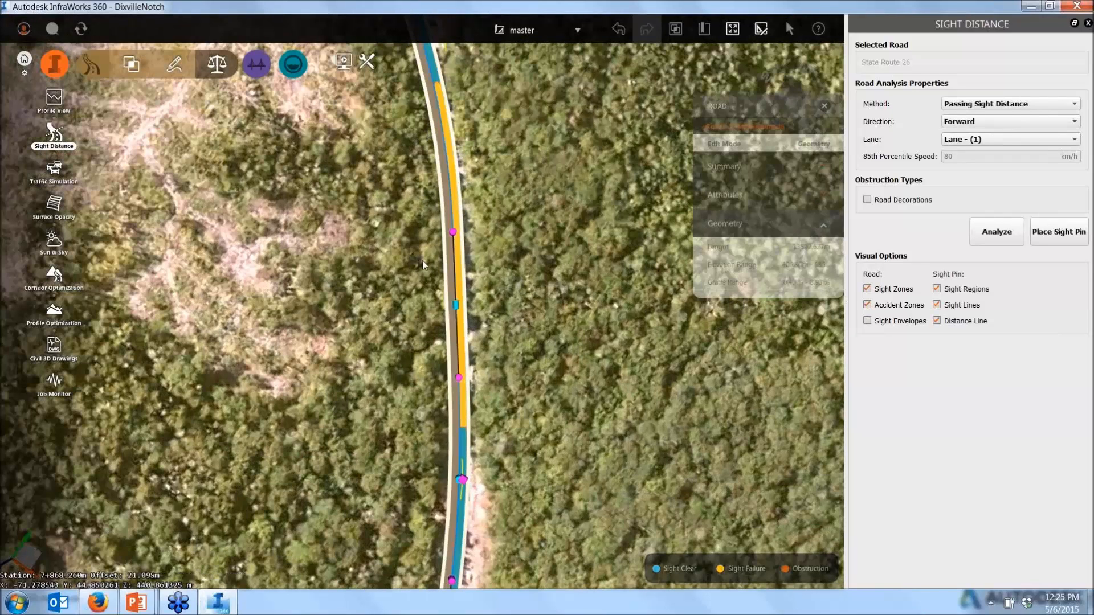
mouse_move(462, 278)
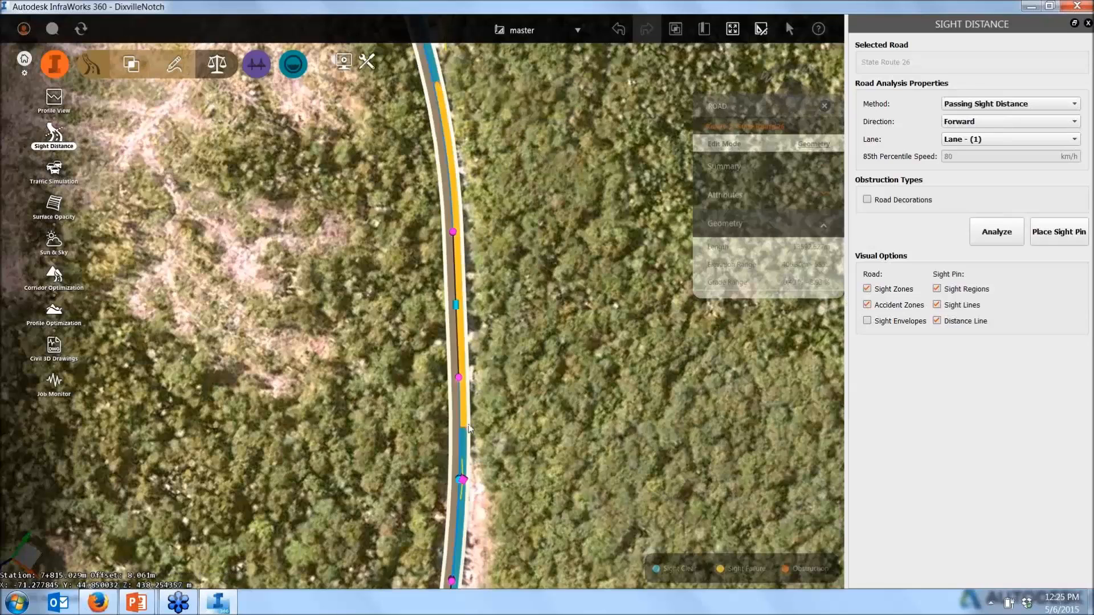
mouse_move(461, 423)
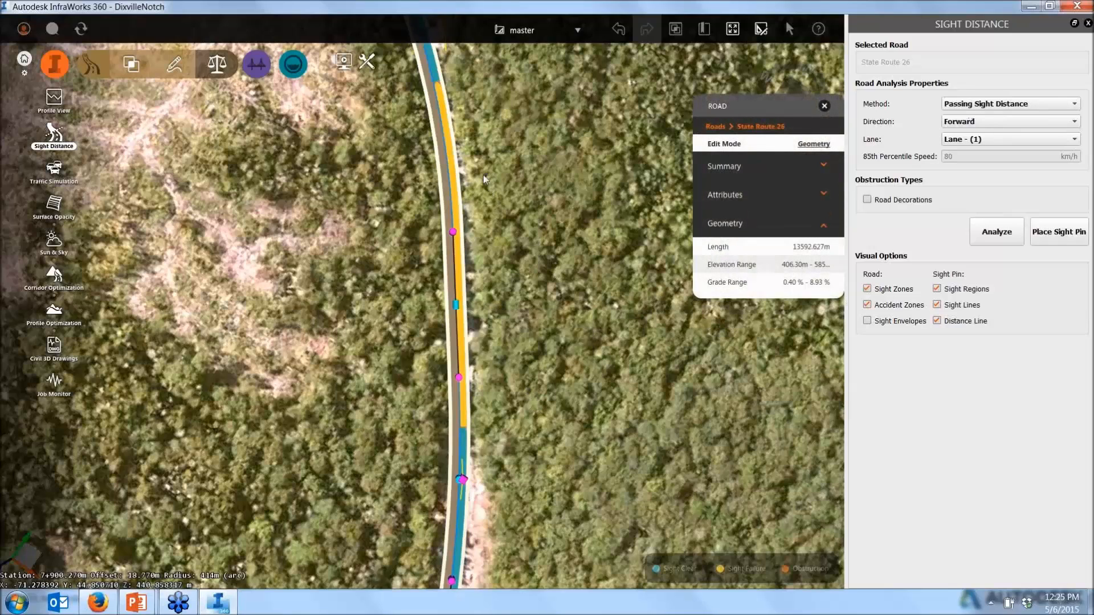
scroll(483, 175, "down", 1)
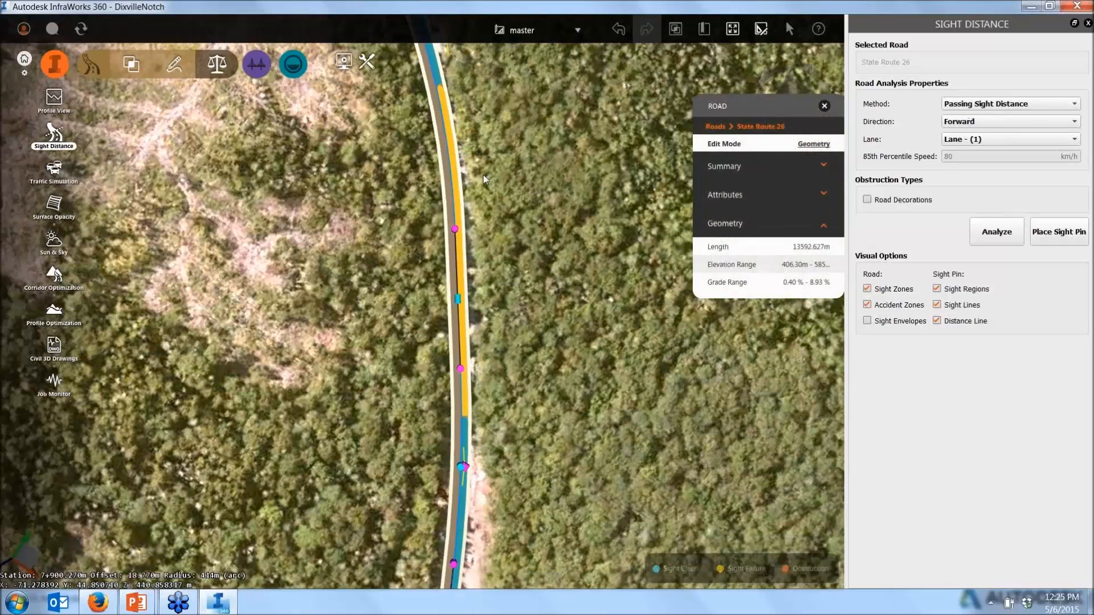
scroll(484, 175, "down", 3)
middle_click_drag(484, 450, 472, 189)
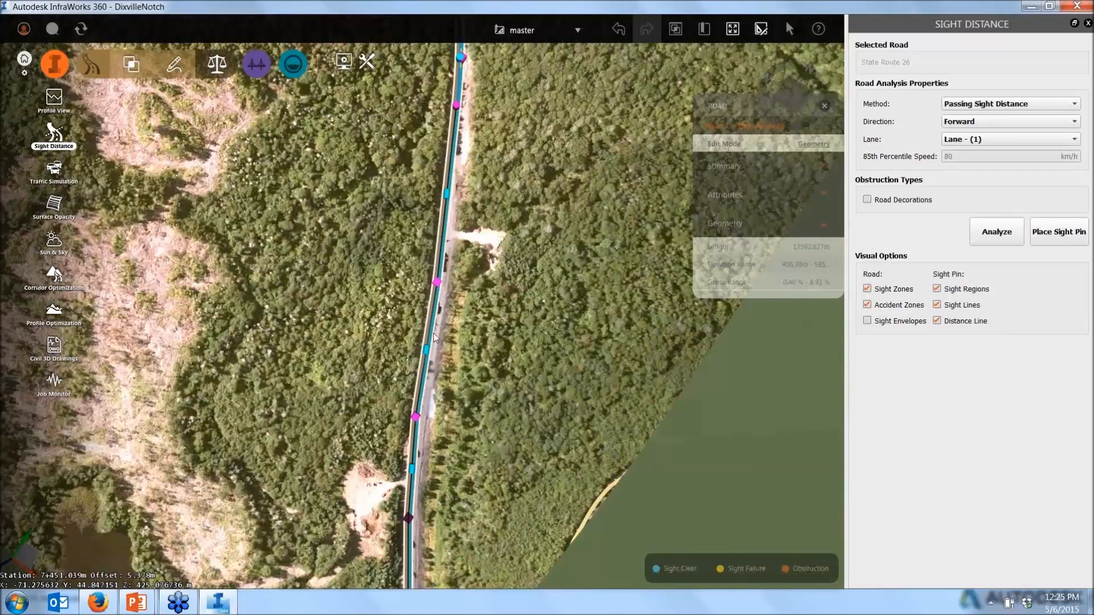
mouse_move(435, 333)
scroll(466, 482, "down", 2)
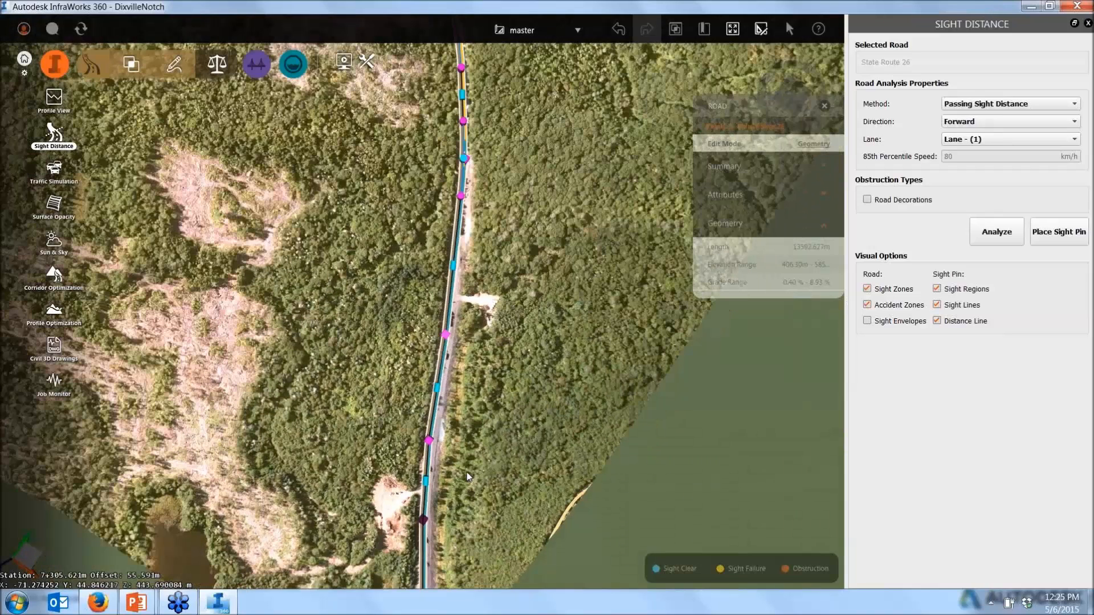
Examine the passing sight failure and accident zones along State Route 26, following the road up to the sharper curve.
scroll(467, 477, "down", 2)
middle_click_drag(516, 172, 529, 342)
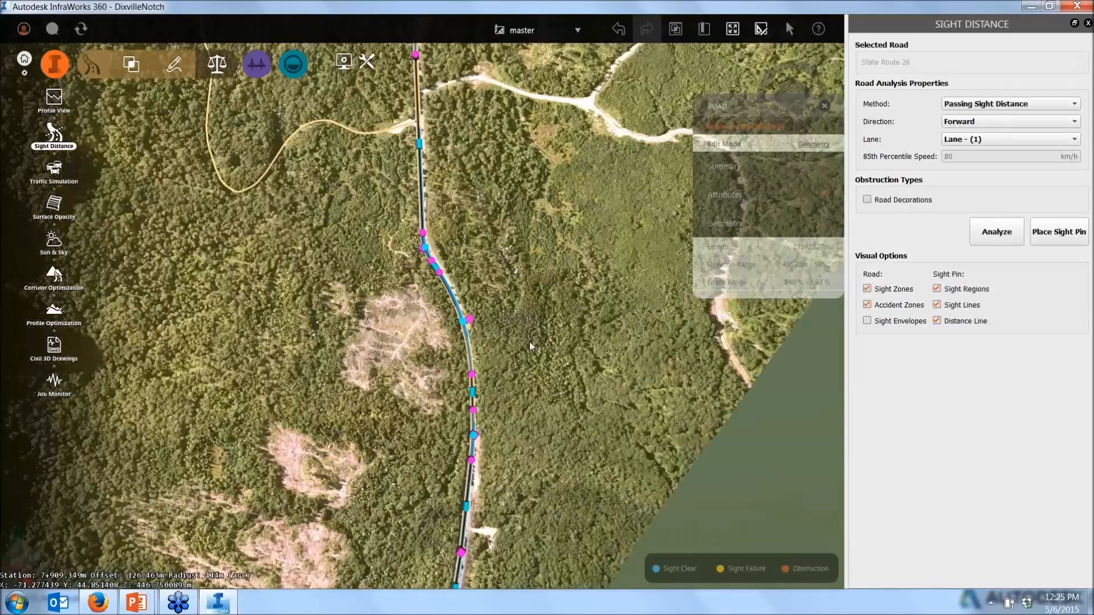
middle_click_drag(468, 66, 470, 214)
scroll(436, 389, "down", 5)
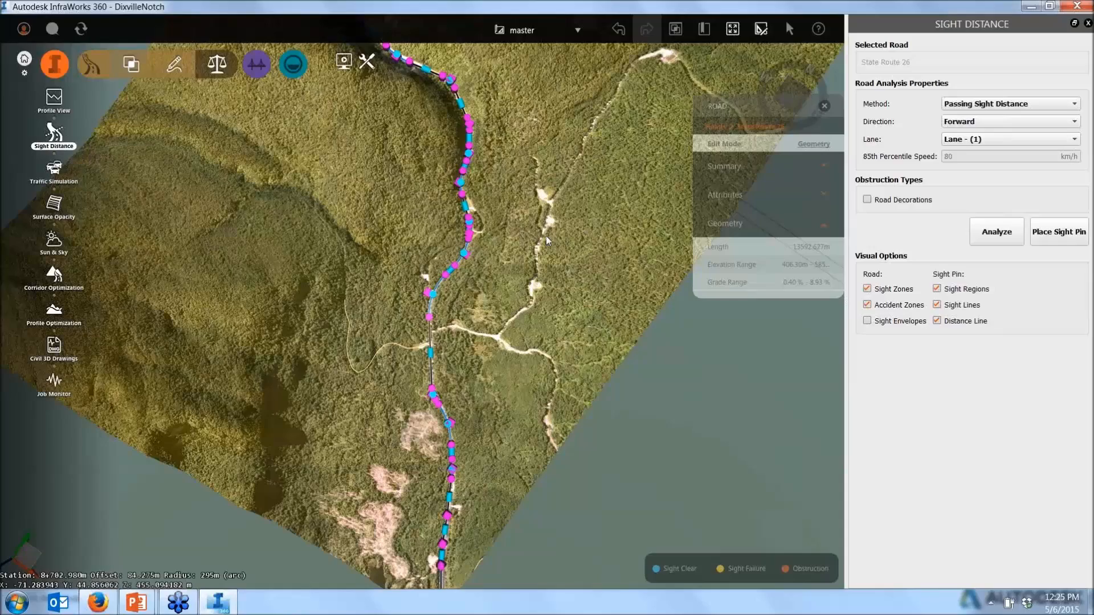
scroll(547, 231, "up", 1)
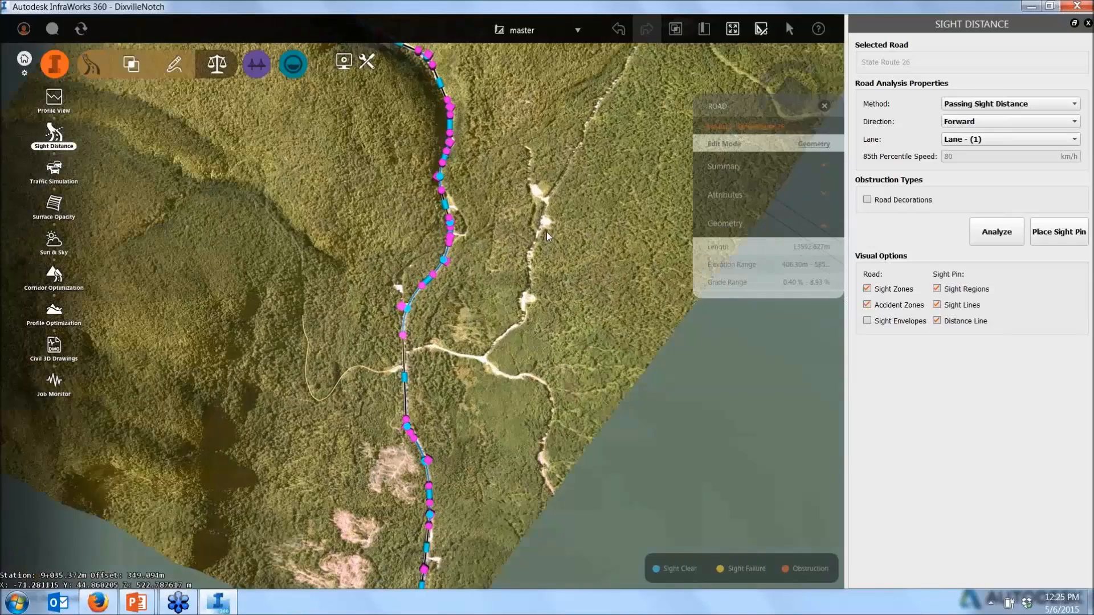
scroll(546, 232, "up", 2)
scroll(412, 277, "up", 3)
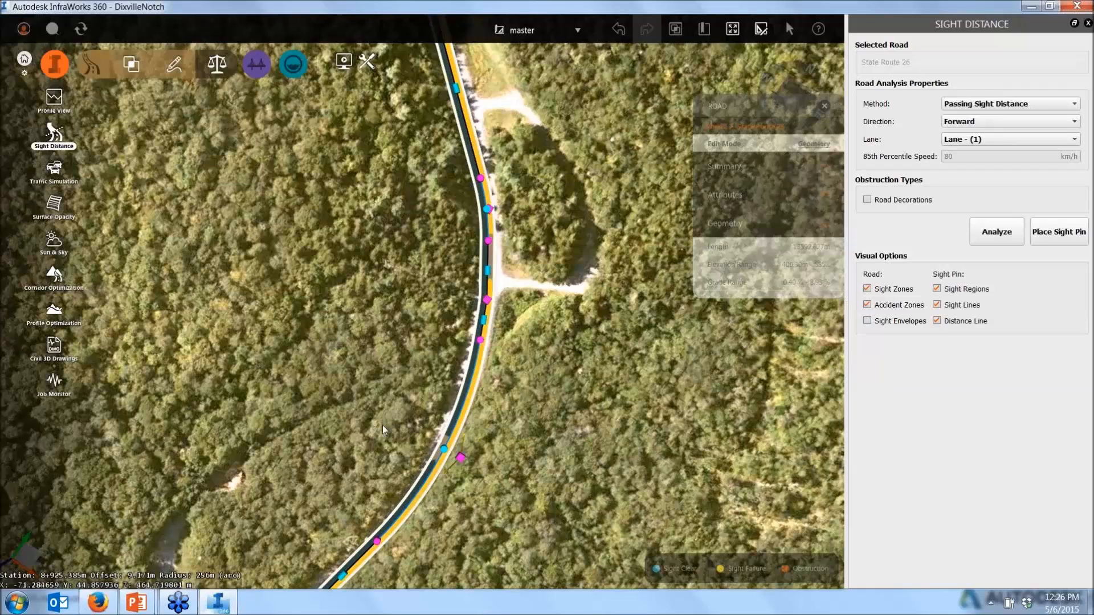
mouse_move(492, 333)
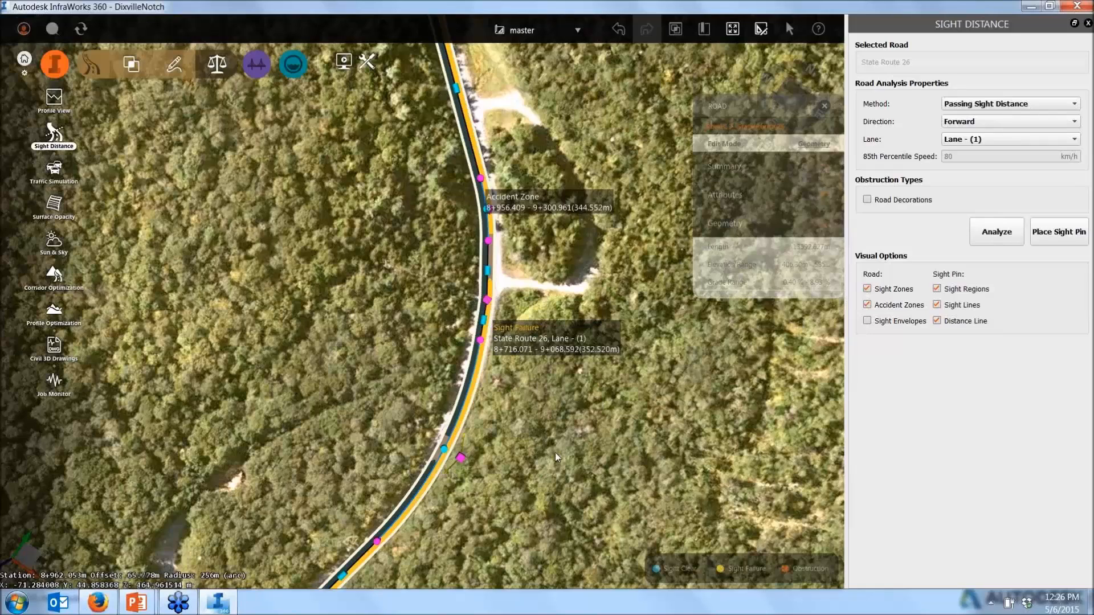
Place a sight pin in the sight failure zone on the State Route 26 curve and reposition it farther back along Lane - (1).
left_click_drag(574, 433, 580, 379)
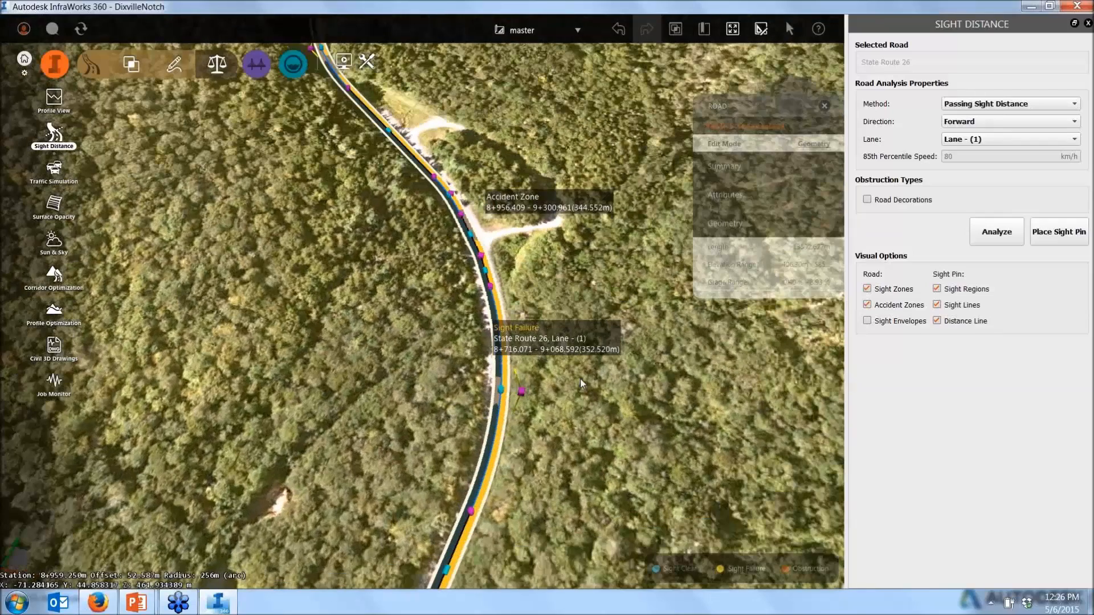
scroll(501, 264, "up", 3)
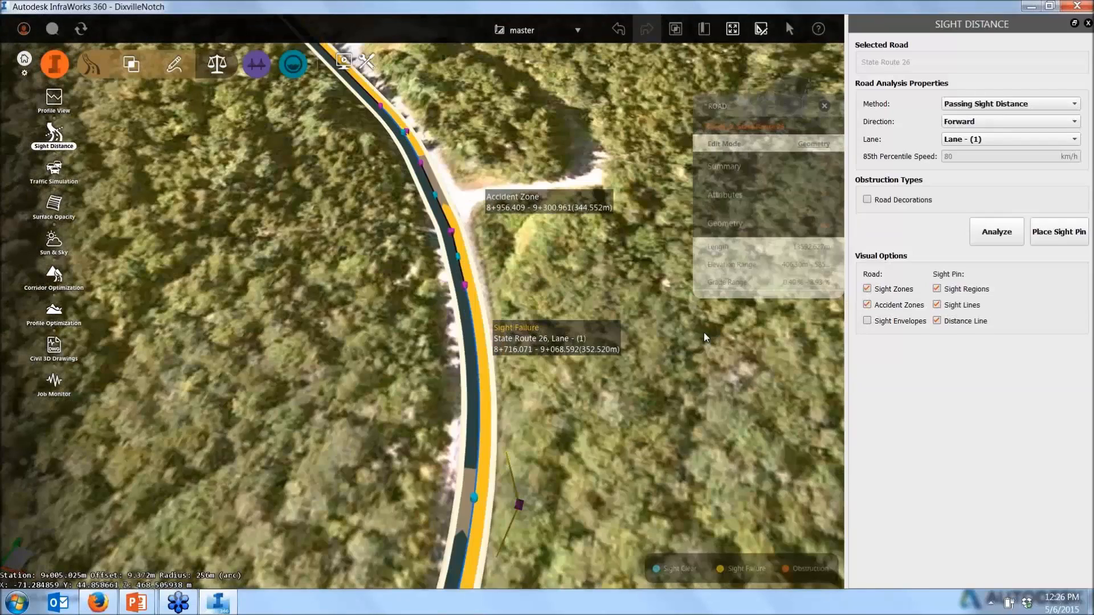
left_click(1053, 239)
left_click(484, 419)
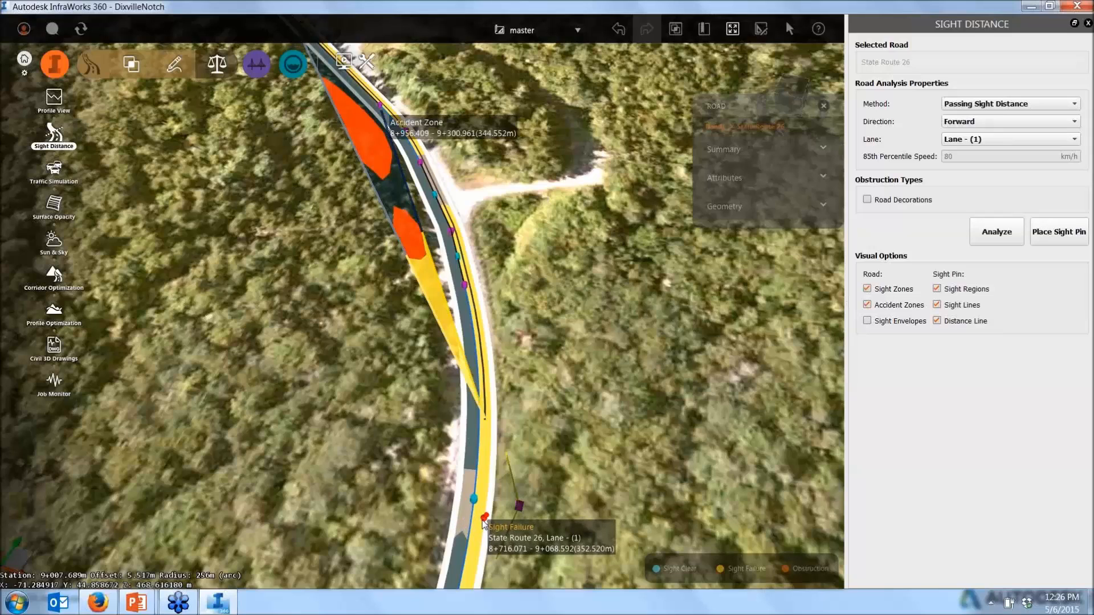
left_click(482, 523)
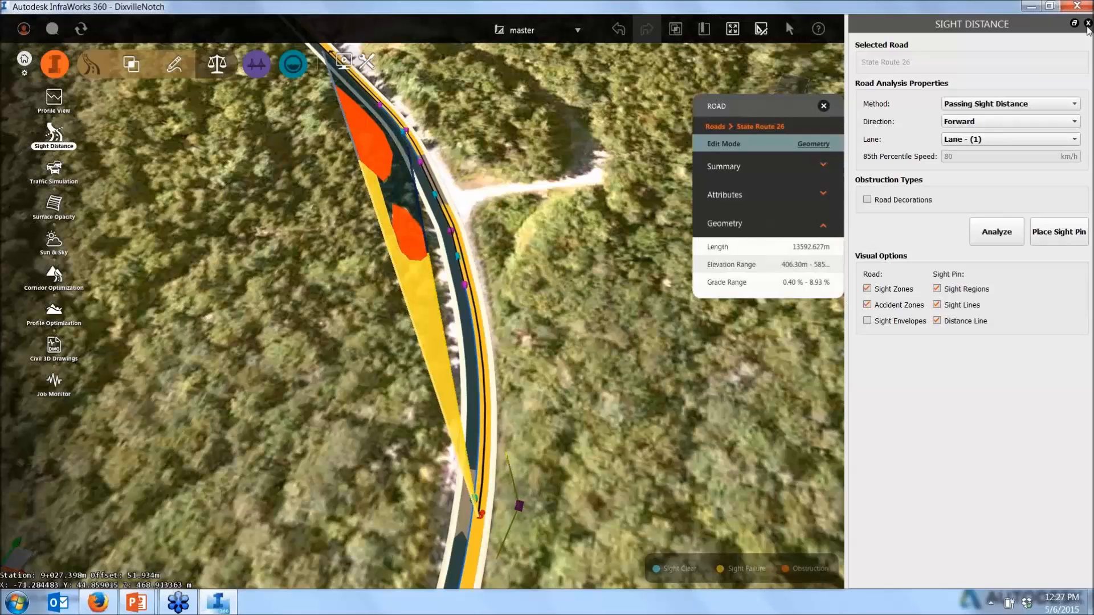
Close the road sight distance analysis and go to the Intersection Sight Distance bookmark.
left_click(1088, 23)
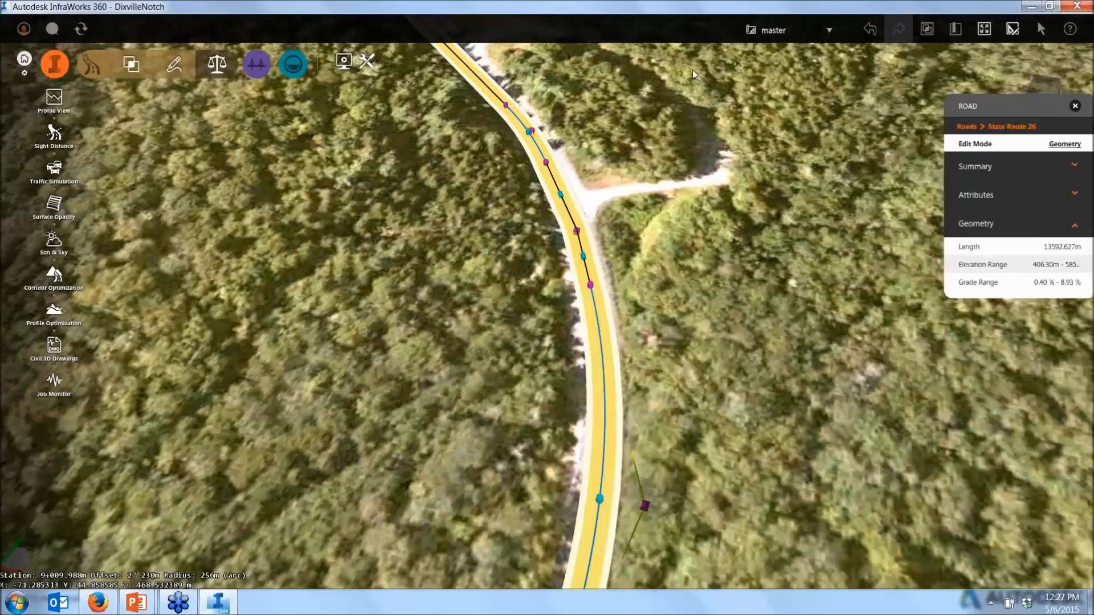
left_click(955, 28)
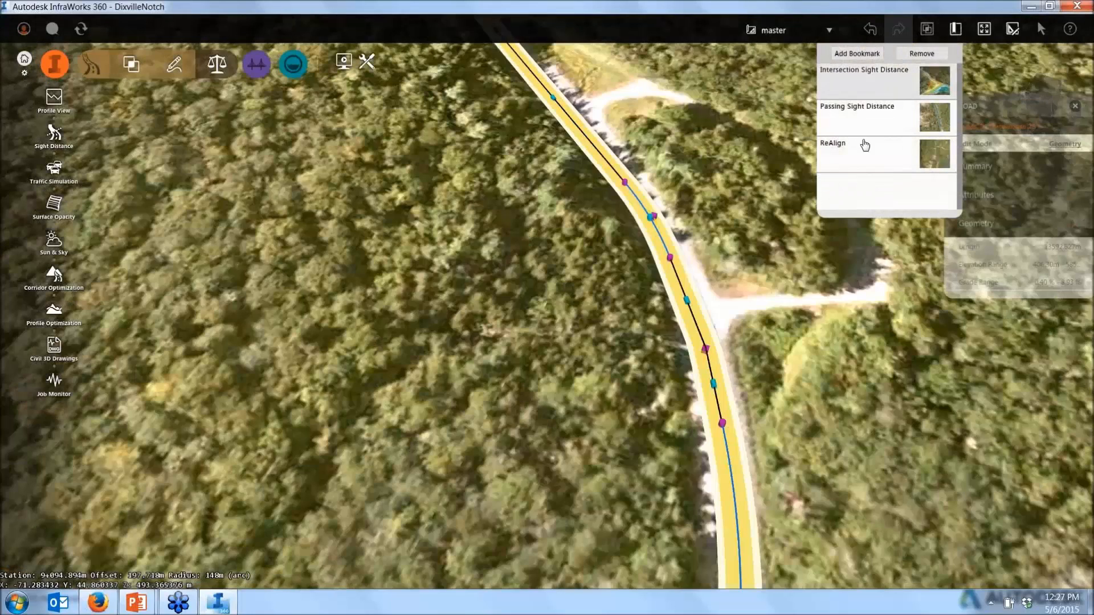
left_click(862, 144)
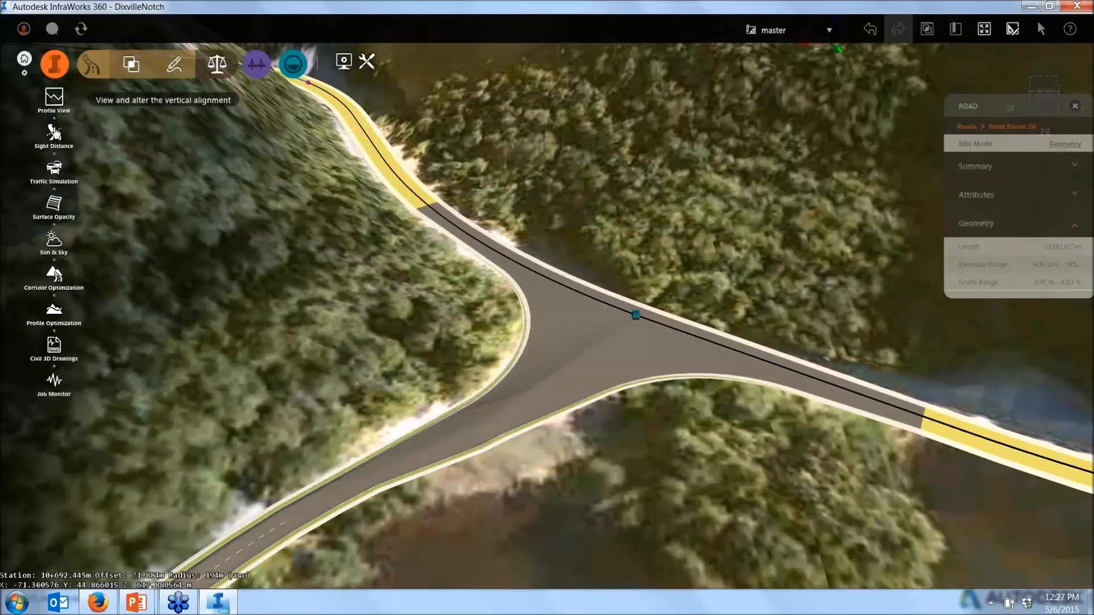
Run a sight distance analysis on the intersection for a Left Turn from Road 1 with No Control.
left_click(55, 135)
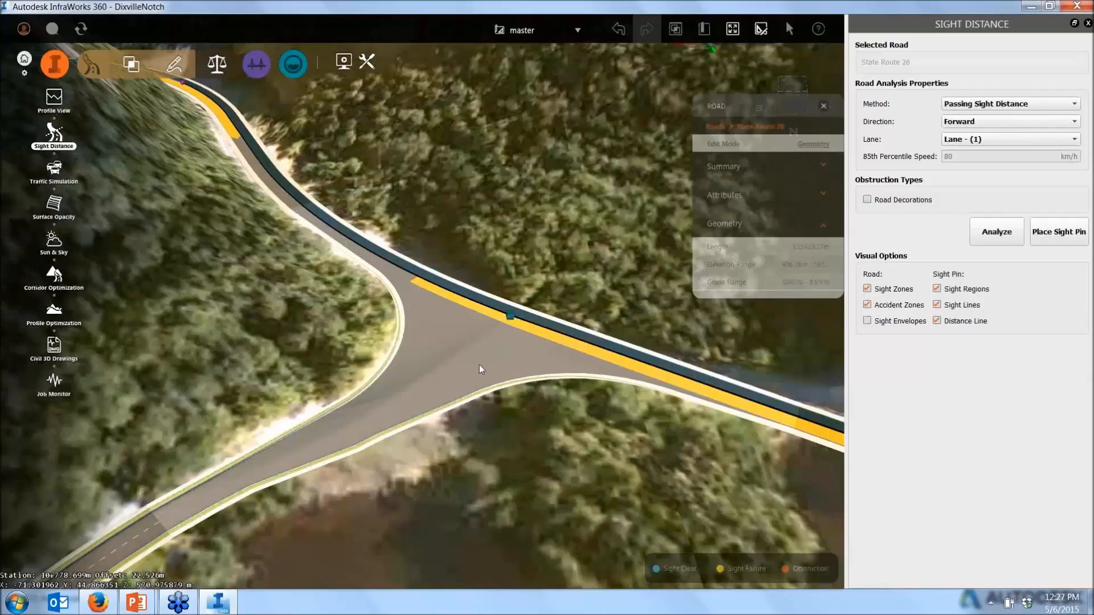
left_click(538, 399)
left_click(508, 354)
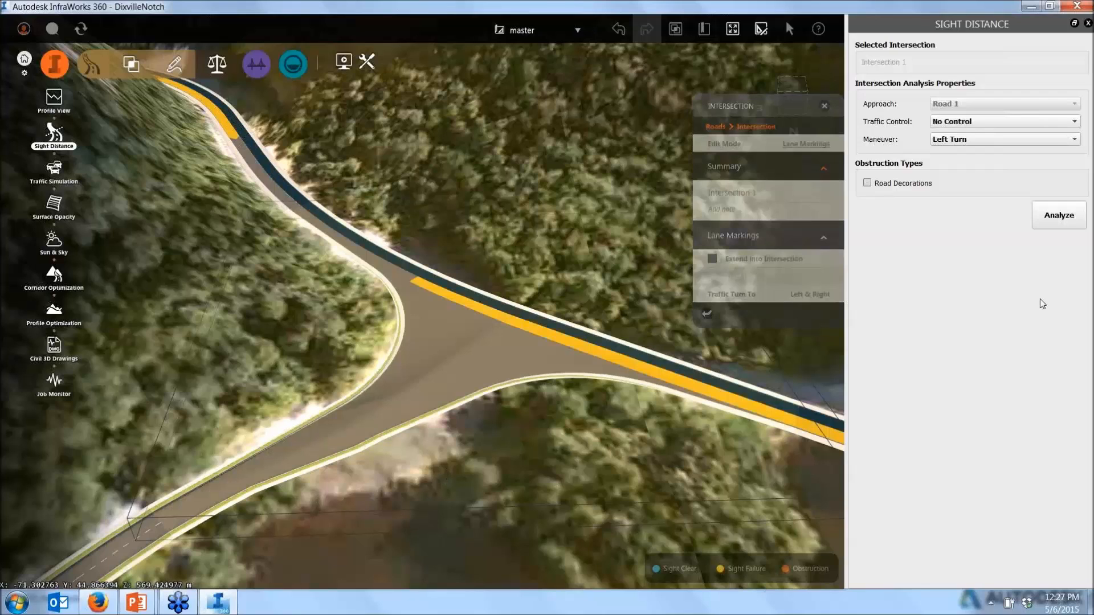
left_click(1023, 122)
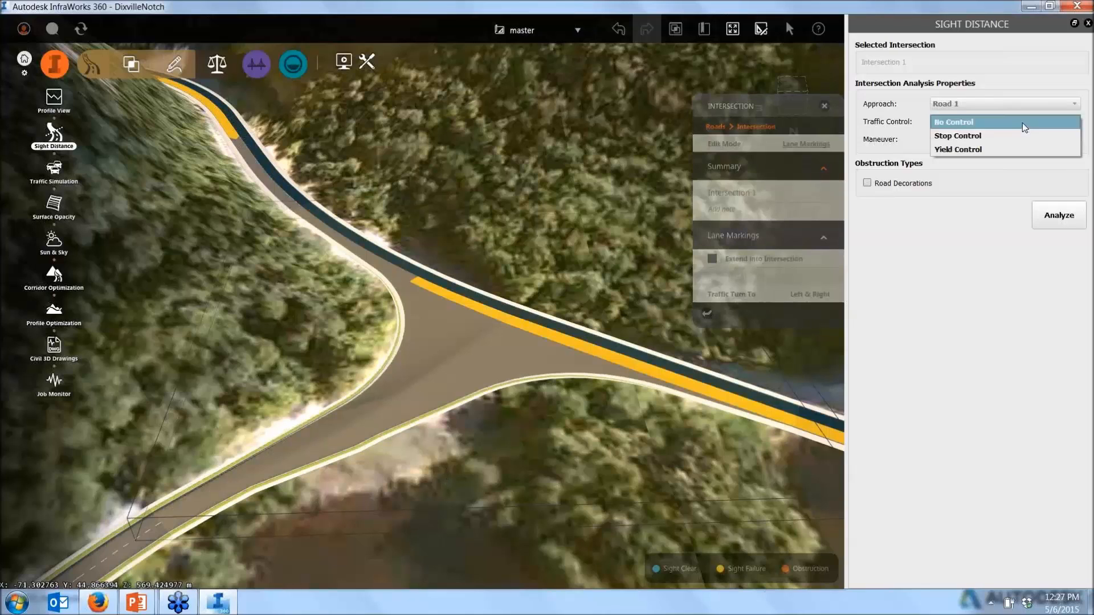
left_click(997, 122)
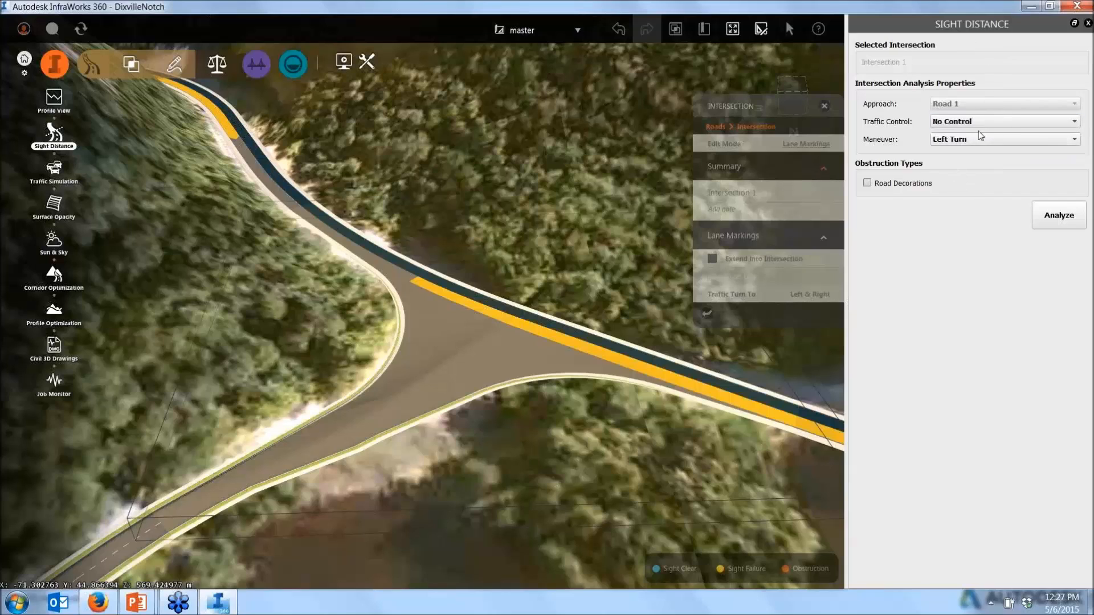
left_click(1059, 216)
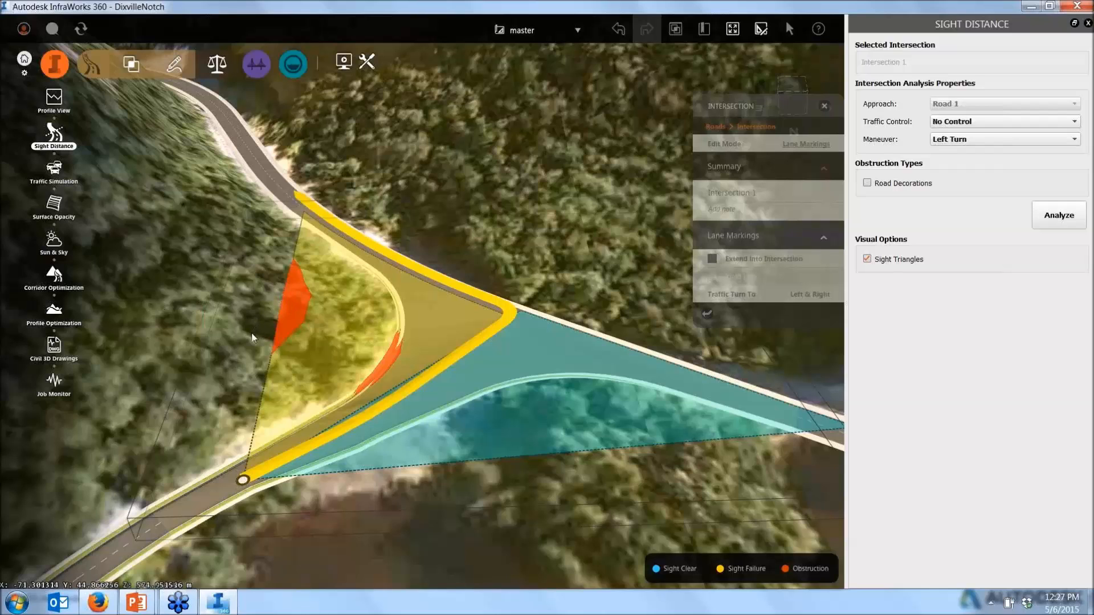
Examine the left-turn sight triangles and the obstructed areas inside the curve between Road 1 and State Route 26.
left_click_drag(244, 294, 267, 277)
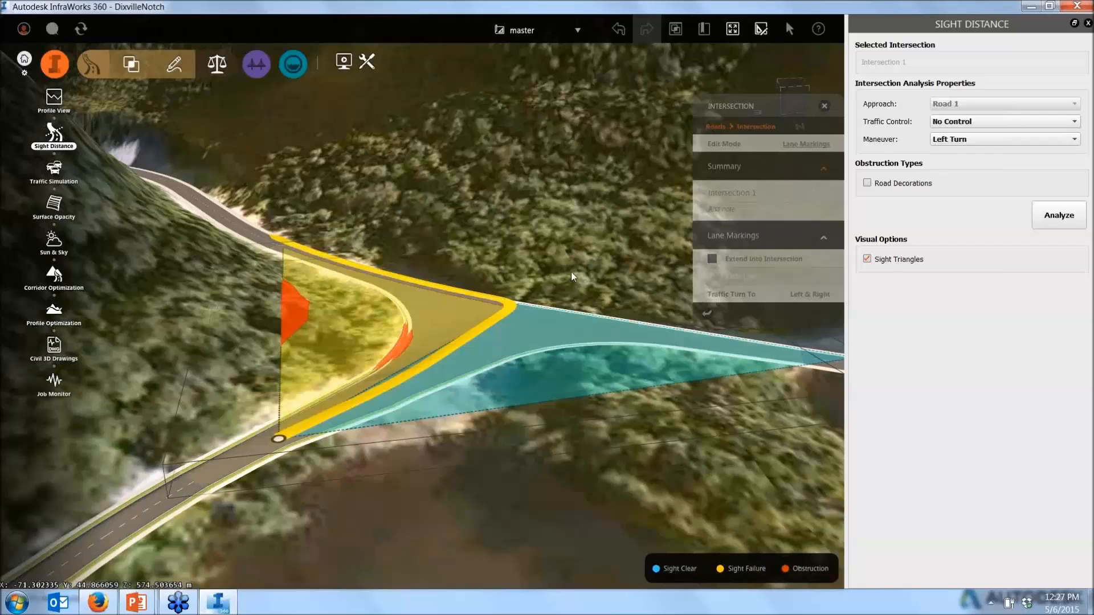
mouse_move(503, 321)
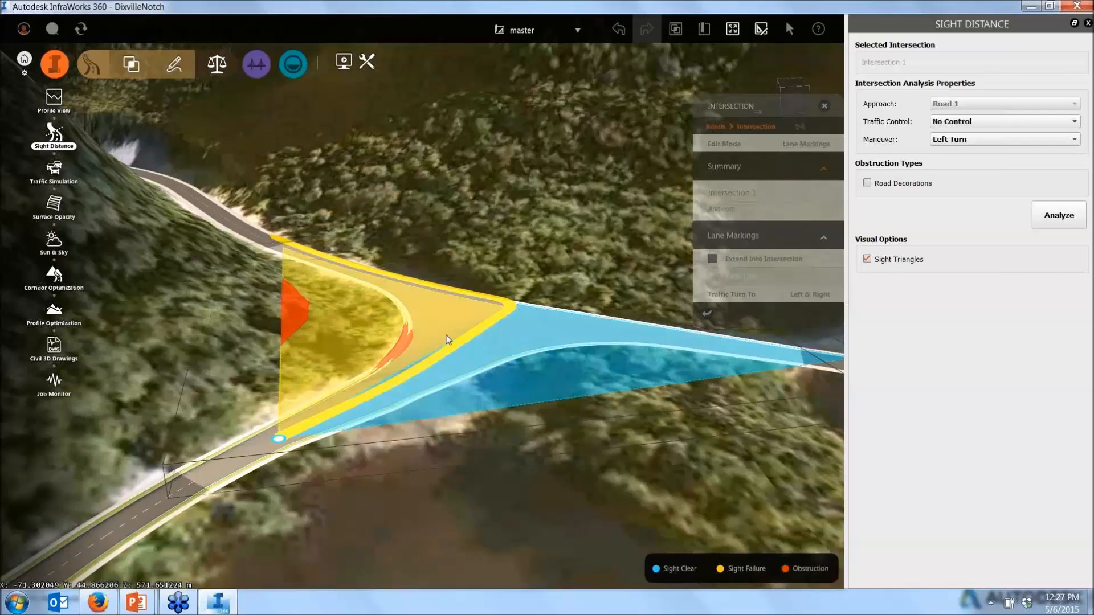
mouse_move(380, 324)
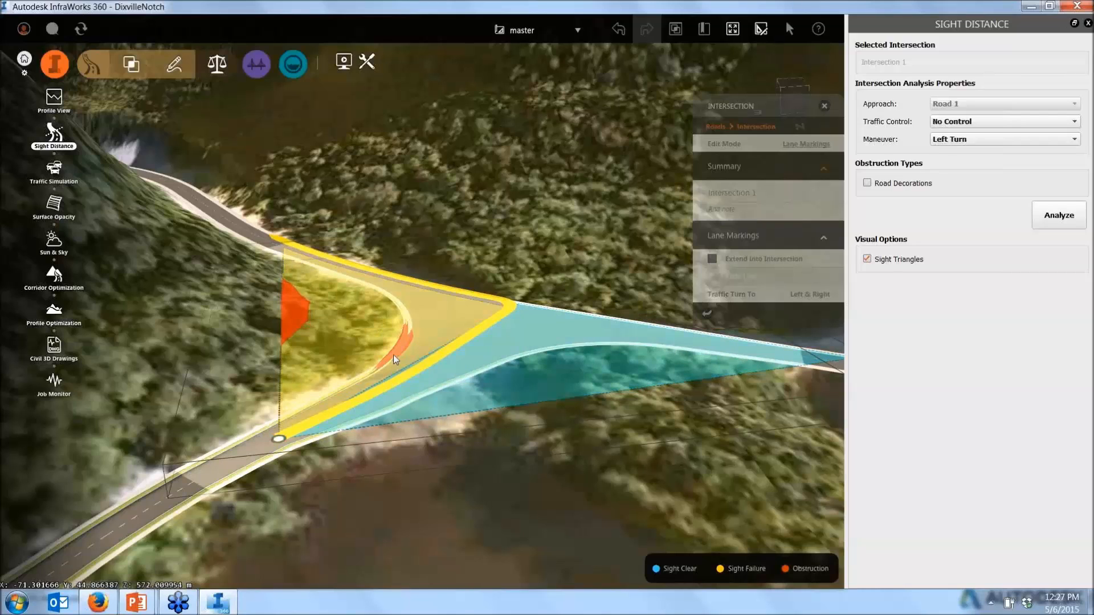
scroll(393, 354, "up", 2)
scroll(393, 355, "up", 5)
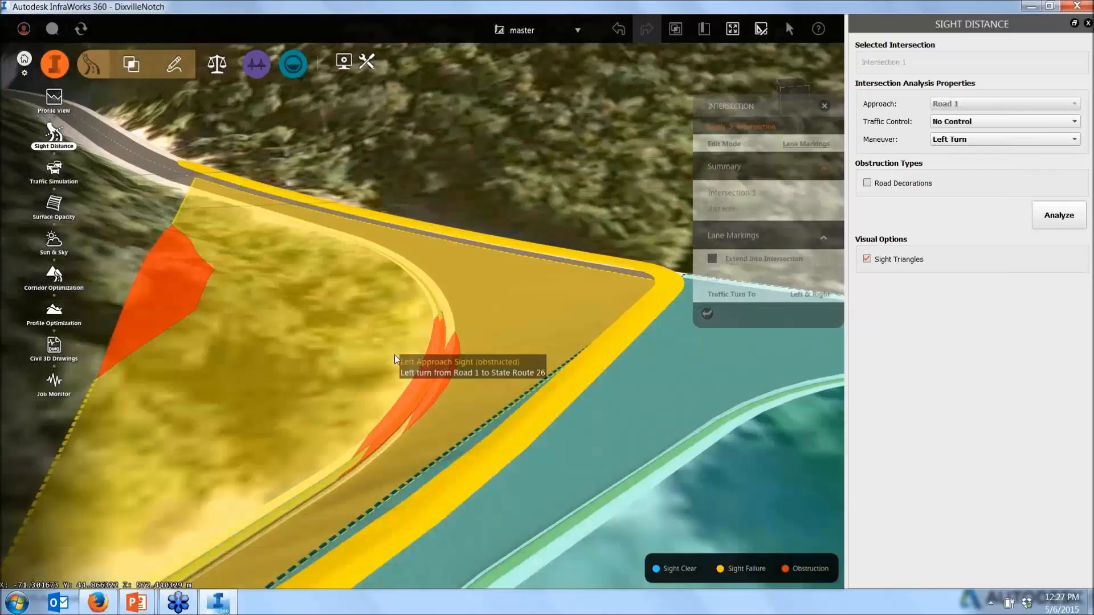
scroll(468, 369, "down", 8)
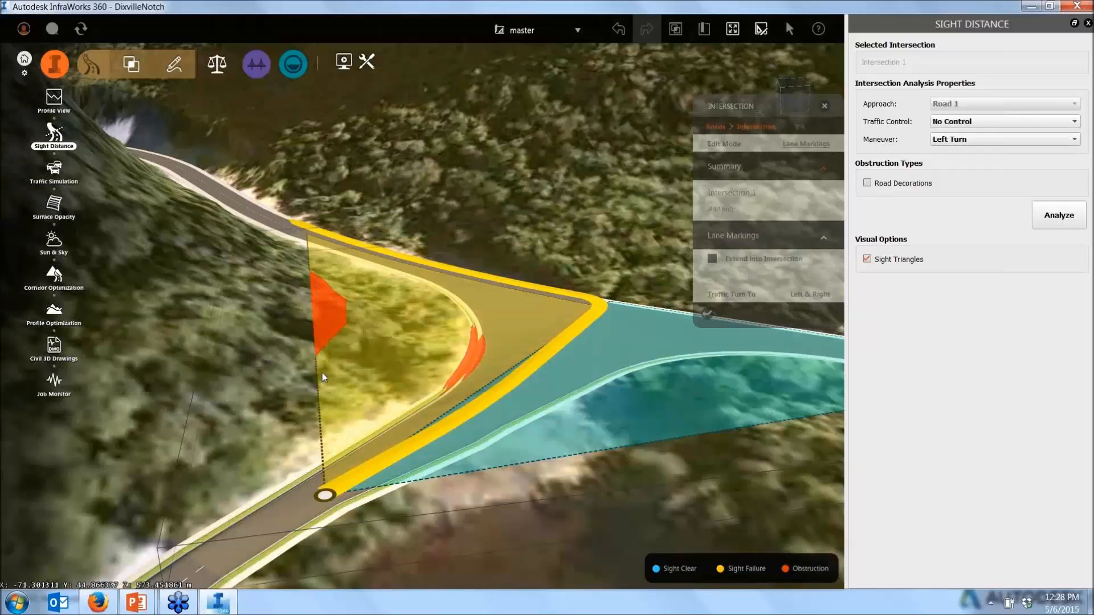
mouse_move(429, 334)
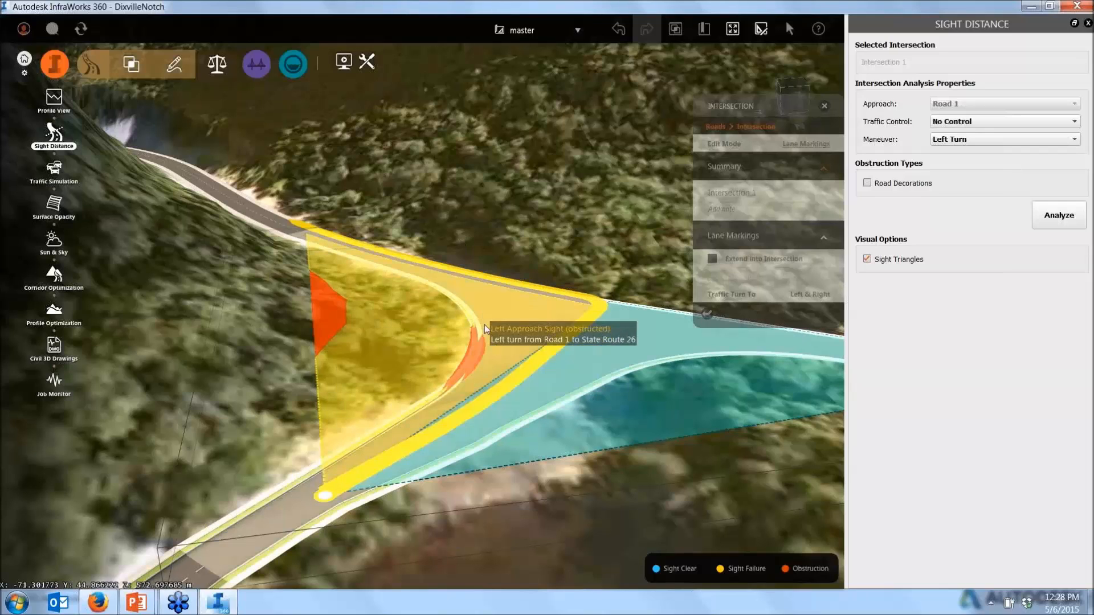
Analyze the intersection for a Right Turn from Road 1, view the full turning path, and enable Road Decorations as an obstruction type.
left_click(986, 139)
left_click(986, 154)
left_click(1060, 220)
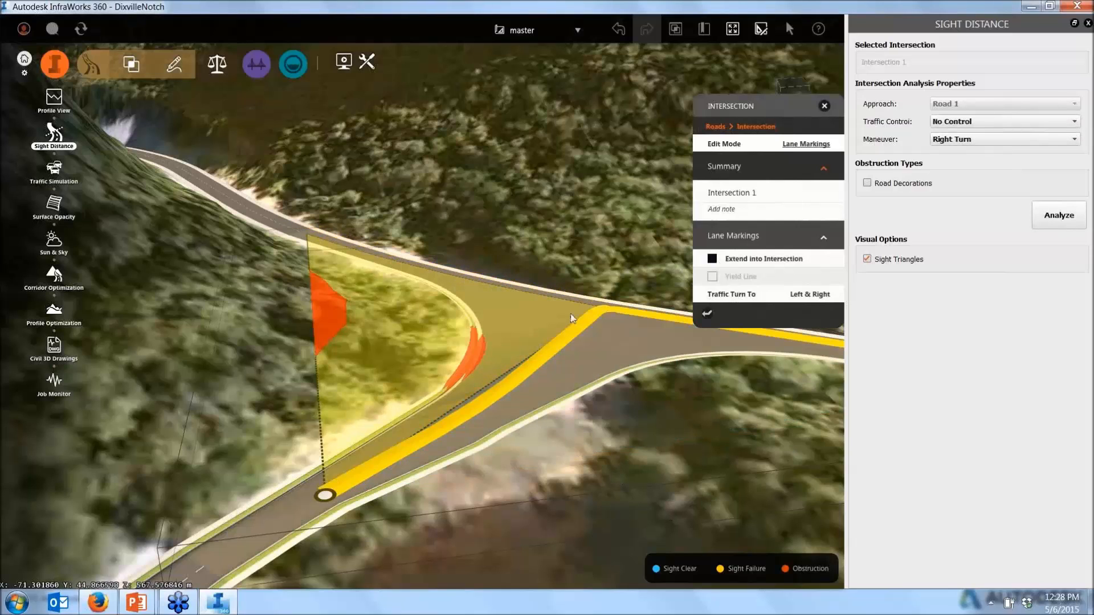
left_click_drag(540, 275, 444, 199)
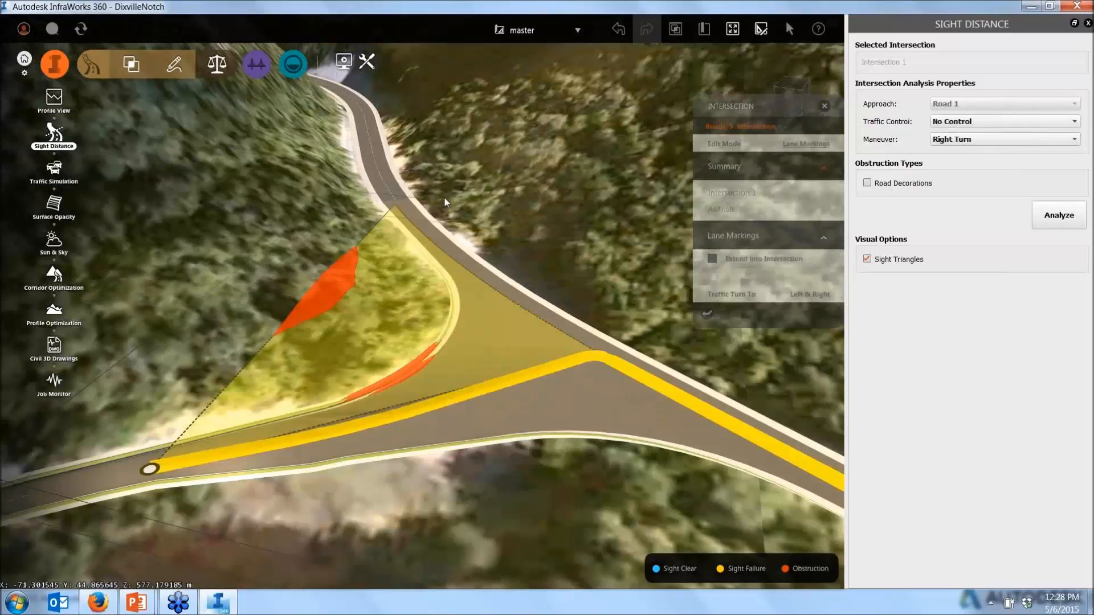
scroll(443, 197, "down", 3)
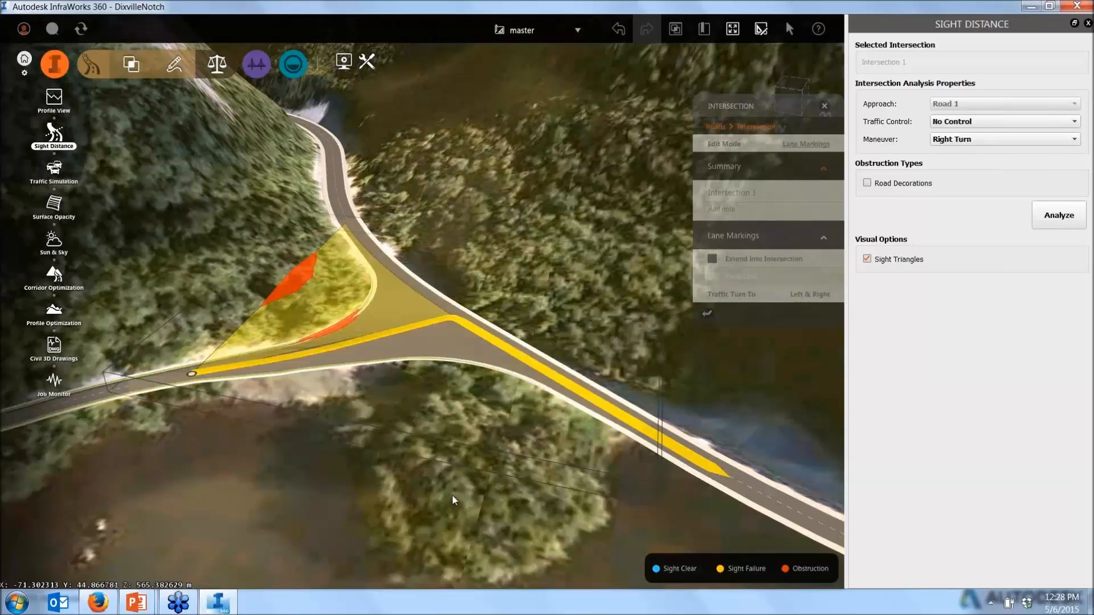
mouse_move(335, 335)
key("alt+Tab")
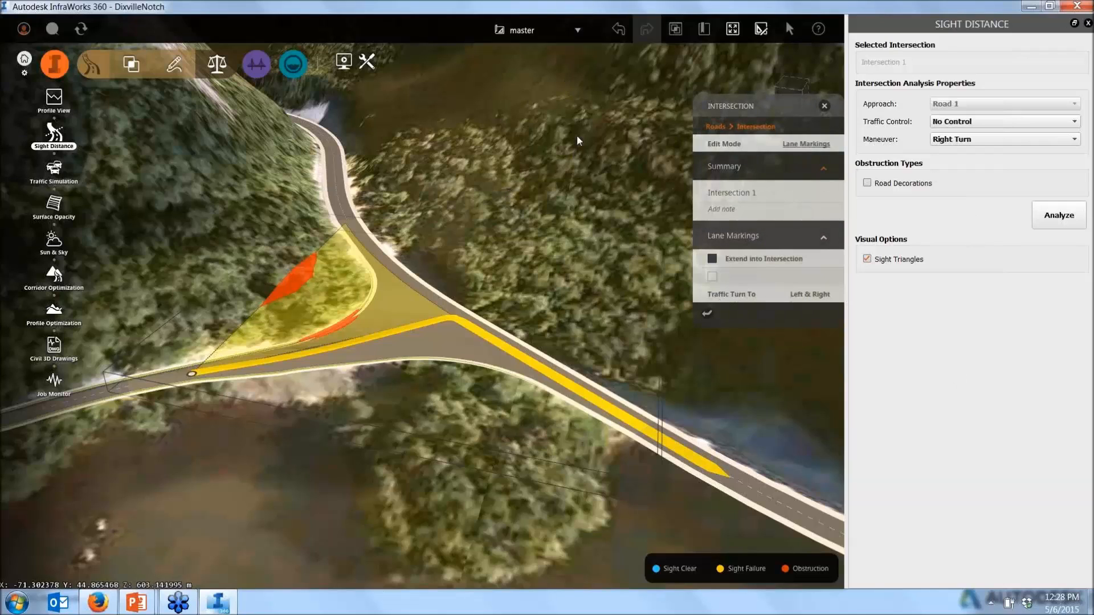
left_click(868, 183)
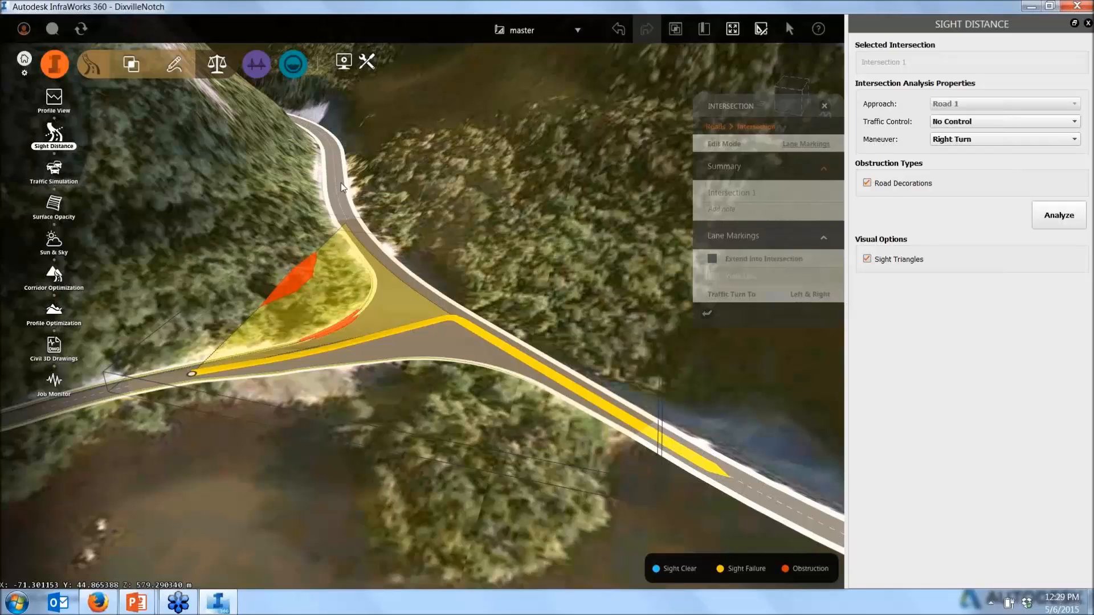
Switch to the presentation, show the Sight distances at intersections slide, and return to InfraWorks.
key("alt+Tab")
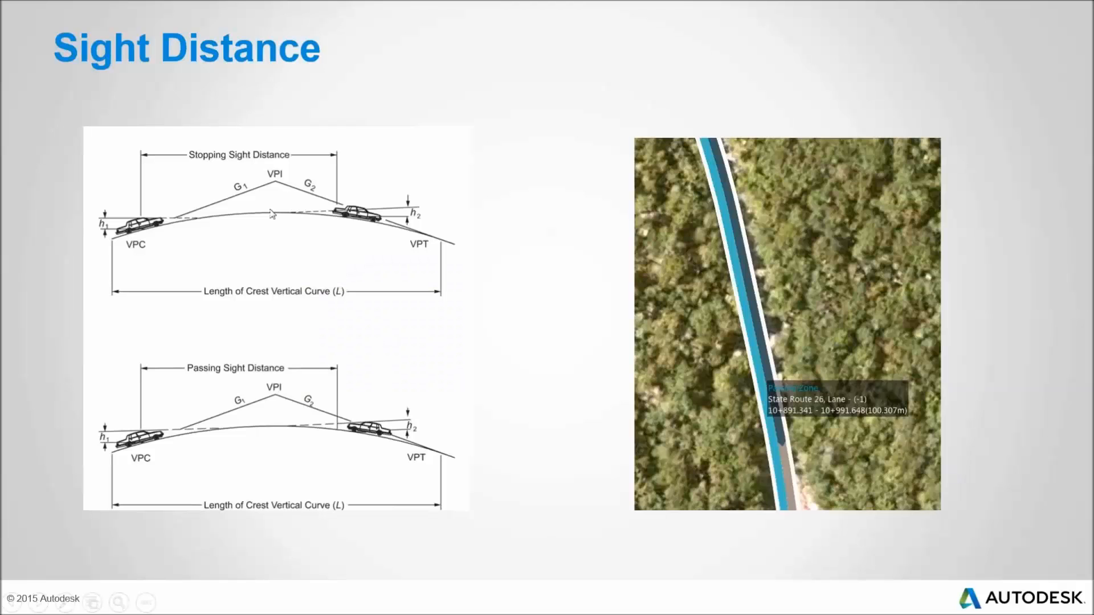
left_click(271, 210)
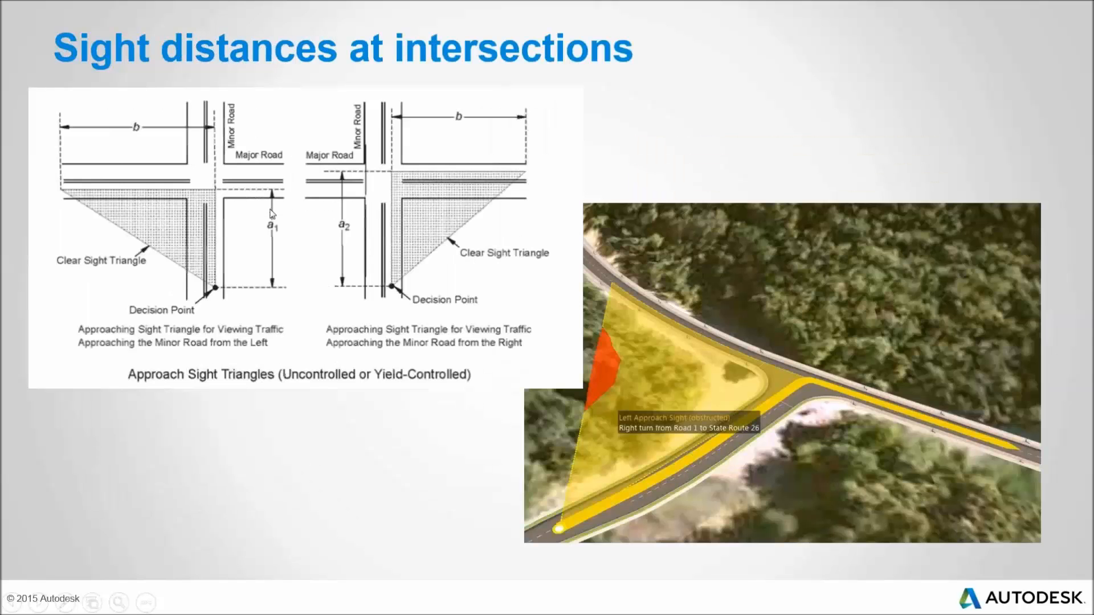
left_click(429, 355)
key("alt+Tab")
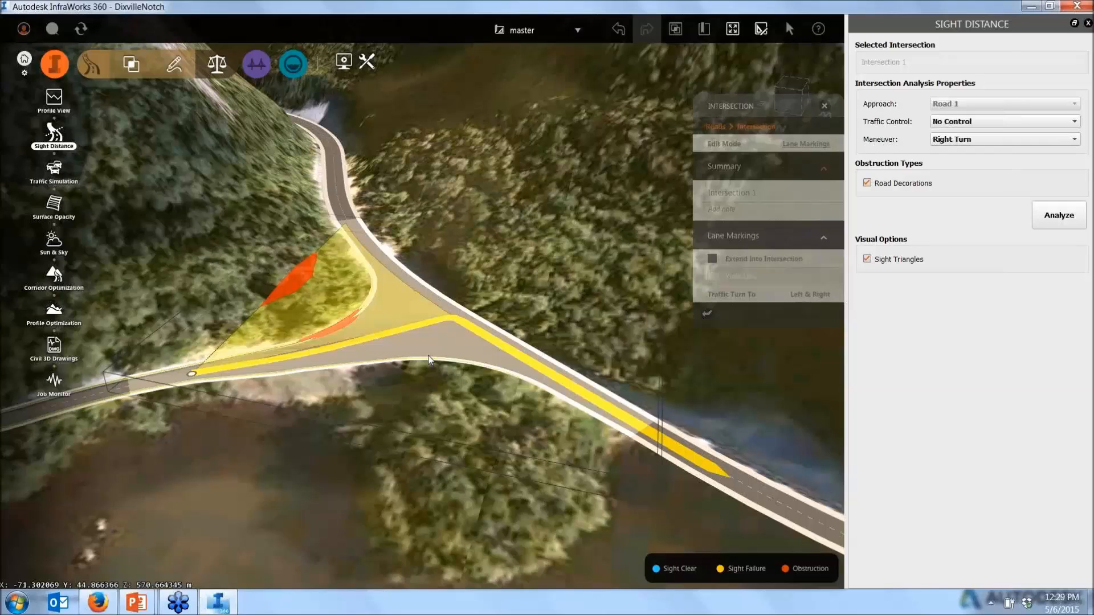
Close the intersection sight distance analysis and show the plain intersection from overhead.
left_click(1088, 23)
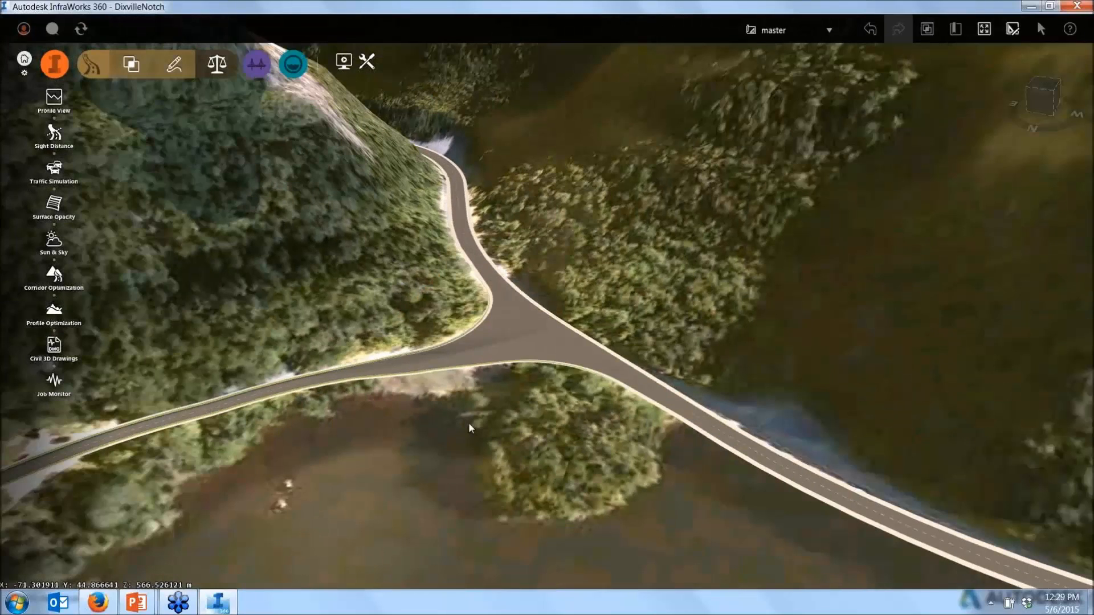
left_click_drag(548, 416, 451, 485)
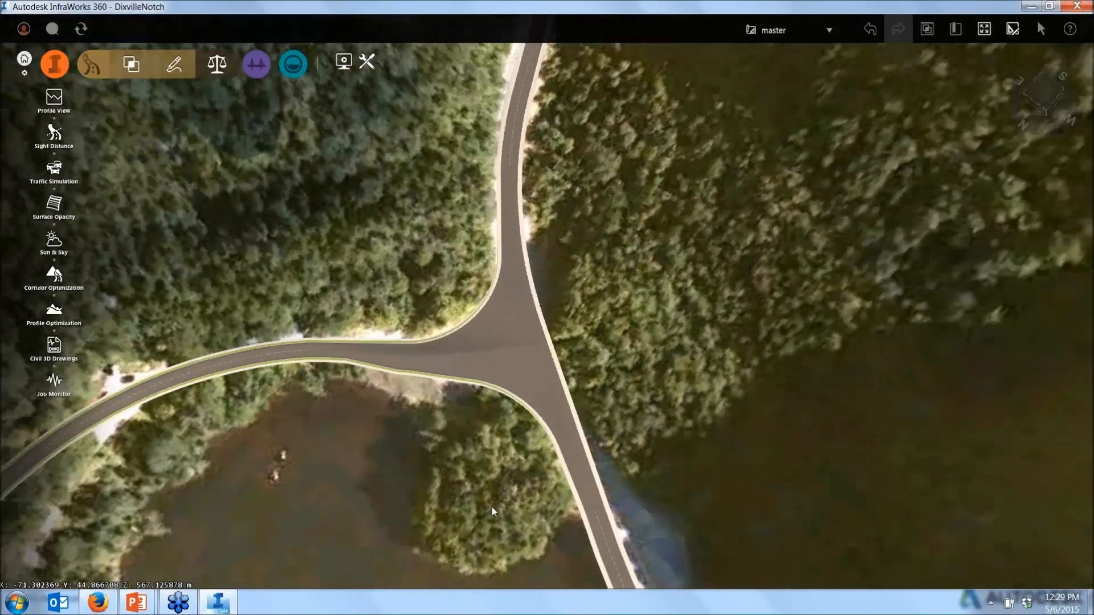
scroll(412, 279, "down", 1)
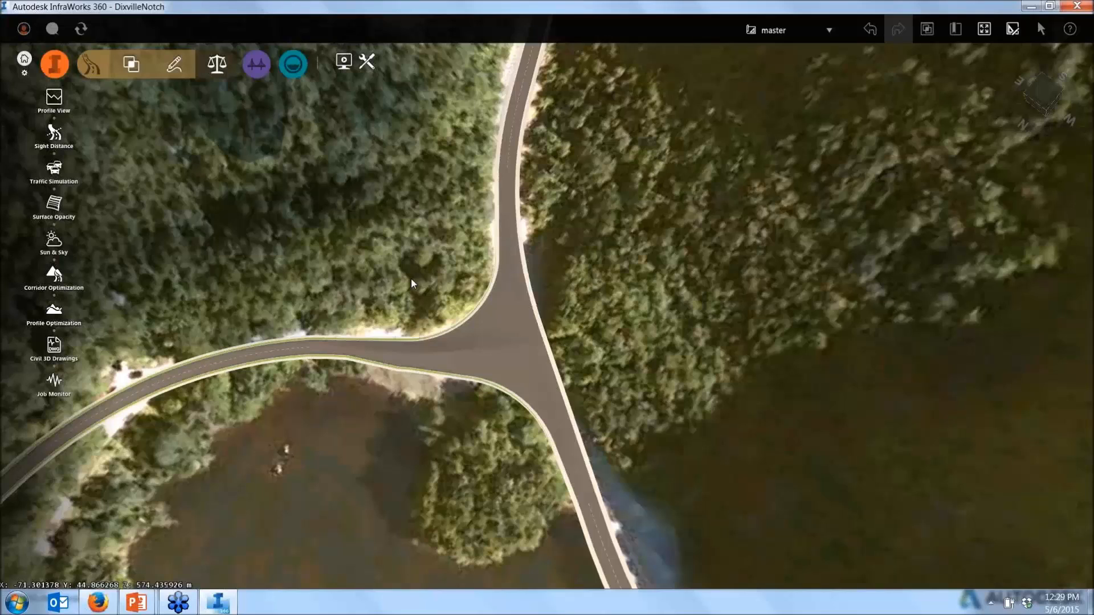
scroll(412, 279, "down", 1)
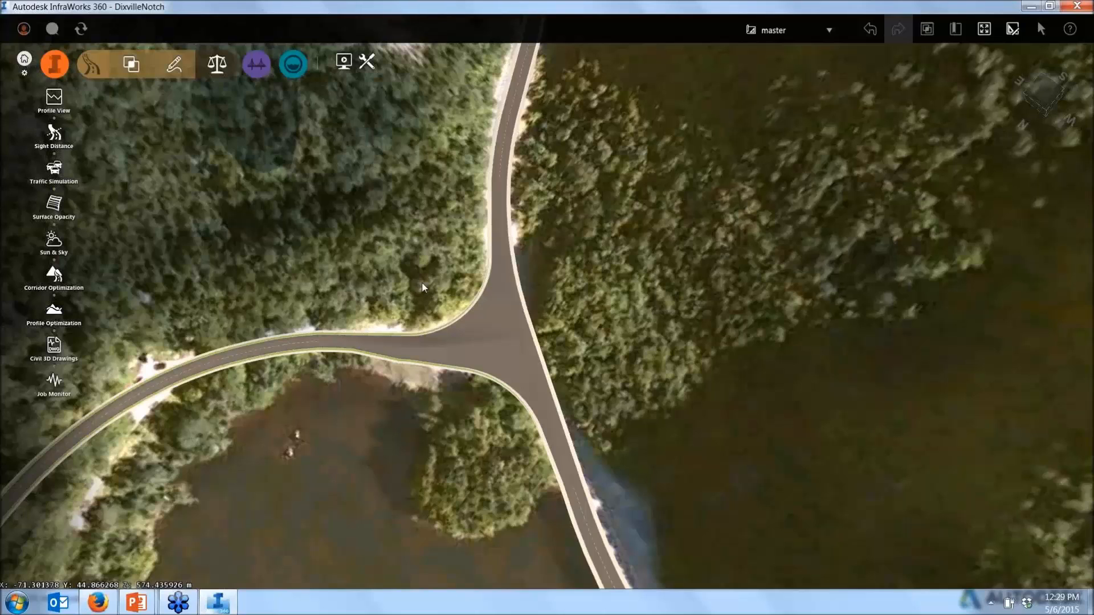
Switch the State Route 26 and Road 1 intersection to Geometry editing and choose a smaller design vehicle than WB-19.
left_click(487, 331)
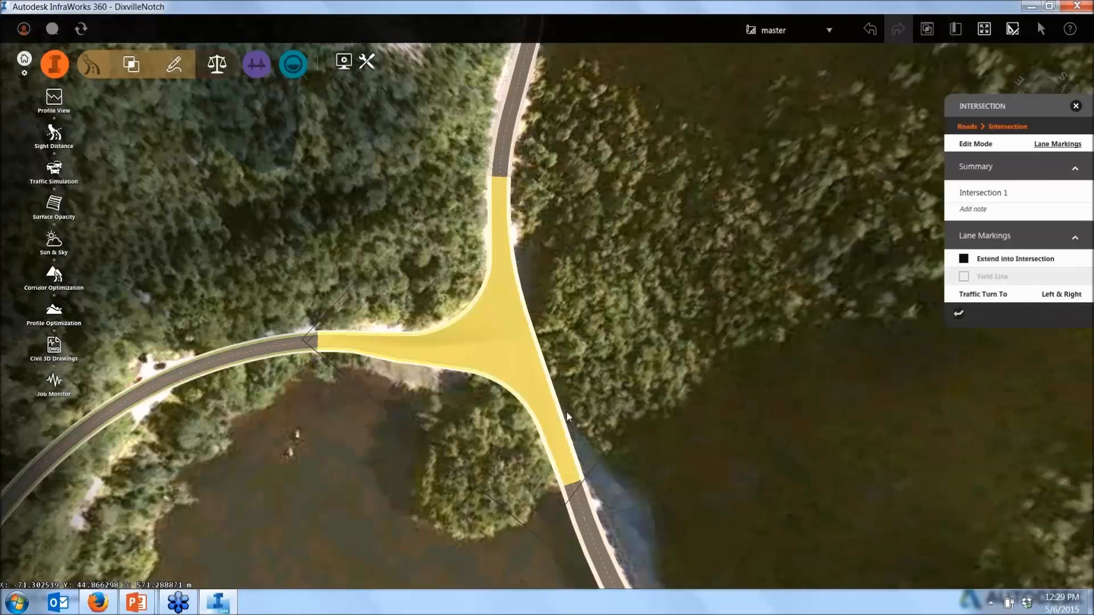
scroll(568, 418, "up", 2)
scroll(546, 390, "up", 1)
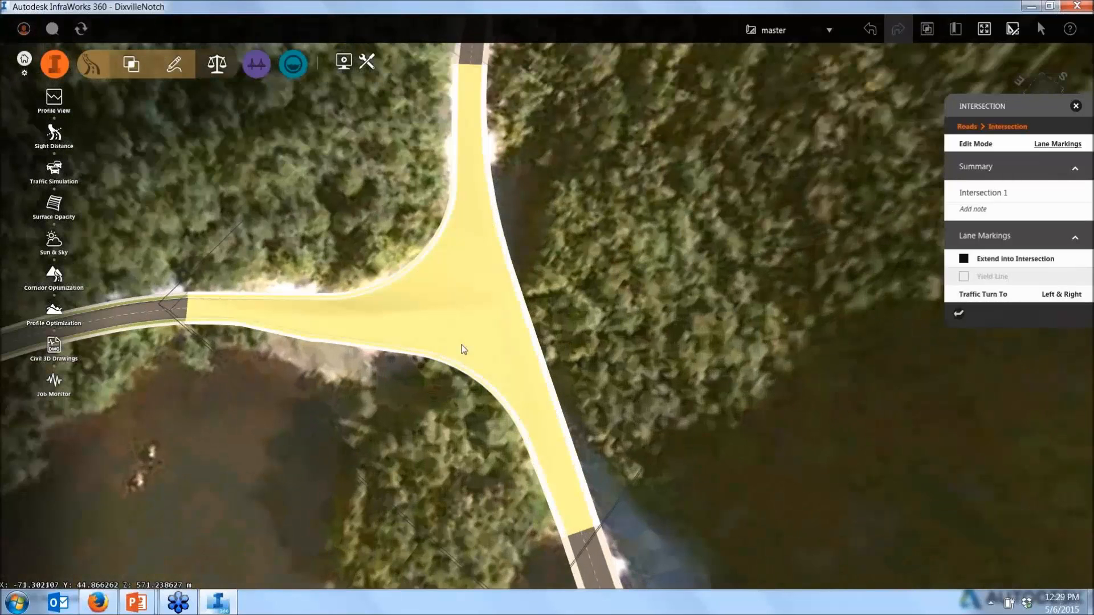
left_click(1063, 146)
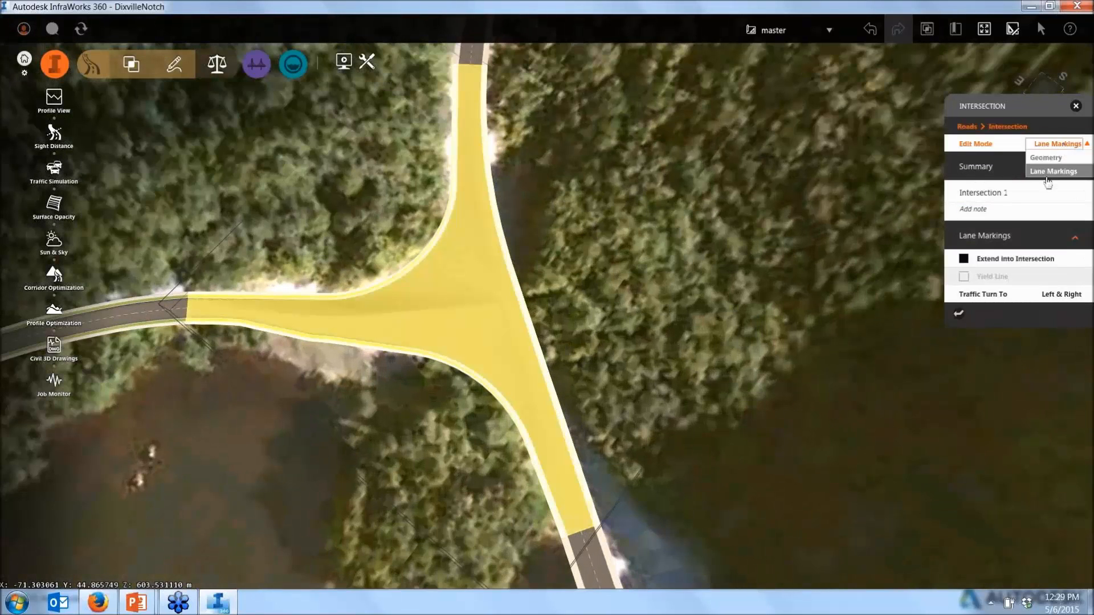
left_click(1053, 160)
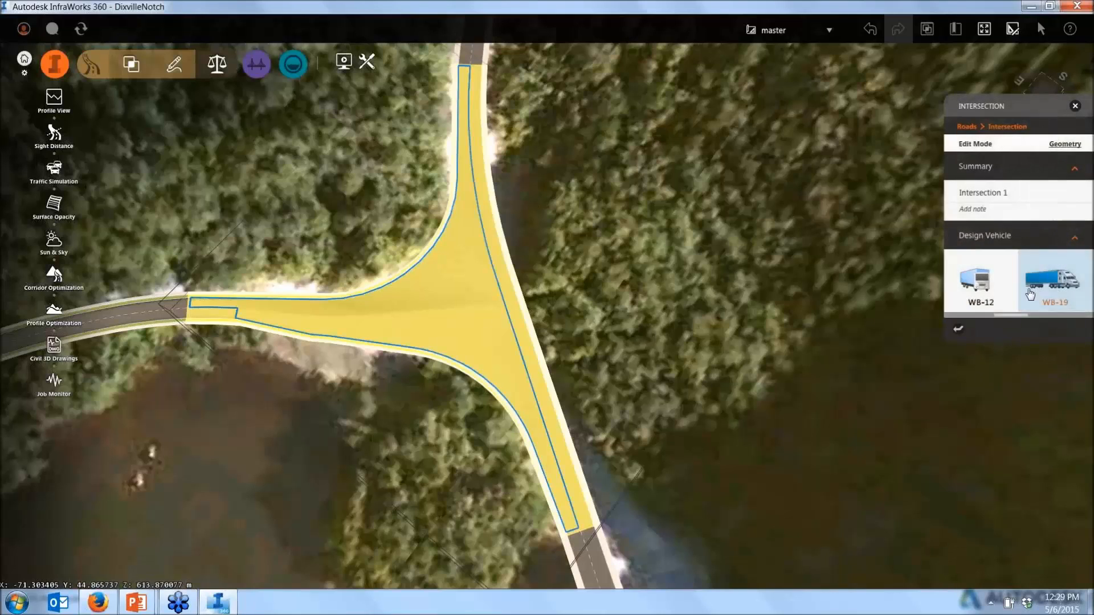
left_click(980, 317)
left_click(994, 288)
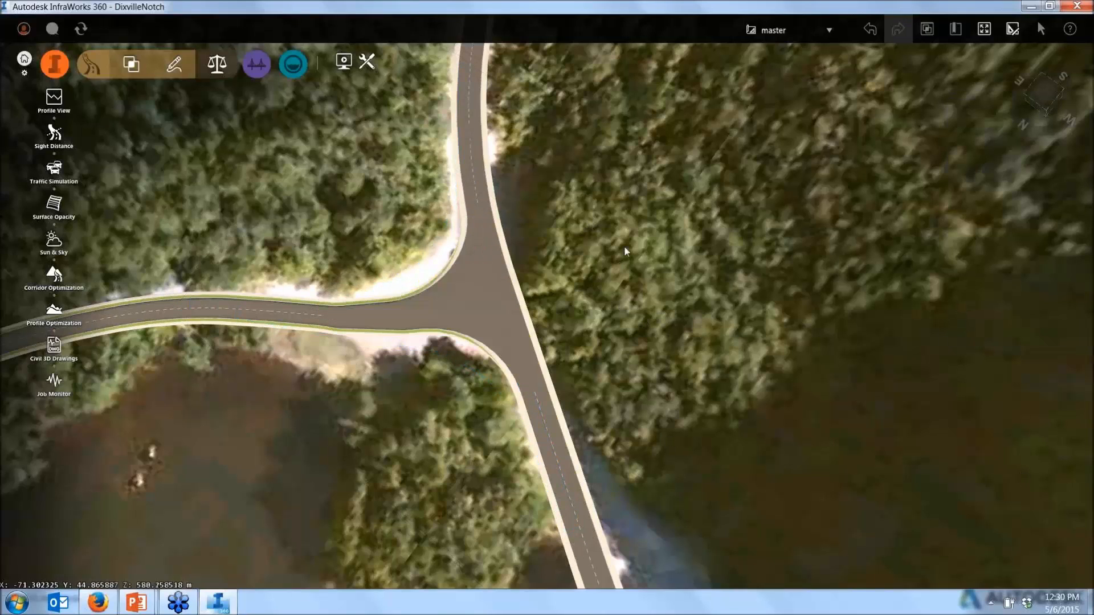
Select State Route 26 beside the intersection, set its edit mode to Style, and move the road settings clear of the window edge.
middle_click_drag(608, 235, 536, 197)
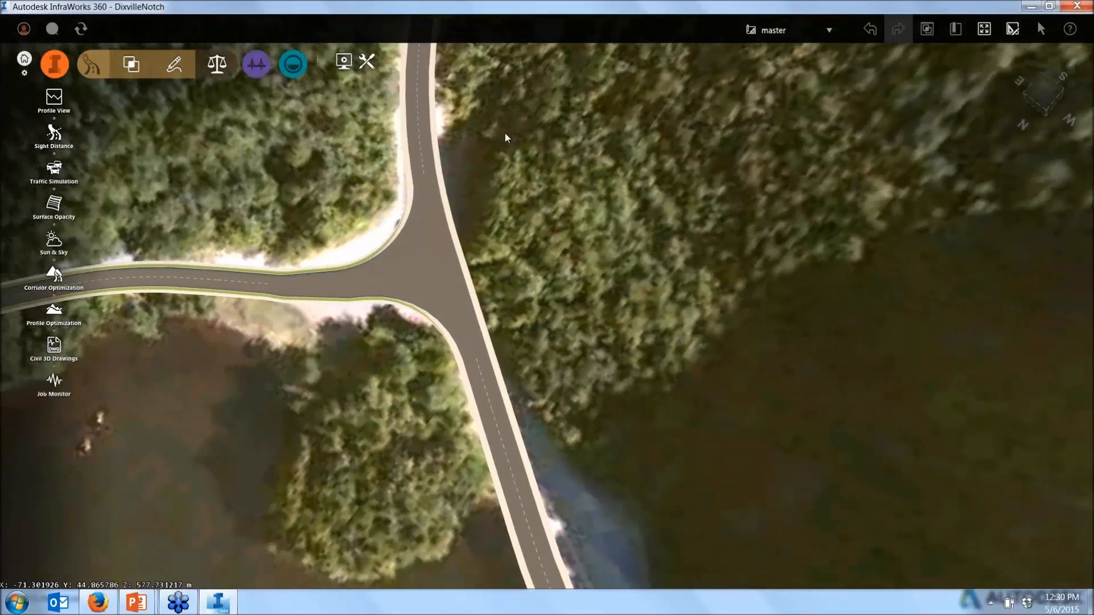
scroll(505, 139, "down", 2)
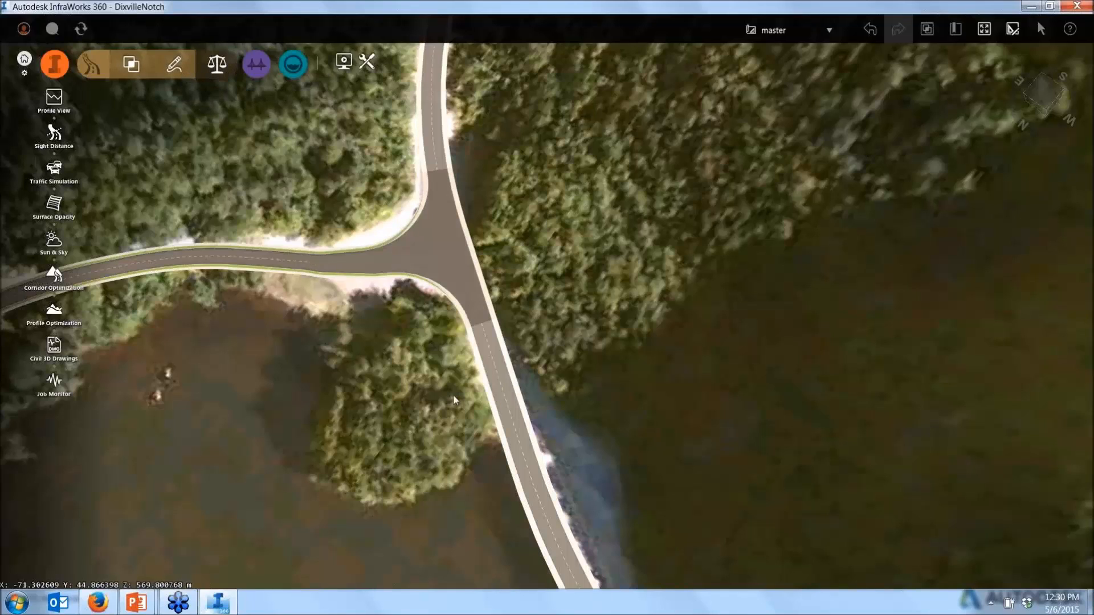
left_click(491, 394)
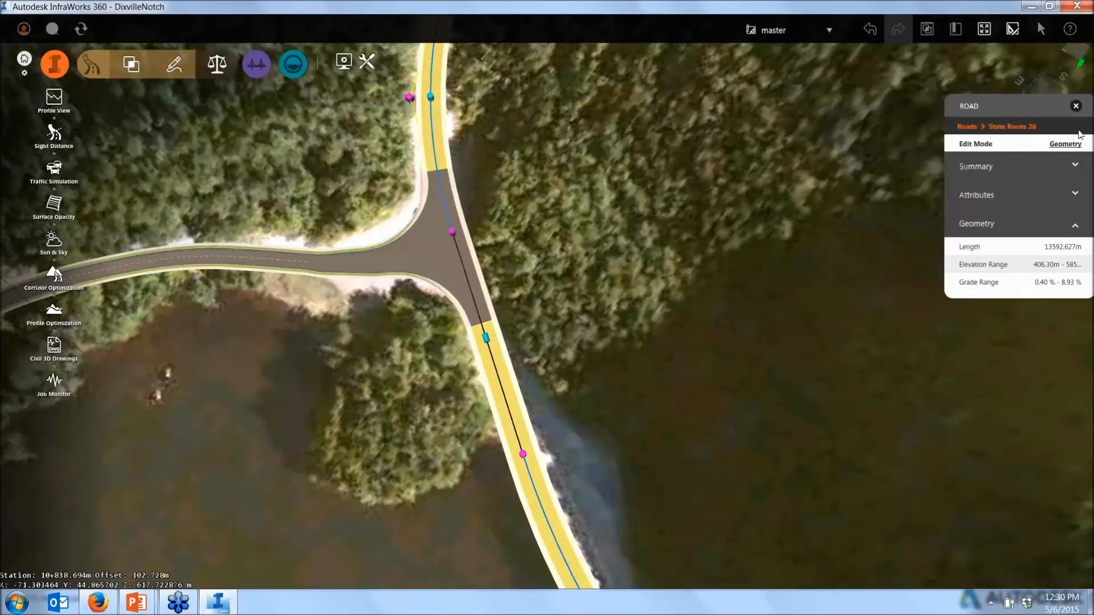
left_click(1065, 144)
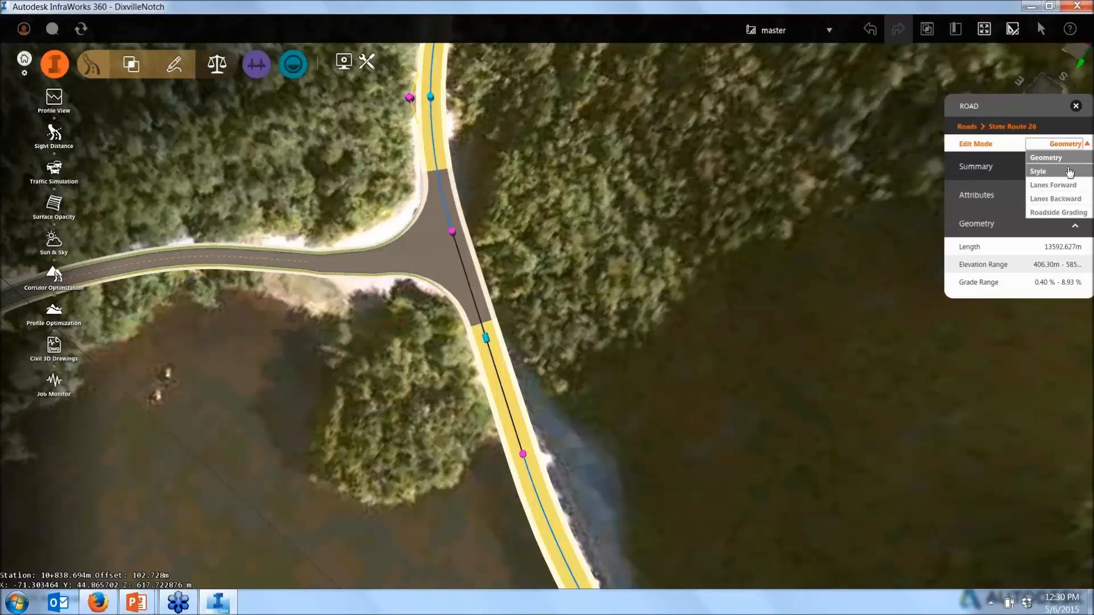
left_click(1070, 172)
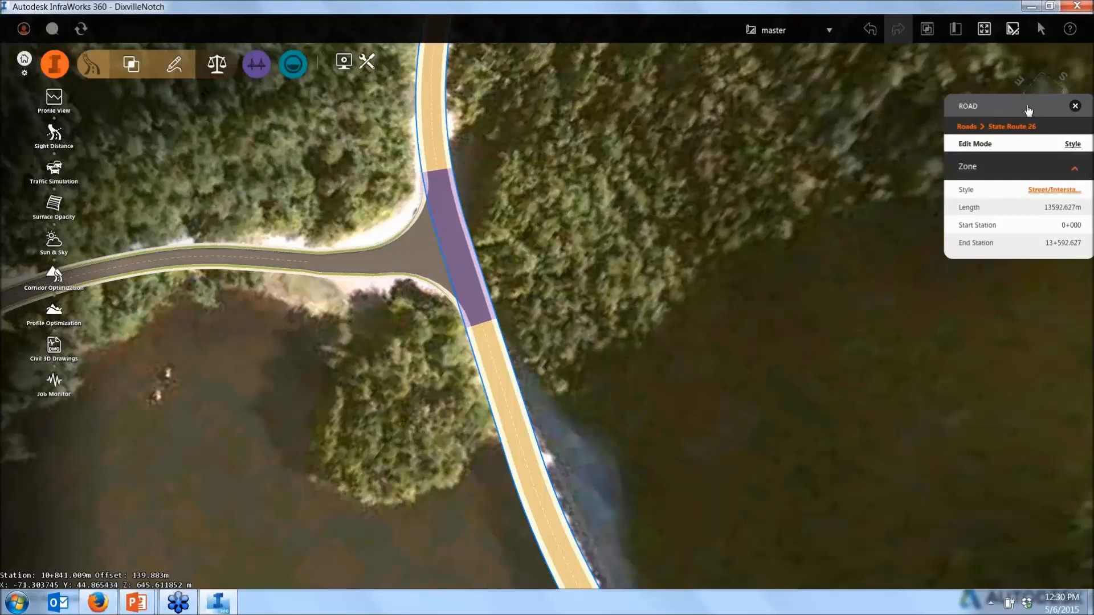
left_click_drag(1029, 110, 969, 116)
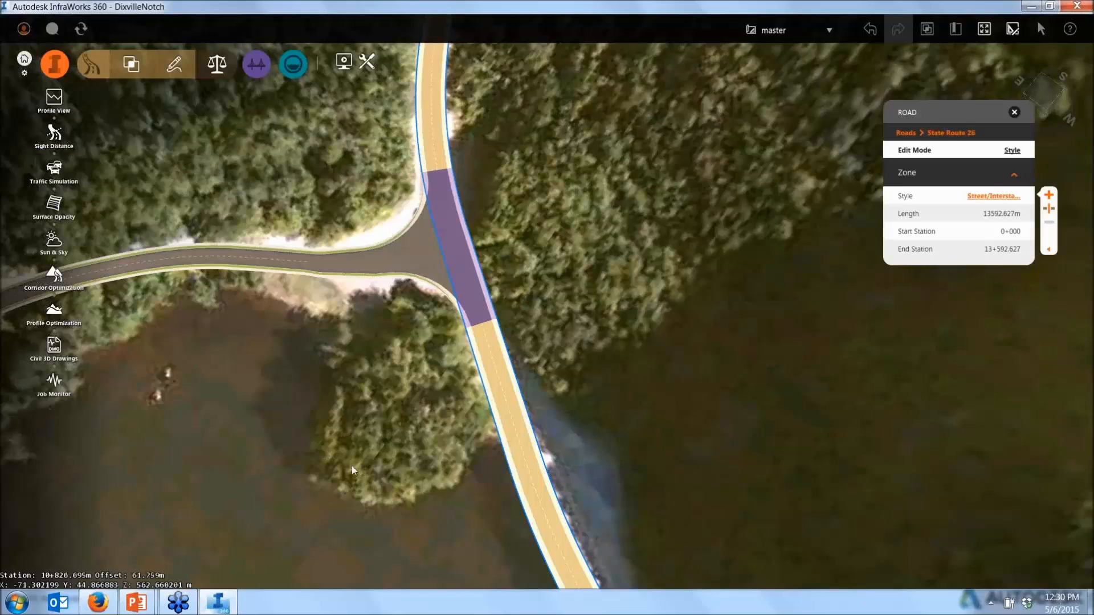
Start a new style zone on State Route 26 using the Street/Interstate Standard variant with a grass median.
left_click(1050, 195)
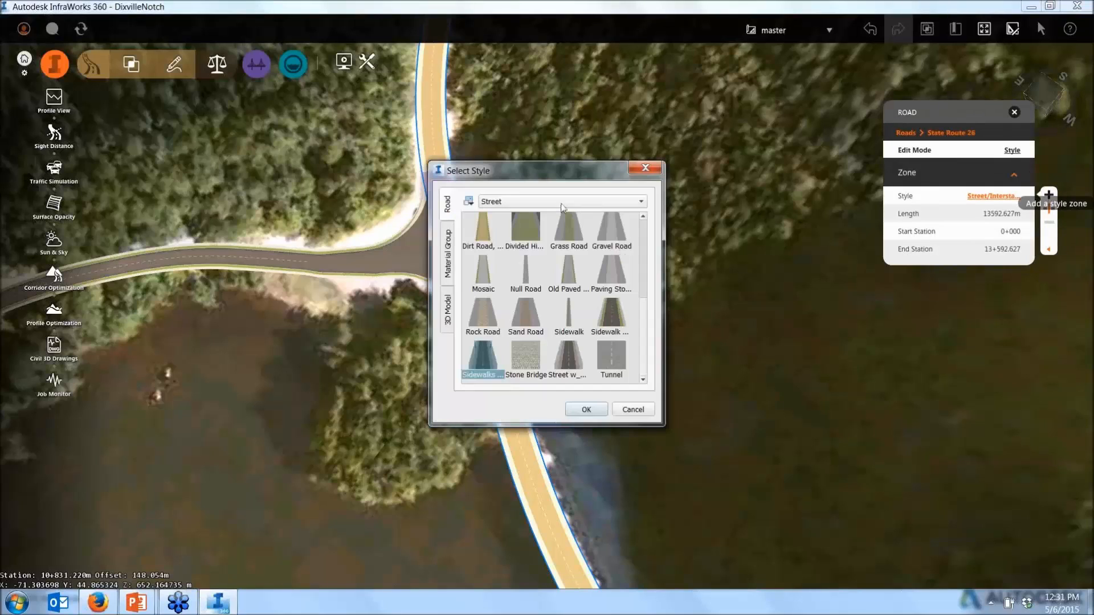
scroll(647, 233, "up", 3)
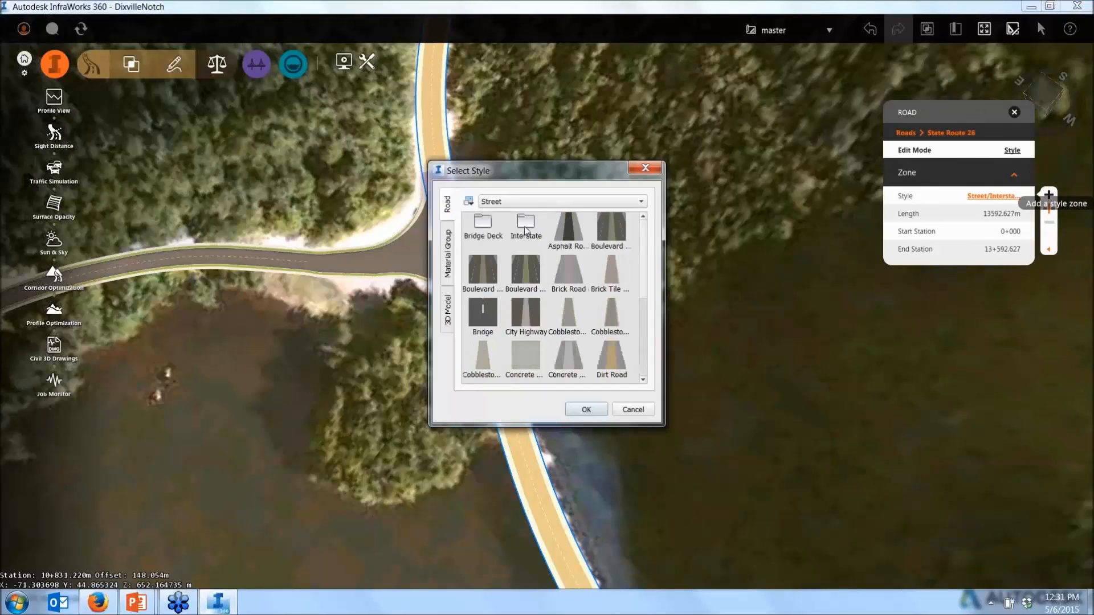
double_click(525, 225)
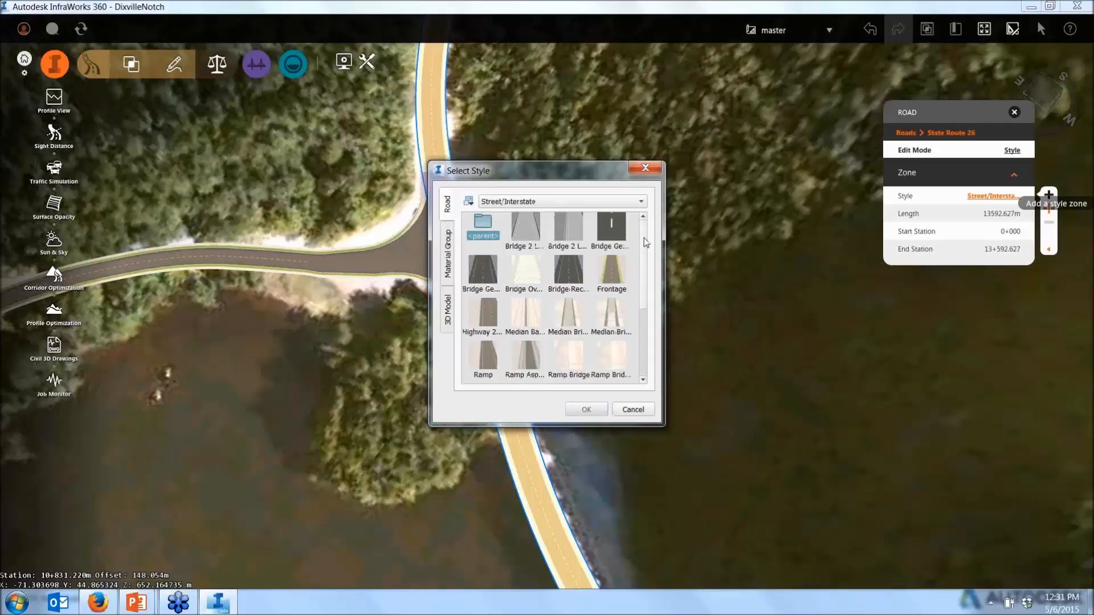
scroll(647, 257, "down", 3)
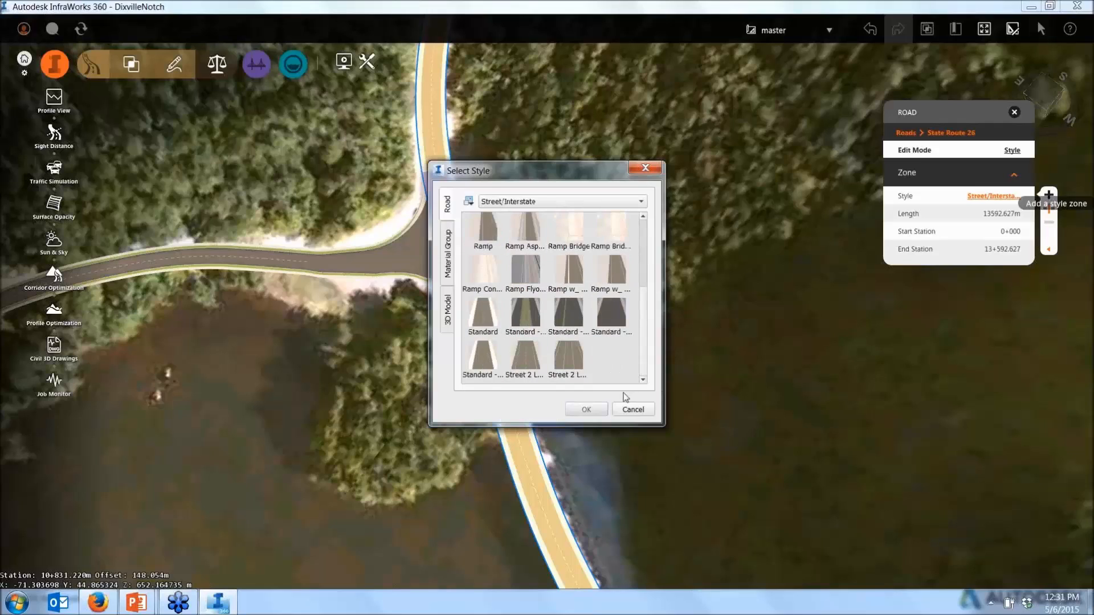
double_click(528, 319)
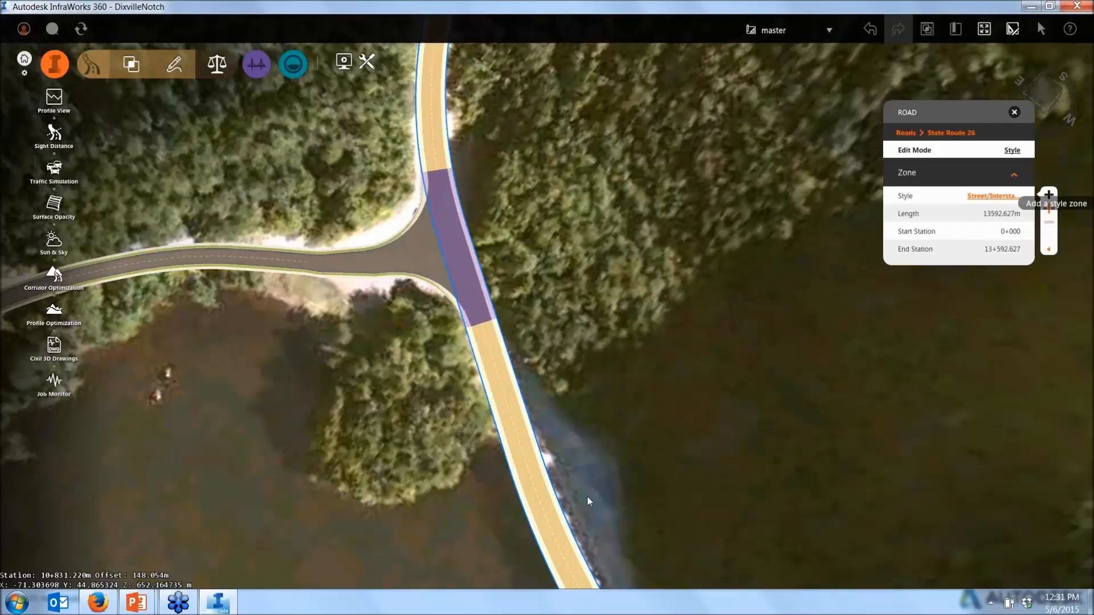
Place the grass-median zone between stations 10+888.897 and 10+851.741, short of the intersection, and deselect the road.
scroll(532, 386, "down", 3)
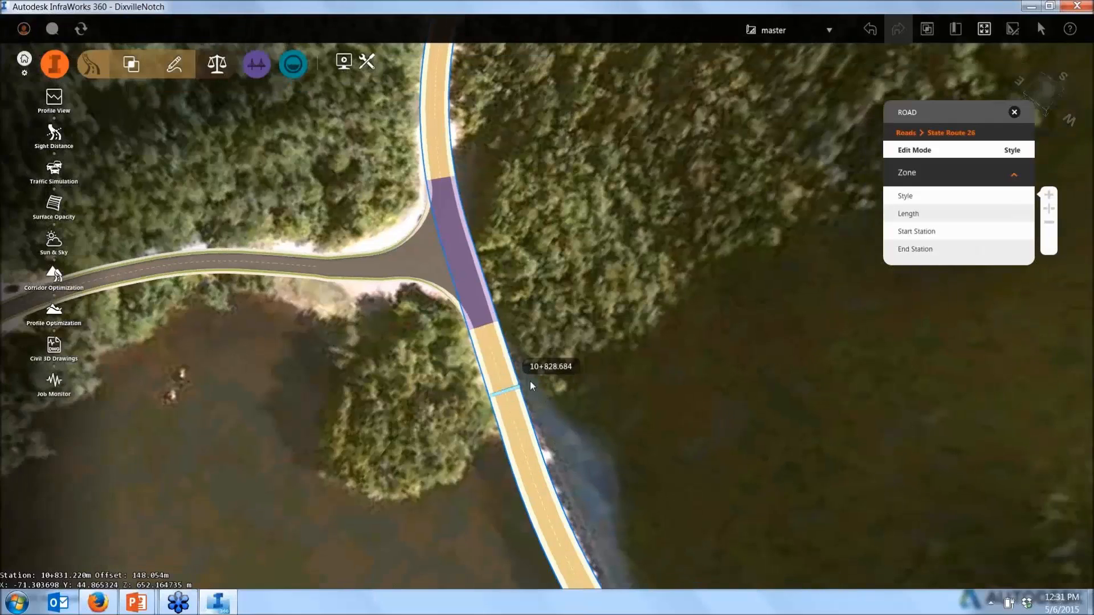
scroll(559, 498, "up", 1)
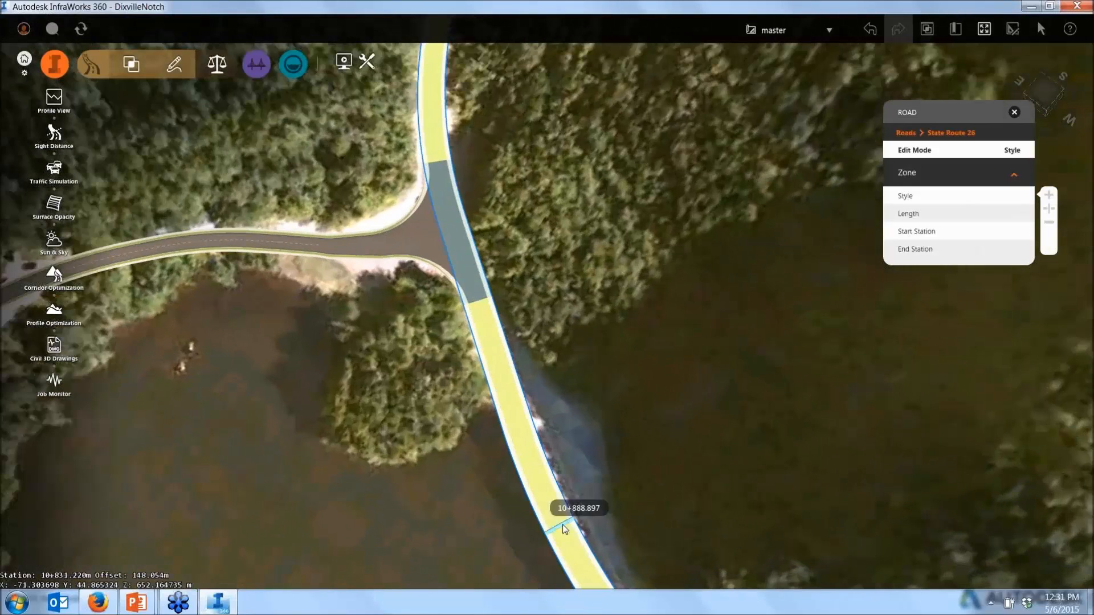
mouse_move(563, 520)
left_mouse_down()
mouse_move(512, 371)
mouse_move(532, 425)
left_mouse_up()
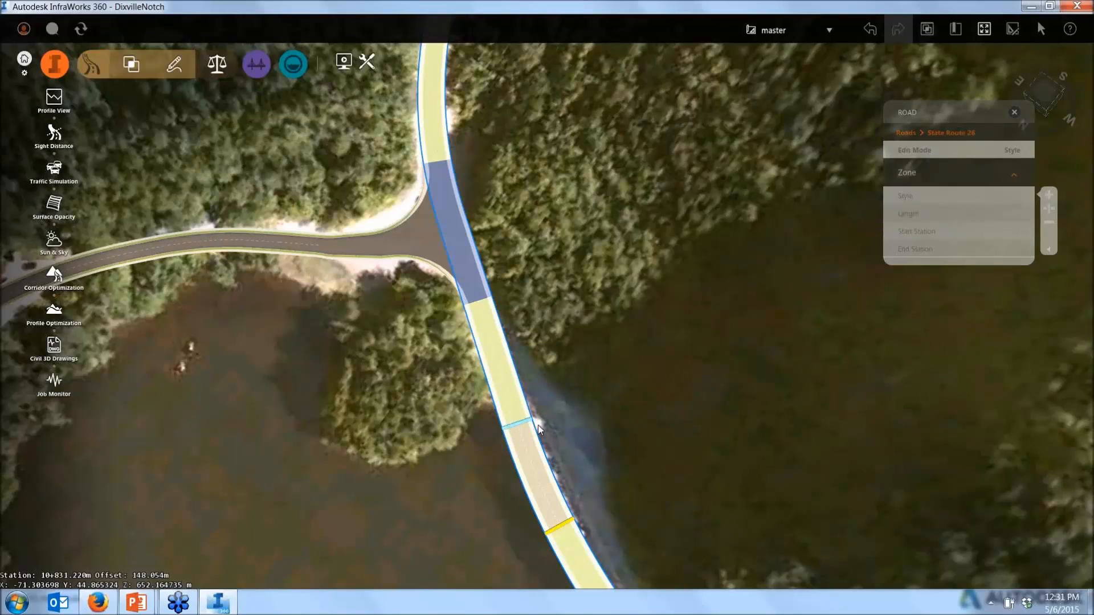
left_click(529, 428)
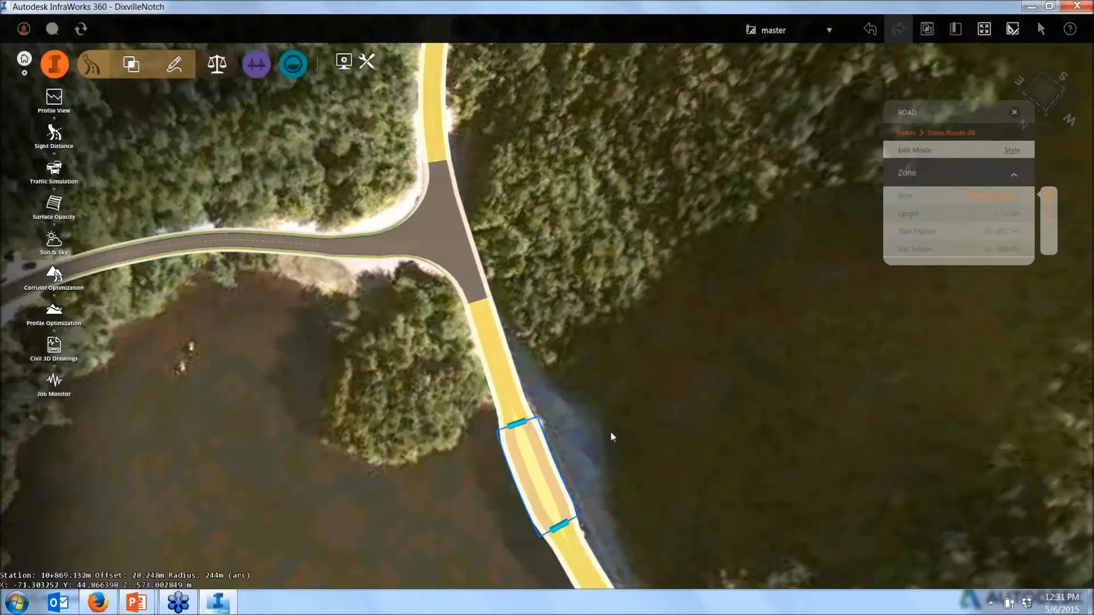
left_click(586, 423)
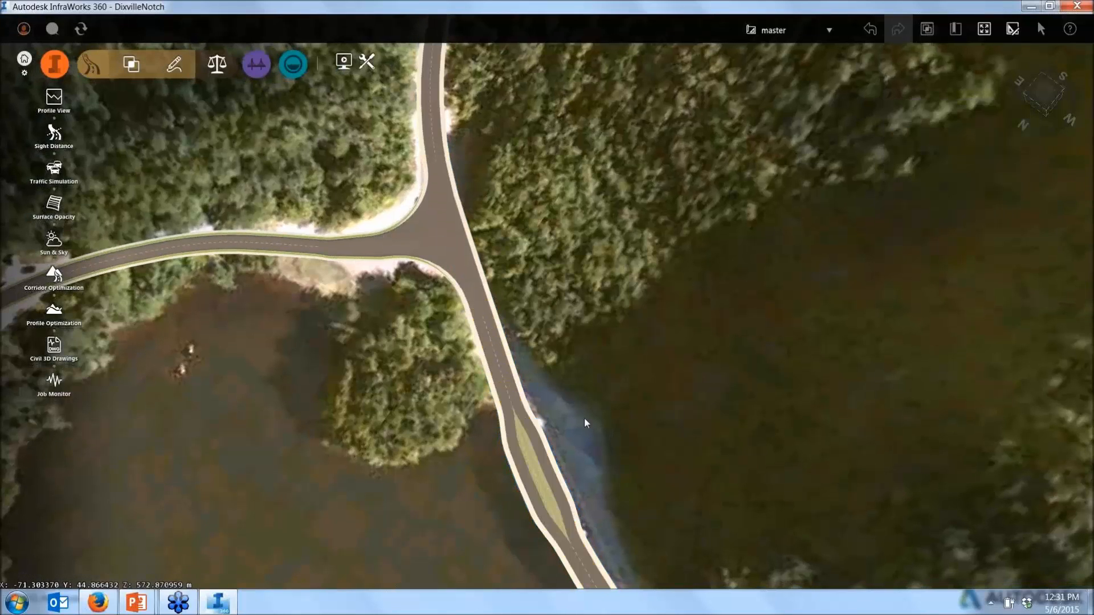
Select the grass-median zone and start another style zone with the Street/Interstate Standard variant listed directly after the grass-median one.
left_click_drag(586, 423, 447, 430)
scroll(449, 436, "up", 5)
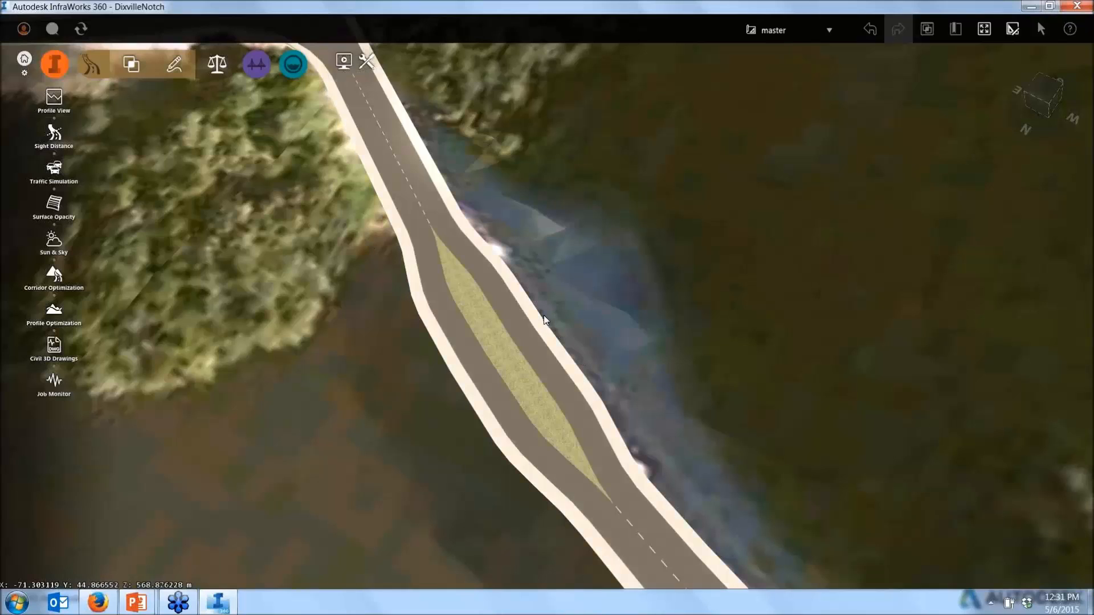
left_click(502, 354)
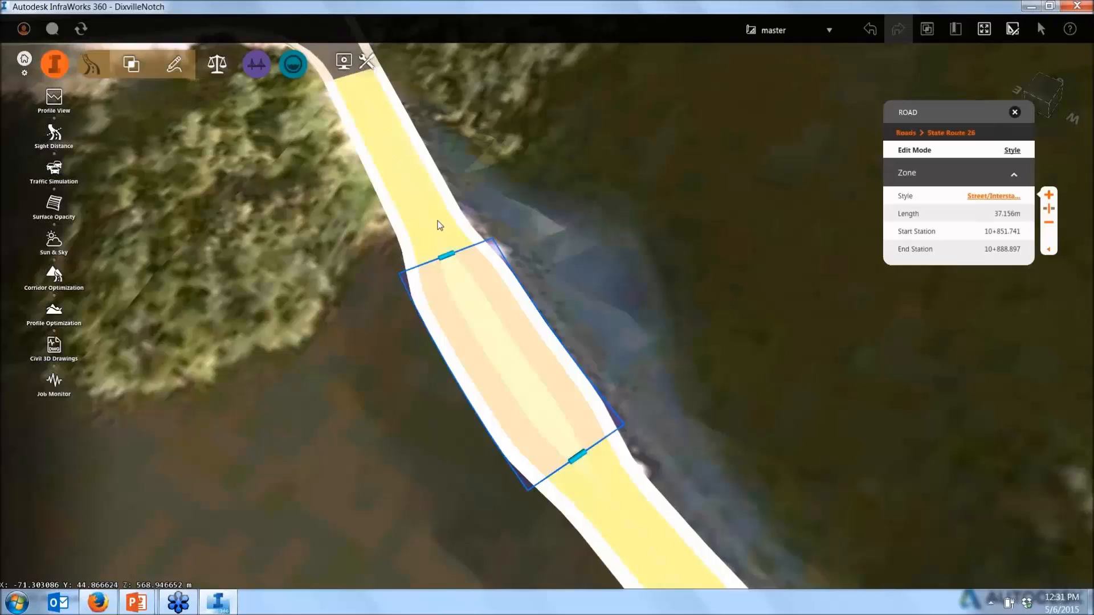
scroll(346, 352, "down", 3)
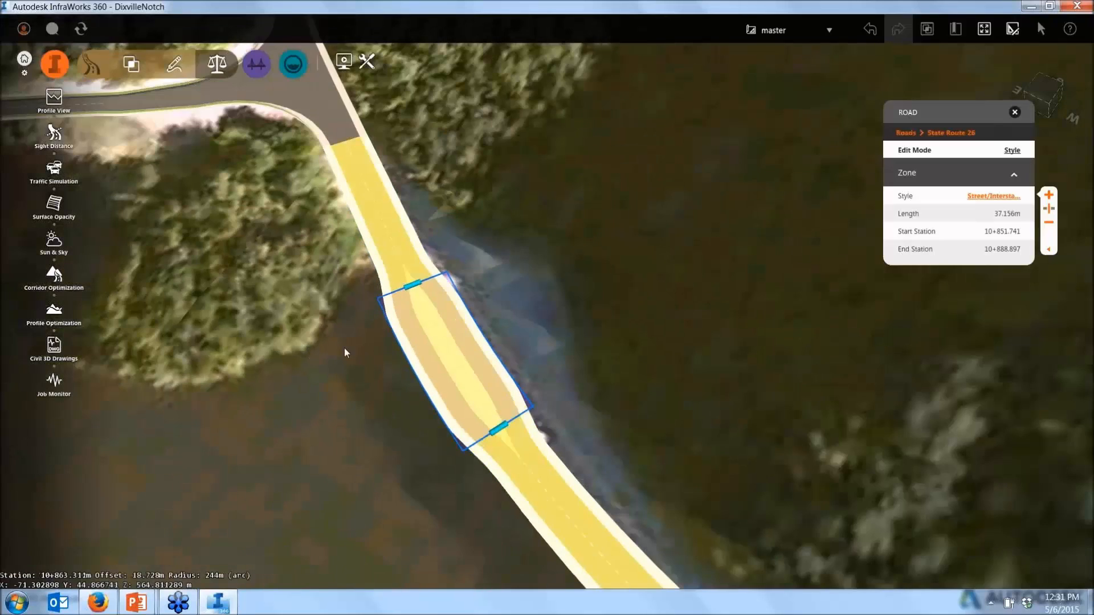
scroll(345, 353, "down", 1)
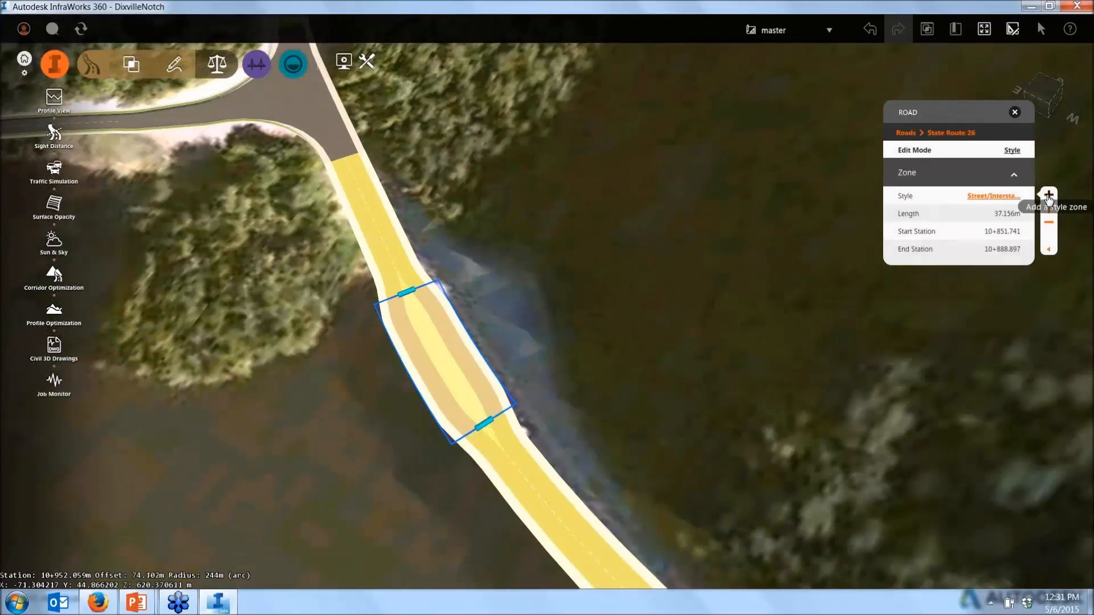
left_click(1047, 195)
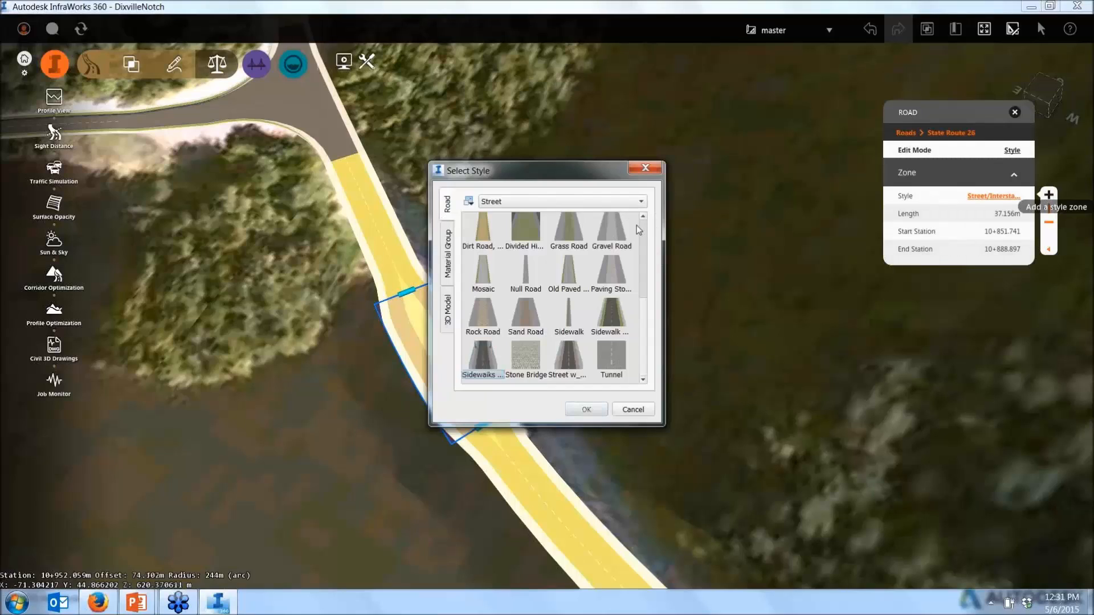
scroll(641, 229, "up", 4)
left_click(518, 233)
double_click(519, 232)
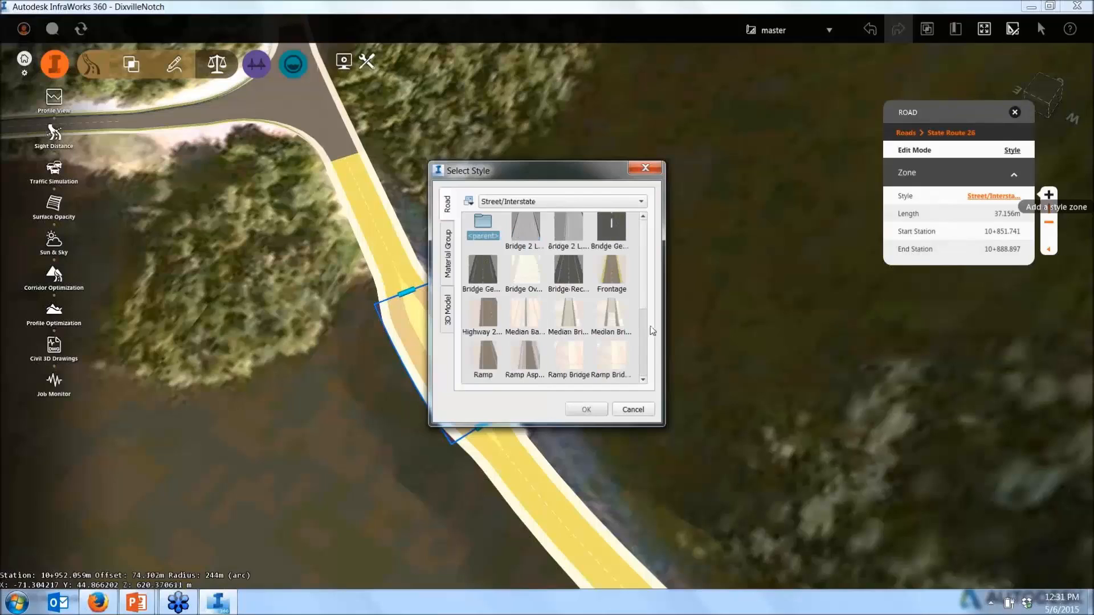
scroll(647, 301, "down", 1)
scroll(647, 300, "down", 3)
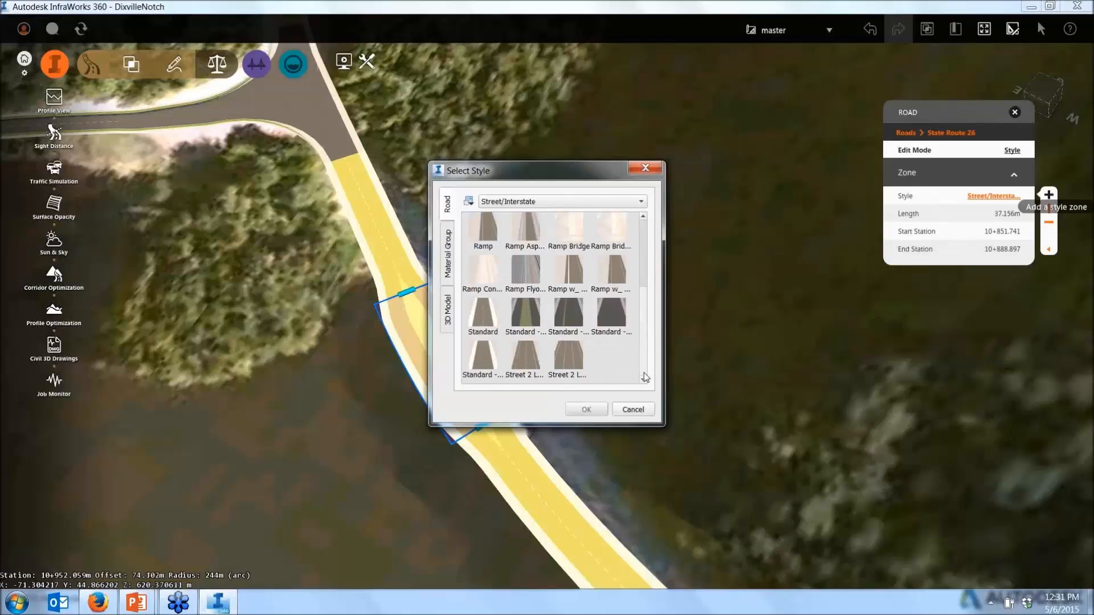
left_click(569, 314)
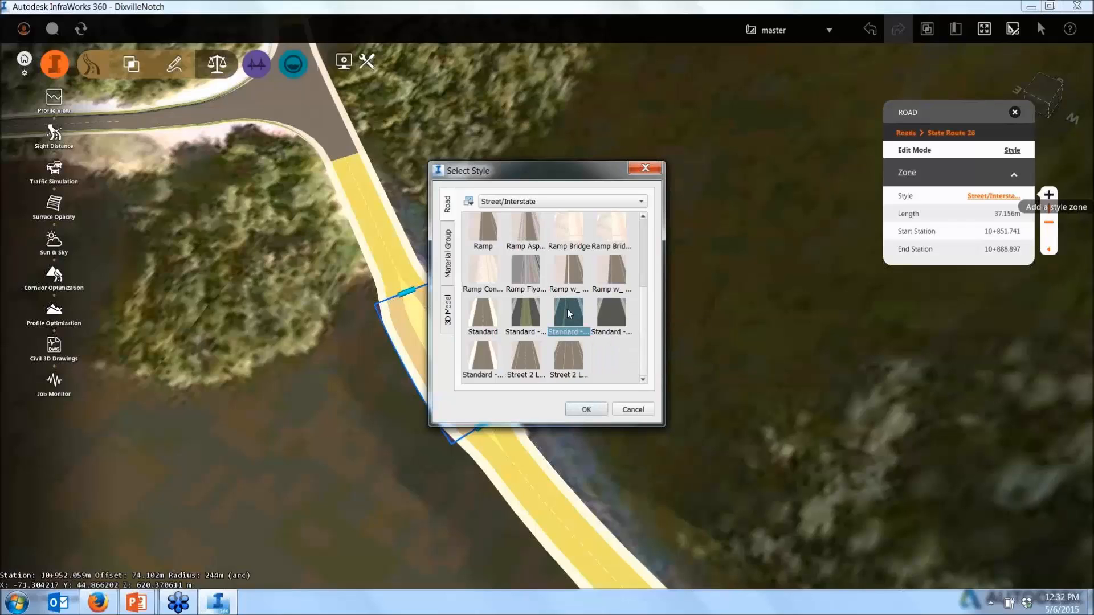
double_click(569, 314)
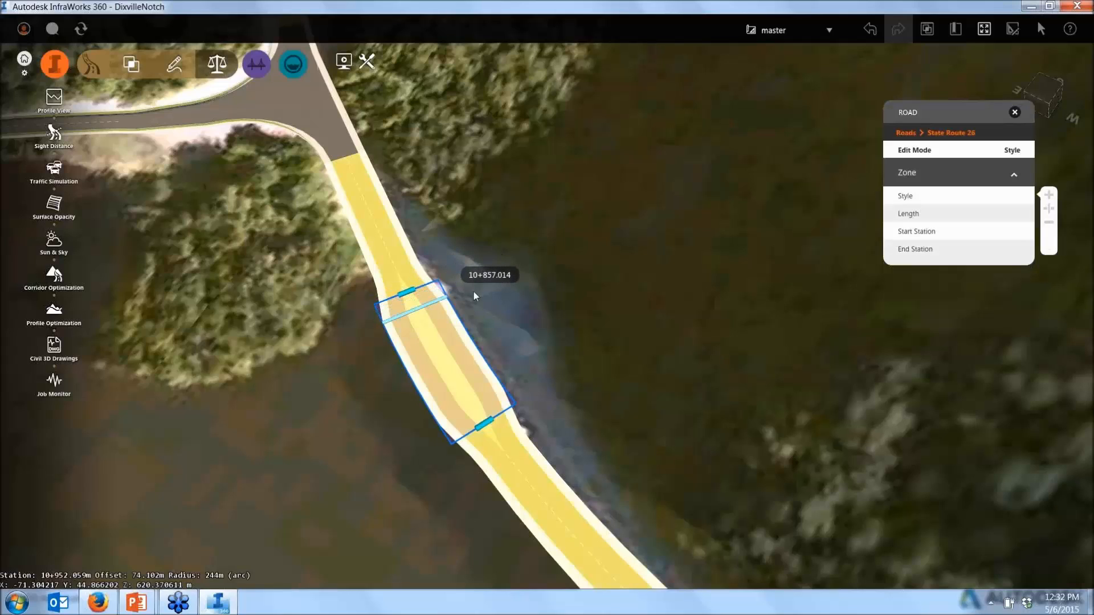
Place the second style zone from station 10+856.278 back to 10+811.103 near the intersection, then check its extents and deselect it.
left_click(473, 291)
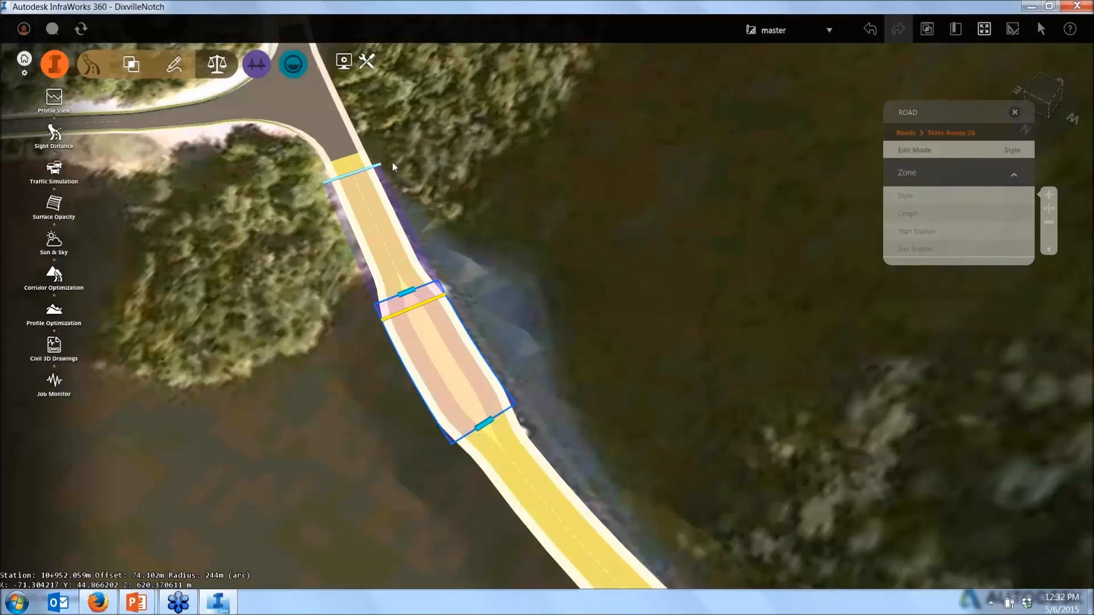
left_click(456, 242)
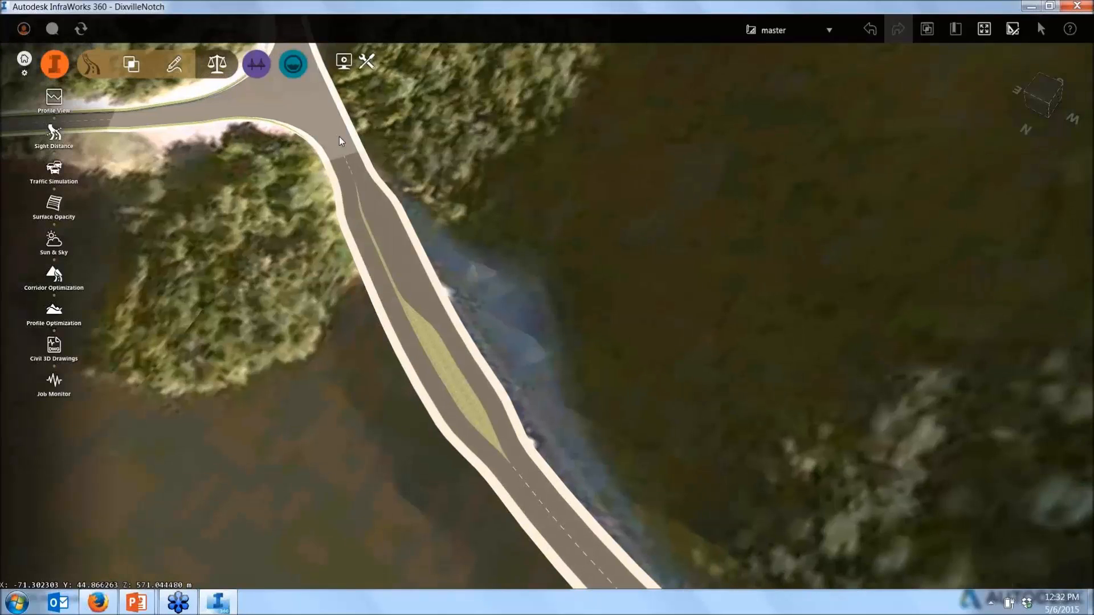
scroll(365, 140, "up", 2)
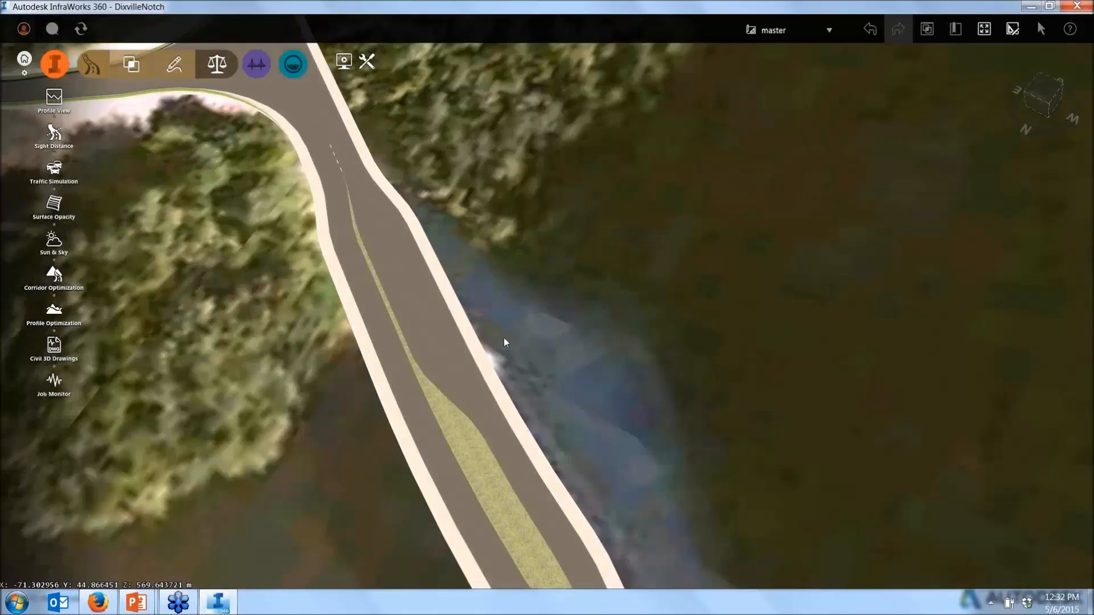
scroll(496, 328, "down", 2)
left_click(357, 195)
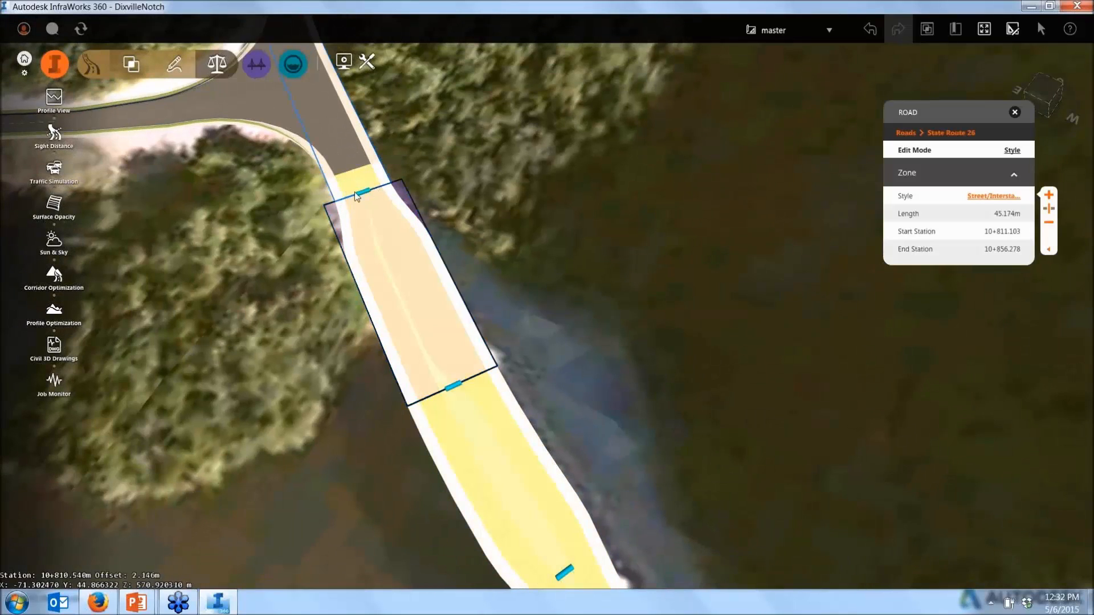
left_click(470, 163)
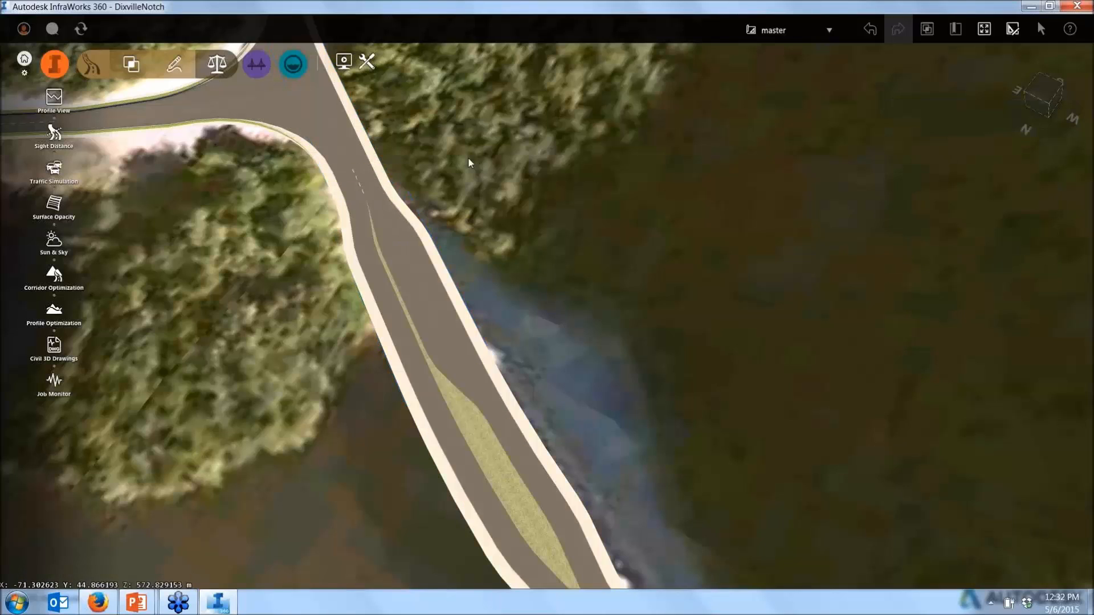
Select the zone nearest the intersection and start another style zone with the Street/Interstate style Standard - Median - Copy (2).
left_click(416, 287)
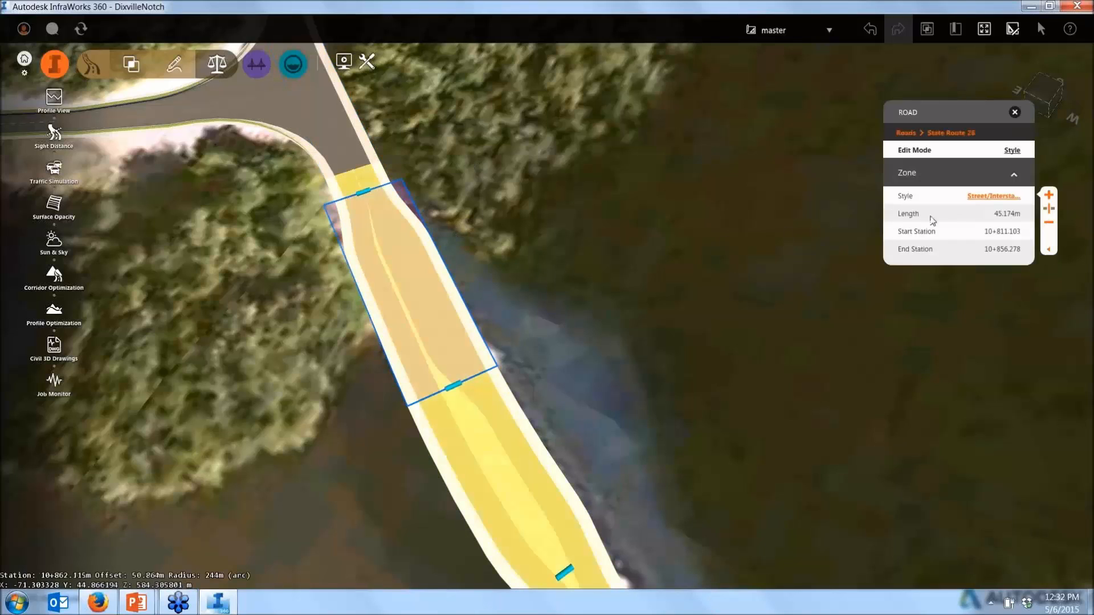
left_click(1049, 195)
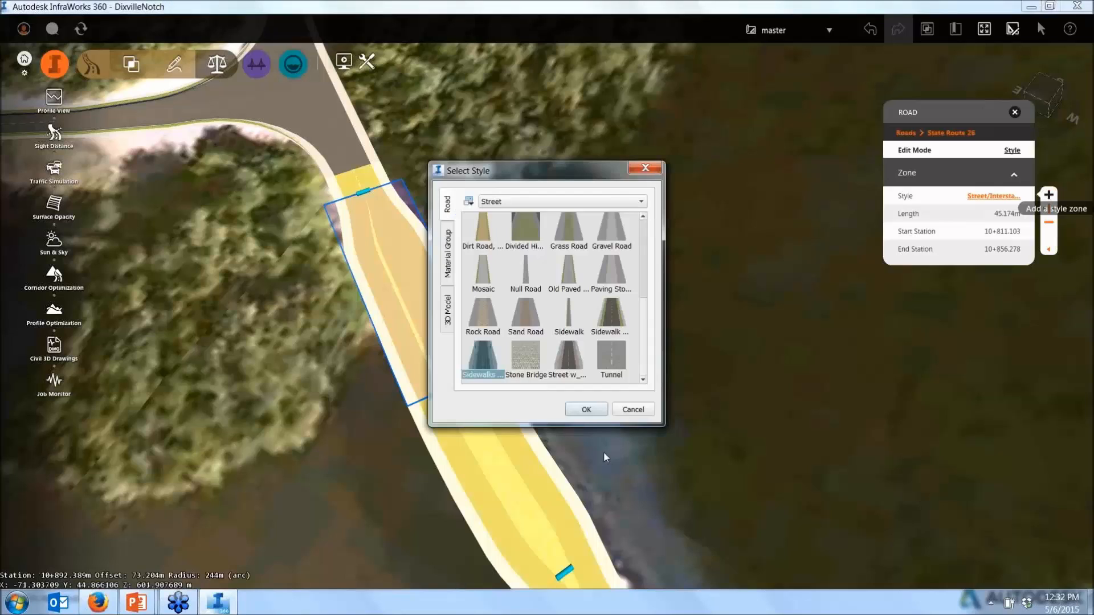
left_click(645, 227)
double_click(526, 227)
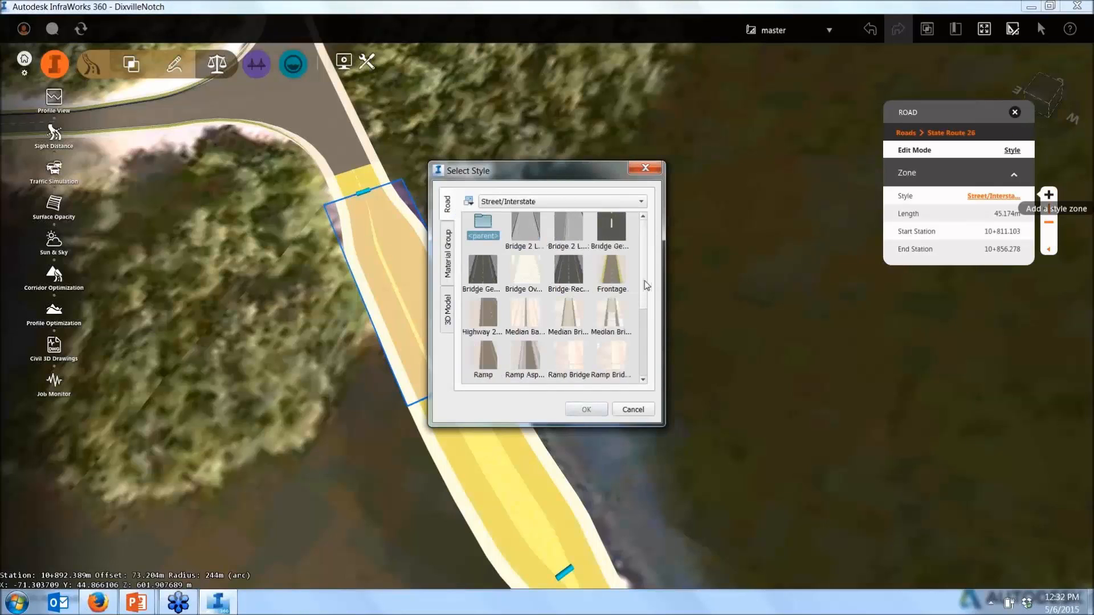
left_click_drag(644, 260, 648, 386)
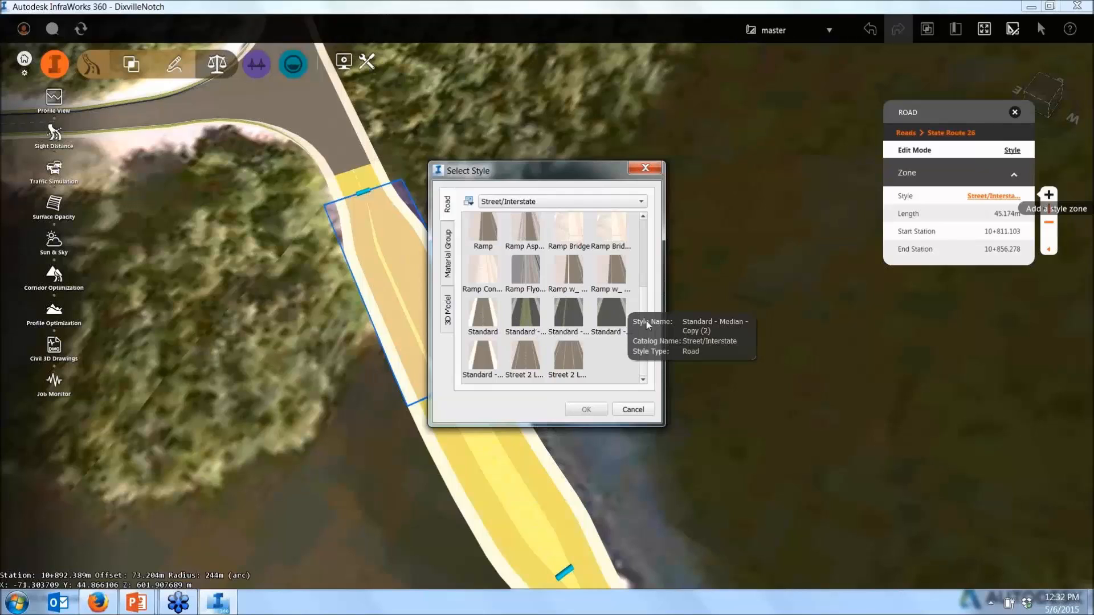
double_click(615, 318)
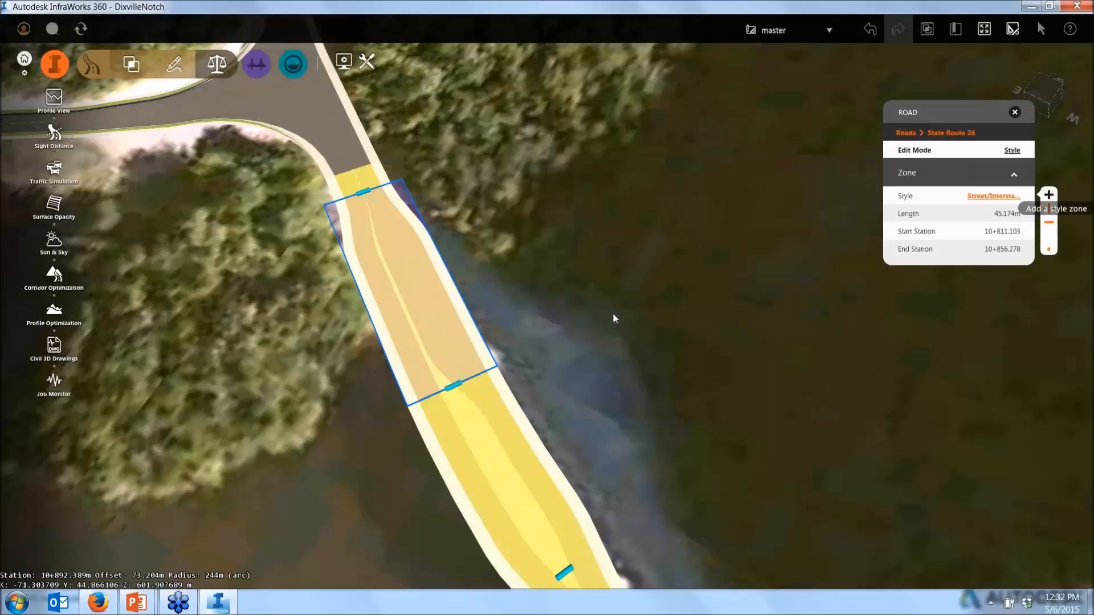
Place the new style zone from station 10+811.367 across the intersection to its far side, and deselect the road.
left_click(403, 187)
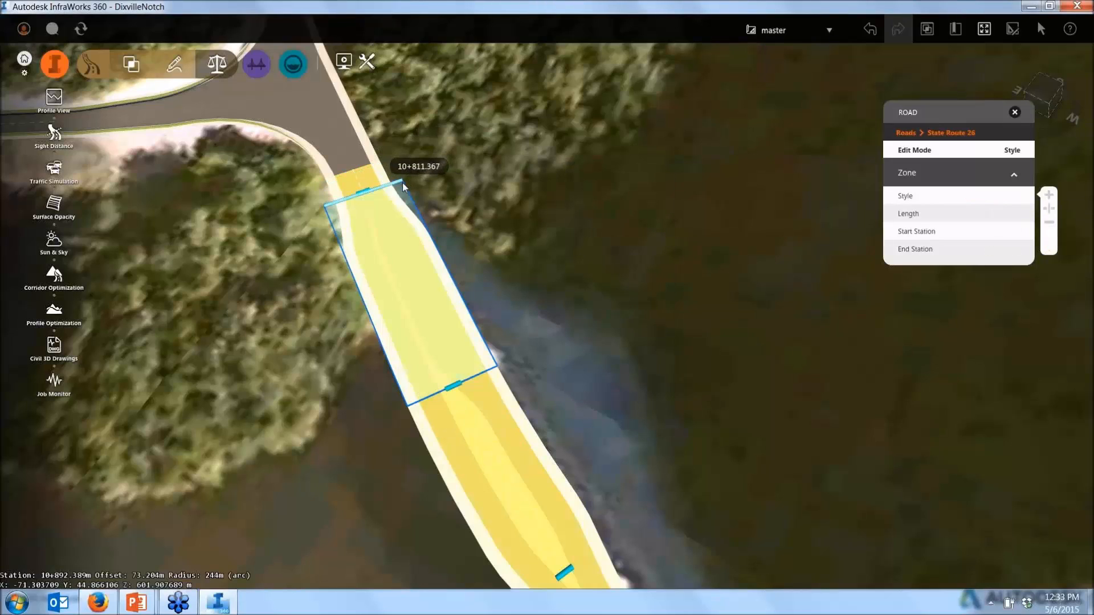
scroll(399, 196, "down", 4)
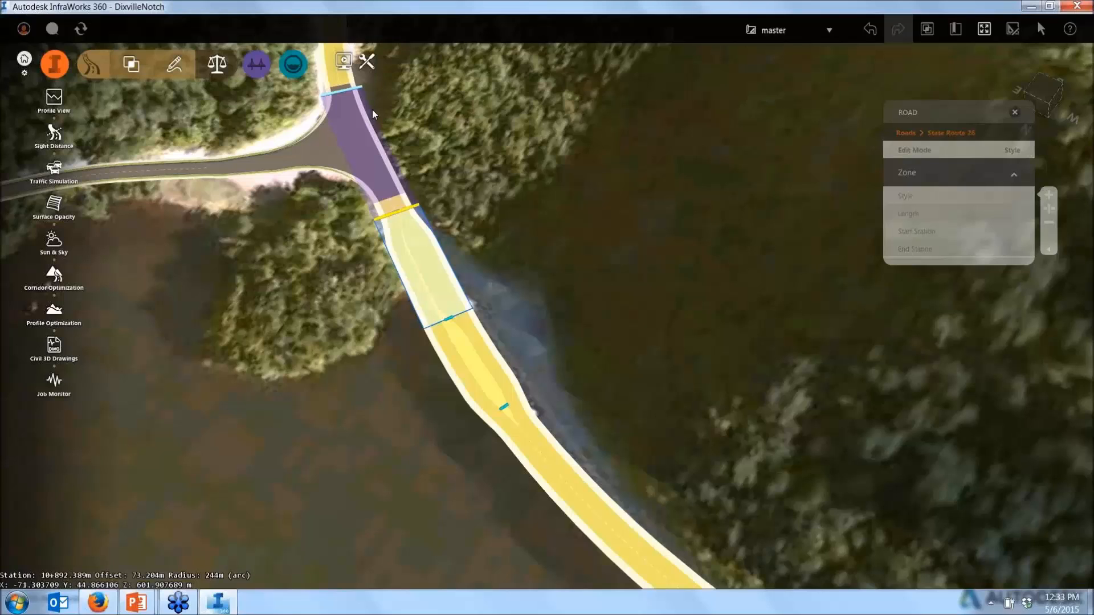
key("Escape")
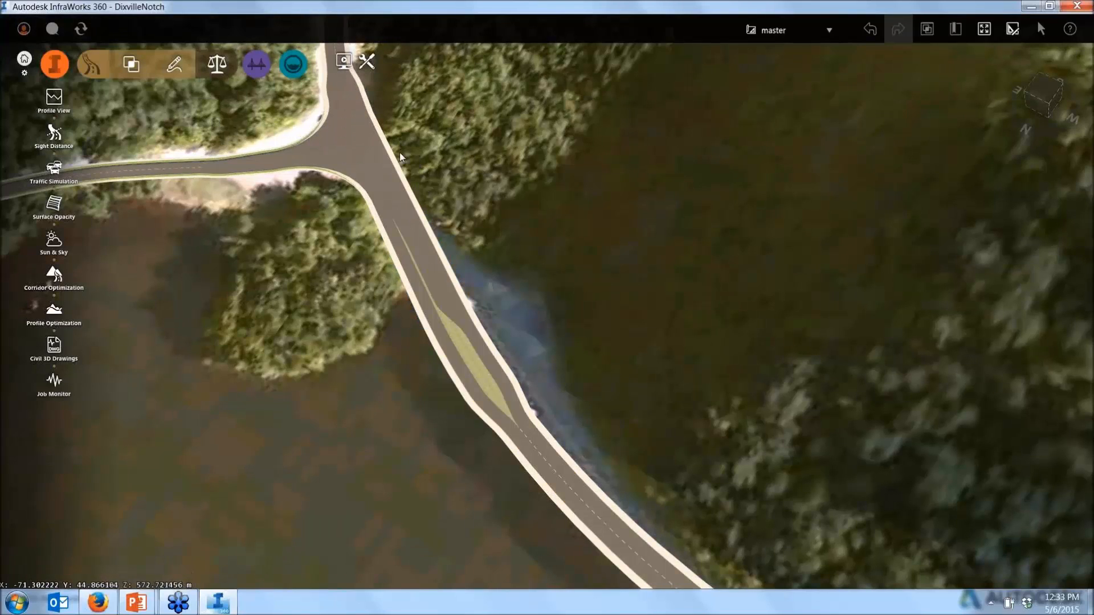
Move the boundary between the Standard - Median - Copy and Copy (2) zones to station 10+796.571, and deselect the road.
scroll(408, 204, "up", 2)
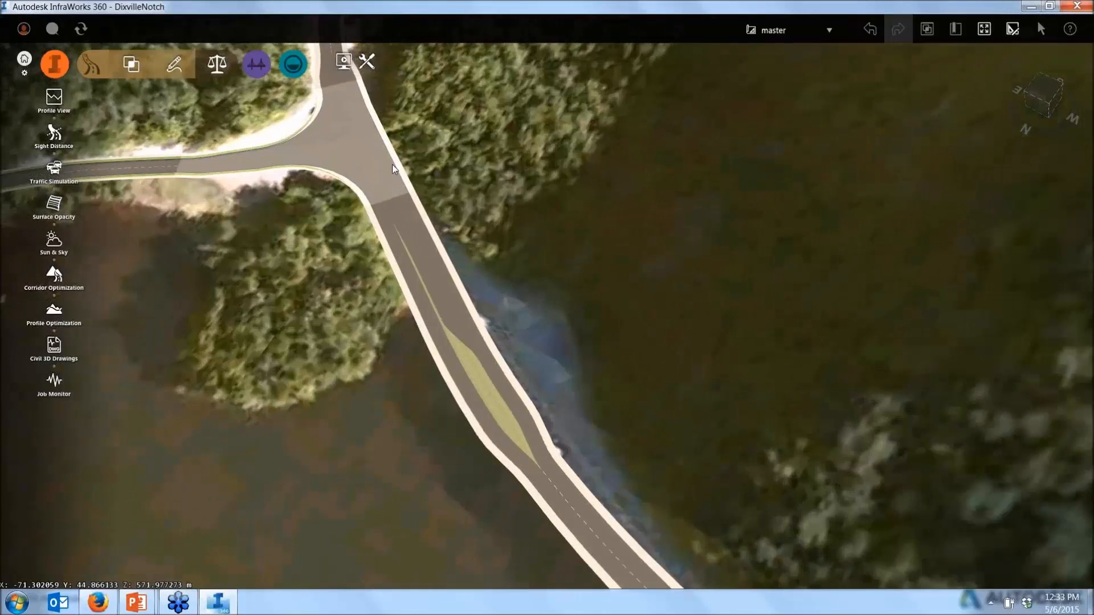
left_click(406, 210)
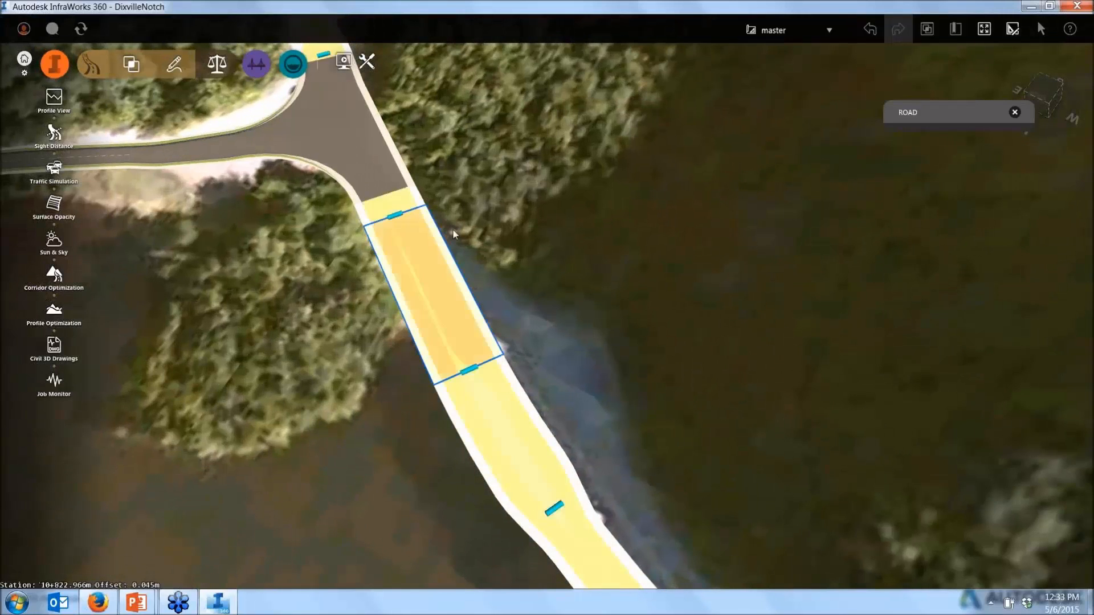
left_click_drag(405, 210, 386, 171)
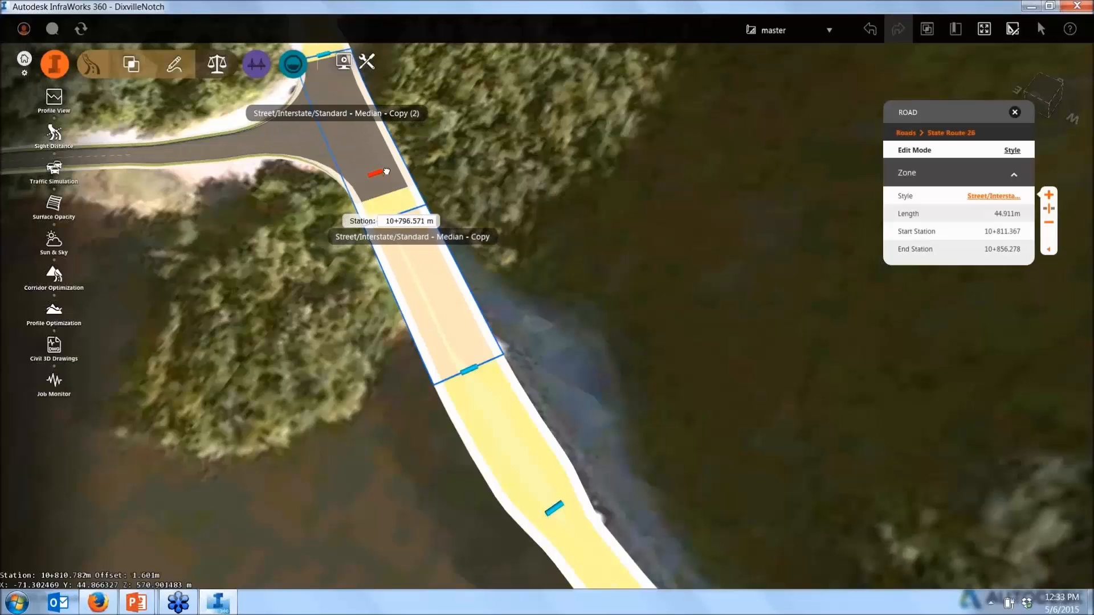
left_click(589, 245)
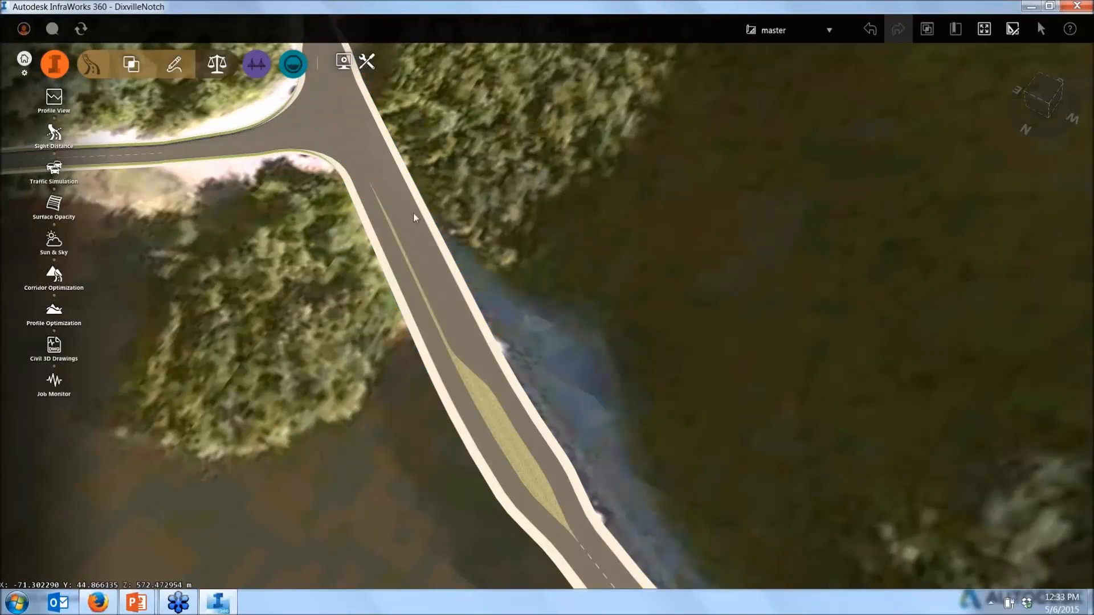
Move the boundary between the Standard - Median - Copy and grass-median zones to station 10+868.805, and deselect the road.
left_click(483, 419)
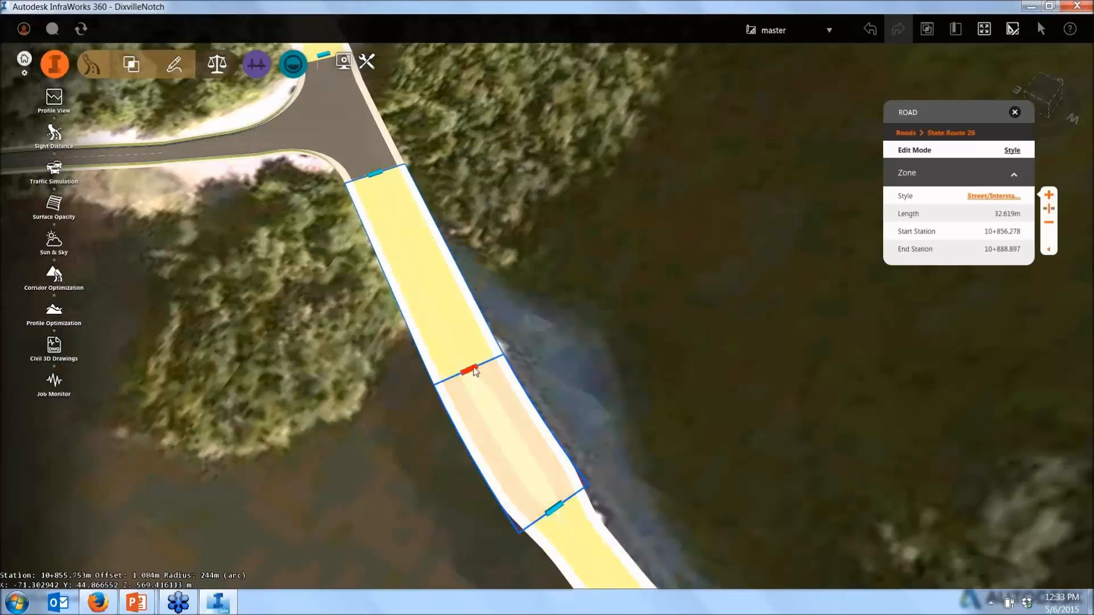
left_click_drag(476, 372, 504, 432)
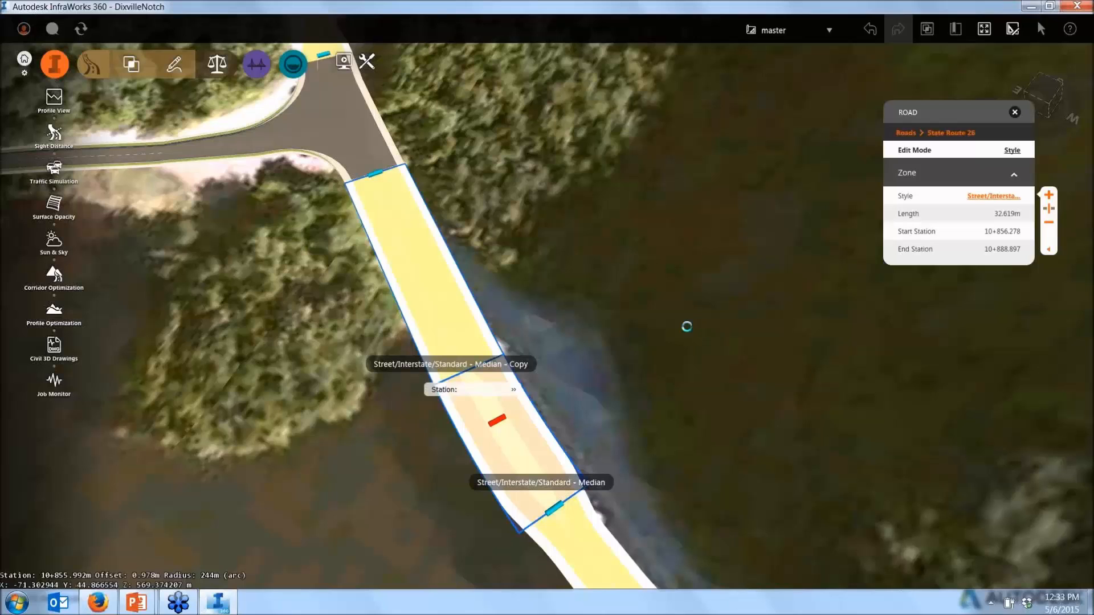
left_click(672, 337)
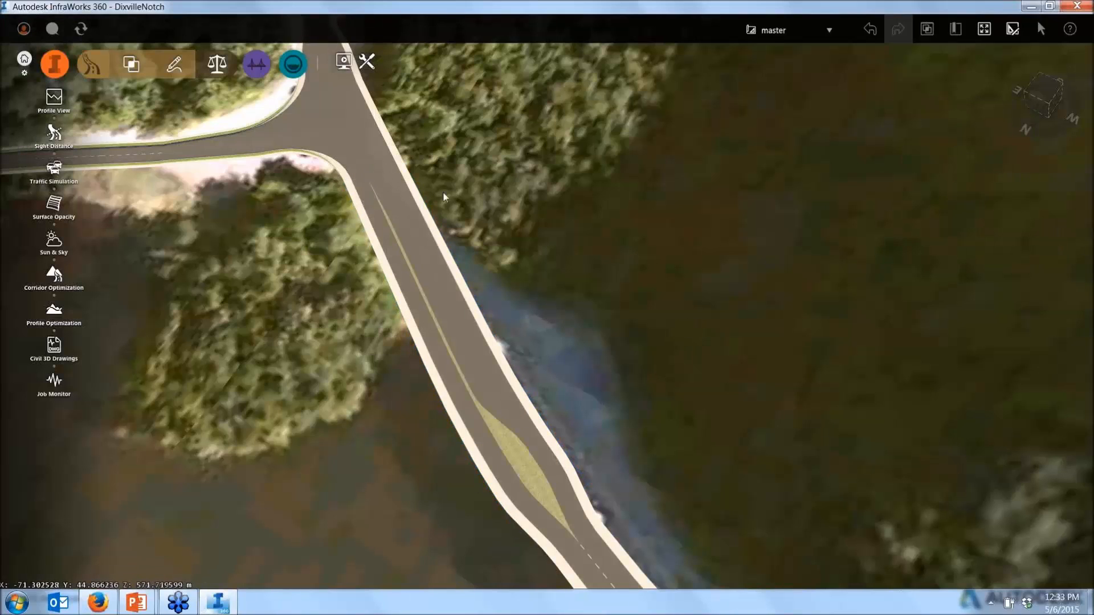
Extend the grass-median zone's end away from the intersection to station 10+933.404, and deselect the road.
scroll(444, 197, "down", 3)
scroll(520, 286, "down", 2)
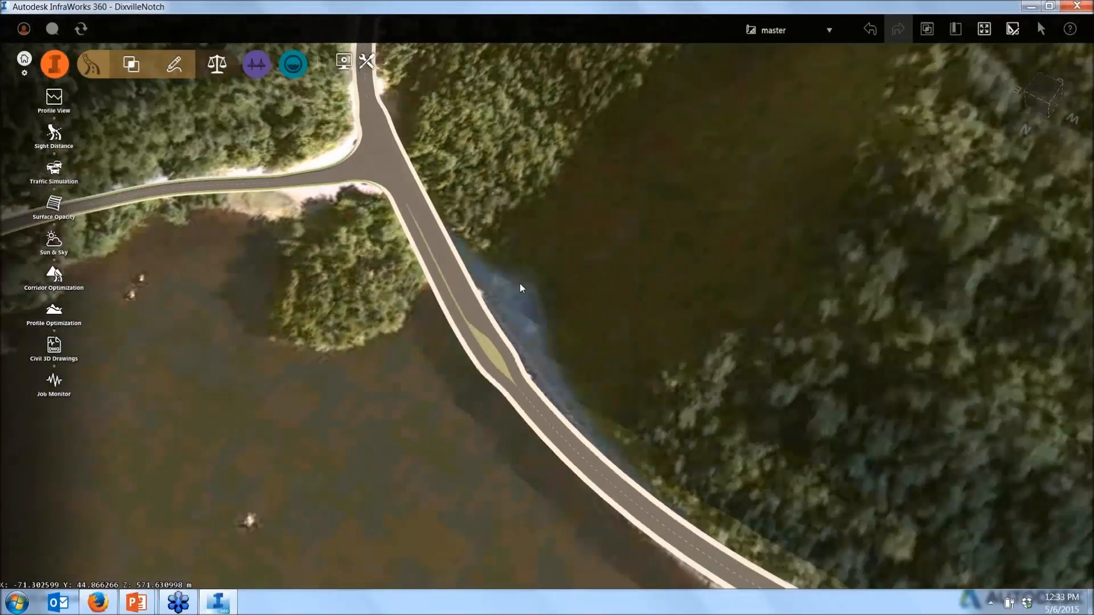
left_click(490, 371)
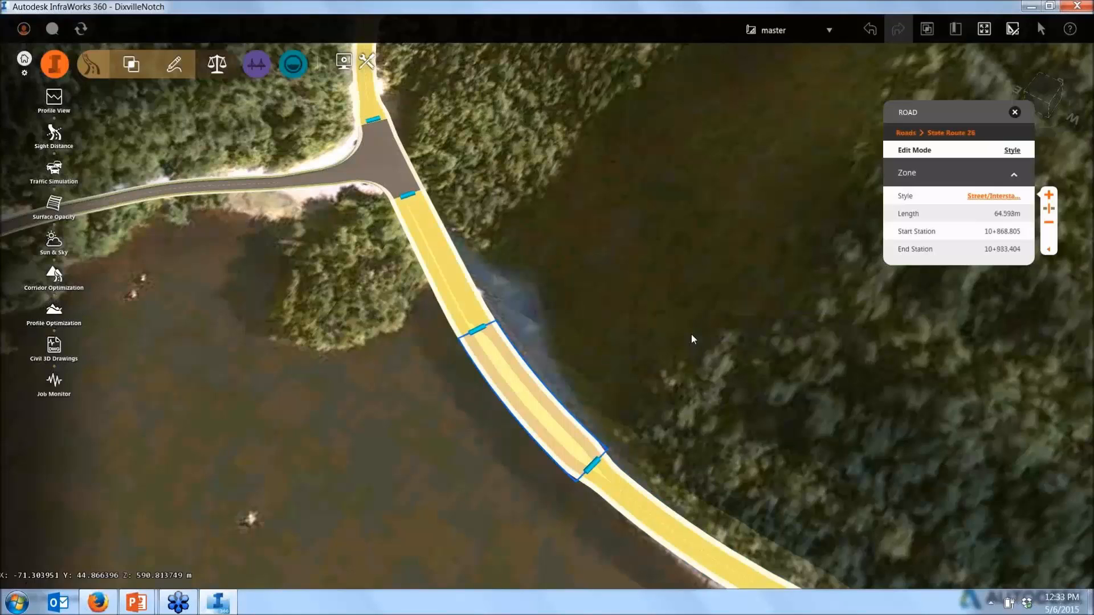
left_click(663, 299)
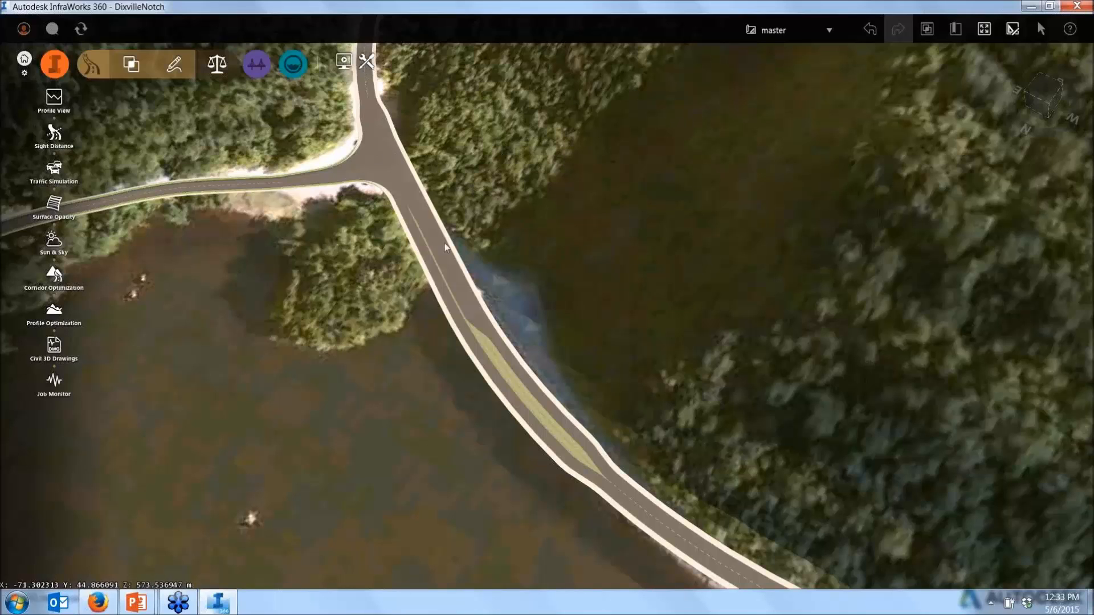
Open the style palette and bring up the road styles in the Street/Interstate catalog.
middle_click_drag(445, 244, 442, 324)
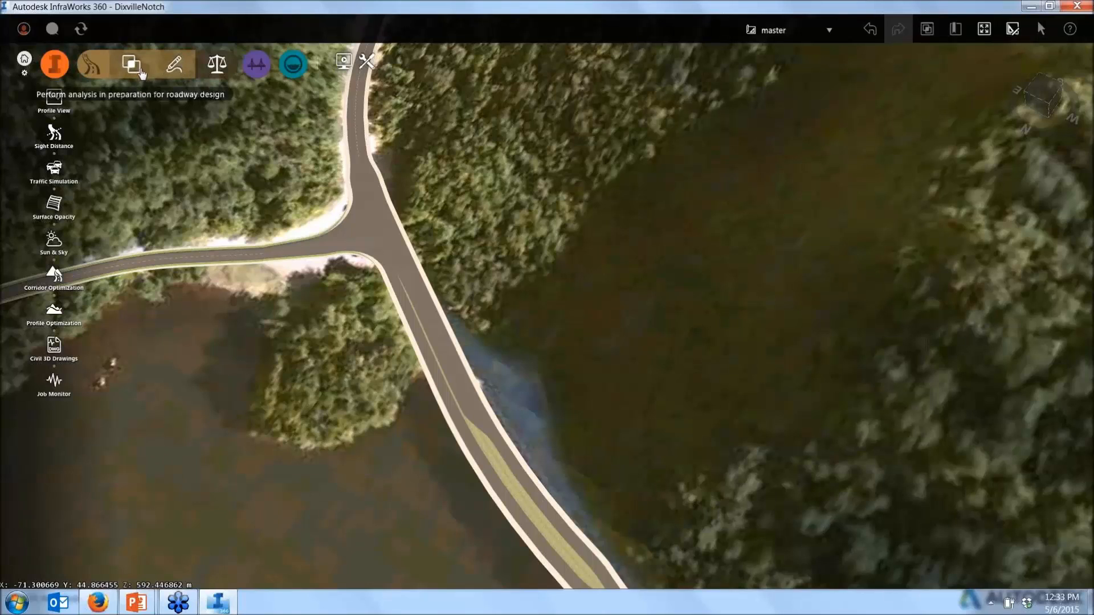
left_click(168, 68)
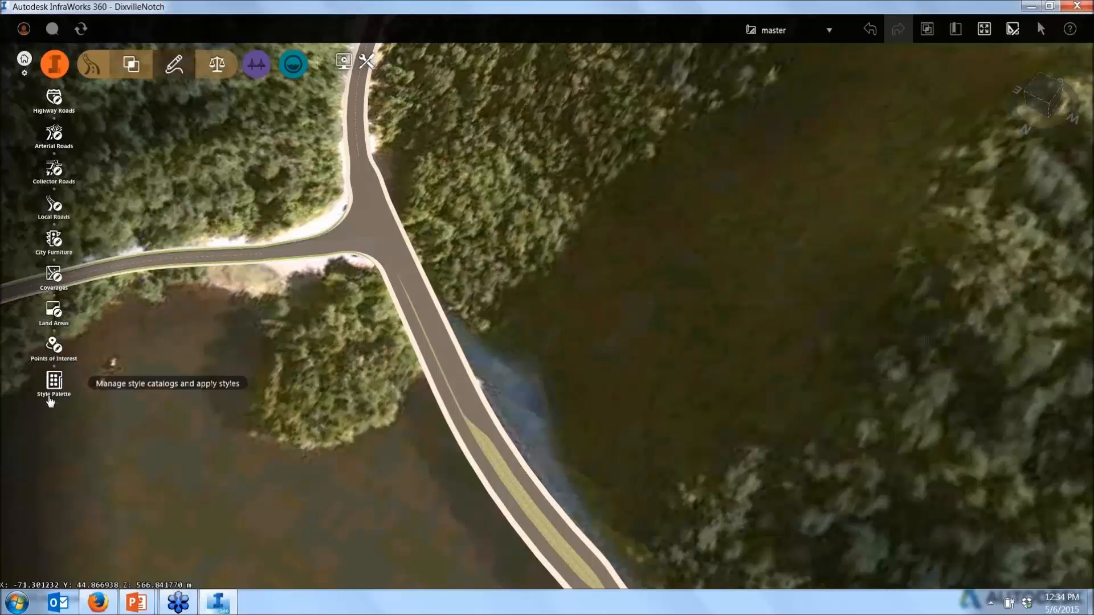
left_click(55, 392)
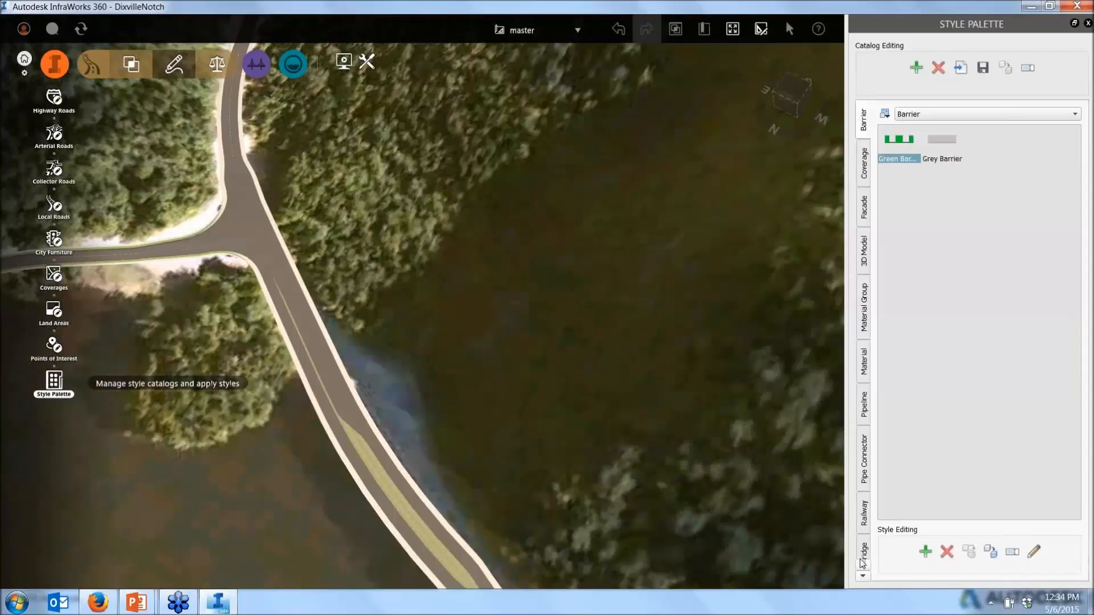
left_click(862, 578)
left_click(863, 577)
left_click(862, 577)
left_click(863, 577)
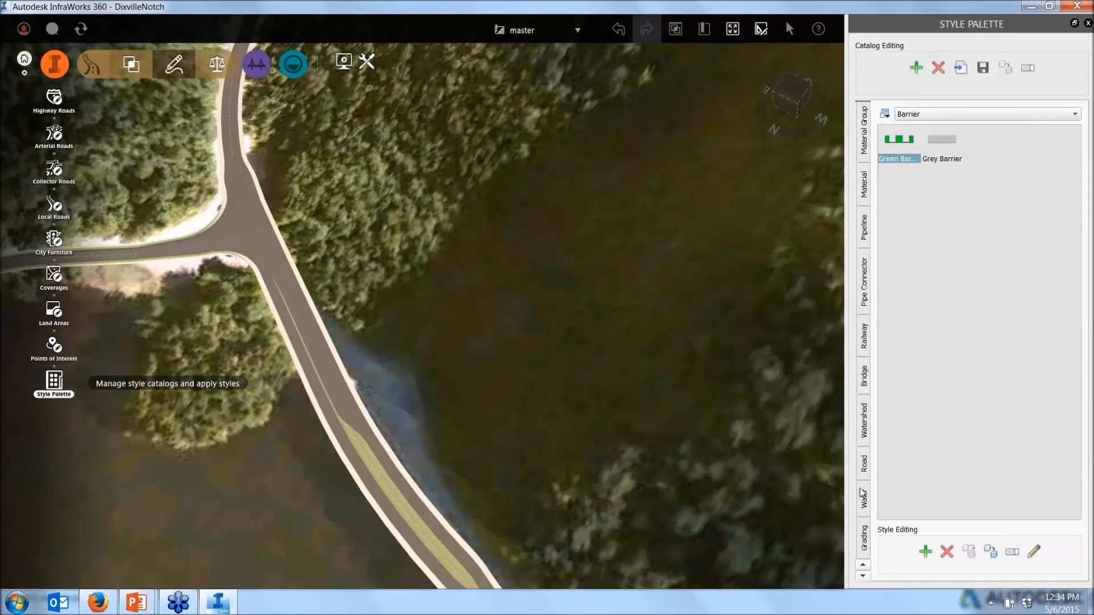
scroll(861, 493, "down", 4)
scroll(868, 578, "down", 7)
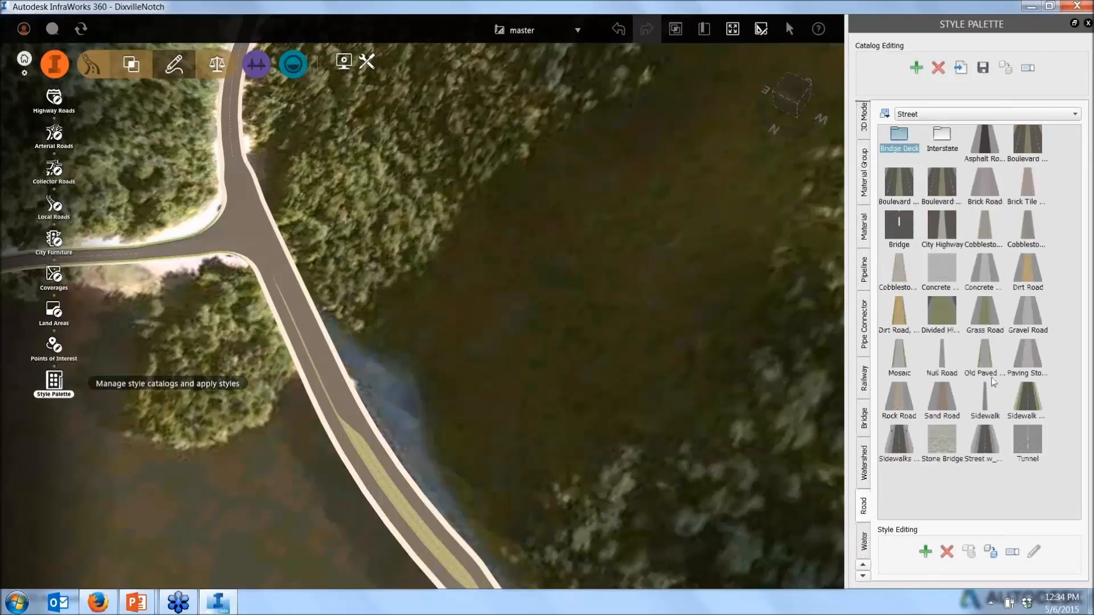
double_click(946, 139)
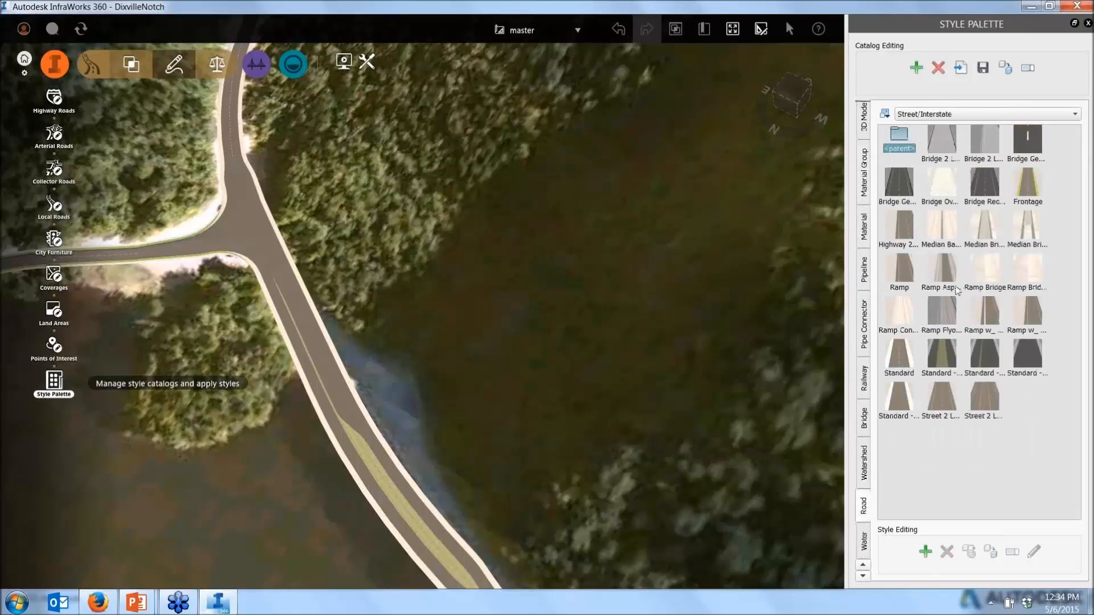
Open the Standard road style's configuration, review its track widths and surface settings, and close it.
left_click(906, 358)
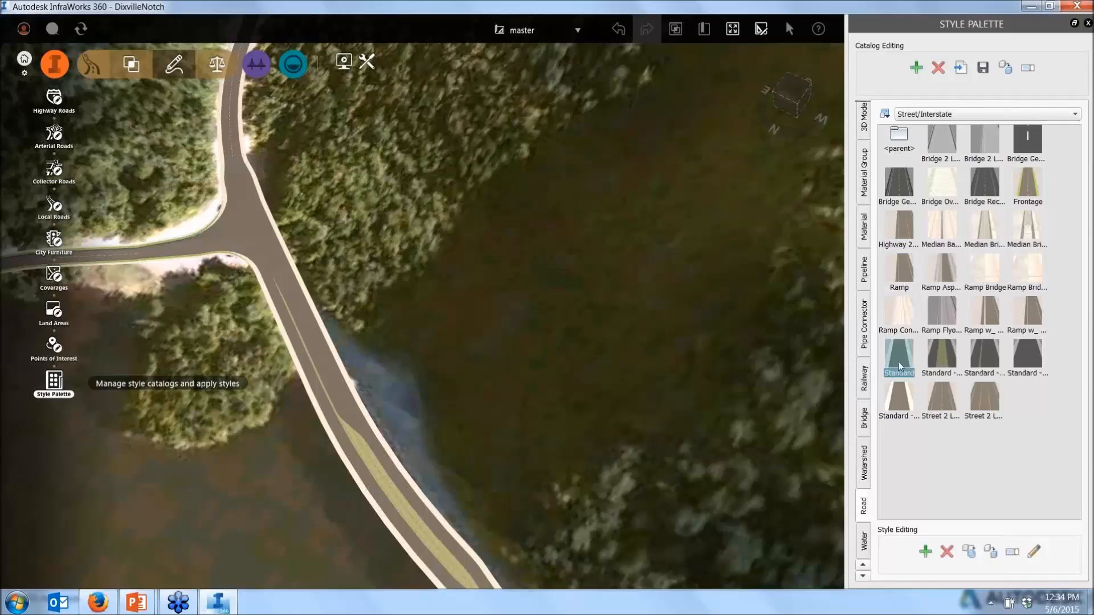
double_click(901, 367)
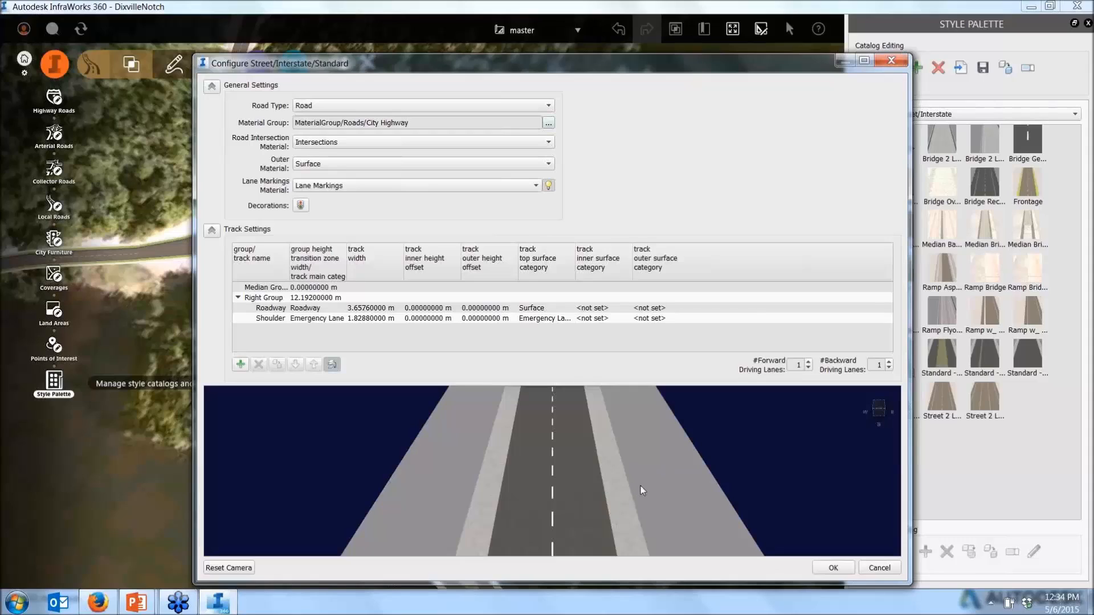
left_click(836, 568)
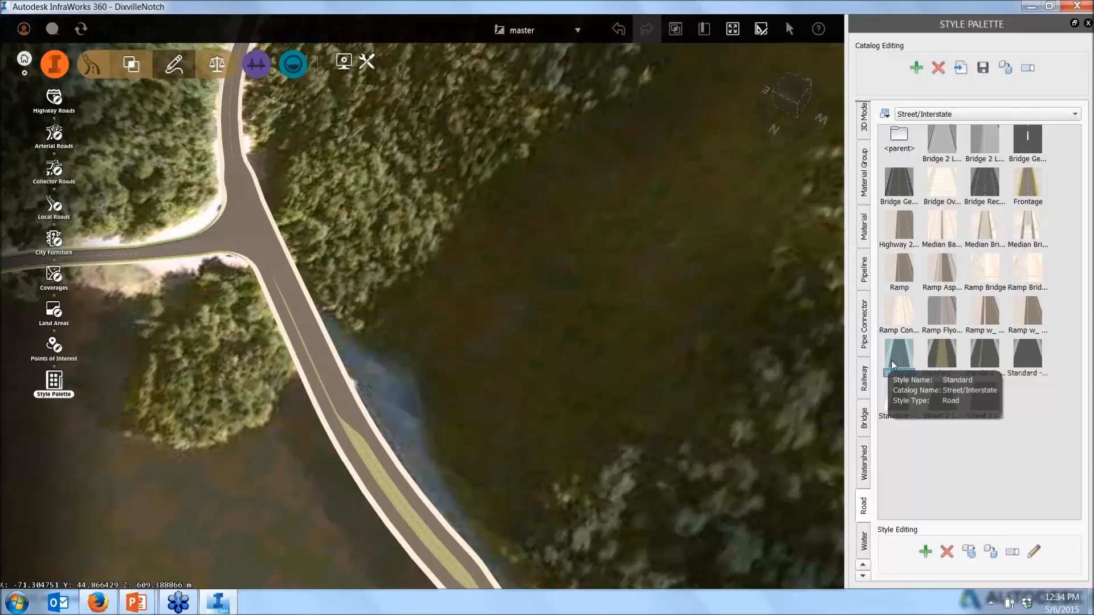
Open the Standard - Median road style's configuration and examine the track settings of its median group.
left_click(943, 355)
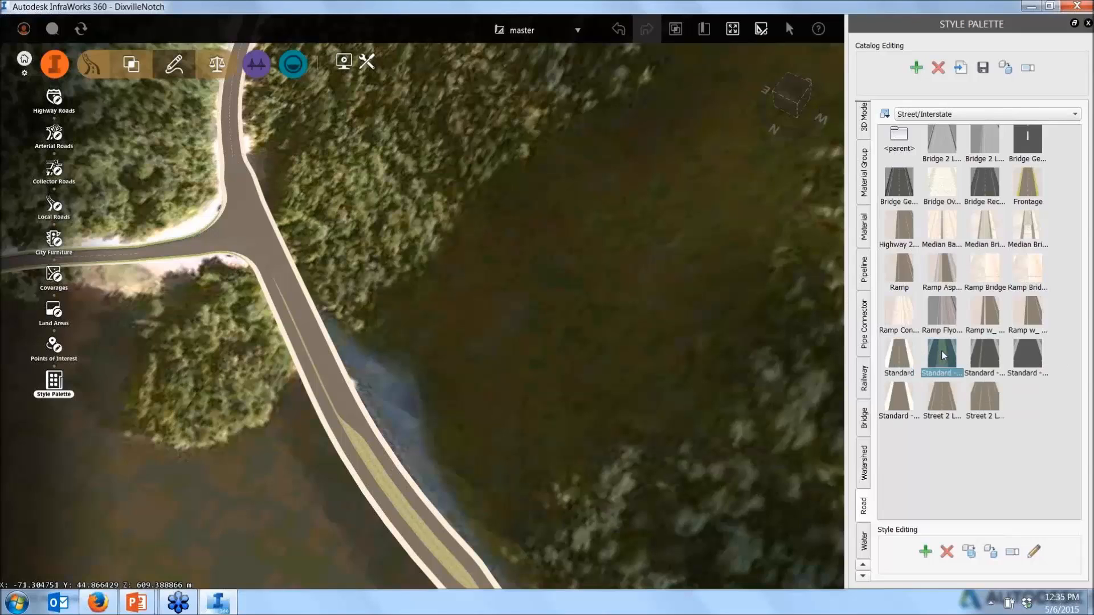
double_click(943, 356)
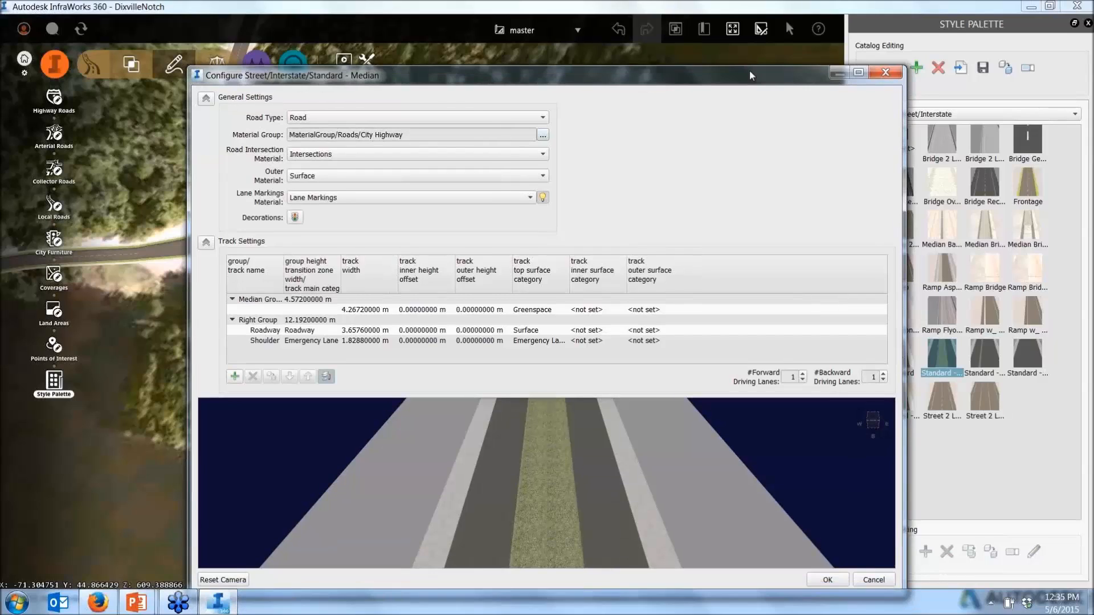
left_click_drag(750, 91, 750, 56)
left_click(264, 280)
left_click(268, 271)
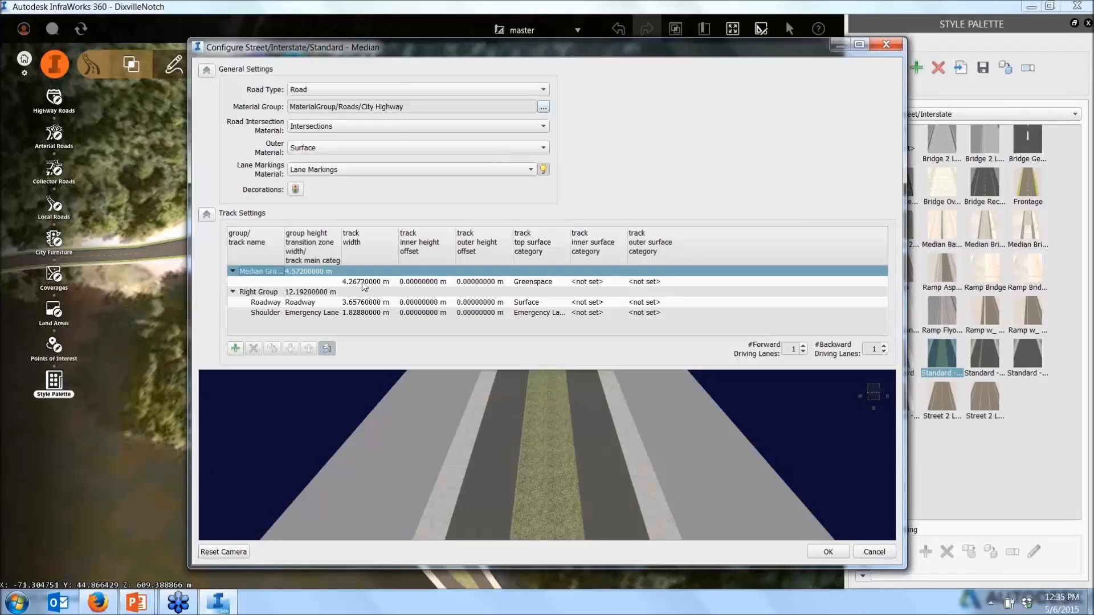
Try Emergency Lanes and Intersections as the top surface category of the median group's track.
left_click(551, 283)
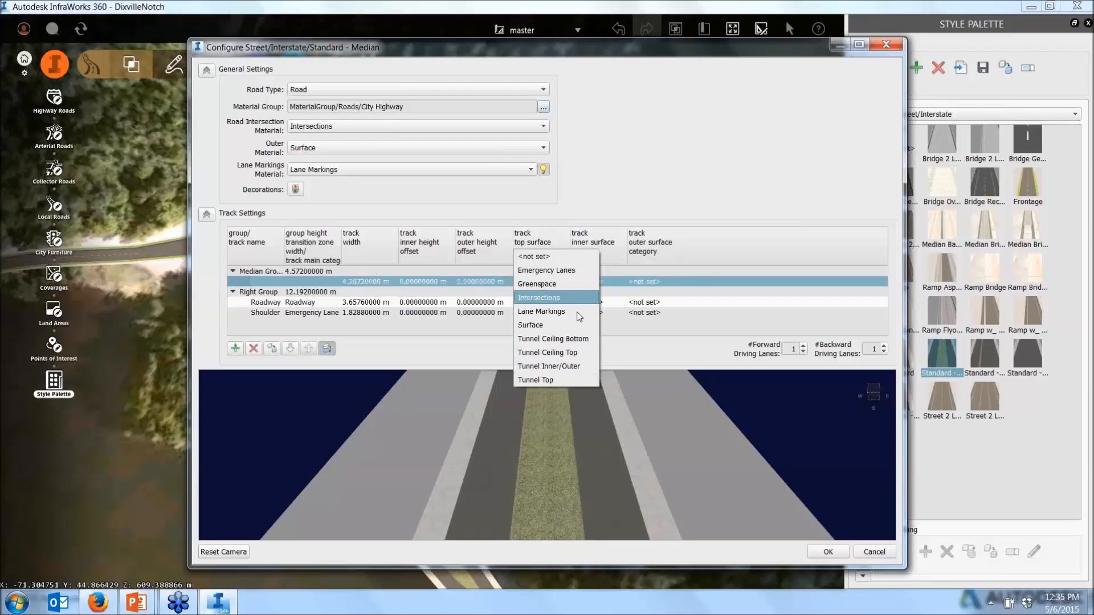
left_click(566, 271)
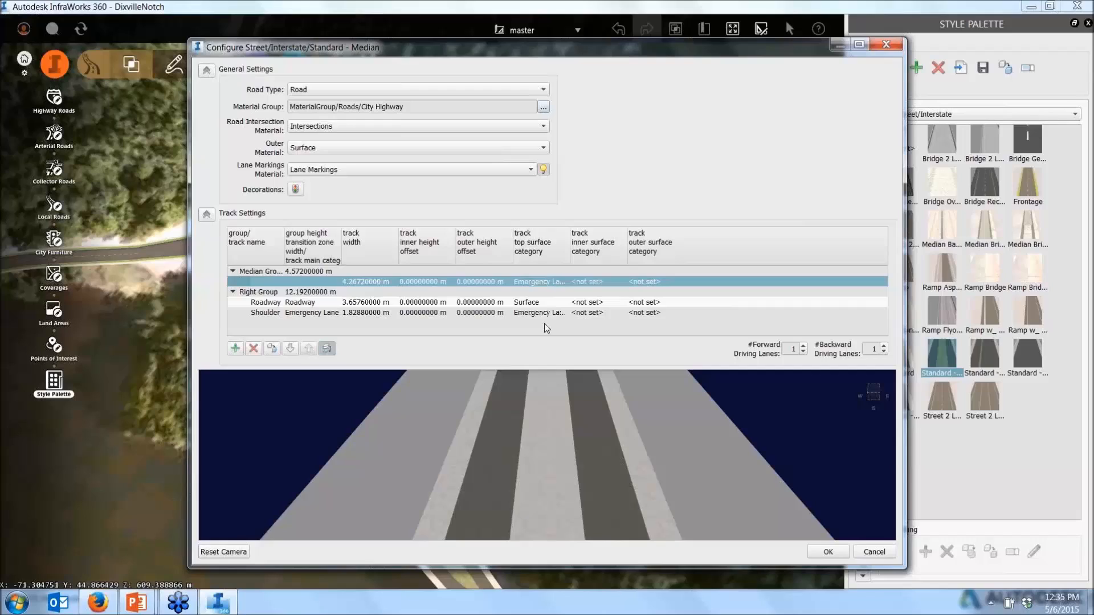
left_click(548, 281)
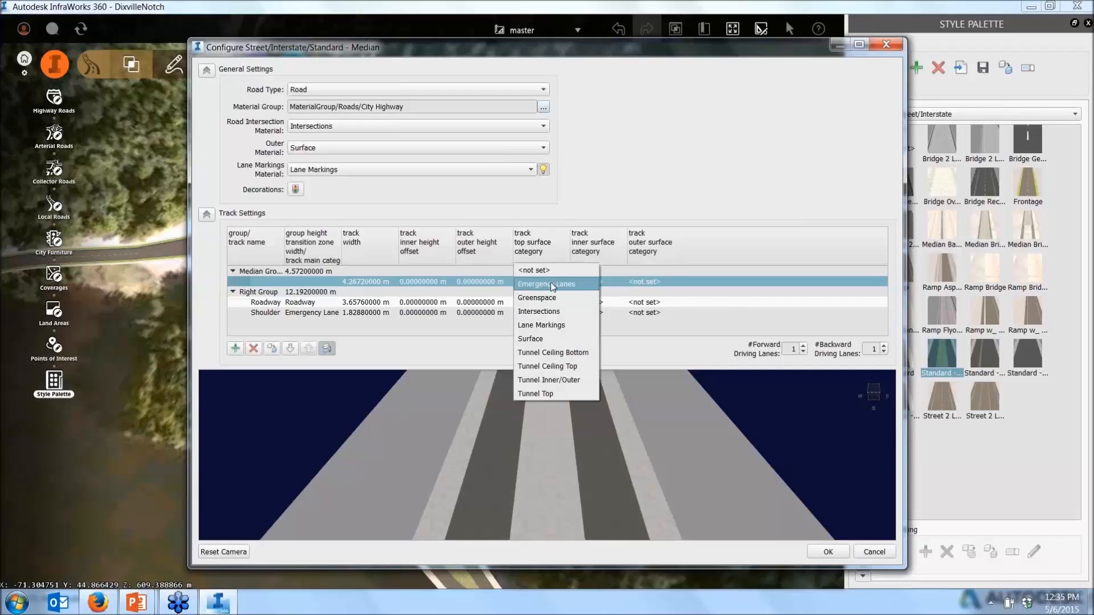
left_click(553, 314)
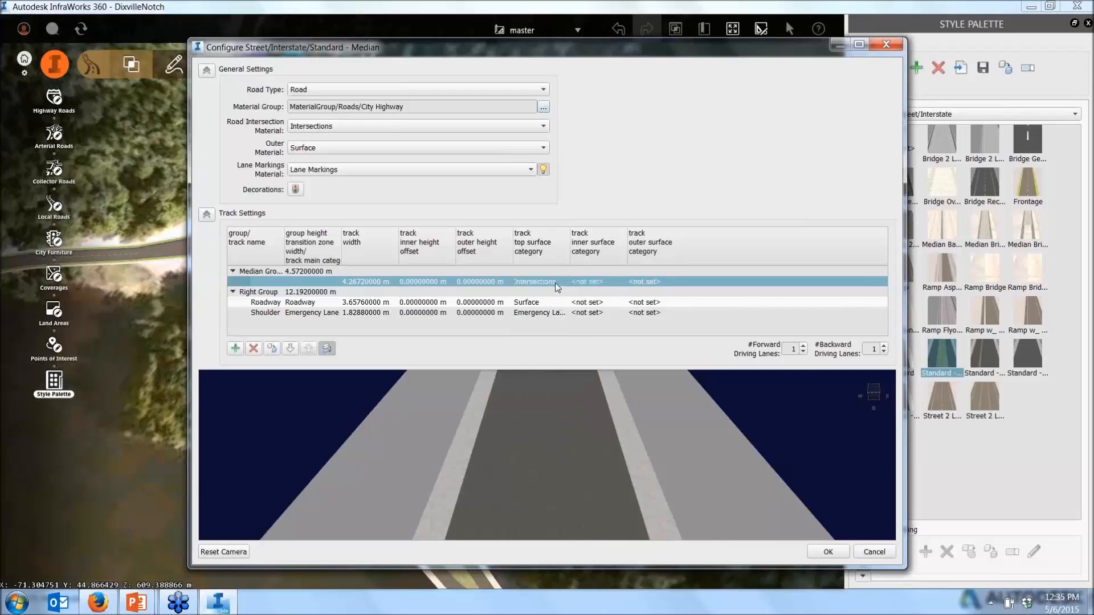
Set the median track's top surface category to Greenspace and accept the style configuration.
left_click(555, 283)
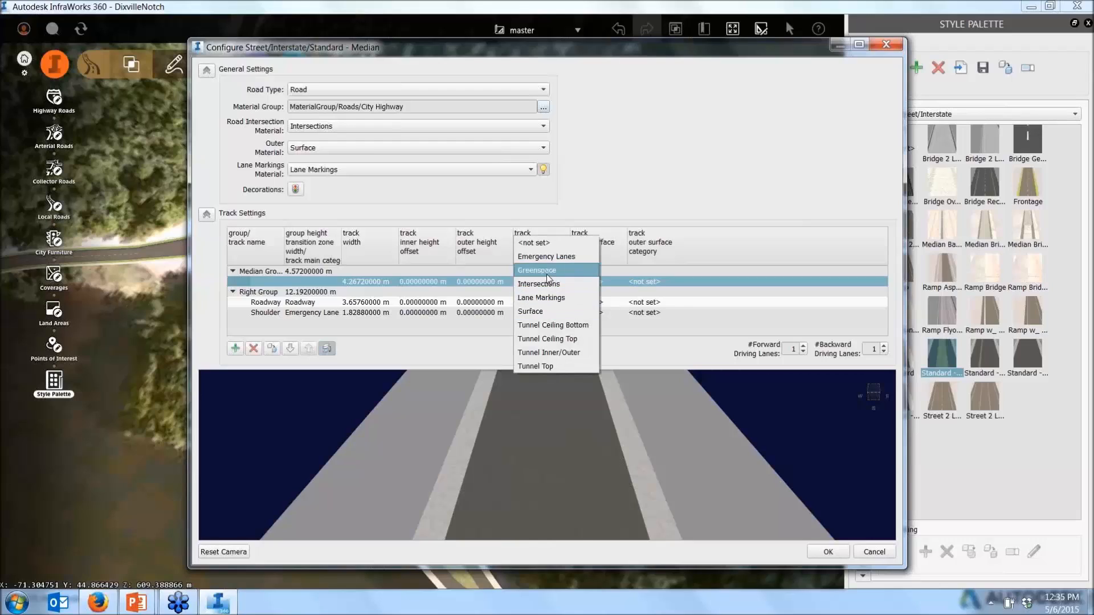
left_click(548, 270)
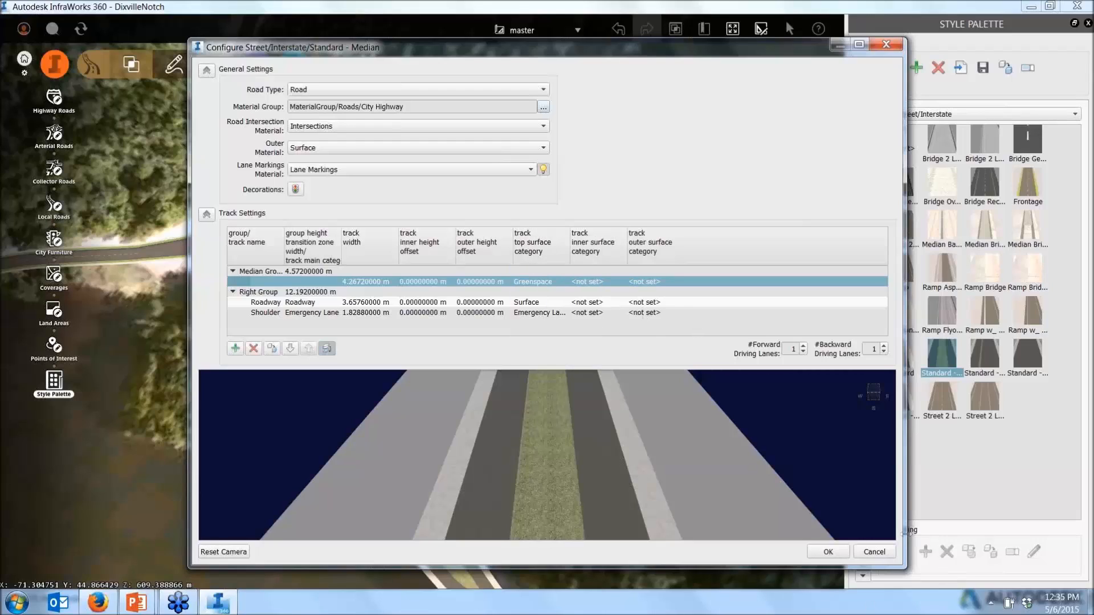
left_click(829, 552)
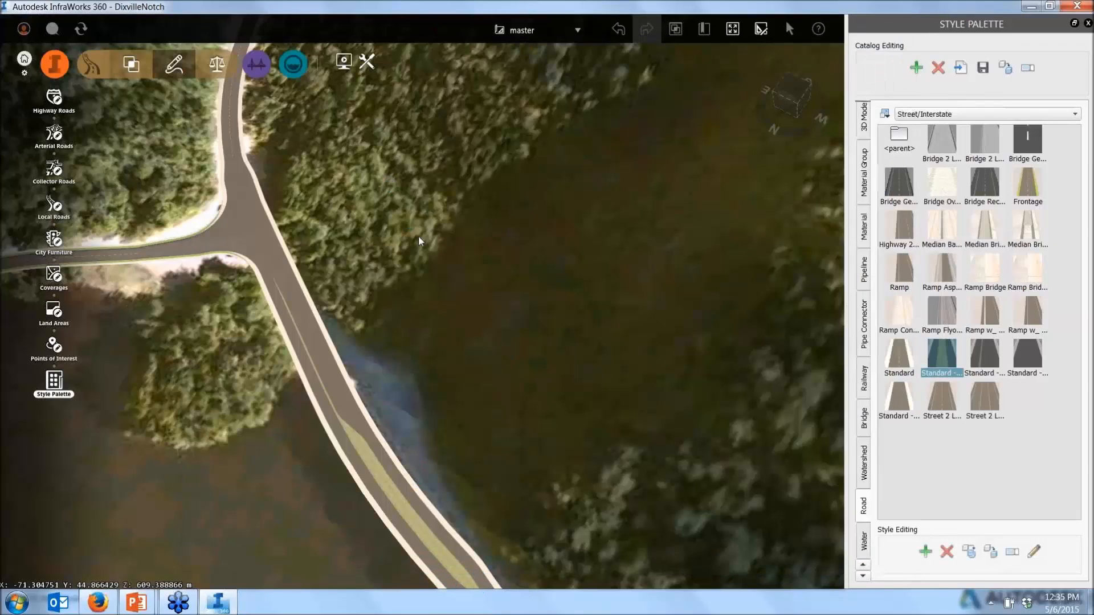
Open the configuration of the Standard - Median - Copy road style.
scroll(418, 235, "up", 1)
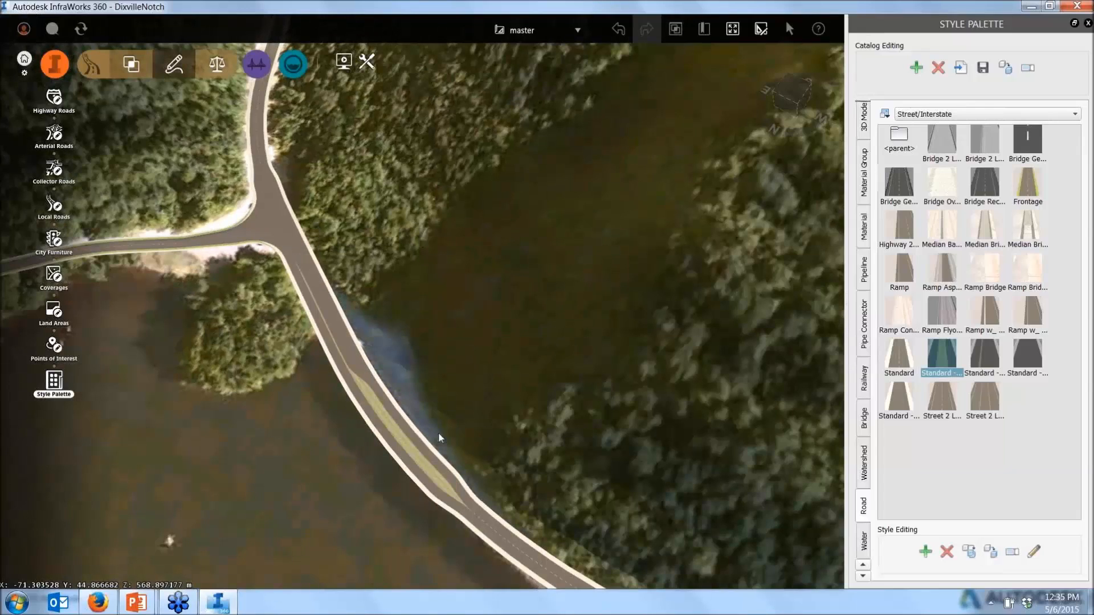
left_click(991, 356)
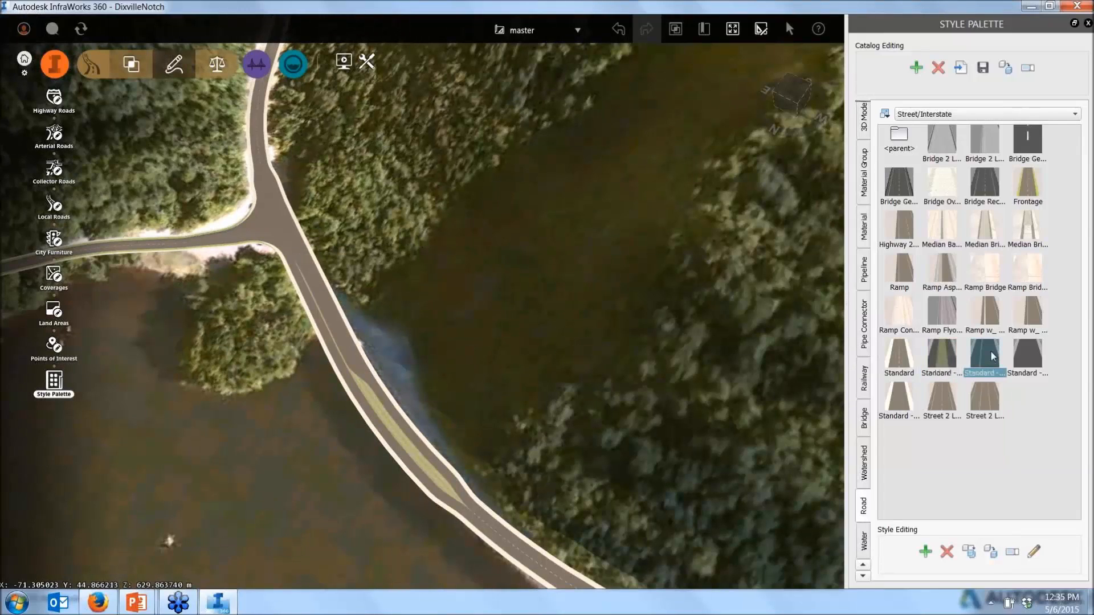
double_click(993, 356)
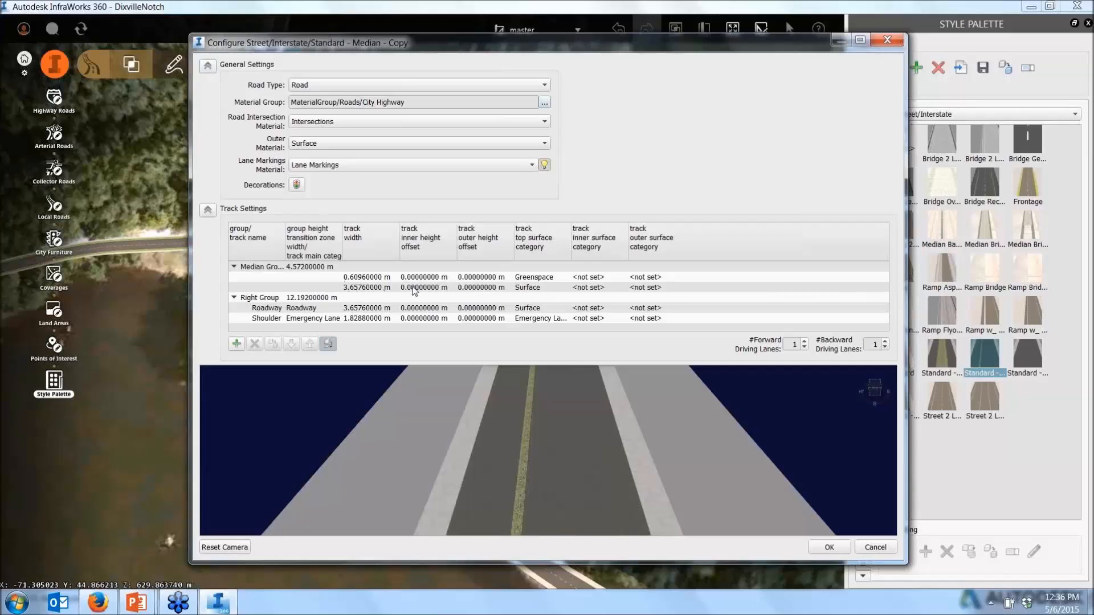
left_click(316, 287)
left_click(317, 287)
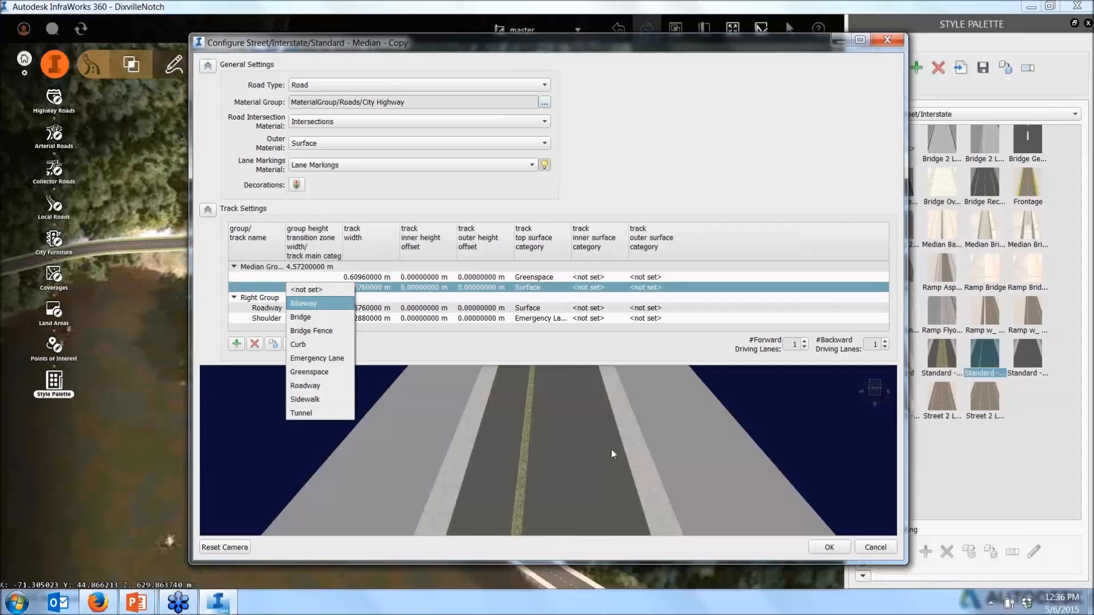
left_click(671, 351)
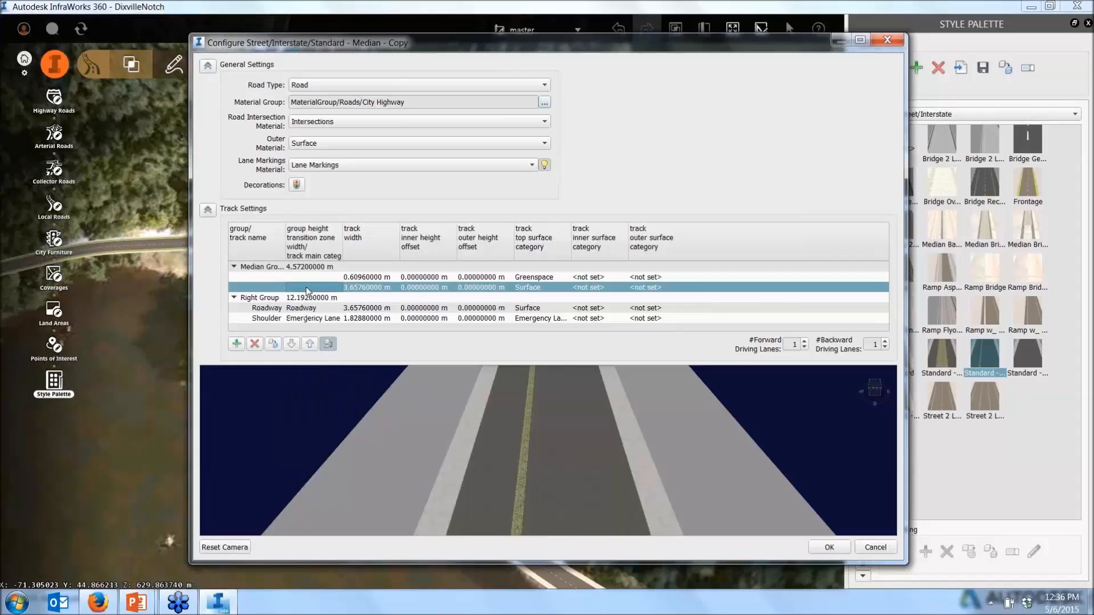
Name the median group's Surface track Lane and its Greenspace track Median, and accept the style configuration.
left_click(276, 291)
type("Lane")
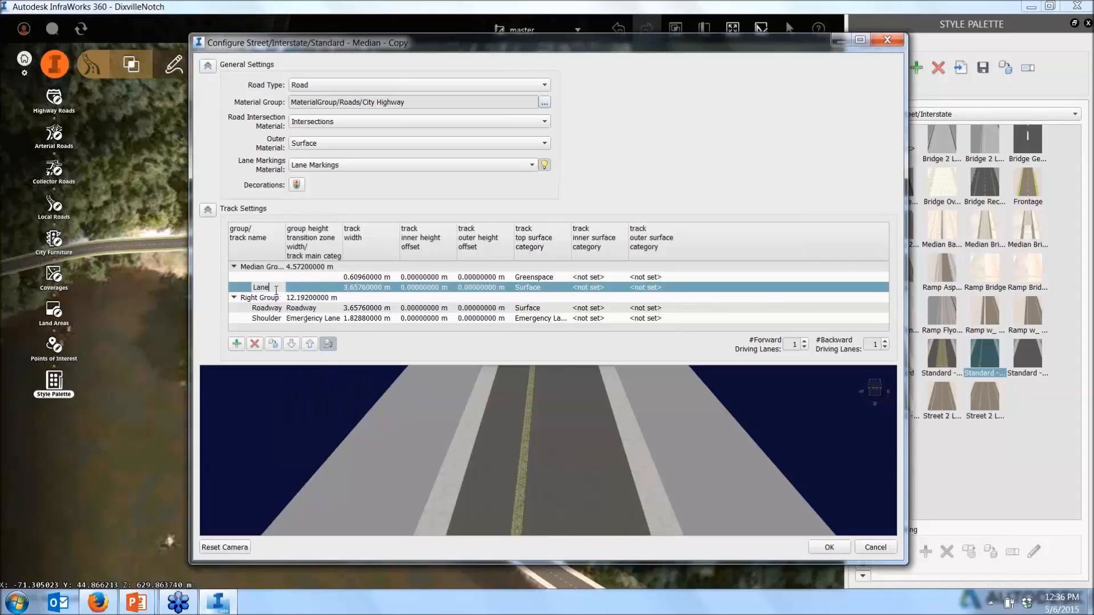
left_click(268, 278)
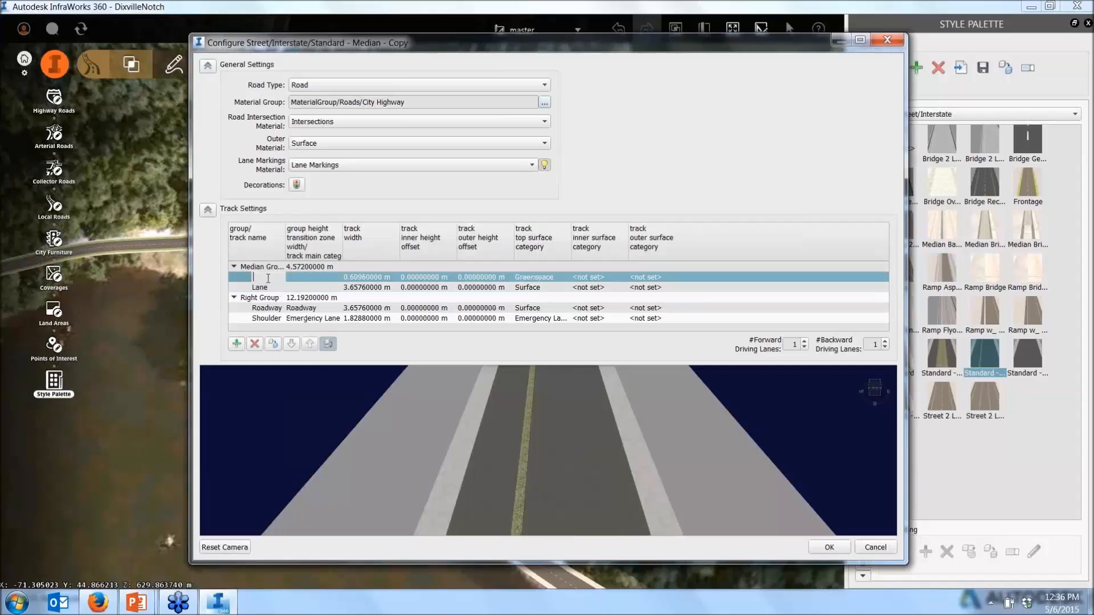
type("Median")
left_click(829, 547)
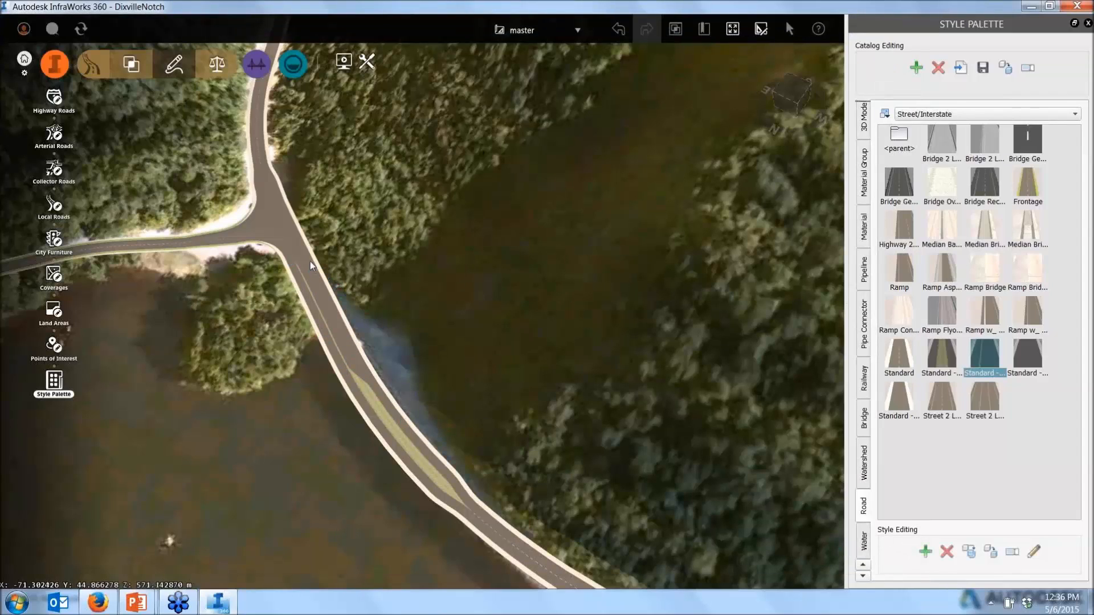
Open the Standard - Median - Copy (2) road style's configuration, review its median track width and surface, and close it.
left_click(1030, 353)
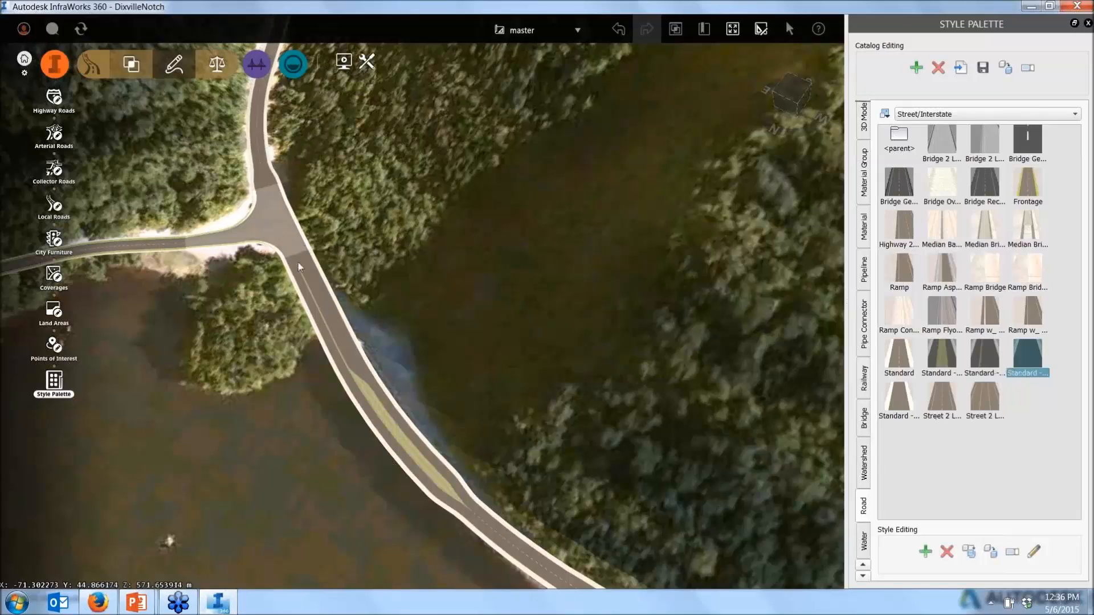
double_click(1031, 354)
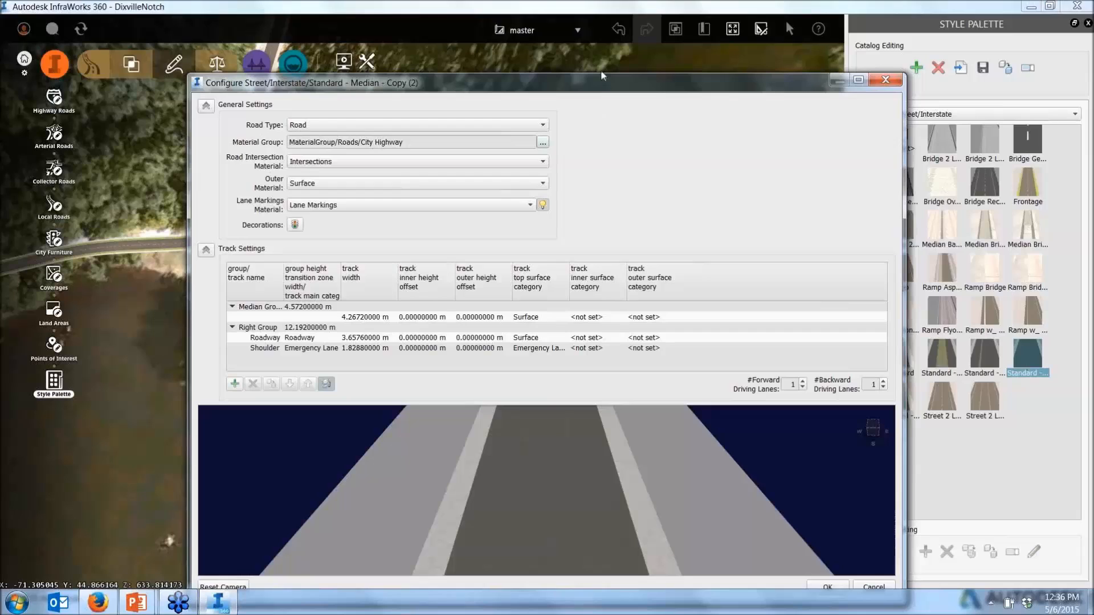
left_click_drag(602, 75, 595, 46)
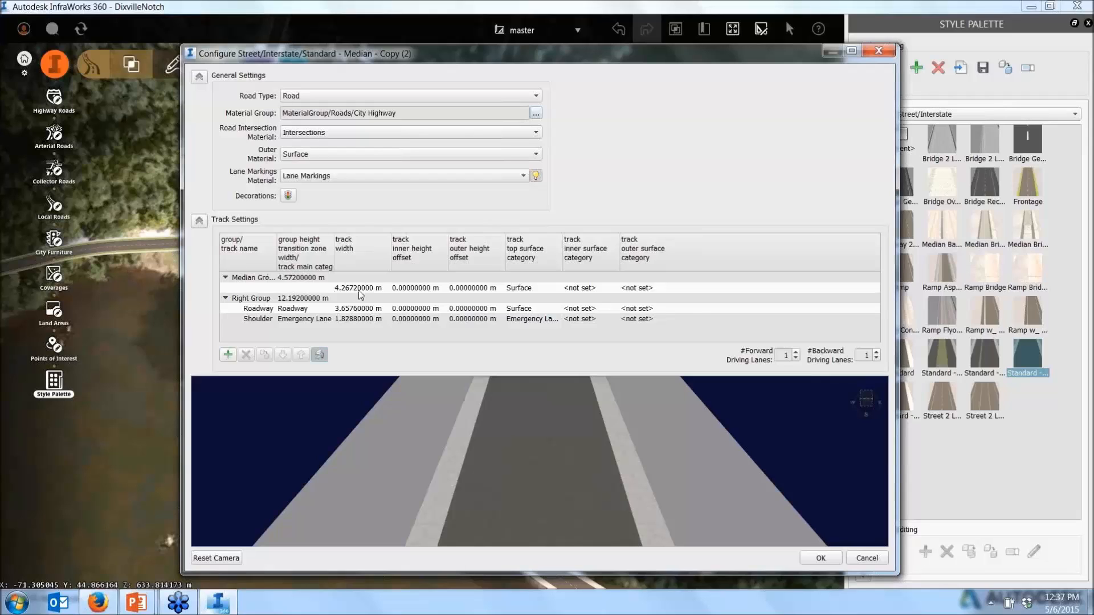
left_click(818, 558)
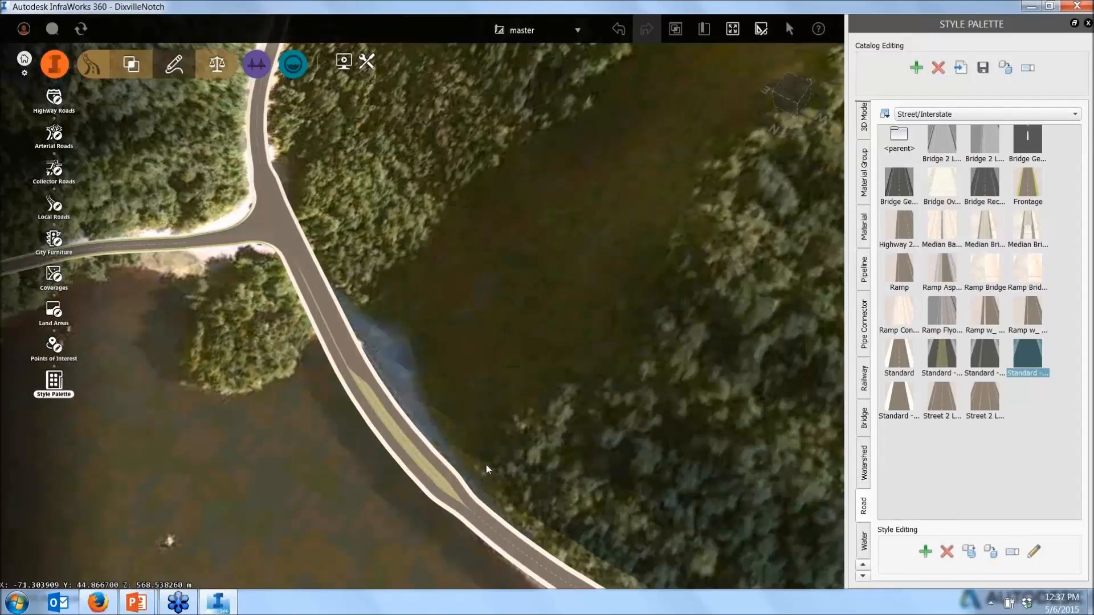
Reopen the Standard - Median - Copy road style's configuration and open the Median track's name for editing.
left_click_drag(486, 466, 449, 415)
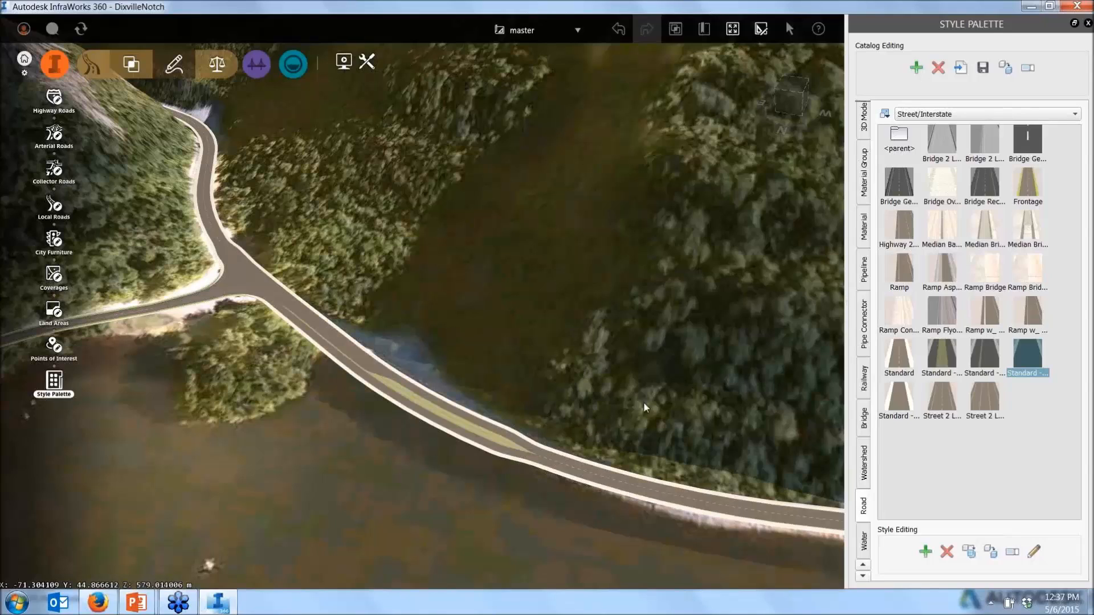
left_click(979, 351)
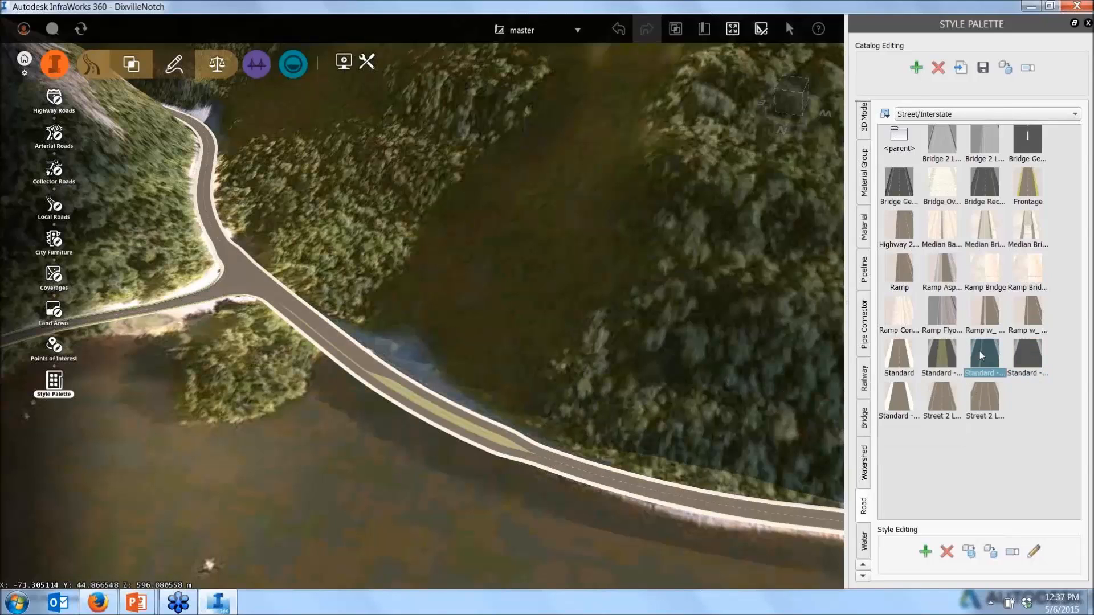
double_click(980, 352)
left_click(251, 316)
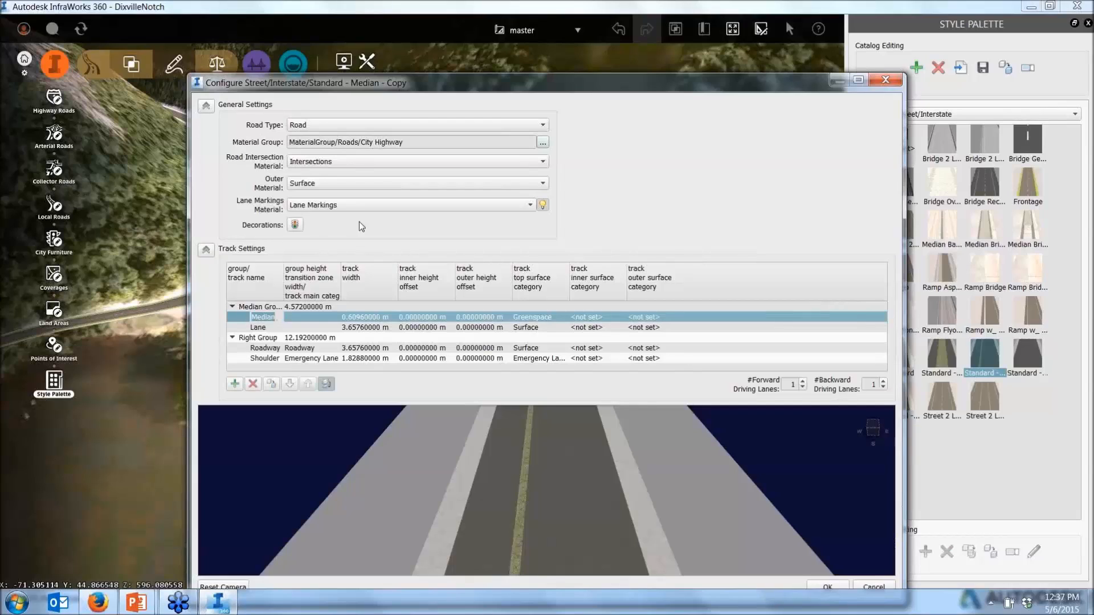
Try the Median track below the Lane track, restore its order, and close the style configuration and style palette.
left_click(238, 315)
left_click(290, 384)
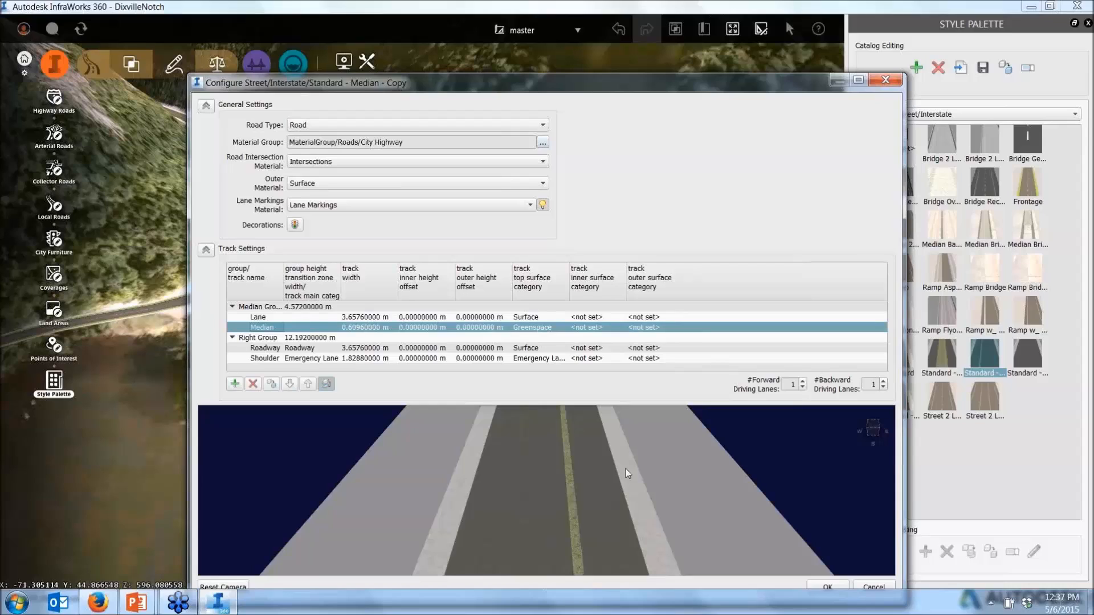
left_click(308, 384)
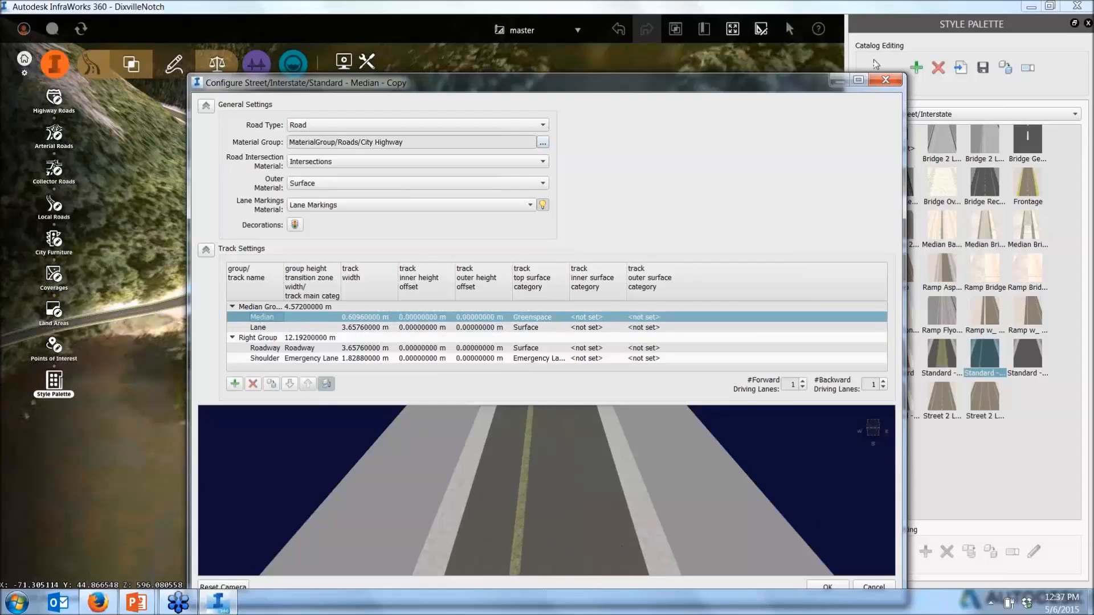
left_click(886, 80)
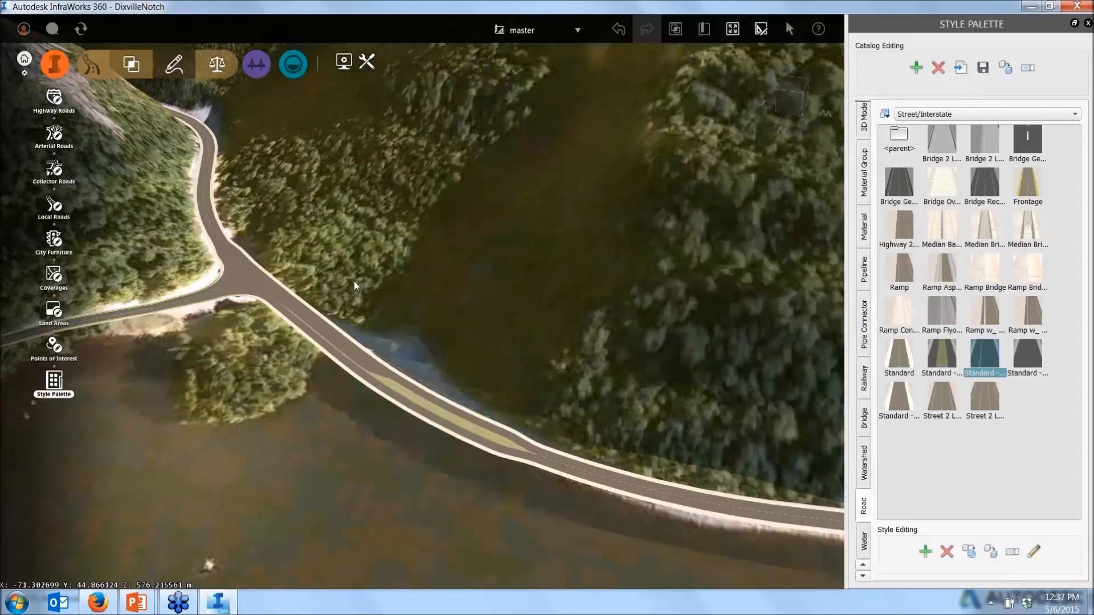
scroll(354, 281, "down", 2)
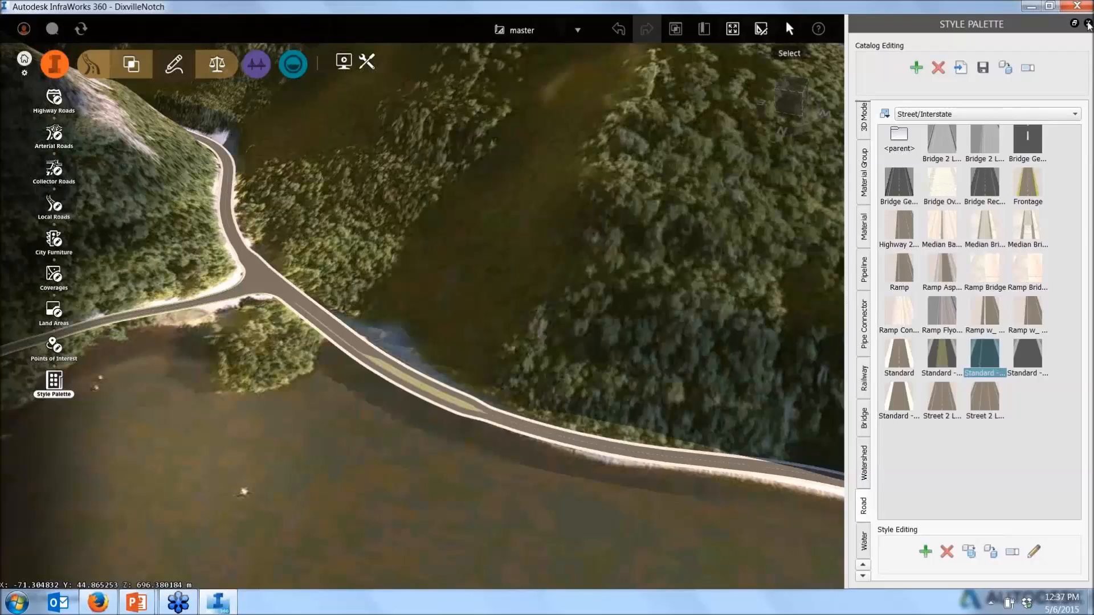
left_click(1089, 24)
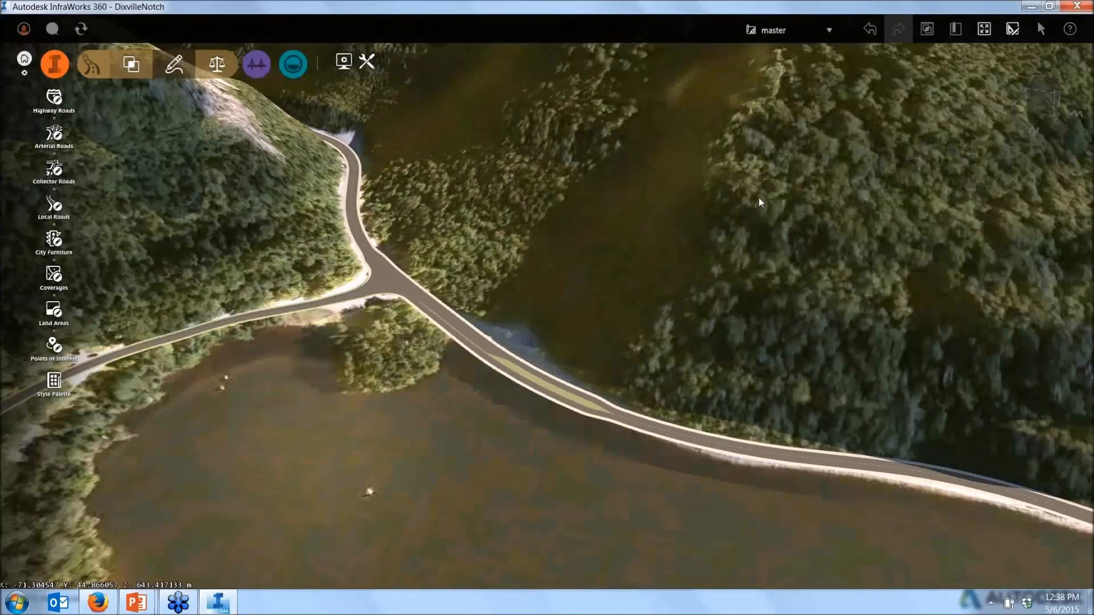
Select the State Route 26 style zone that contains the wide median.
scroll(616, 192, "up", 2)
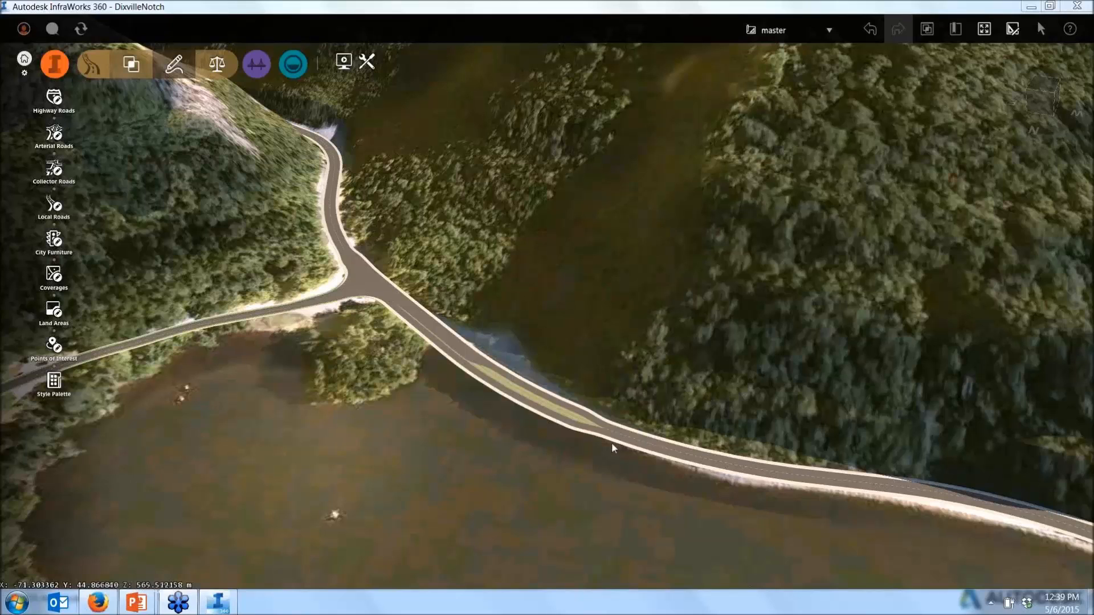
left_click(556, 441)
scroll(555, 440, "up", 6)
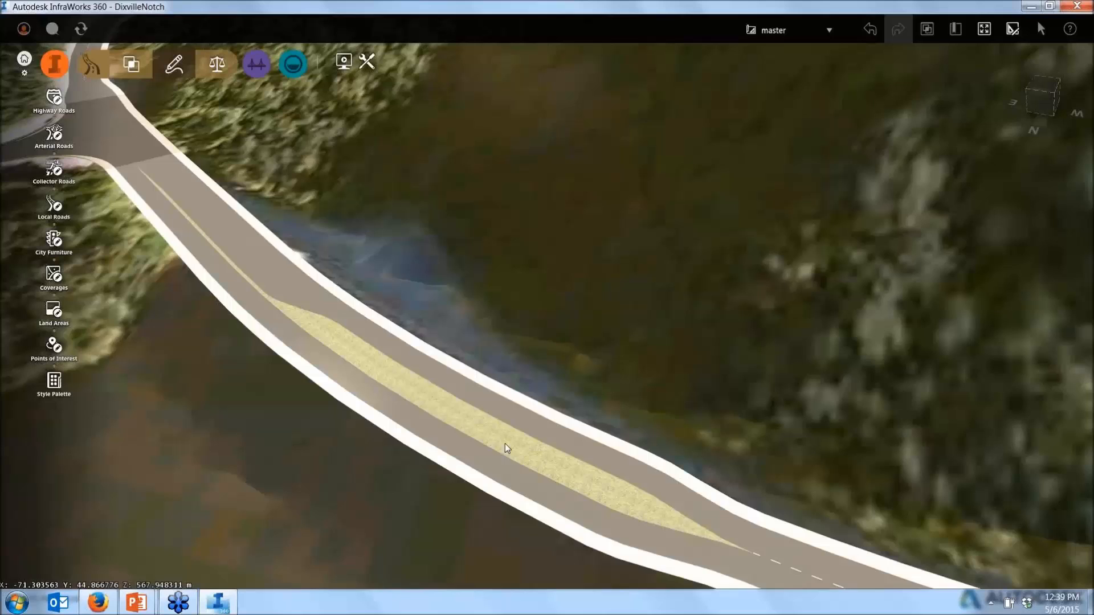
left_click(506, 448)
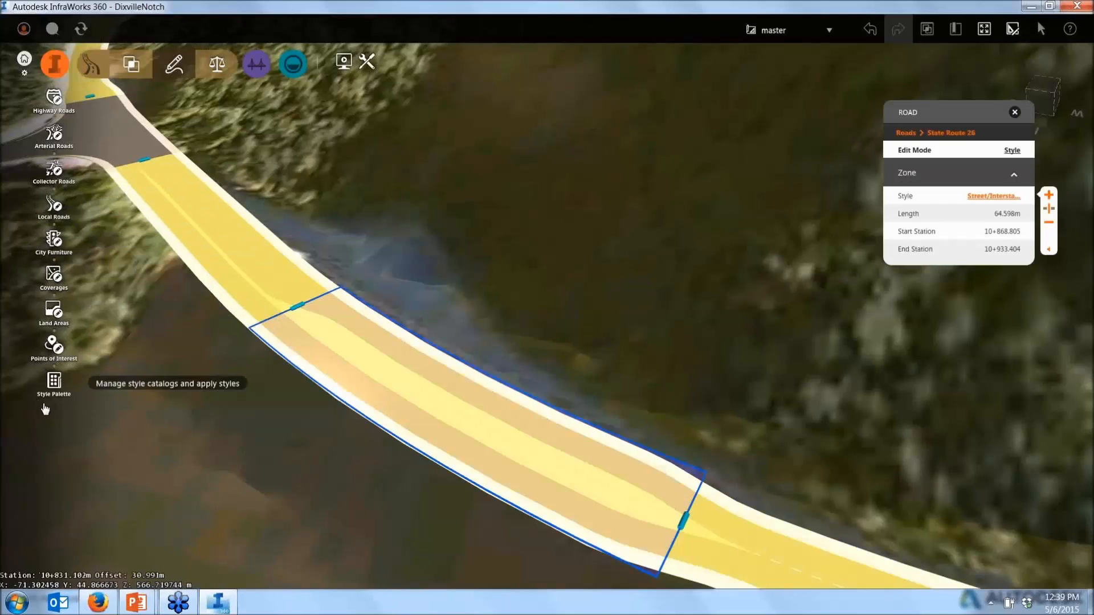
Open the Standard - Median road style from the Street/Interstate catalog for configuration.
left_click(54, 382)
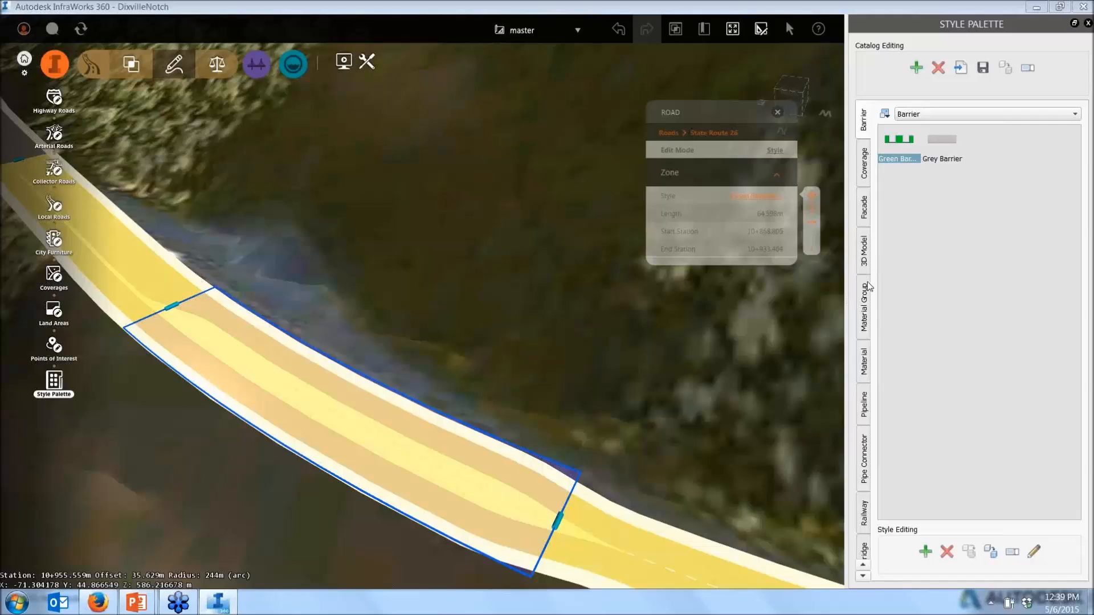
left_click(863, 576)
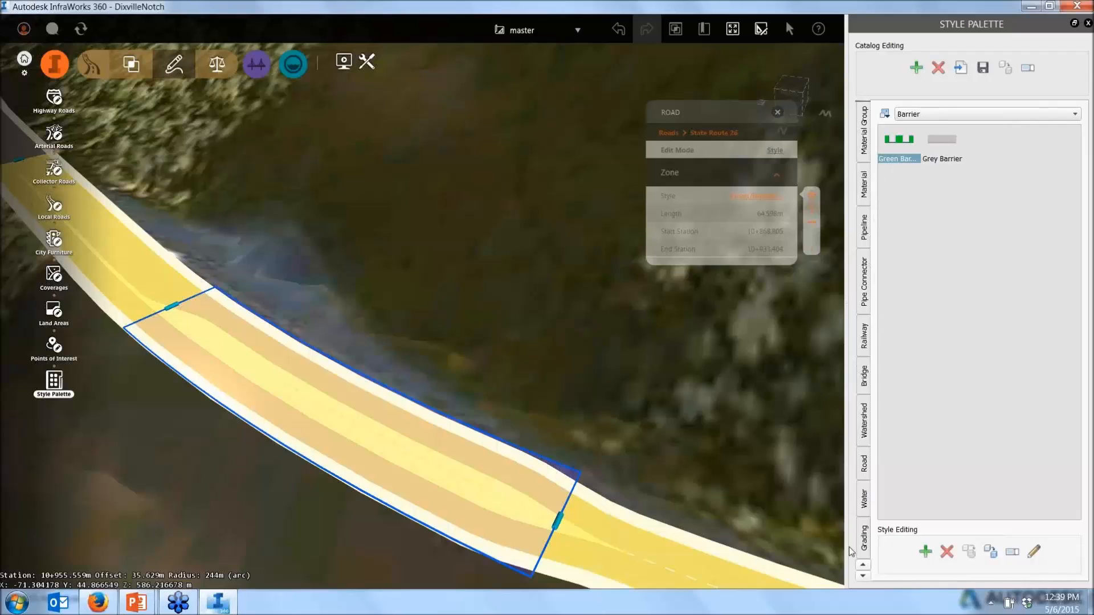
left_click(864, 465)
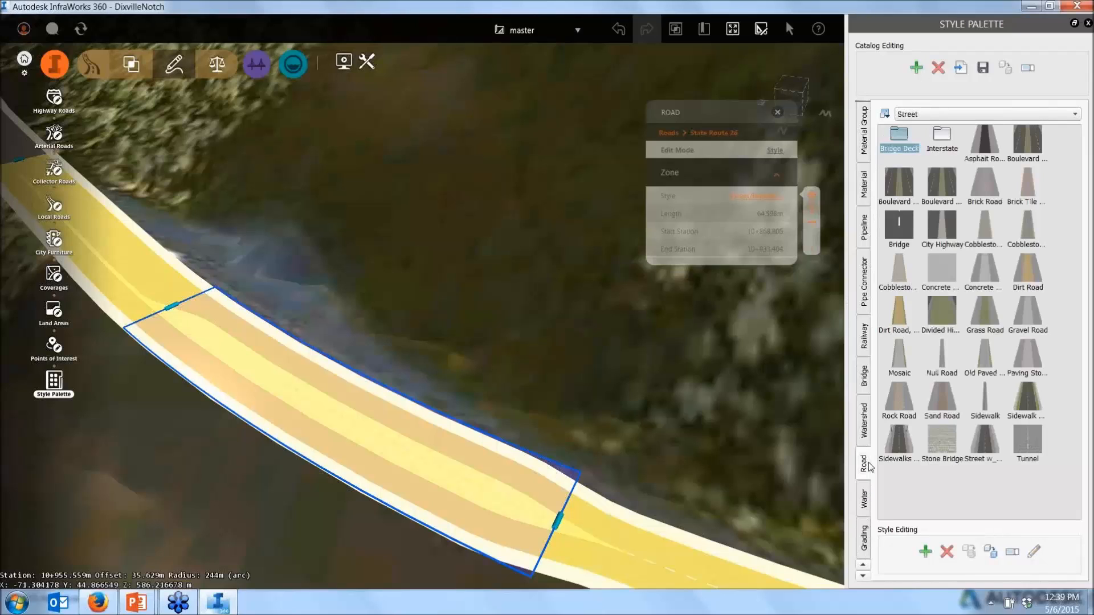
double_click(941, 141)
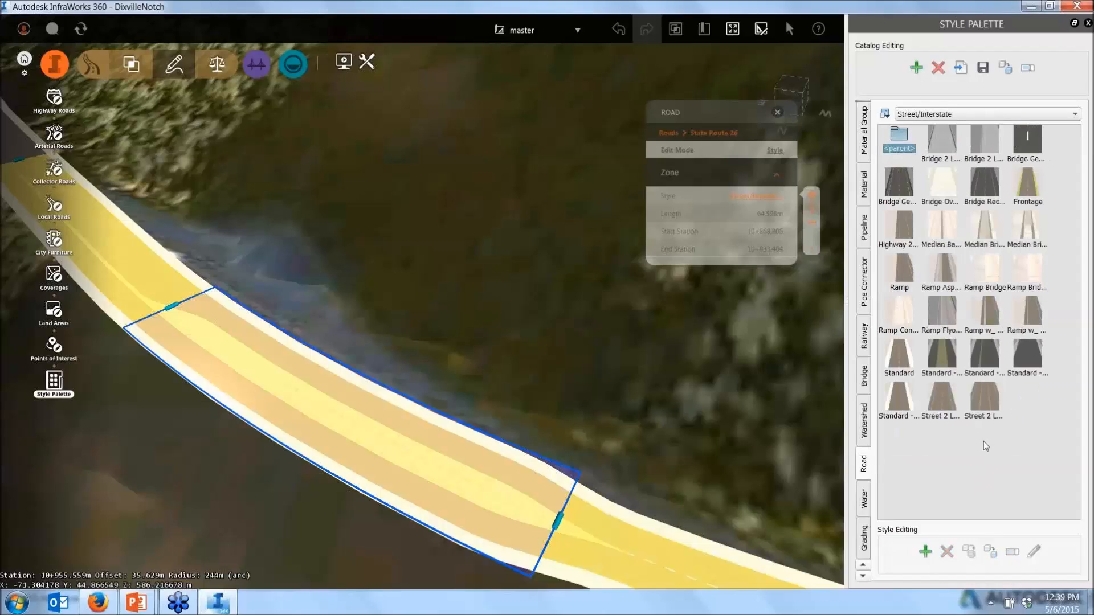
left_click(950, 355)
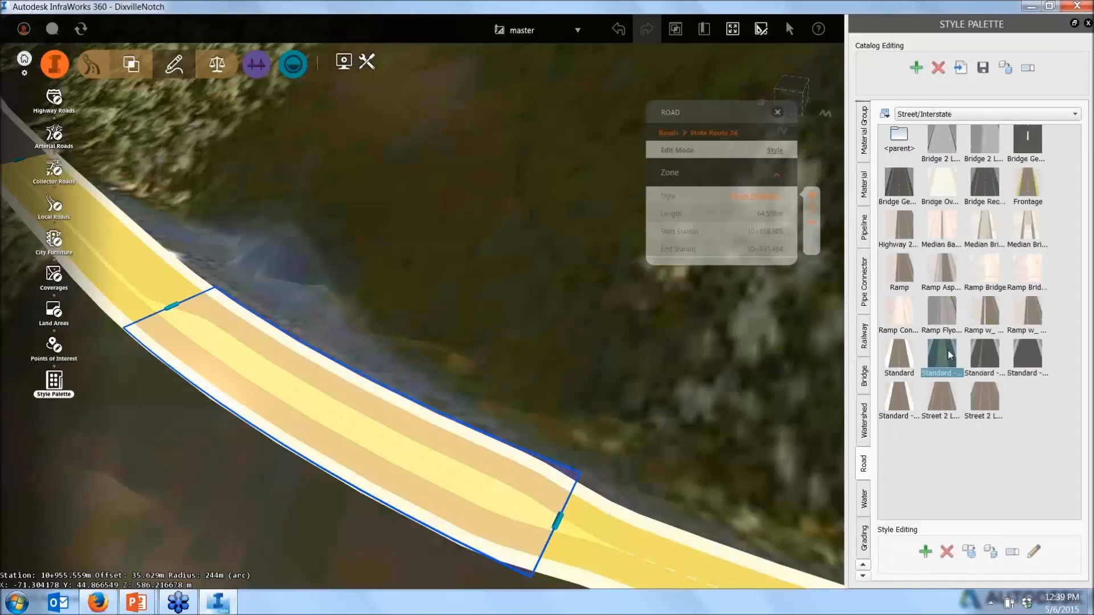
double_click(949, 355)
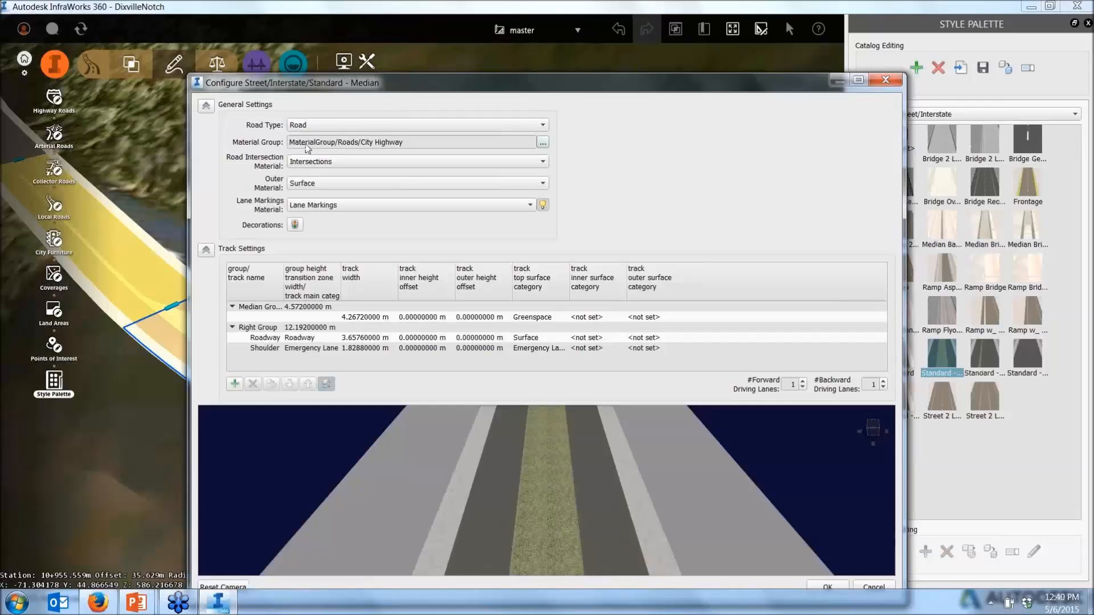
Review the available road material groups and the median track's top surface categories, and close the style without changes.
left_click(543, 143)
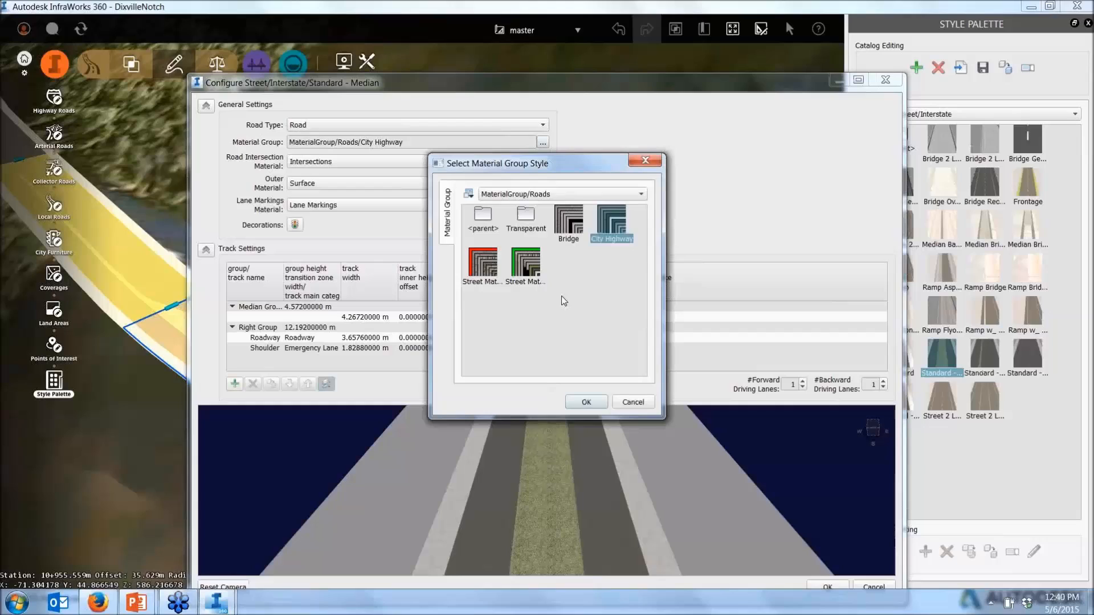
left_click(653, 159)
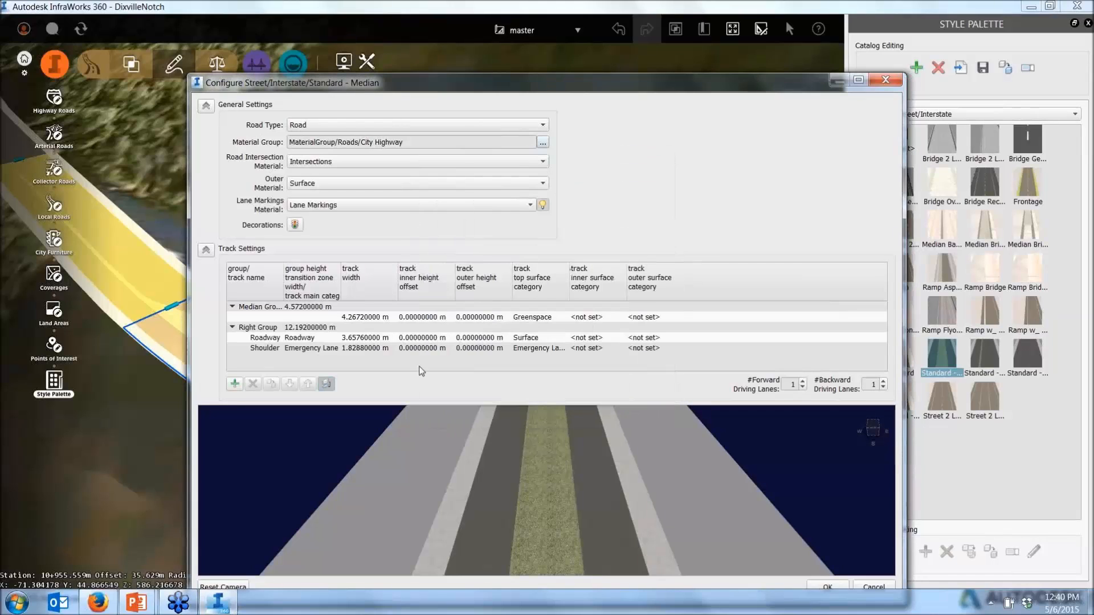
left_click(556, 318)
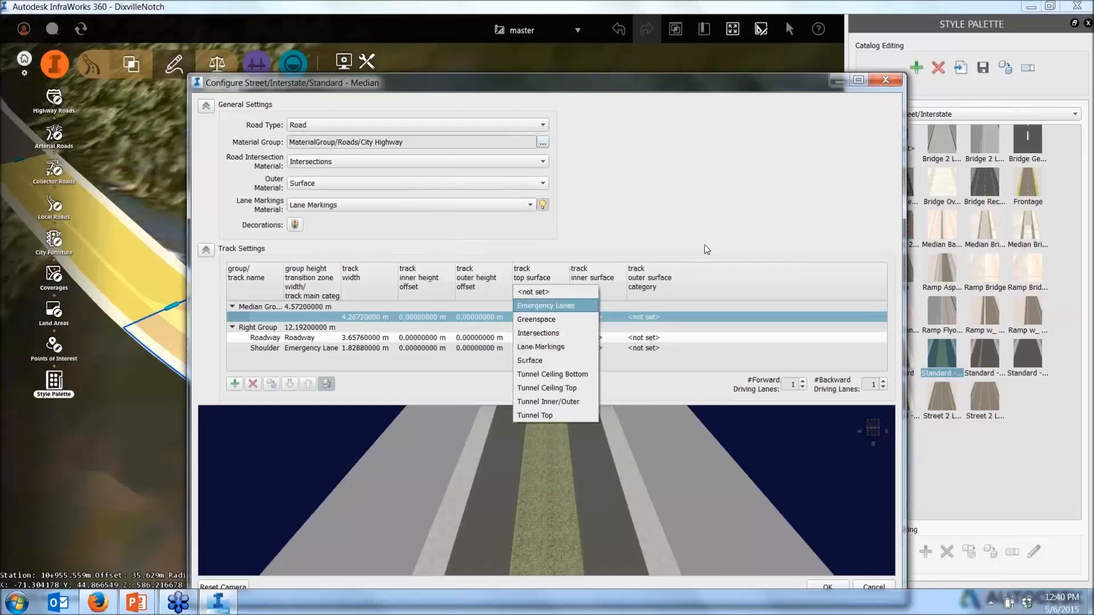
left_click(714, 165)
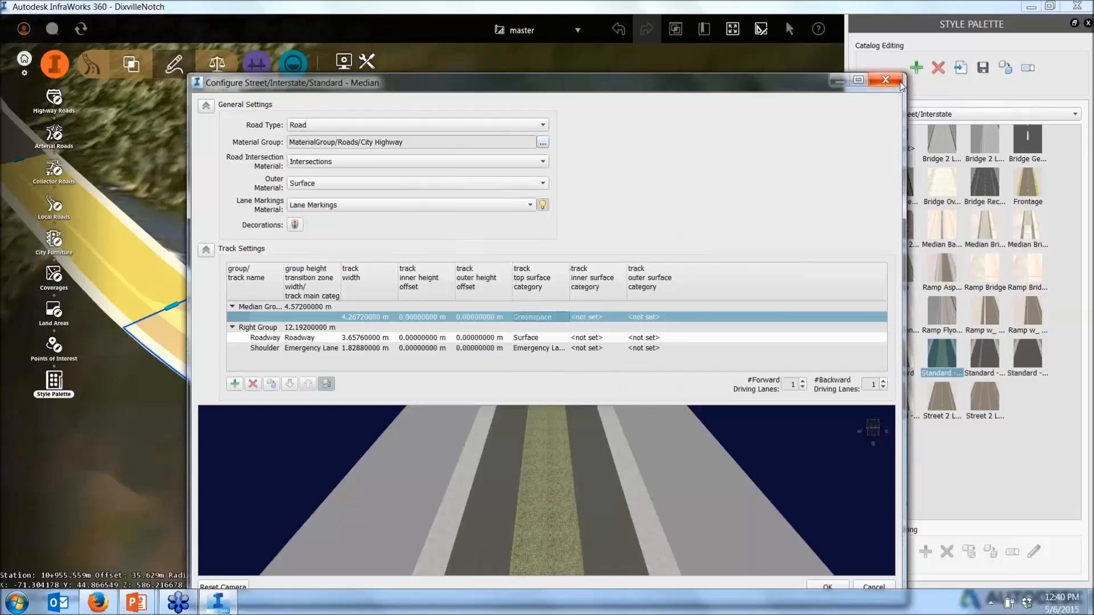
left_click(885, 80)
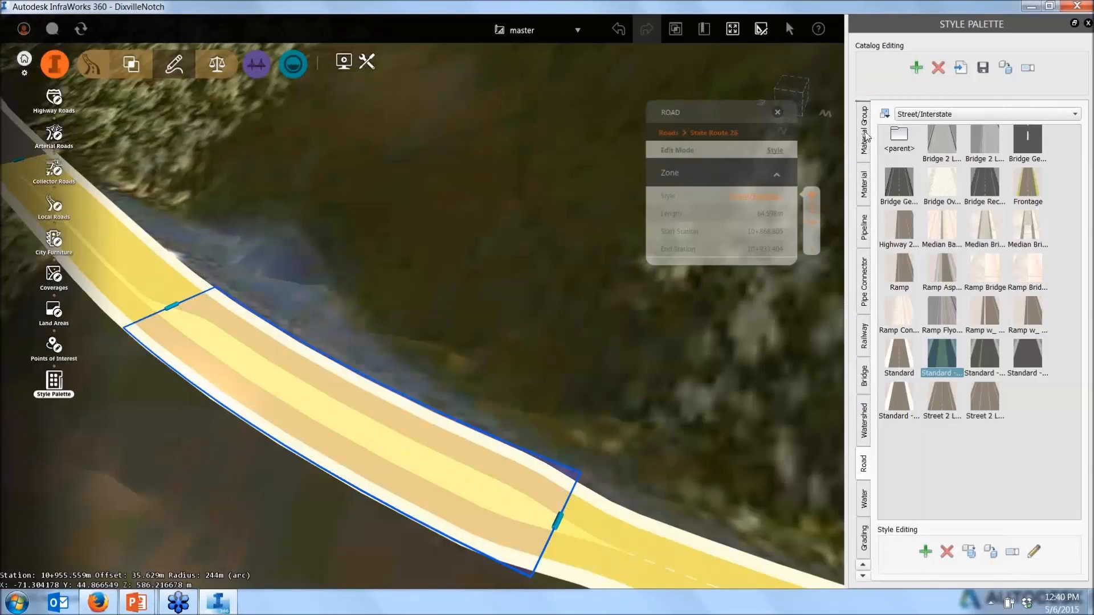
Check which material group the Standard - Median road style uses.
left_click(864, 137)
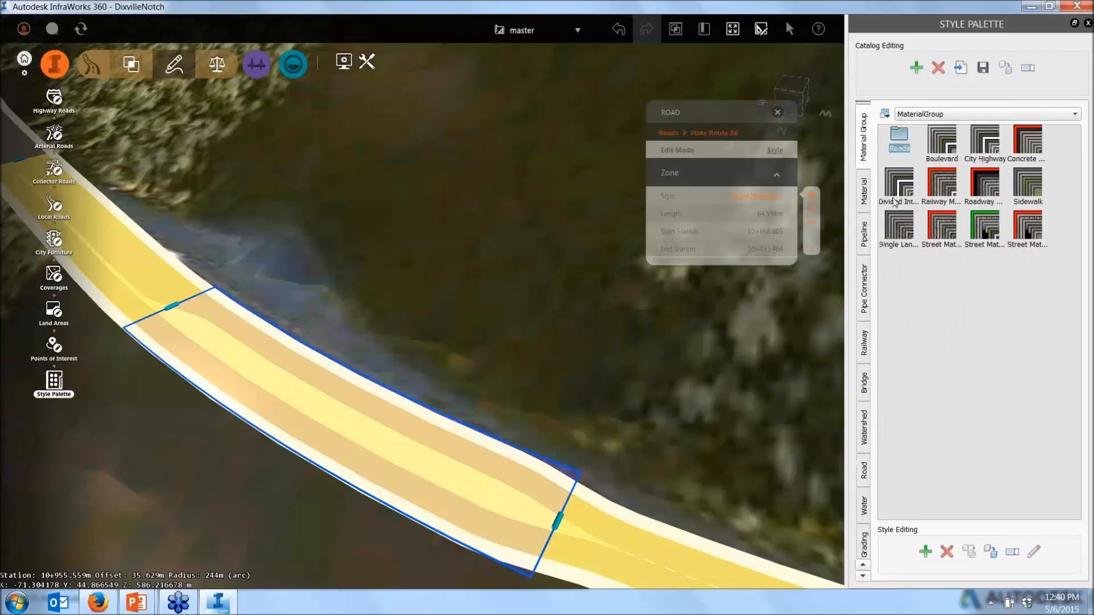
left_click(864, 470)
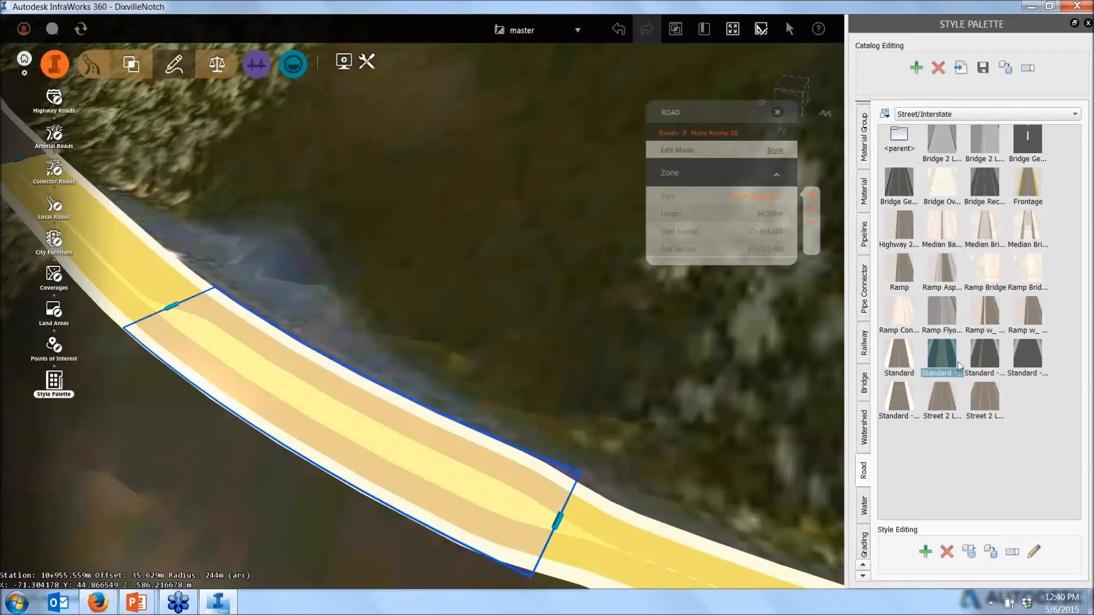
left_click(943, 352)
double_click(943, 352)
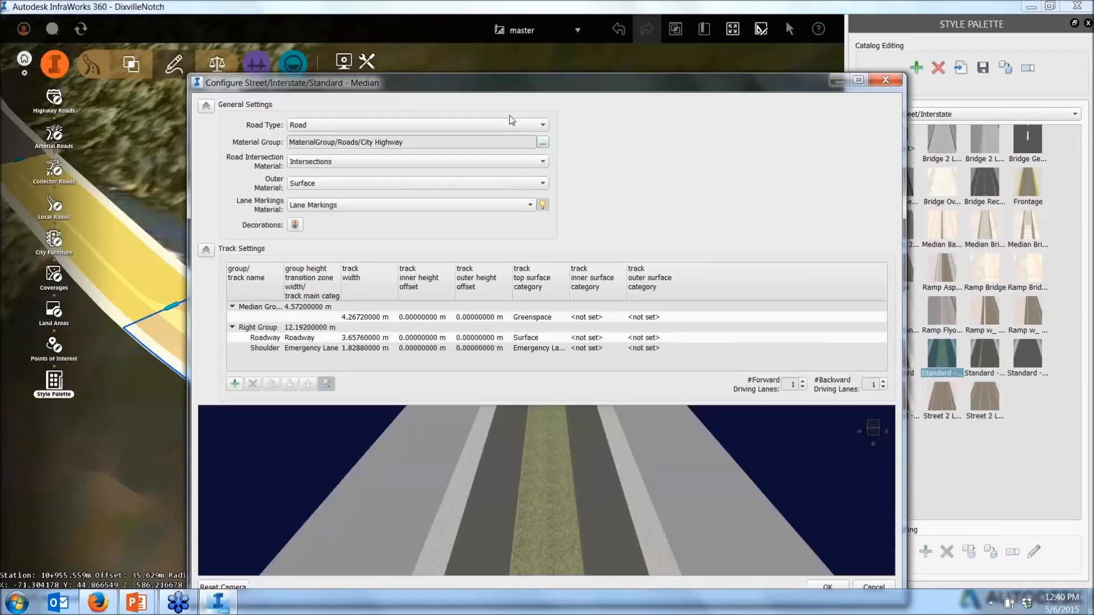
left_click(886, 80)
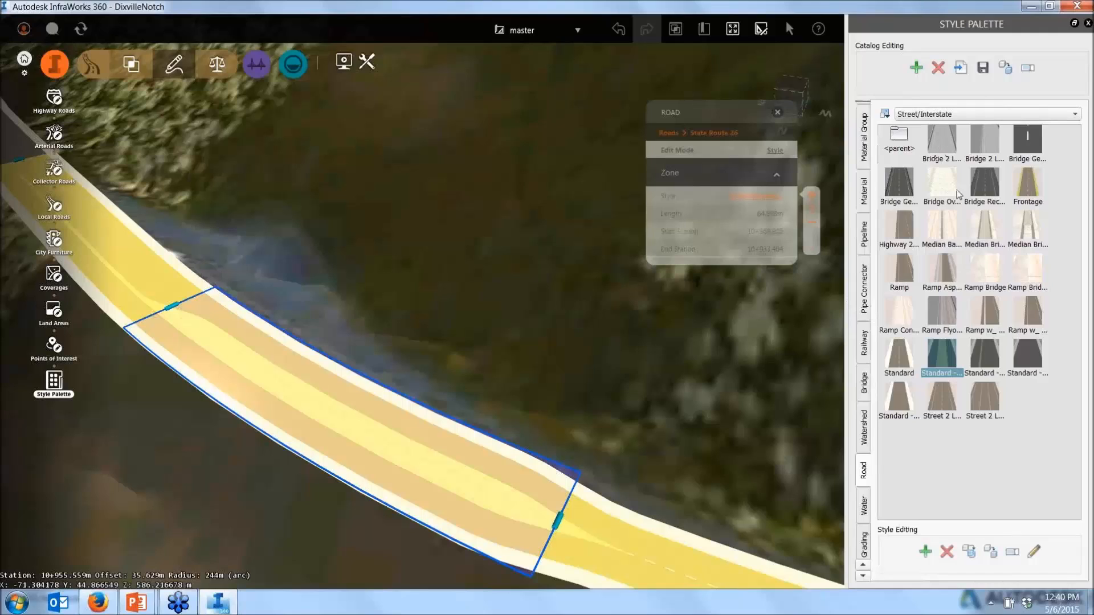
Open the City Highway material group for configuration and enlarge its window to show all material mappings.
left_click(902, 142)
double_click(902, 141)
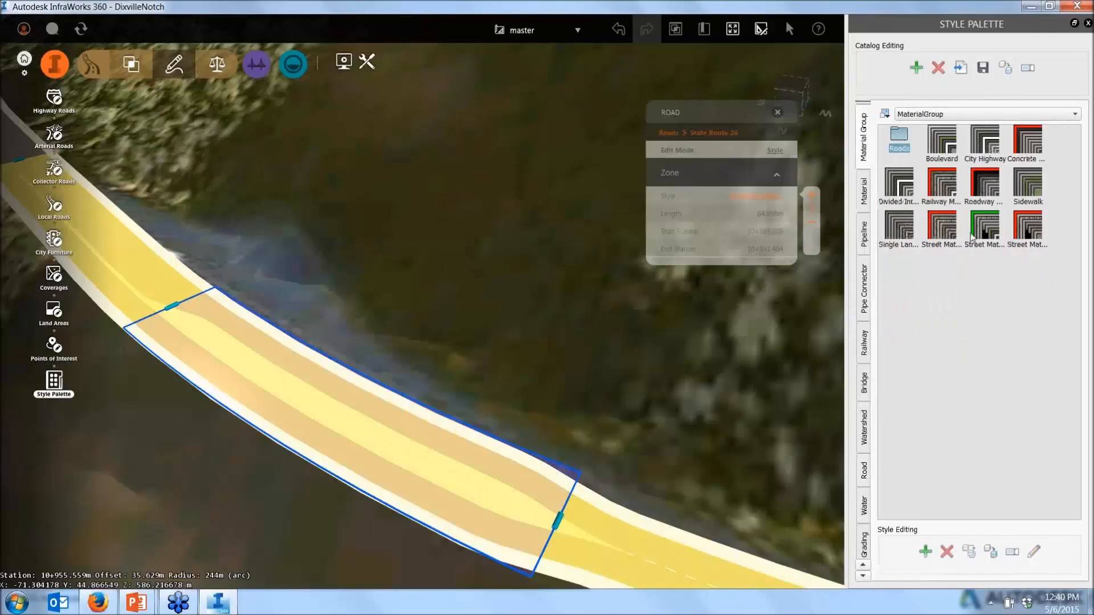
left_click(989, 147)
double_click(989, 147)
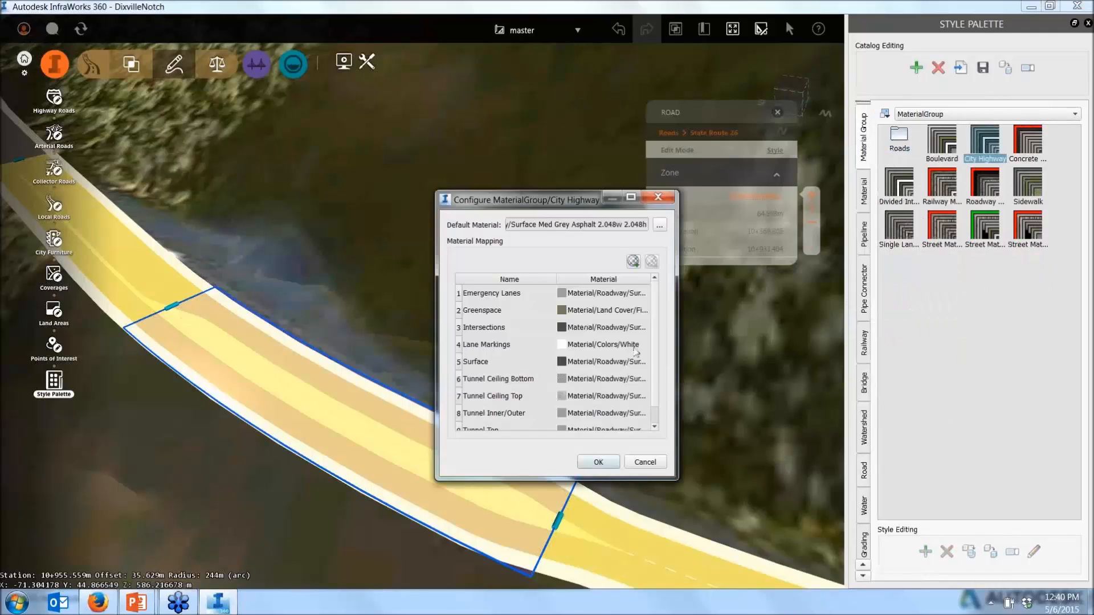
left_click_drag(673, 478, 705, 554)
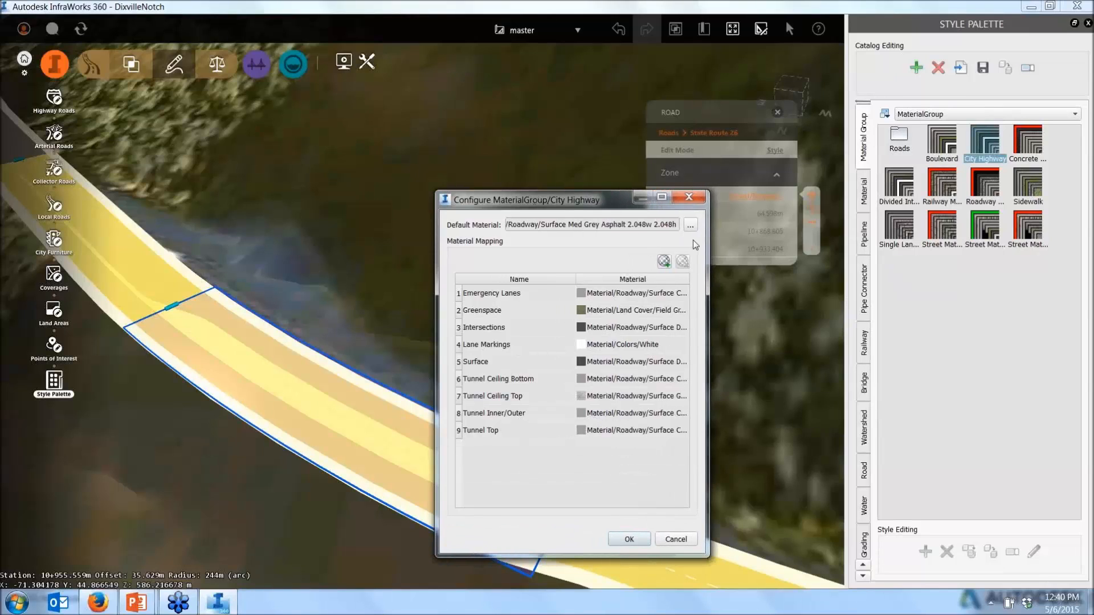
Add a material mapping named Median to the City Highway material group.
left_click(664, 262)
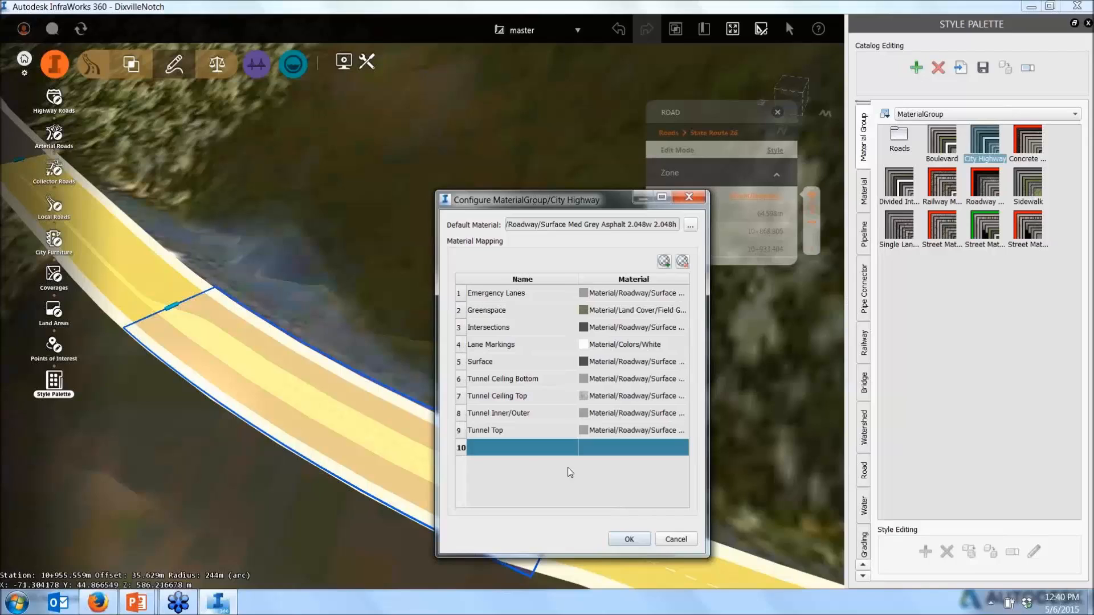
left_click(519, 454)
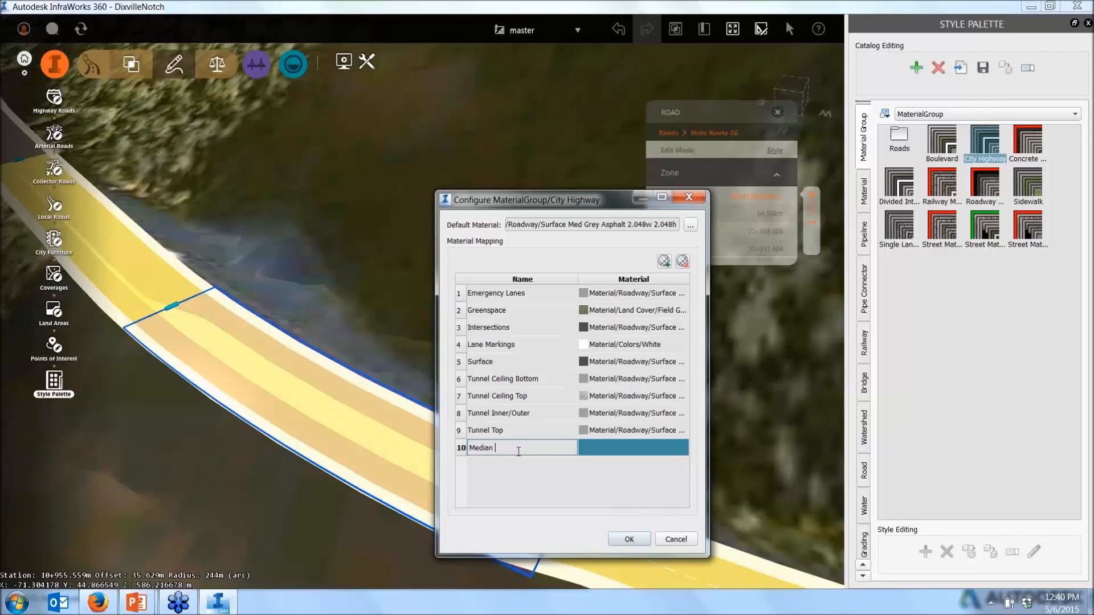
type("Median")
Assign the grey paver surface from Material/Roadway to the Median mapping and save the City Highway material group.
left_click(610, 458)
left_click(609, 458)
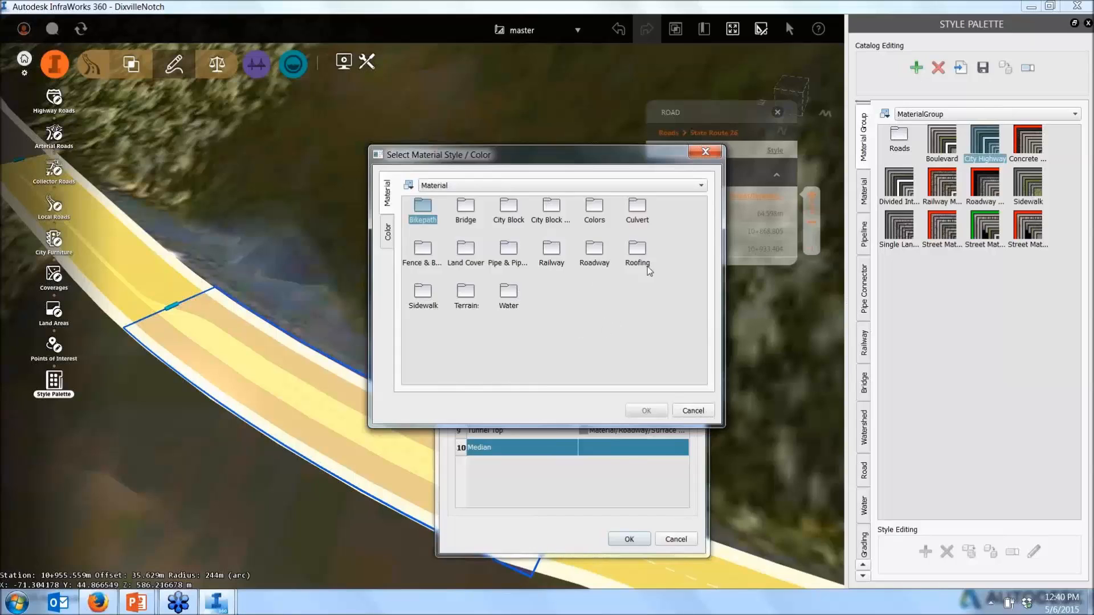
double_click(592, 255)
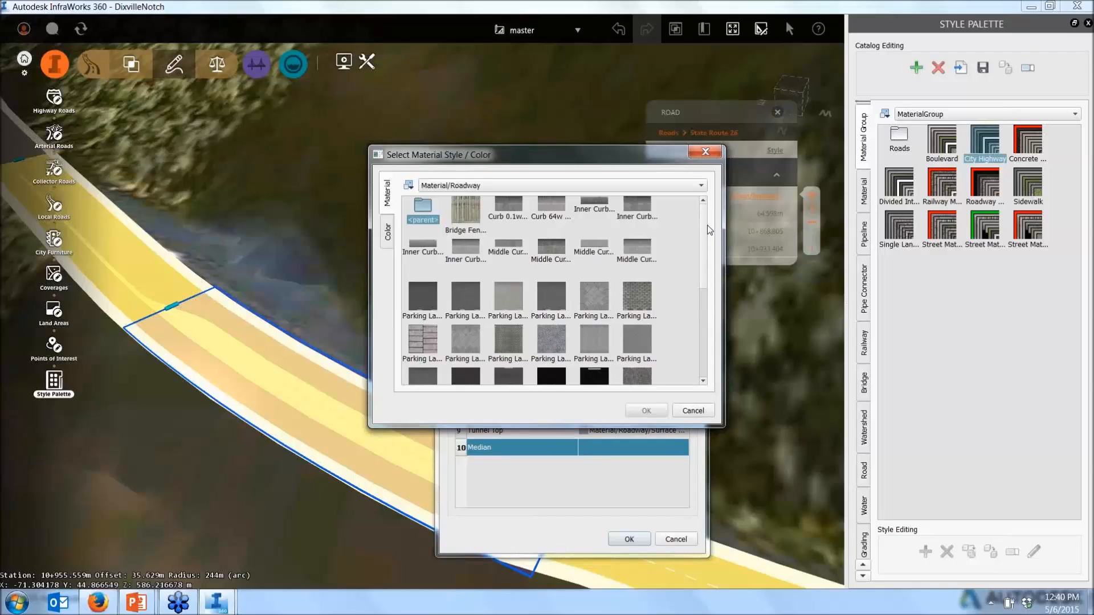
left_click_drag(706, 233, 710, 321)
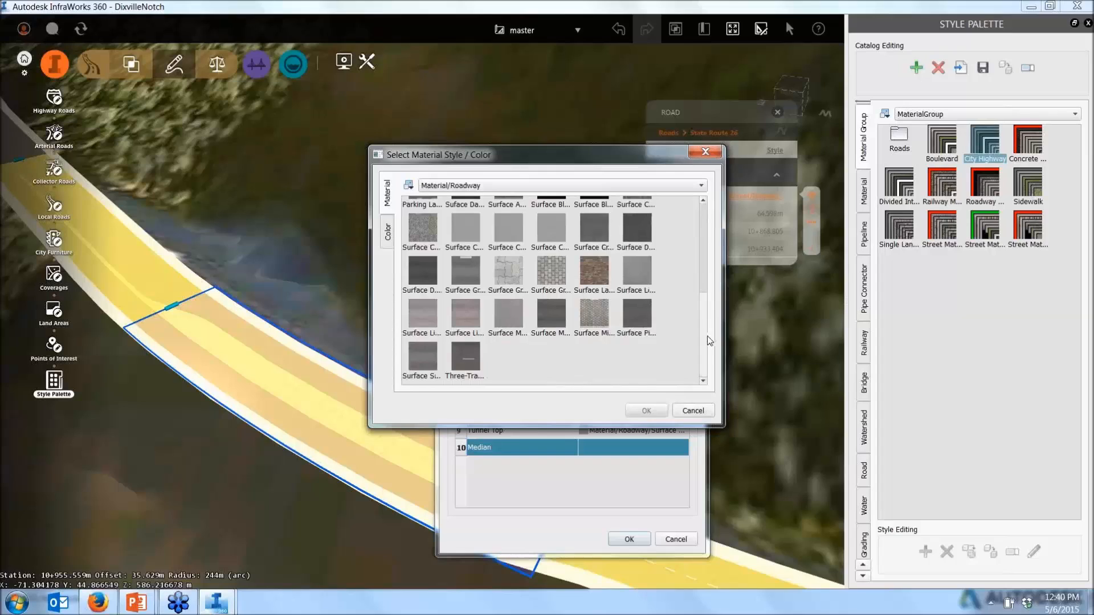
left_click(553, 269)
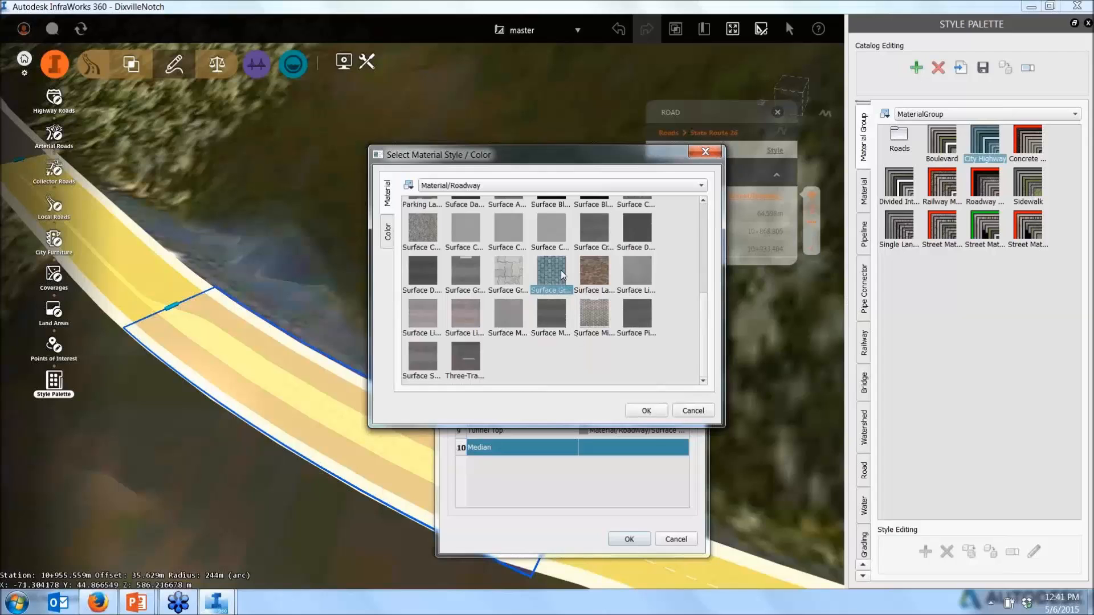
left_click(660, 412)
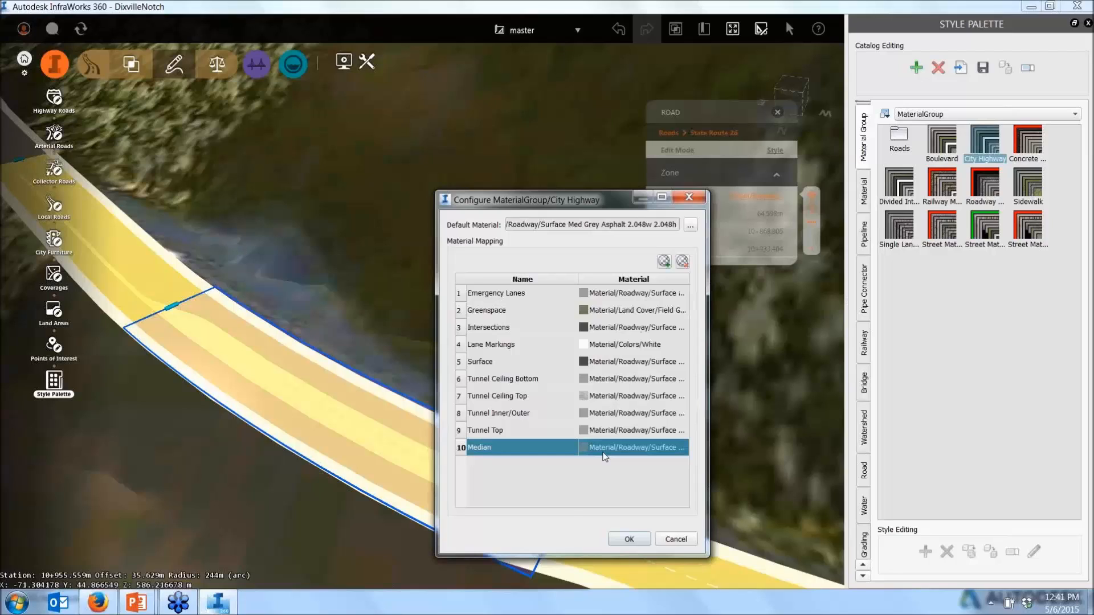
left_click(629, 540)
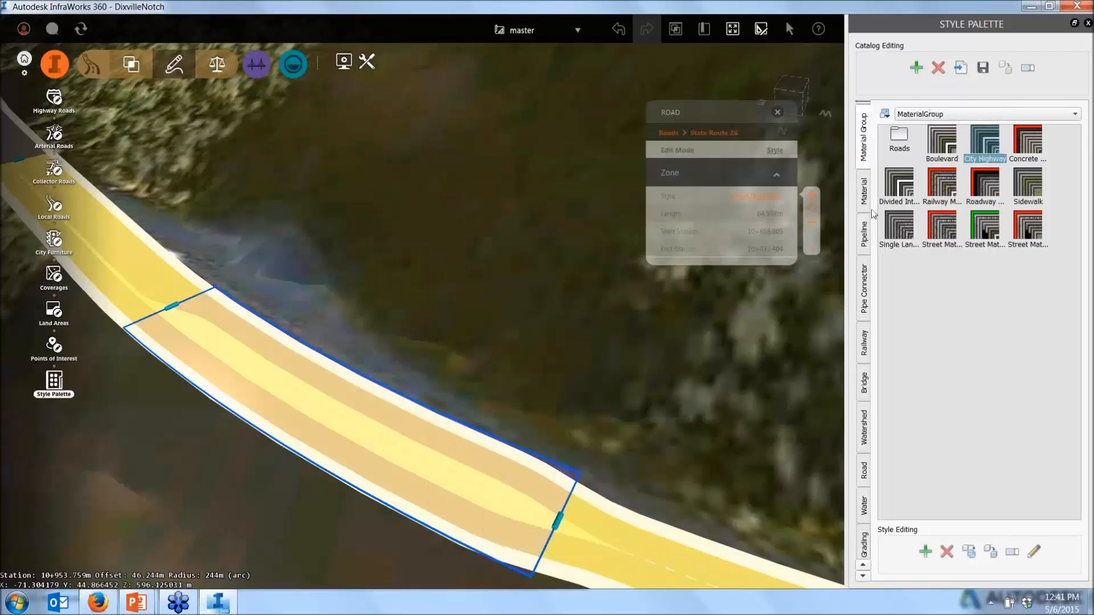
Open the Standard - Median road style and check which top surface categories are available for its median track.
left_click(858, 472)
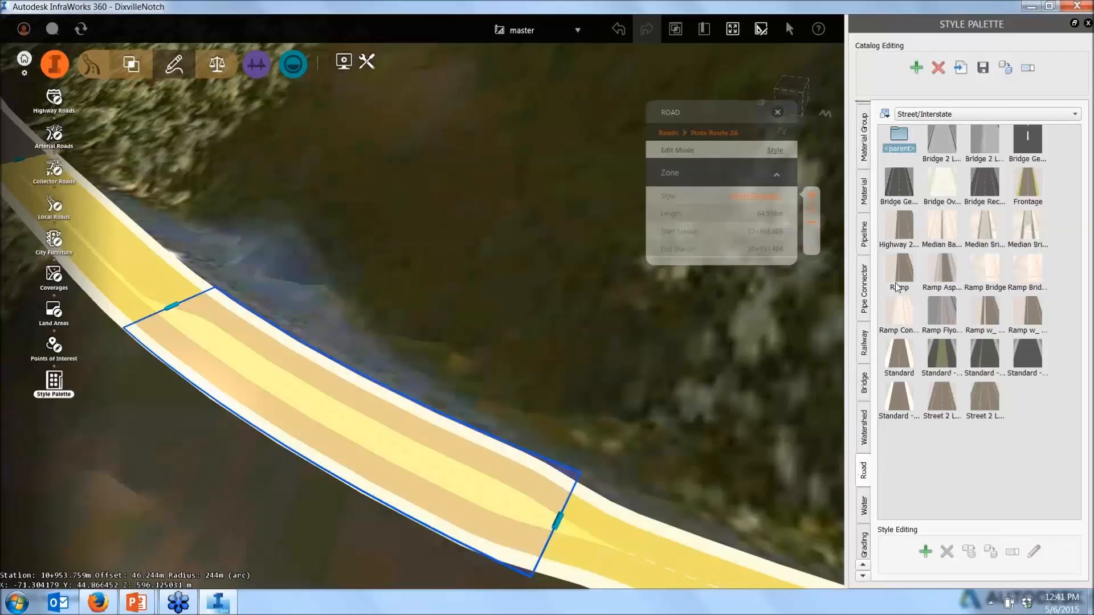
double_click(934, 358)
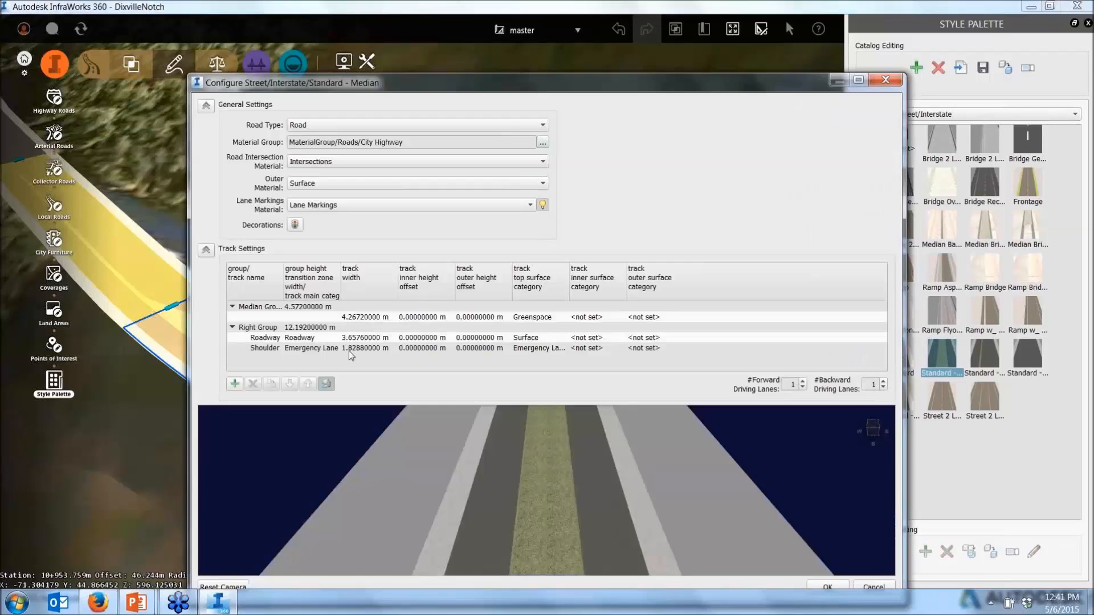
left_click(551, 316)
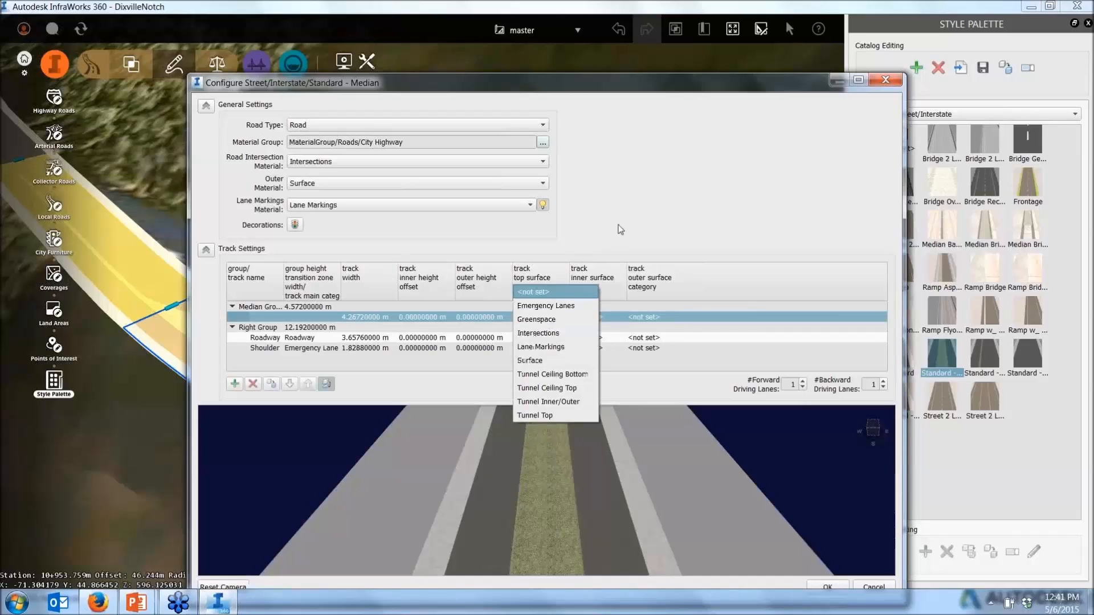
left_click(623, 200)
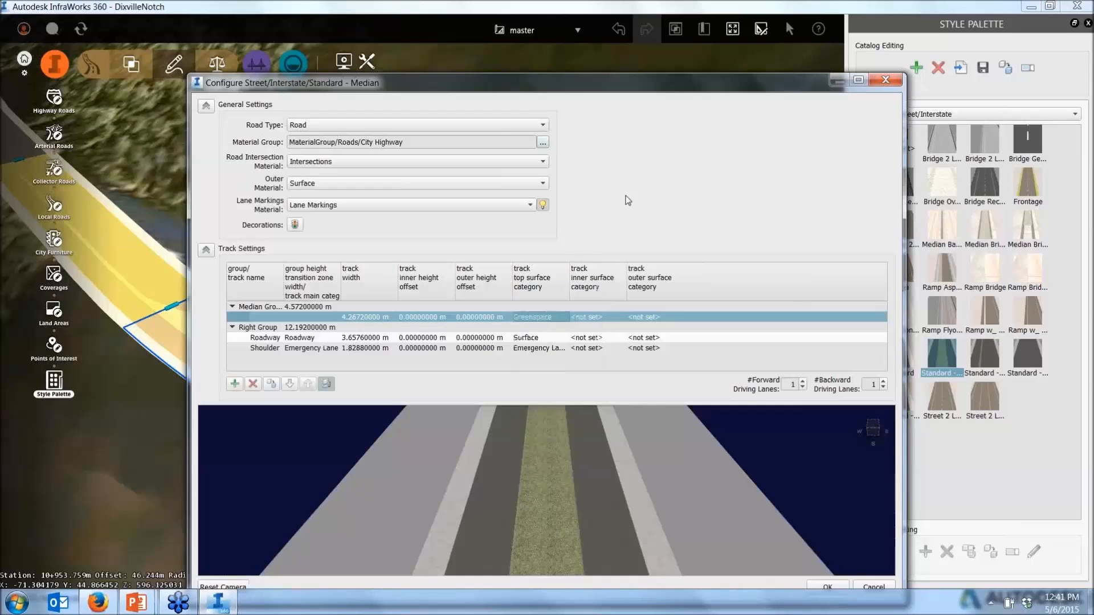
Try reselecting the road style's material group from MaterialGroup/Roads, switching to Bridge and back to City Highway.
left_click(543, 142)
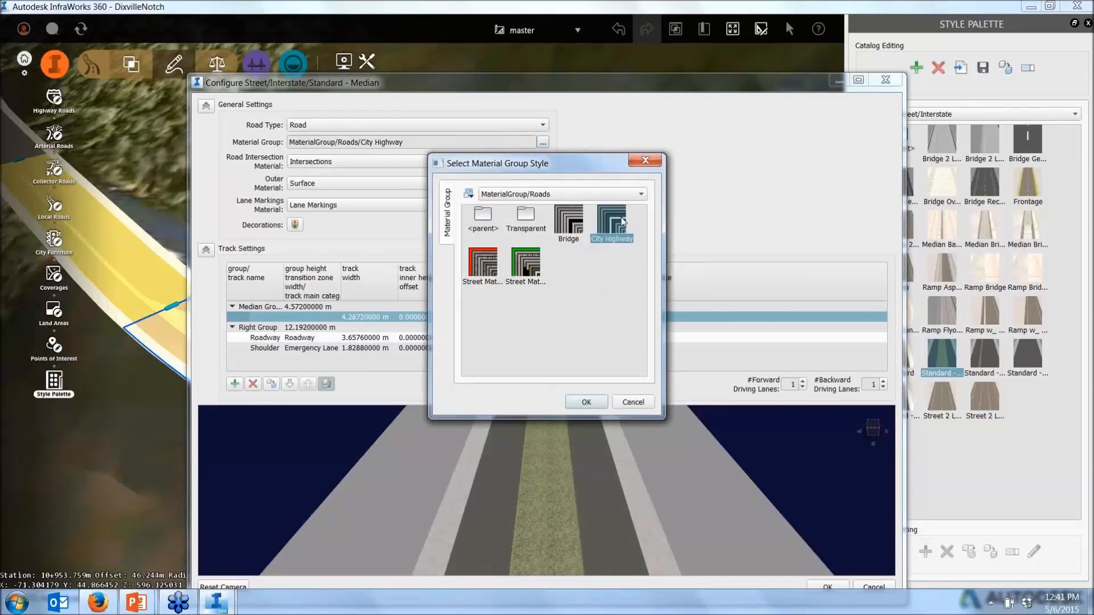
double_click(607, 223)
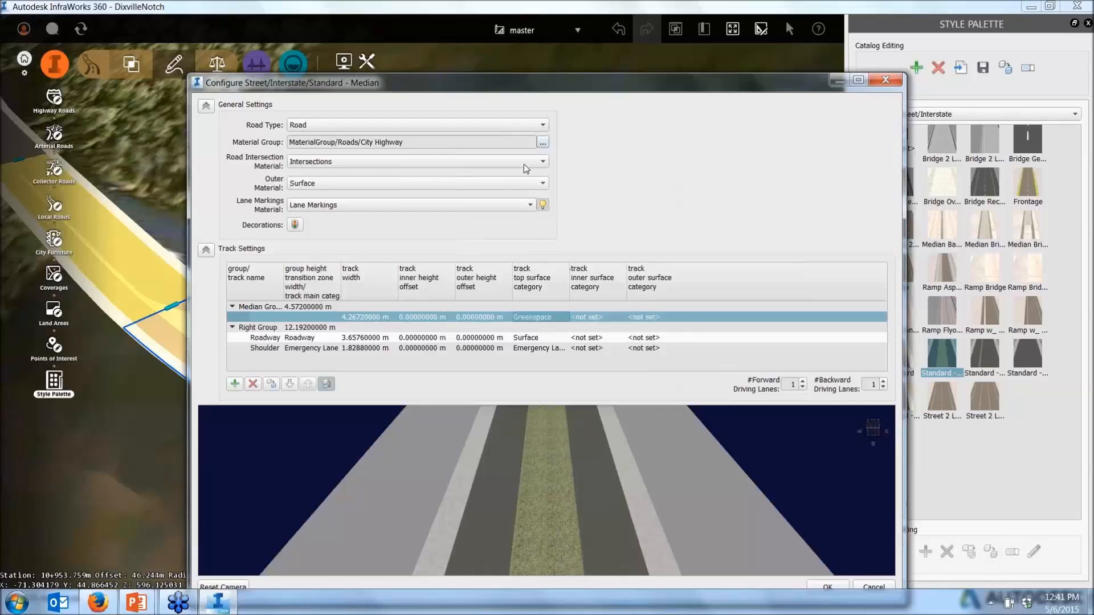
left_click(542, 142)
left_click(564, 231)
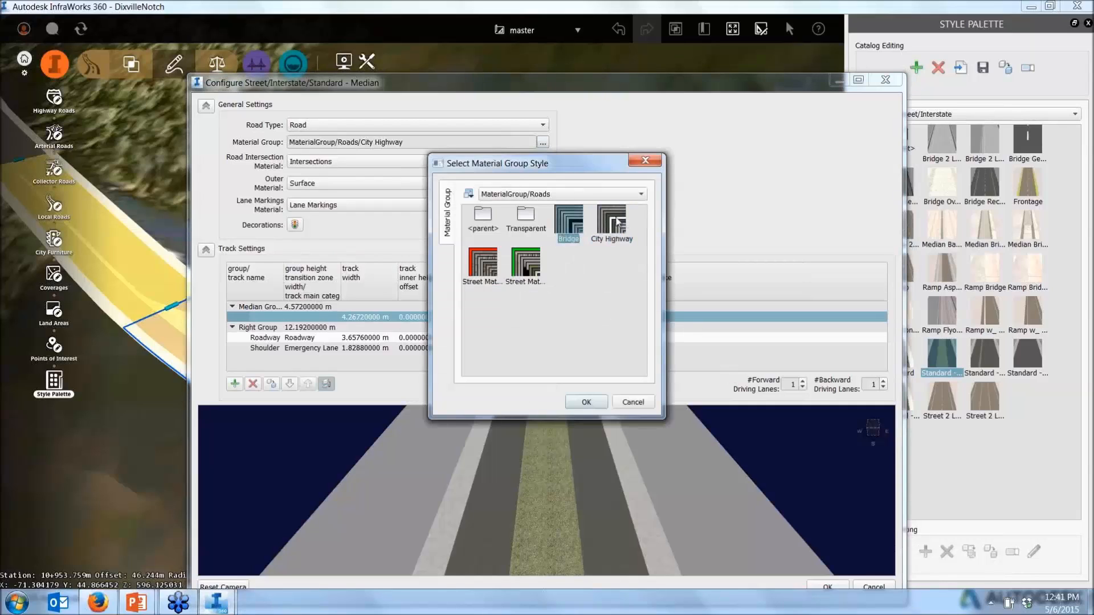
double_click(568, 217)
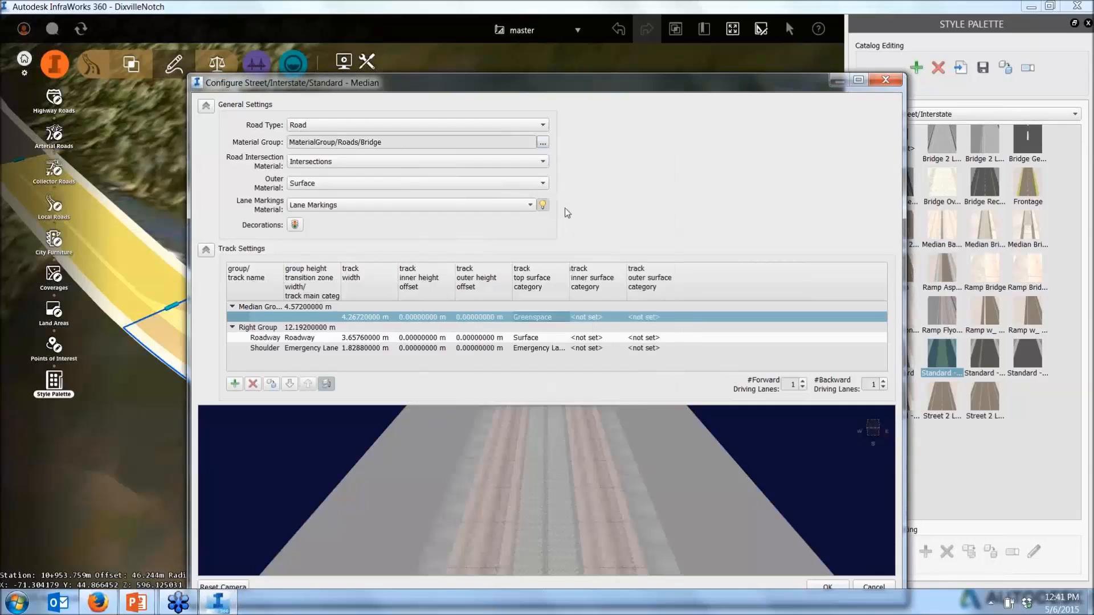
left_click(542, 142)
double_click(616, 225)
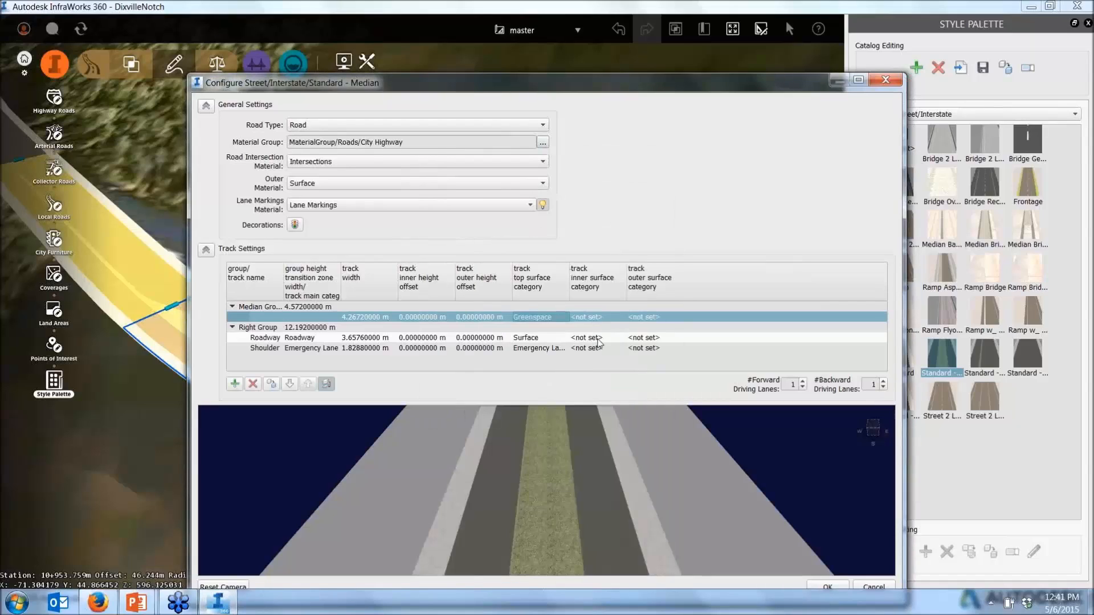
Recheck the median track's top surface category choices and close the road style configuration without saving.
left_click(559, 318)
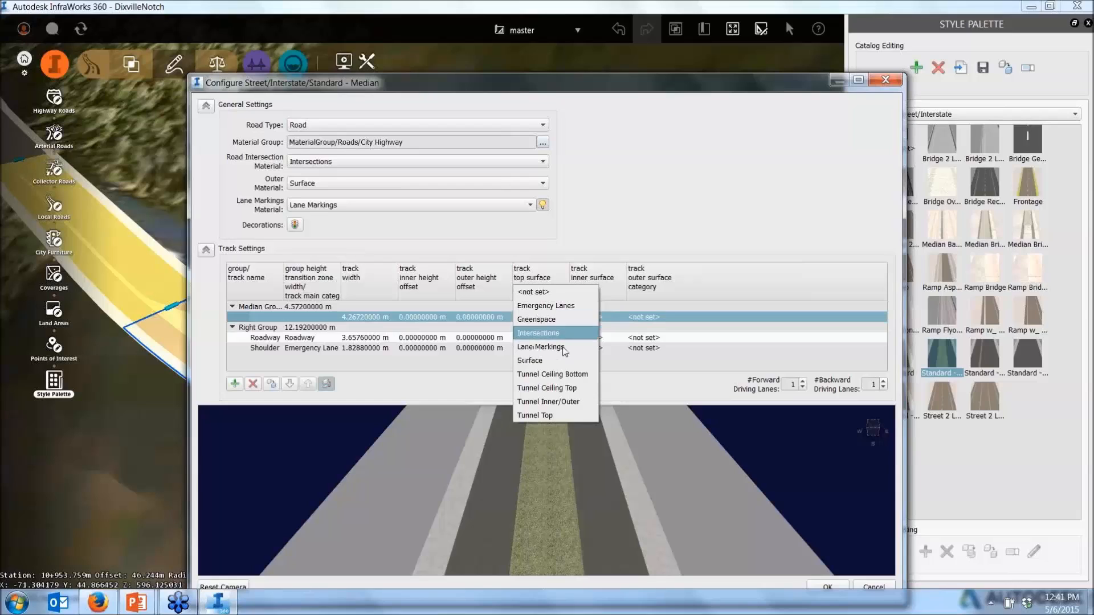
left_click(835, 86)
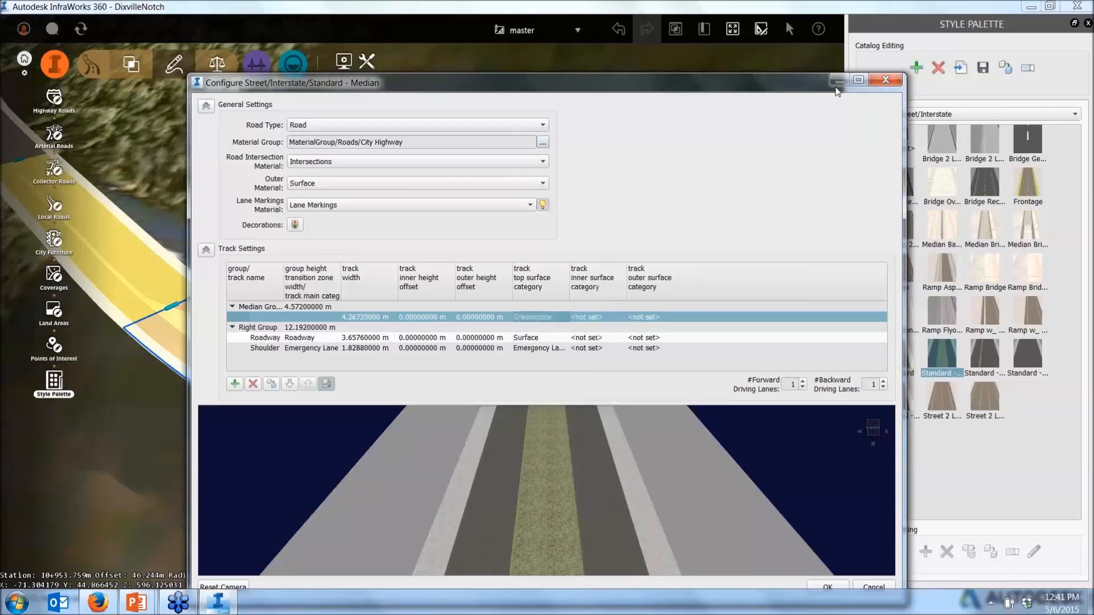
left_click(891, 79)
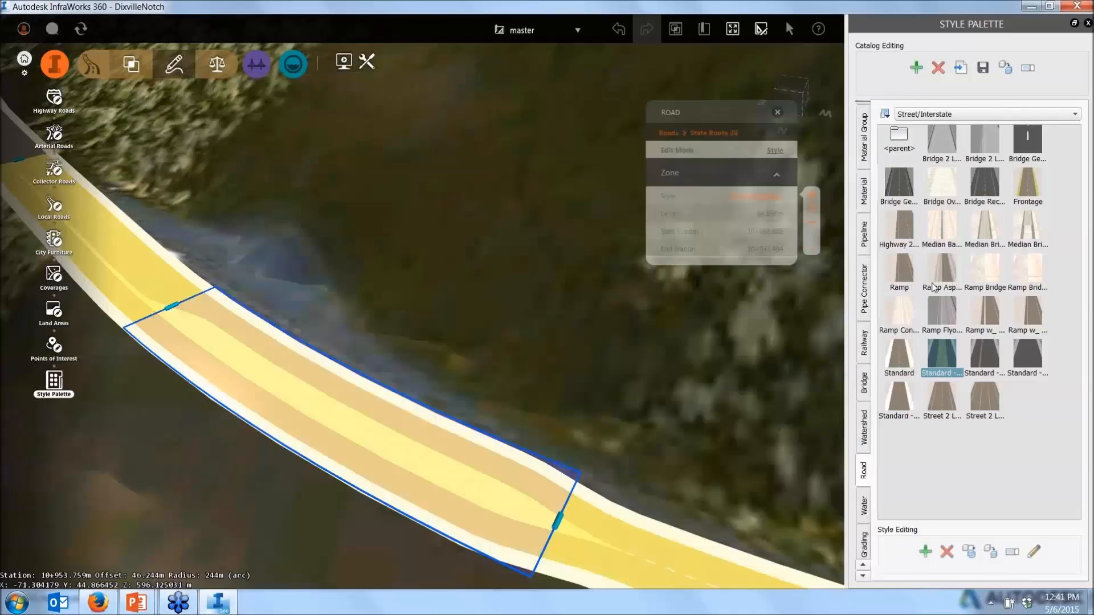
Review the material mappings of the MaterialGroup/City Highway group and close its configuration.
left_click(863, 153)
left_click(991, 148)
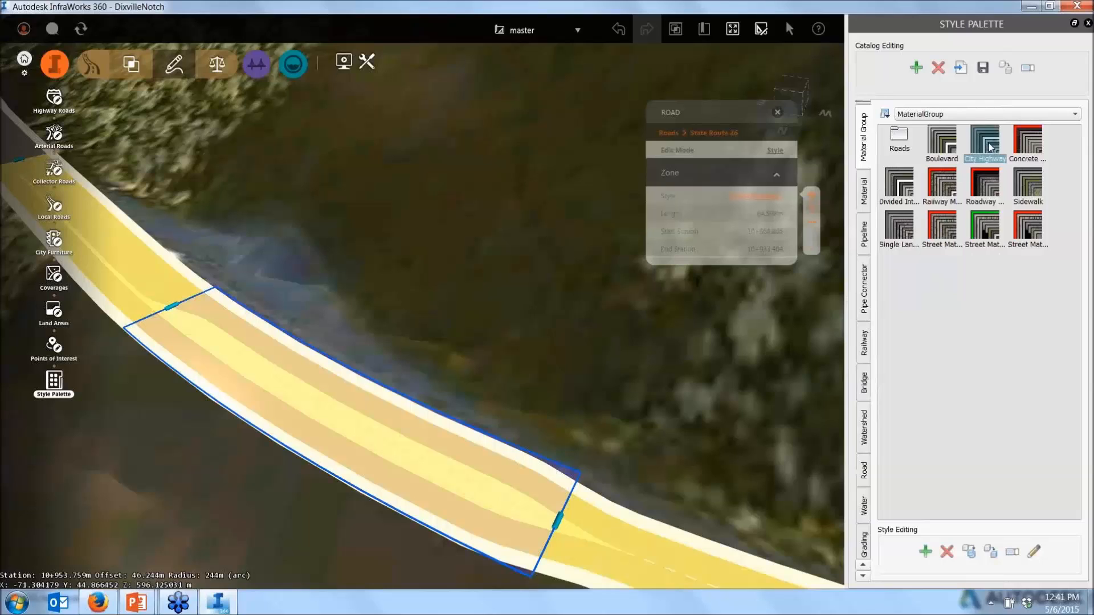
double_click(992, 148)
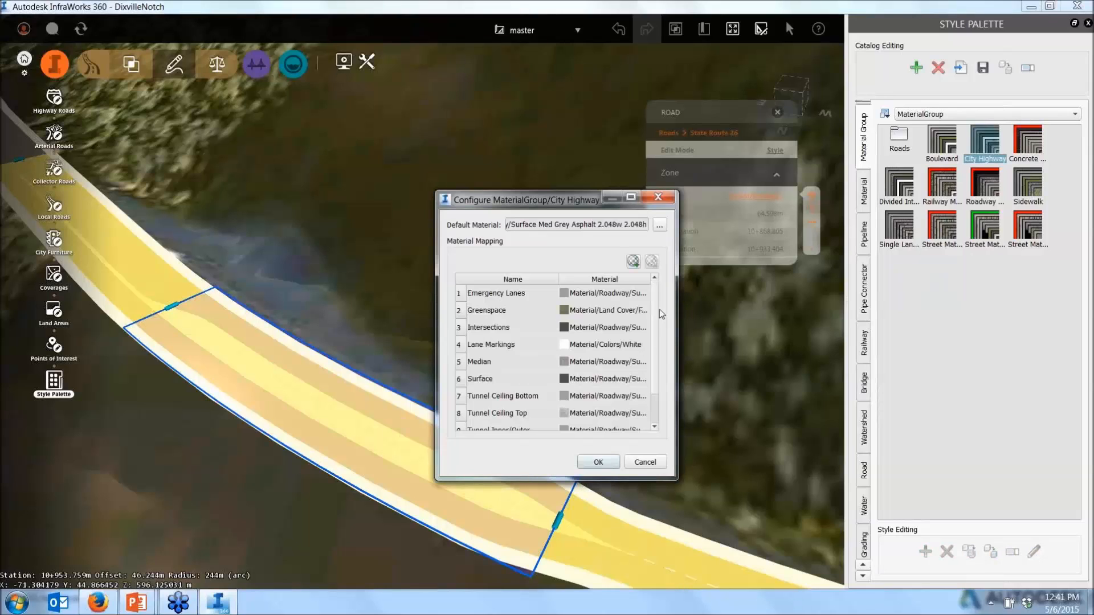
scroll(661, 314, "down", 2)
scroll(655, 321, "up", 2)
left_click(671, 200)
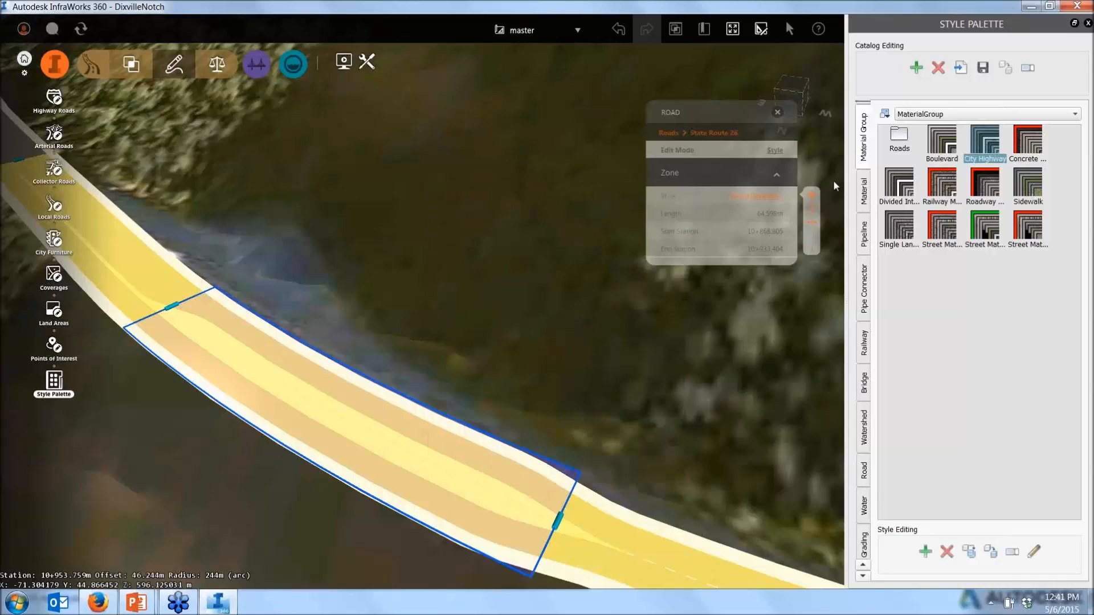
Reopen the Standard - Median road style and look through its median track's top surface categories, keeping Greenspace.
left_click(864, 471)
double_click(932, 358)
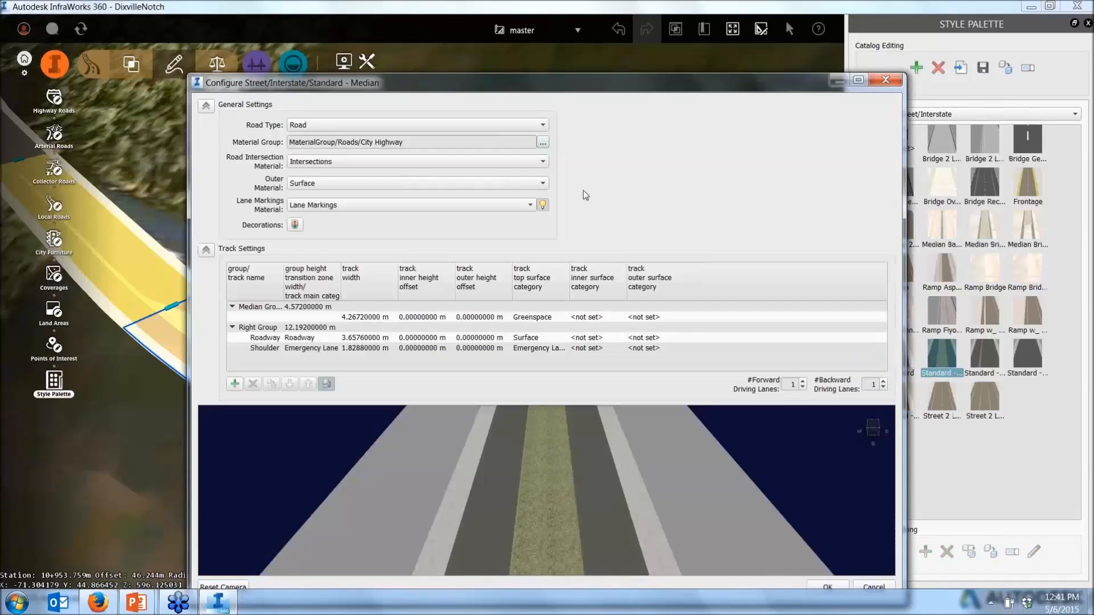
left_click(560, 318)
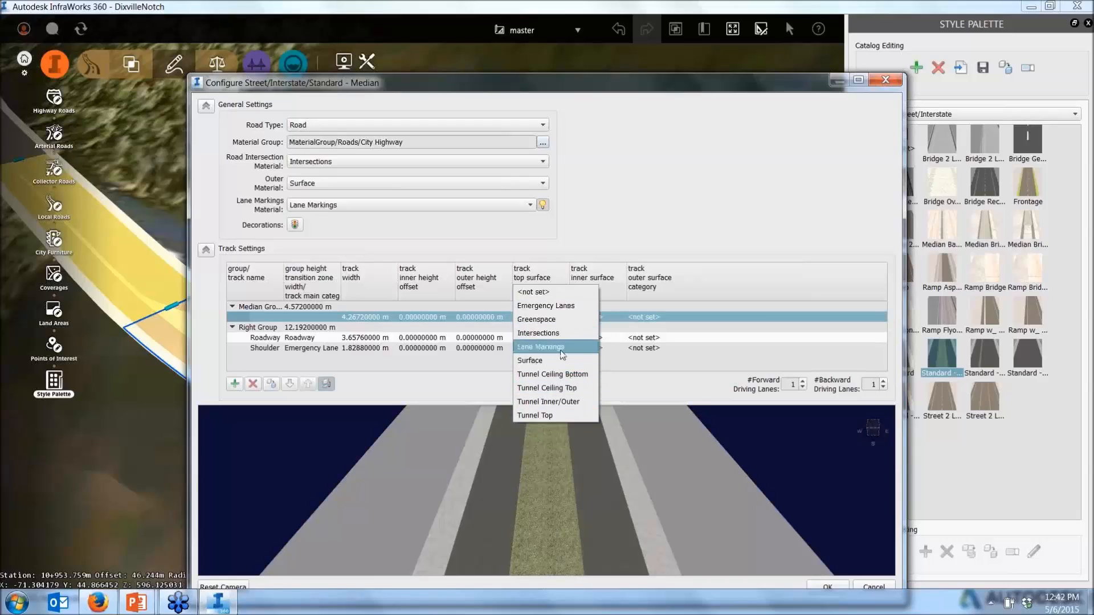
left_click(536, 319)
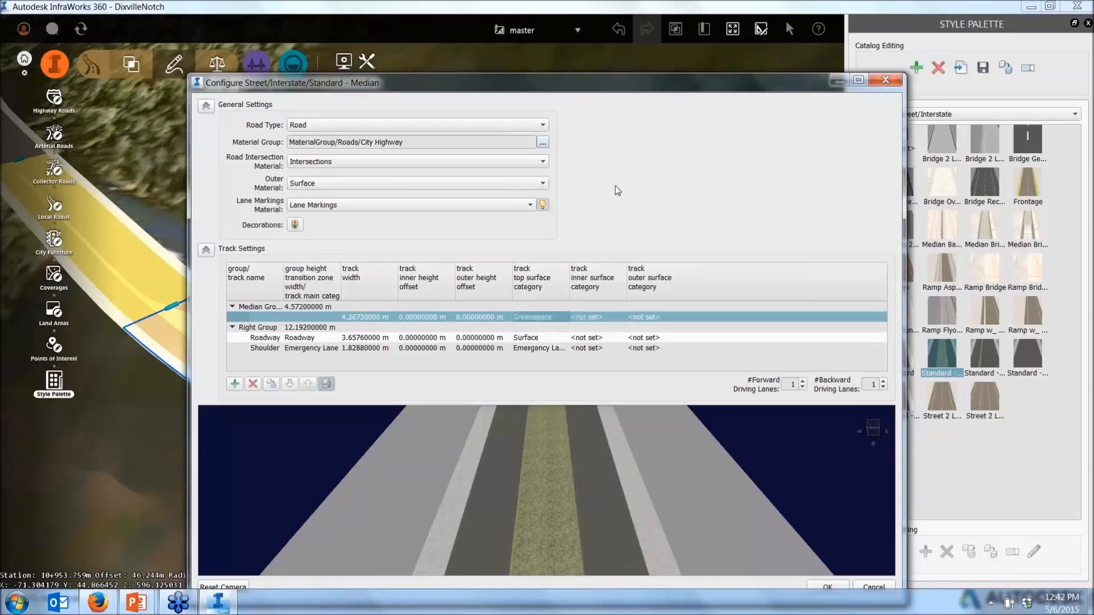
Set the style's material group to MaterialGroup/City Highway and its median track's top surface category to Median, and save.
left_click(543, 143)
double_click(483, 216)
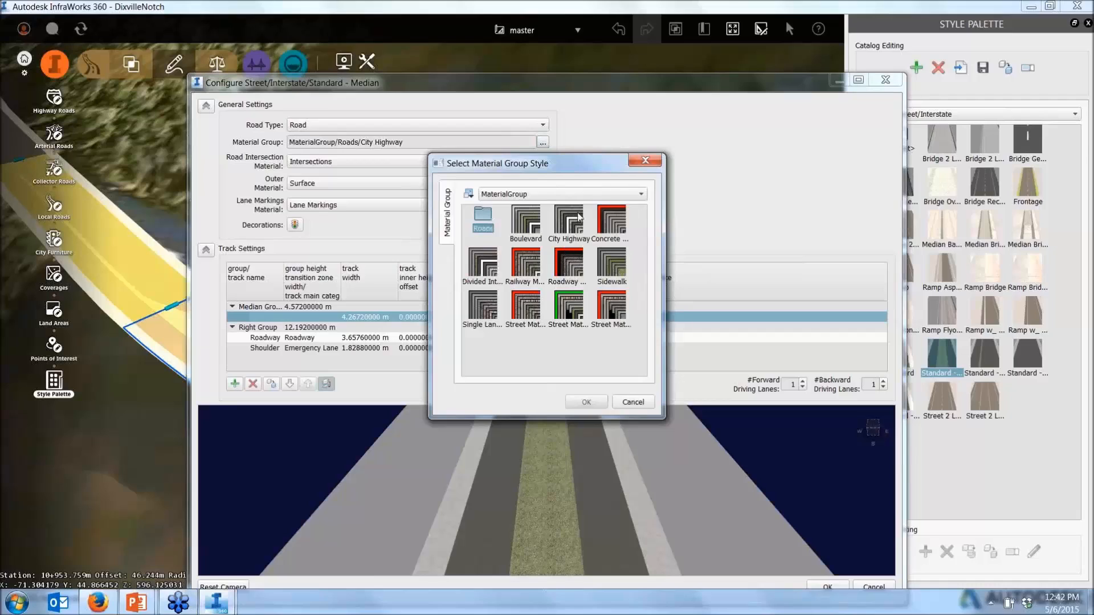
double_click(579, 217)
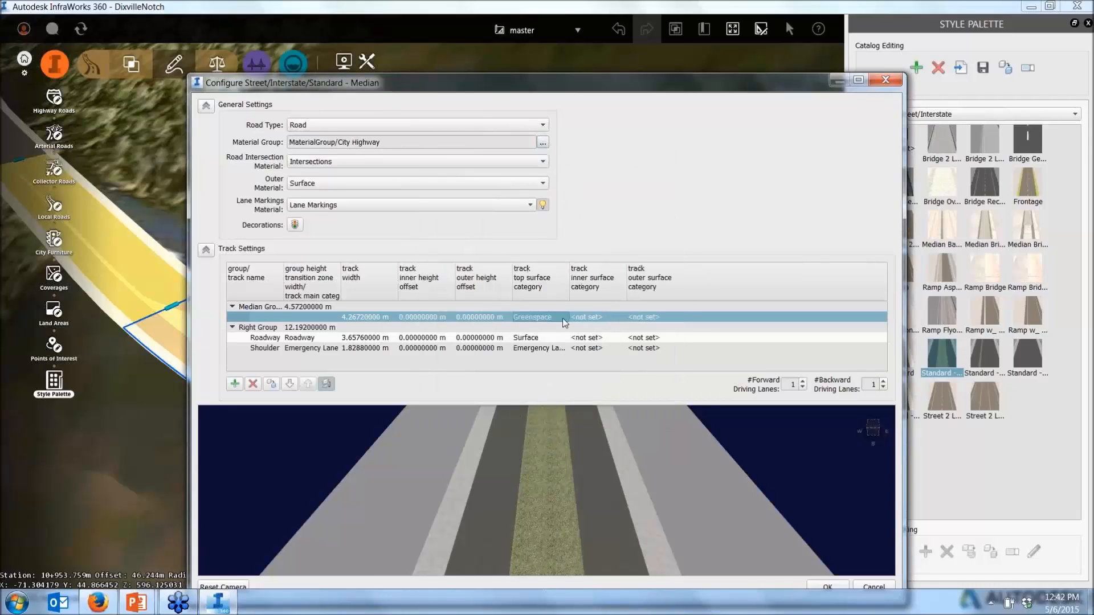
left_click(542, 319)
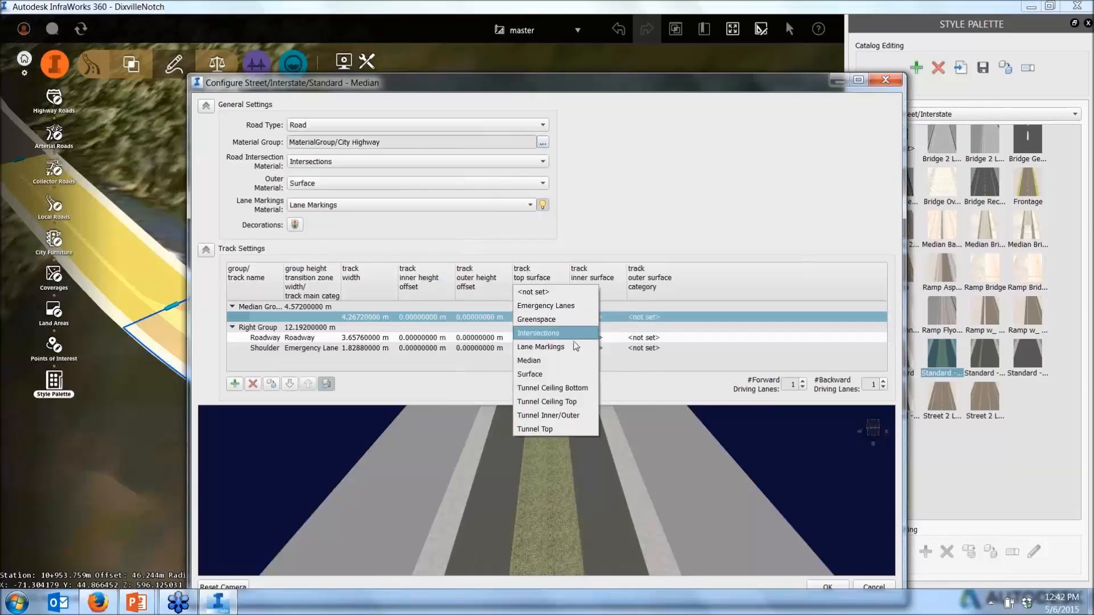
left_click(570, 361)
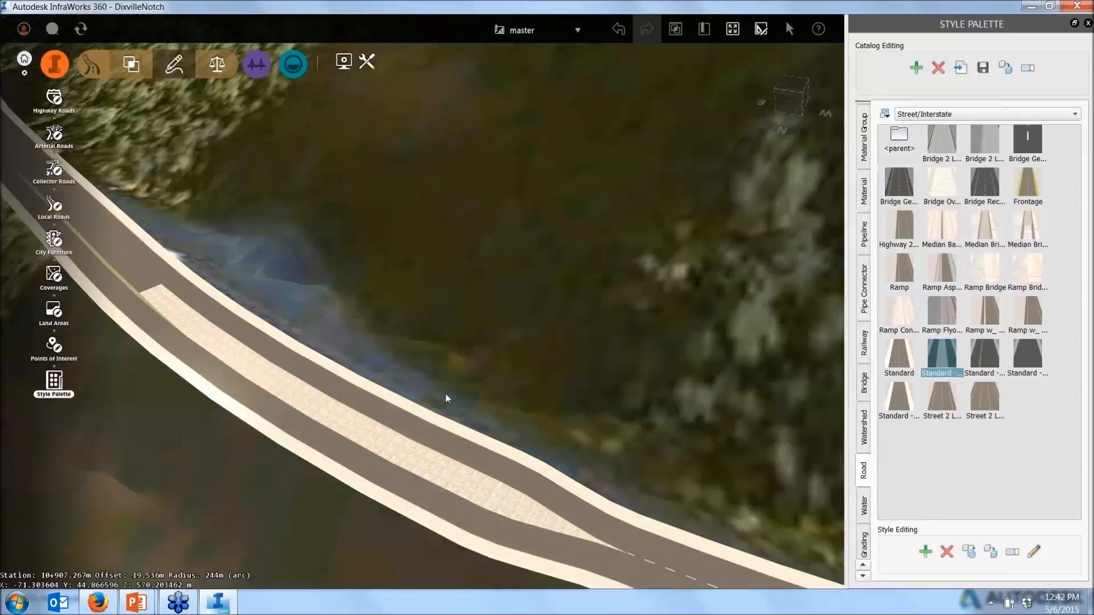
Examine the paver surface on the road's median up close in the model.
scroll(301, 434, "up", 3)
scroll(311, 428, "up", 2)
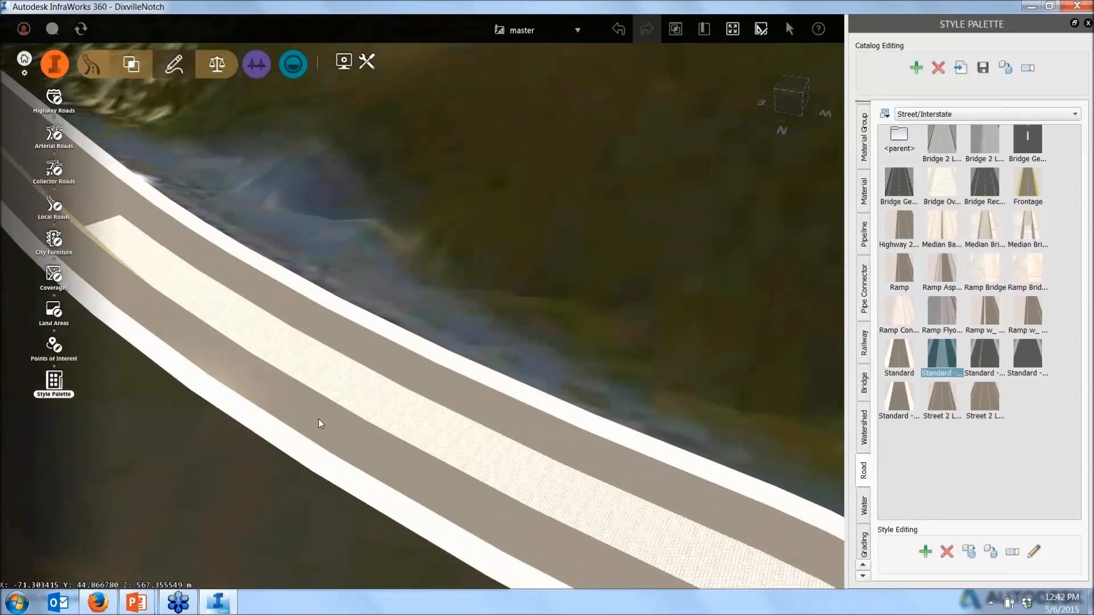
scroll(319, 419, "up", 3)
left_click_drag(298, 472, 264, 183)
scroll(323, 194, "up", 2)
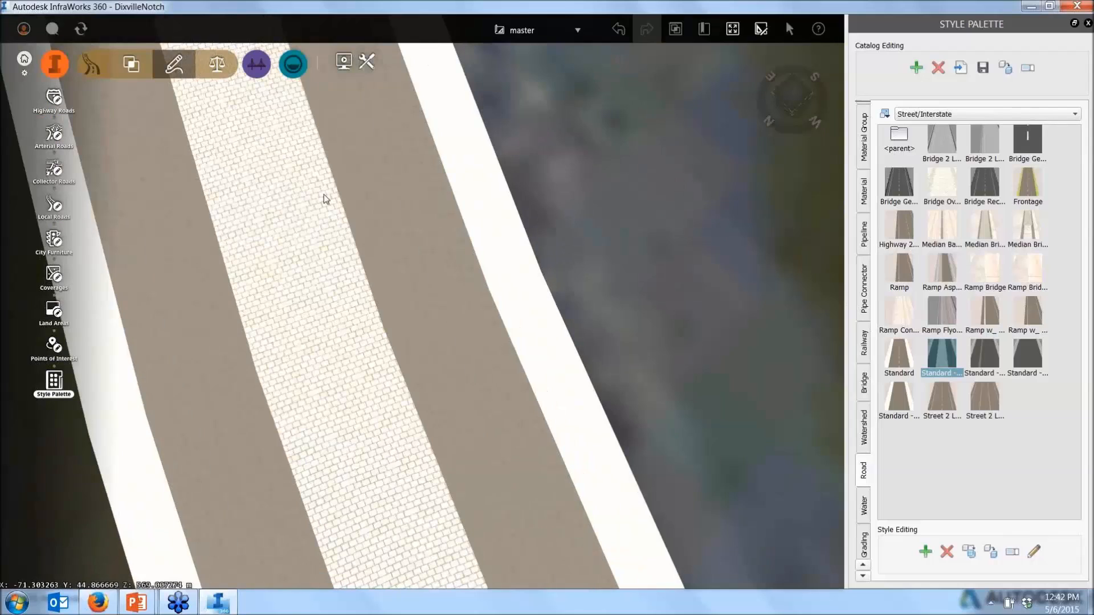
scroll(684, 358, "down", 5)
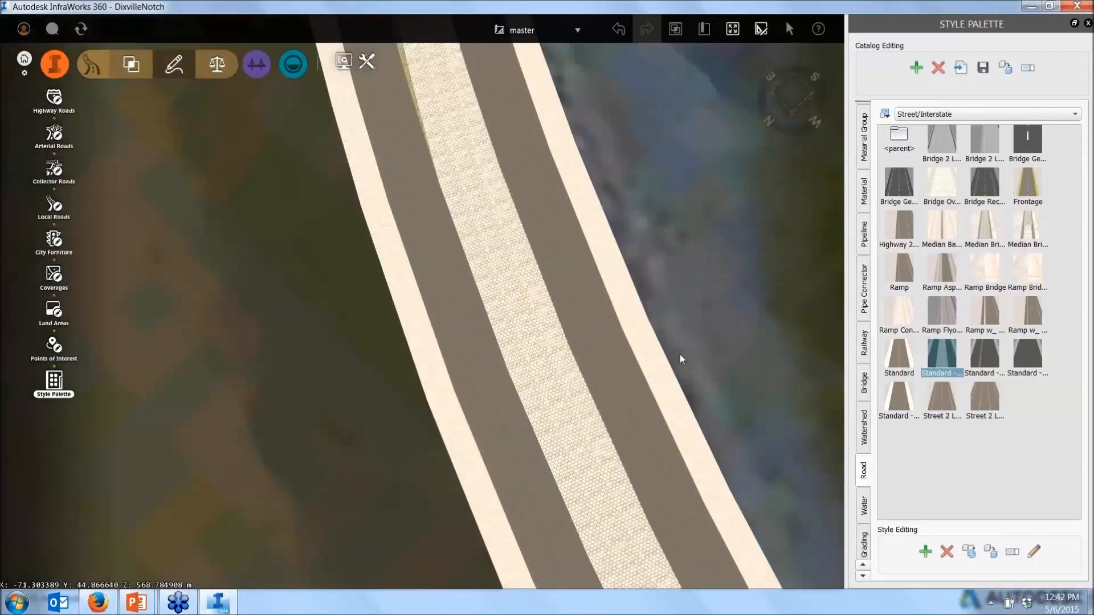
Set the Standard - Median - Copy style's material group to MaterialGroup/City Highway and its Median track's top surface to Median, and save.
left_click(989, 357)
double_click(989, 356)
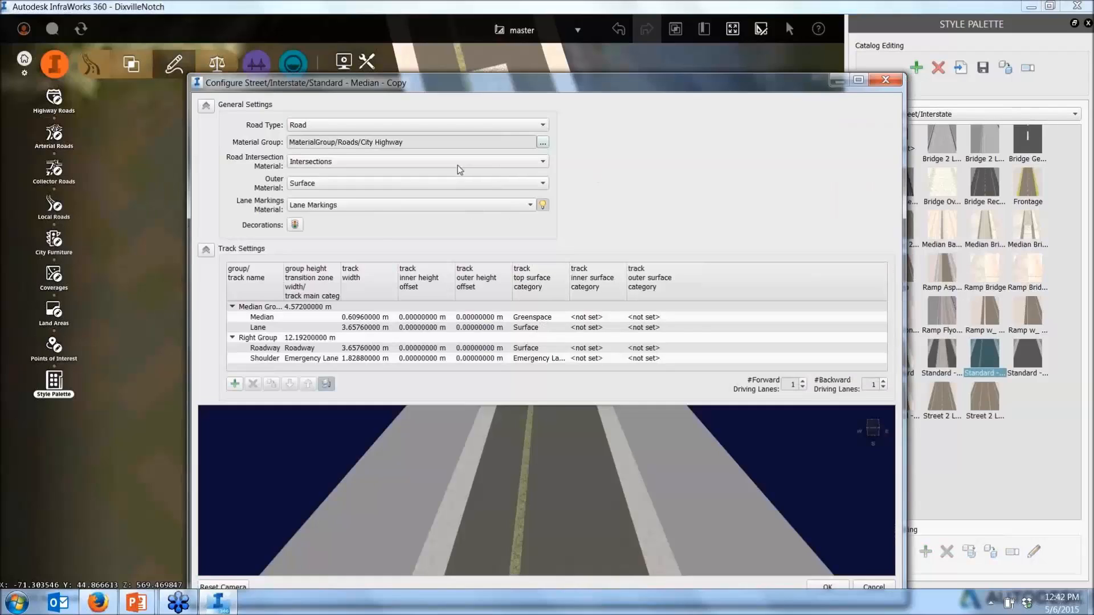
double_click(555, 317)
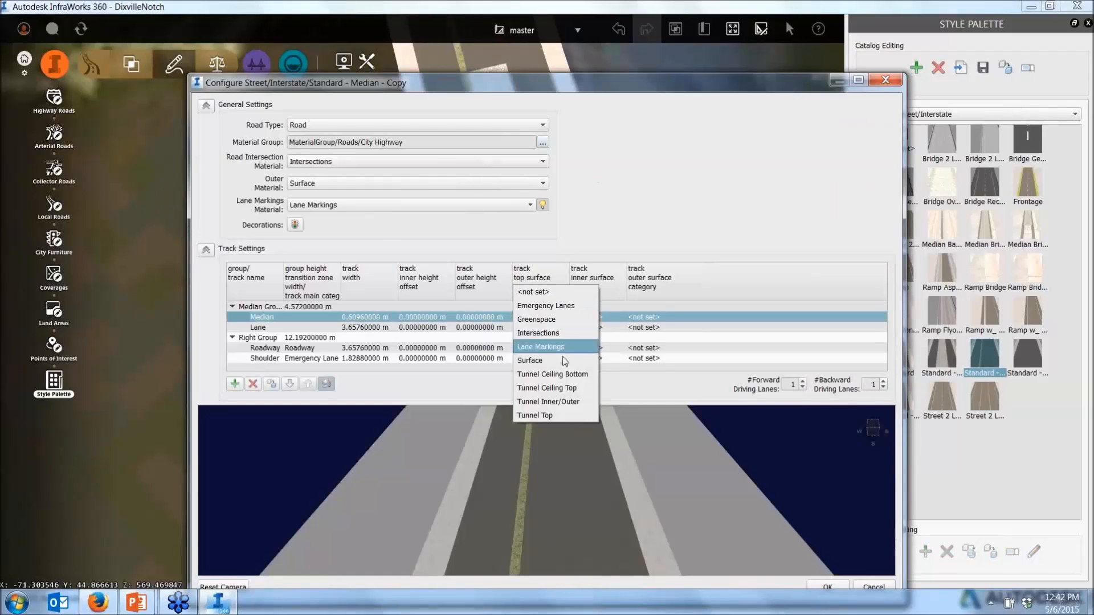
left_click(537, 114)
left_click(543, 143)
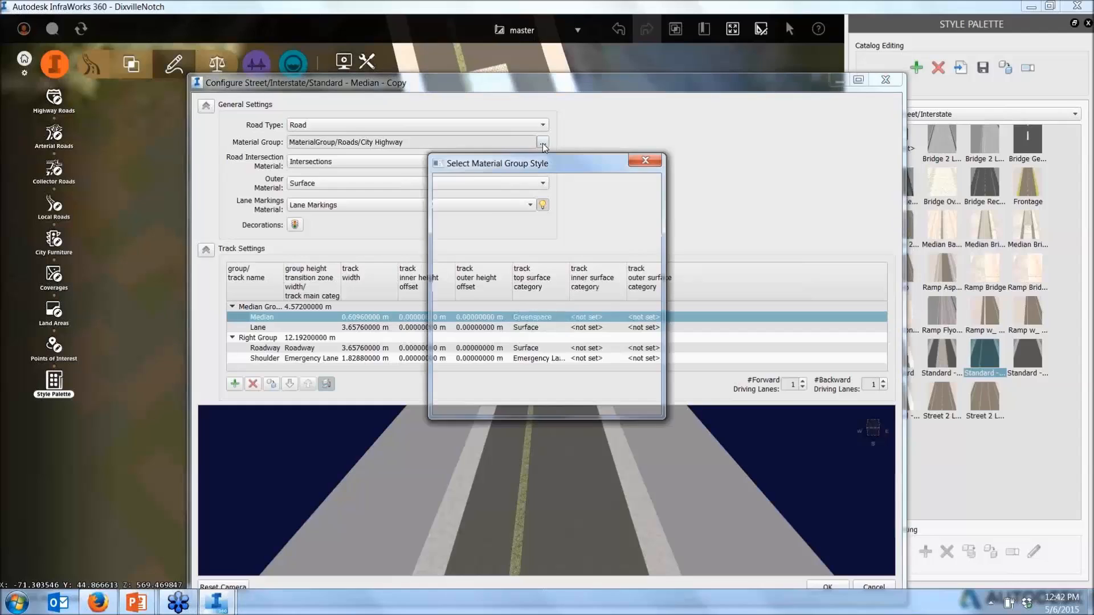
double_click(567, 216)
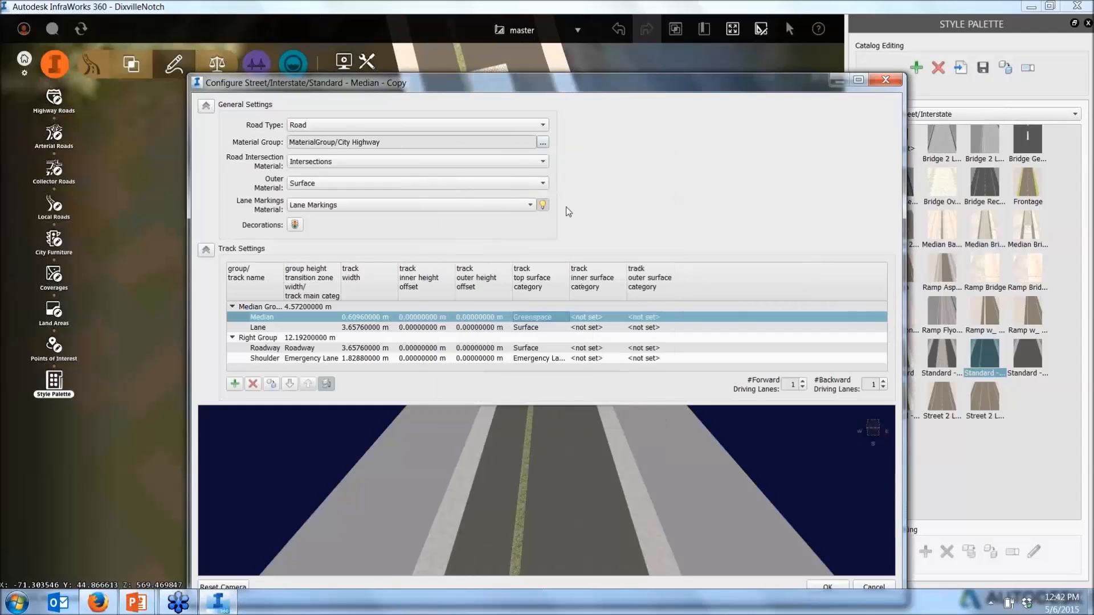
left_click(559, 323)
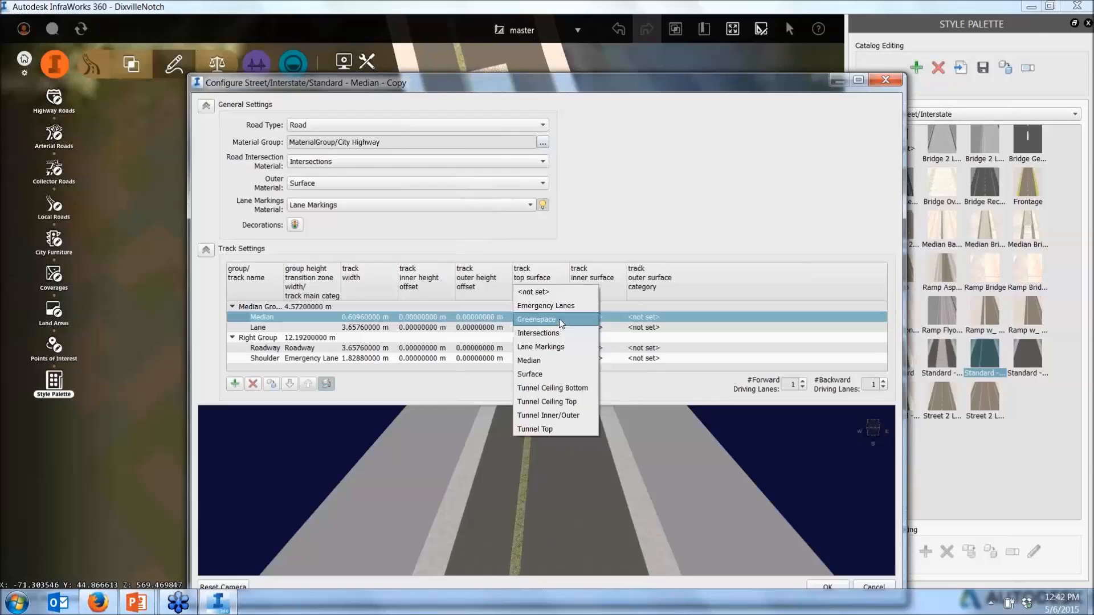
left_click(555, 359)
left_click(827, 587)
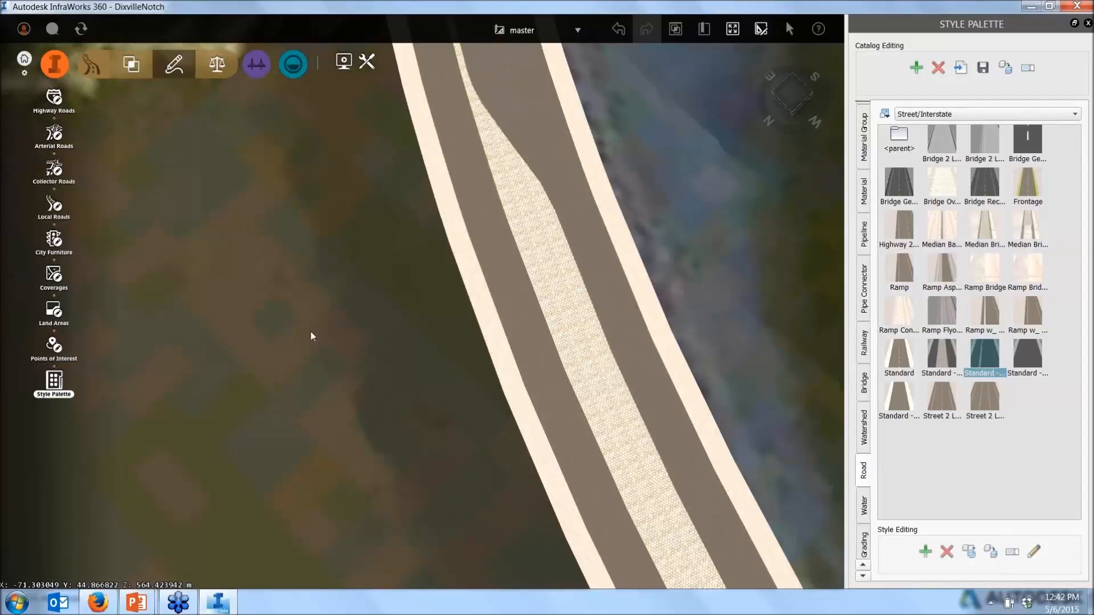
Examine the restyled medians along the road up to the intersection and within the surrounding model.
scroll(311, 331, "down", 3)
scroll(330, 266, "down", 1)
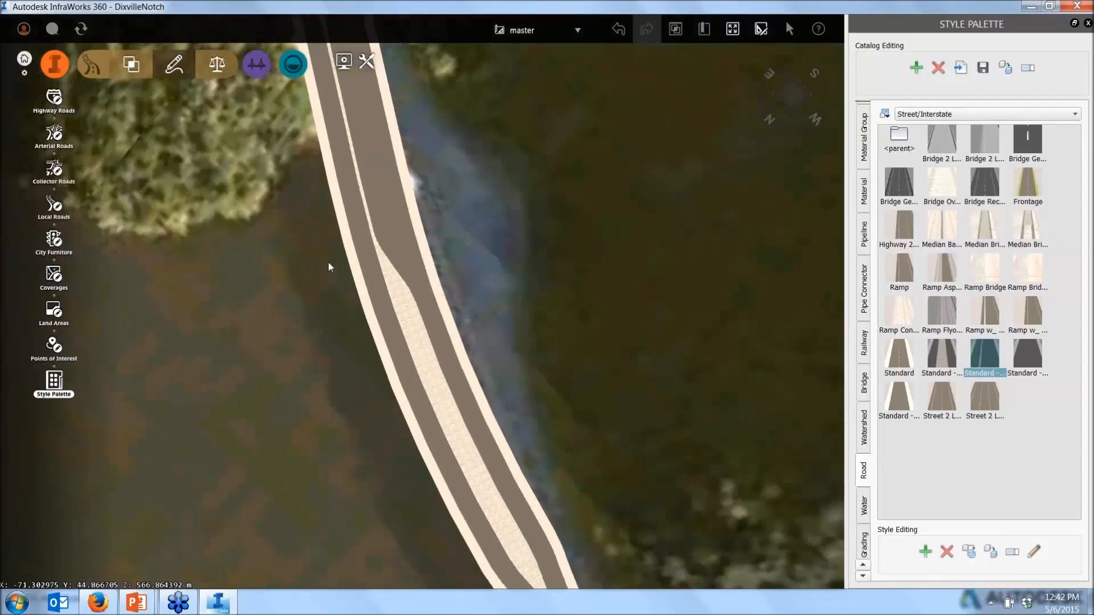
left_click_drag(374, 87, 453, 429)
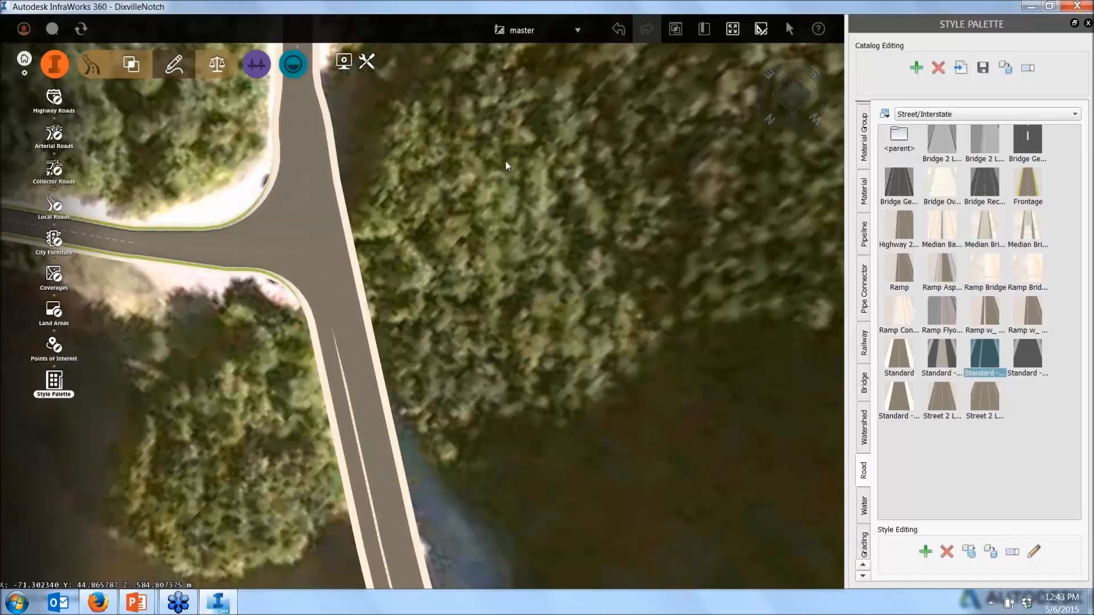
scroll(391, 256, "up", 1)
scroll(391, 254, "down", 5)
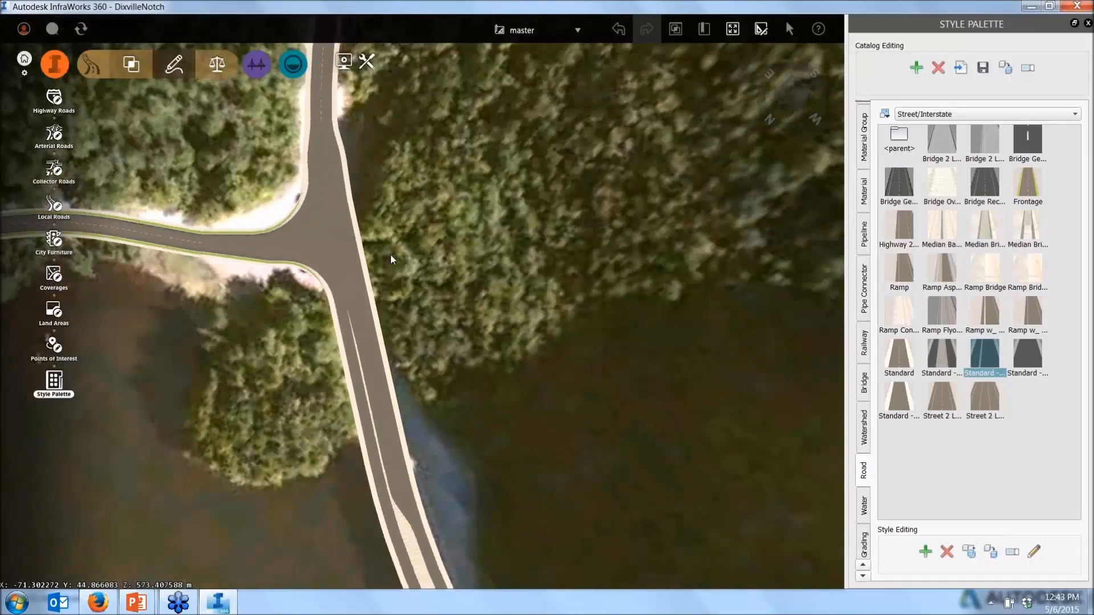
scroll(391, 255, "down", 2)
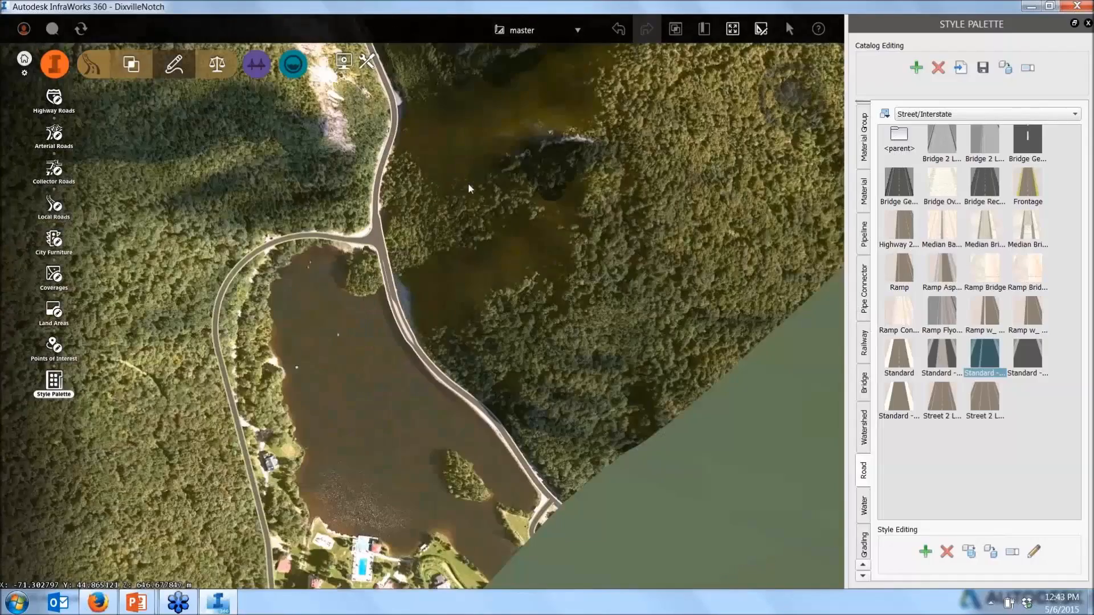
Draw an arterial road in the Street > Interstate > Bridge Rectangular Barrier style, about 477 m long, across the existing road near the orange side road.
scroll(467, 183, "up", 2)
middle_click_drag(467, 183, 561, 428)
middle_click_drag(387, 137, 730, 465)
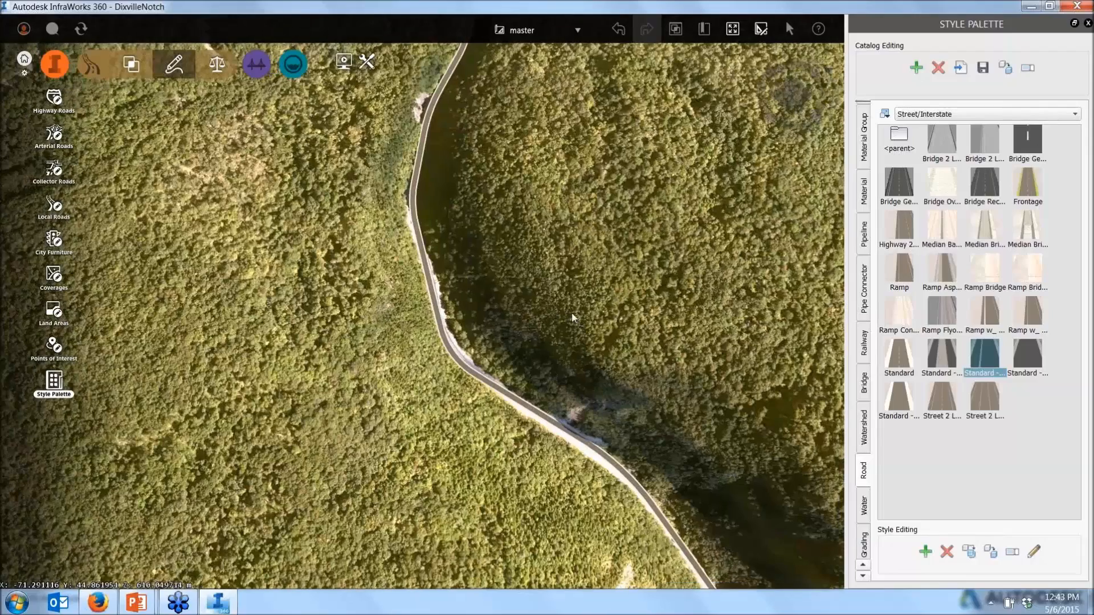
left_click_drag(572, 313, 461, 168)
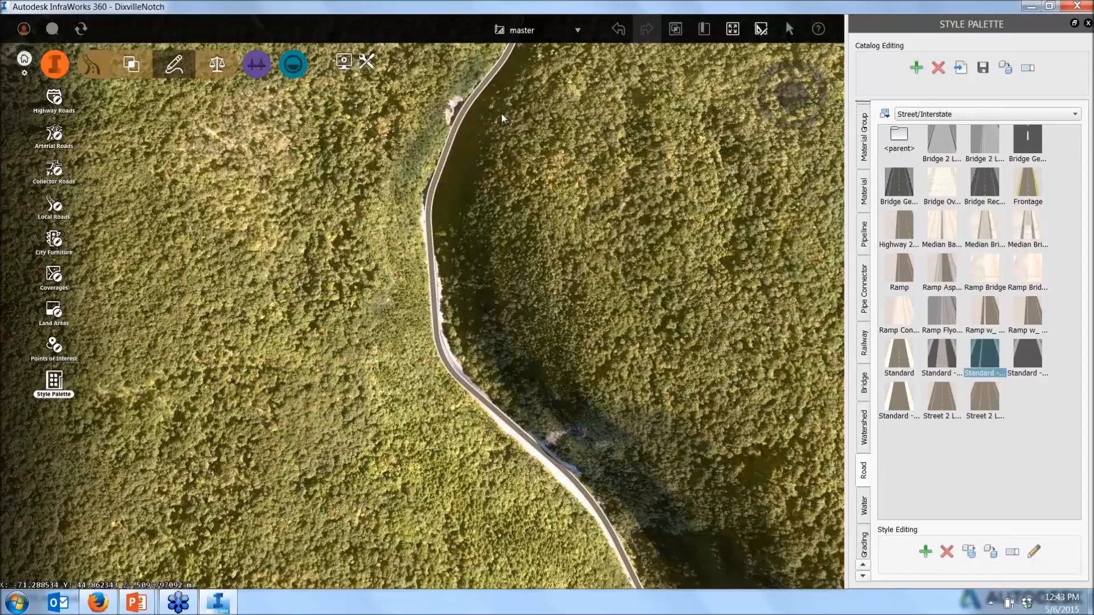
middle_click_drag(501, 114, 476, 370)
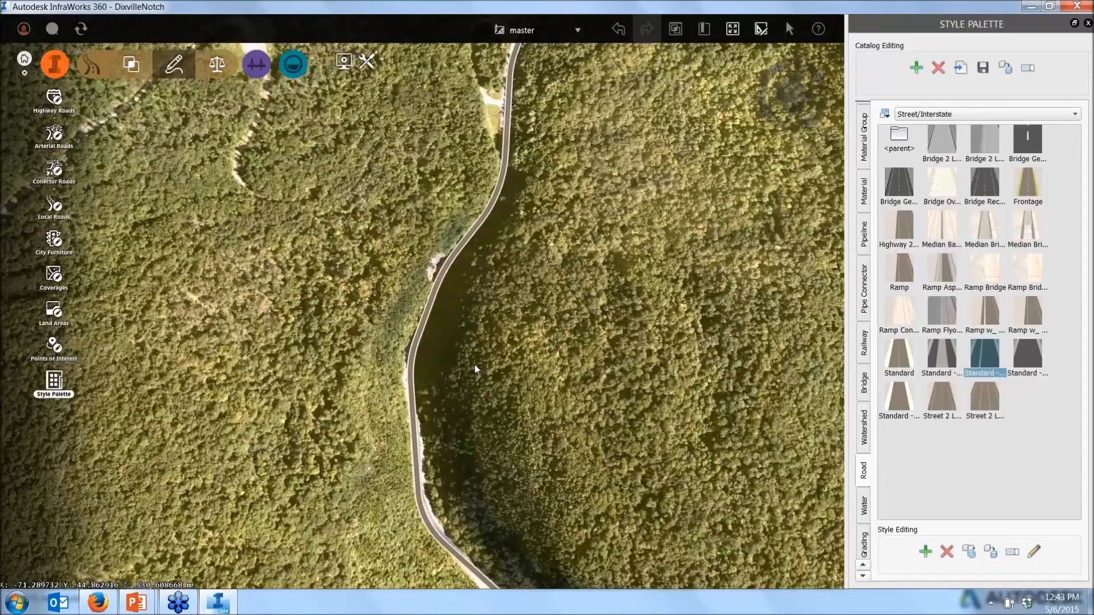
middle_click_drag(590, 171, 536, 314)
middle_click_drag(647, 216, 634, 292)
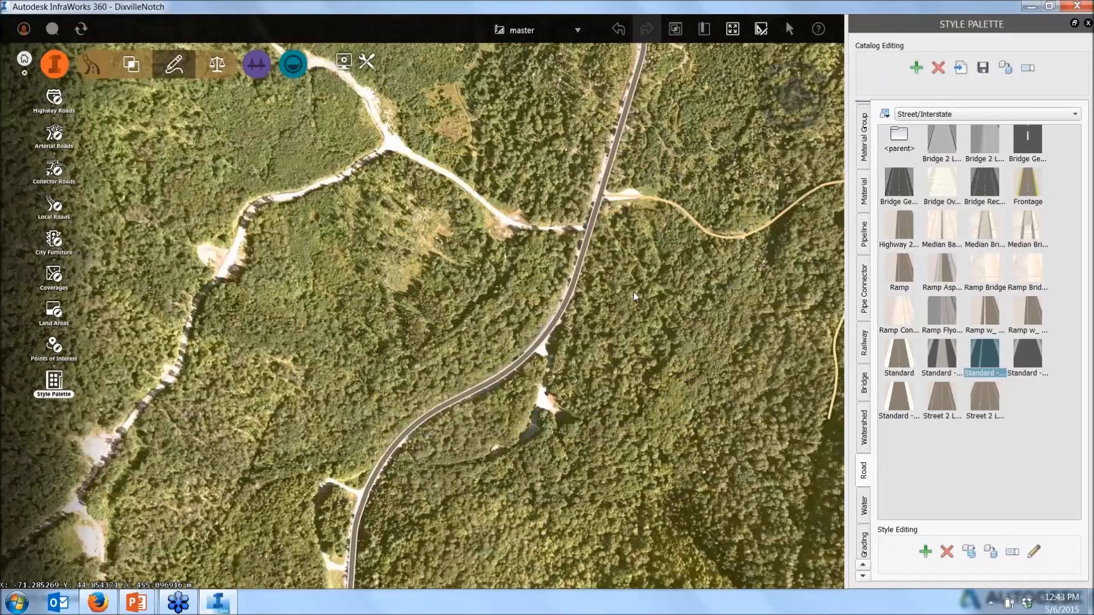
scroll(634, 293, "up", 3)
middle_click_drag(568, 144, 525, 323)
scroll(525, 324, "up", 1)
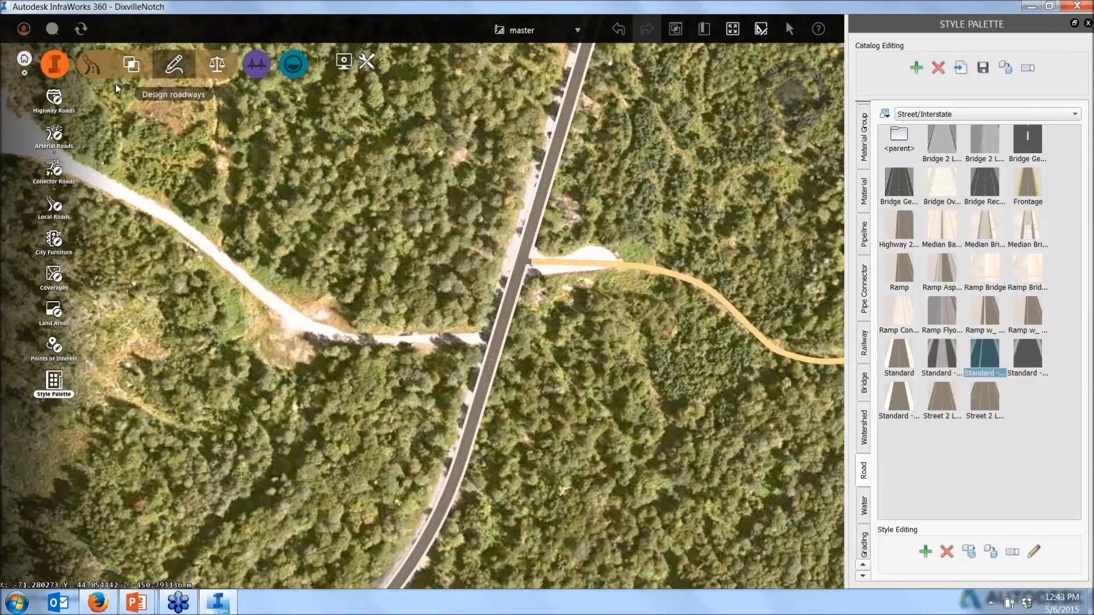
left_click(51, 137)
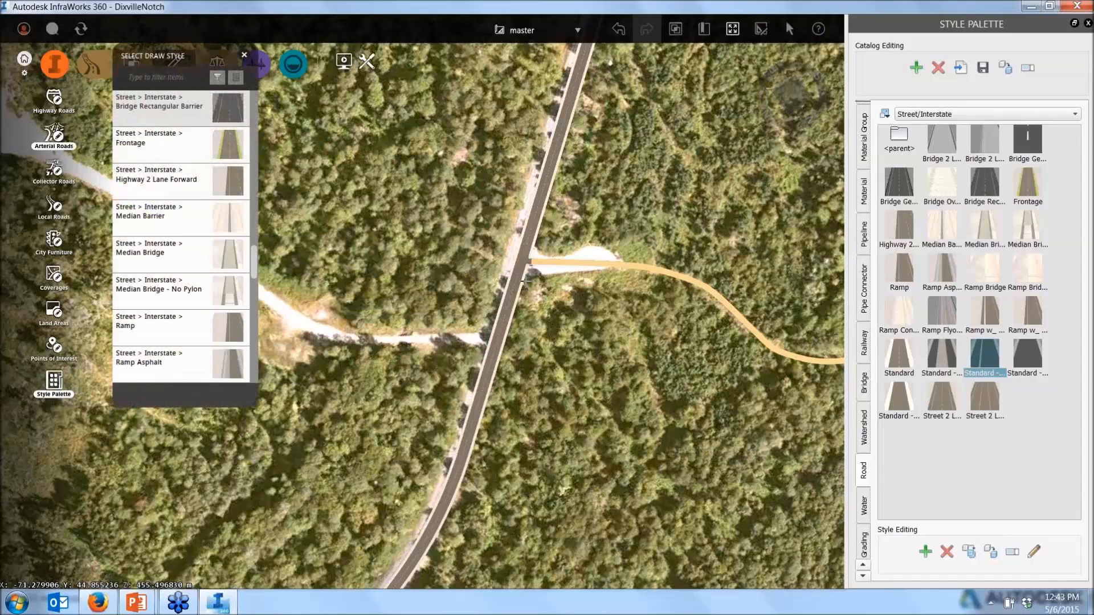
scroll(620, 283, "down", 1)
scroll(619, 283, "down", 2)
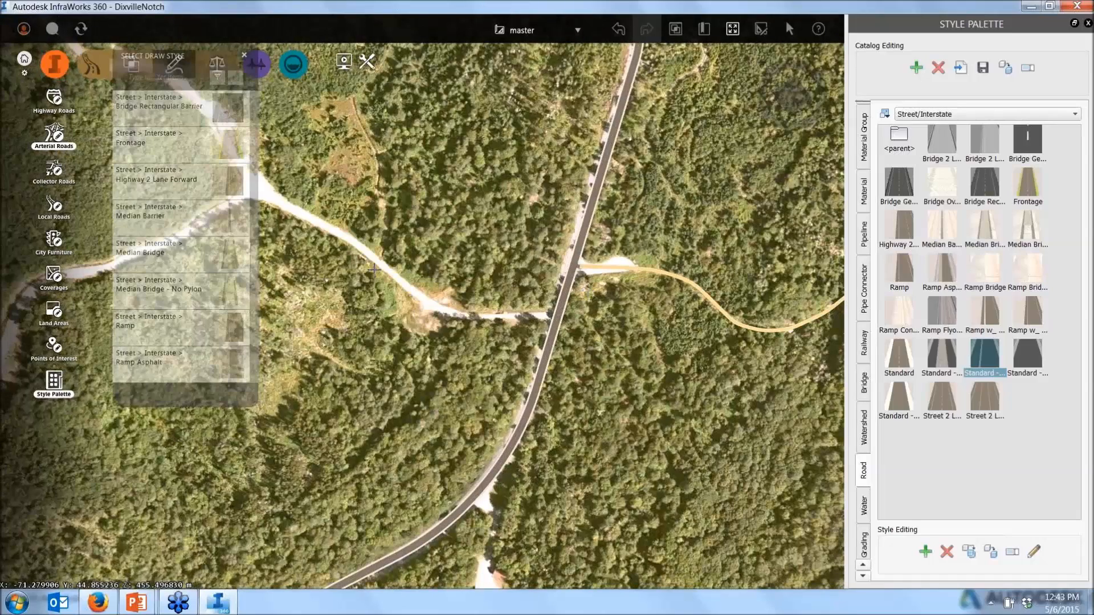
left_click(346, 236)
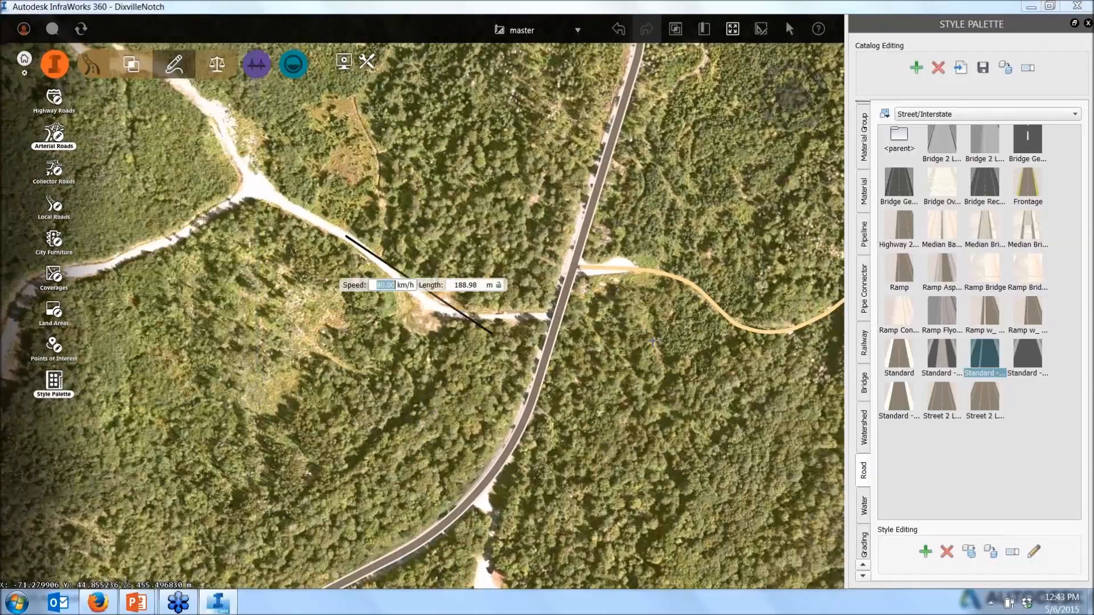
left_click(441, 307)
left_click(655, 314)
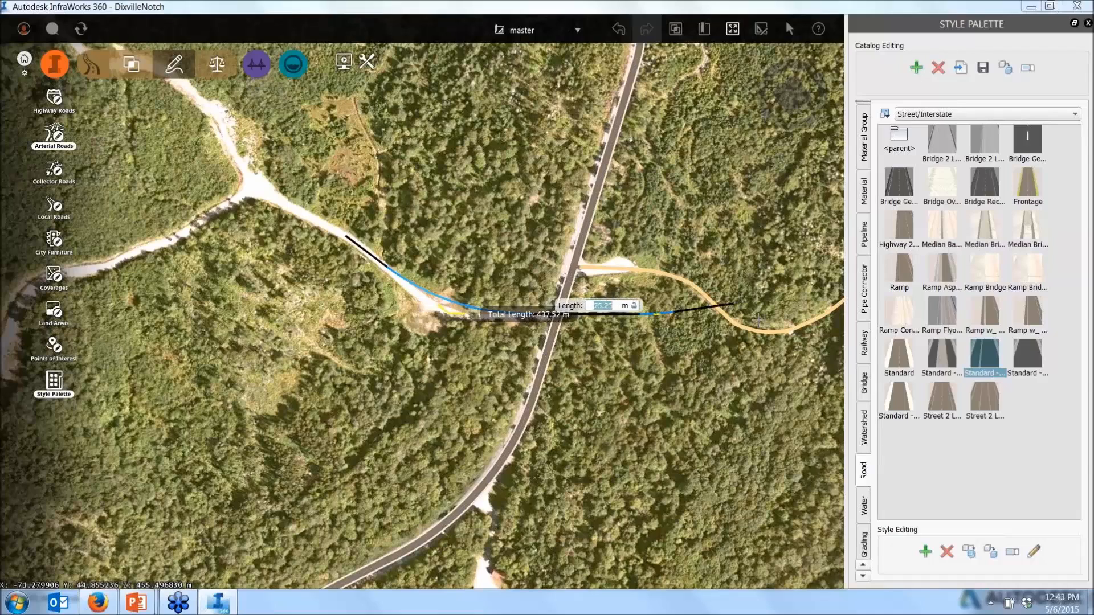
double_click(756, 378)
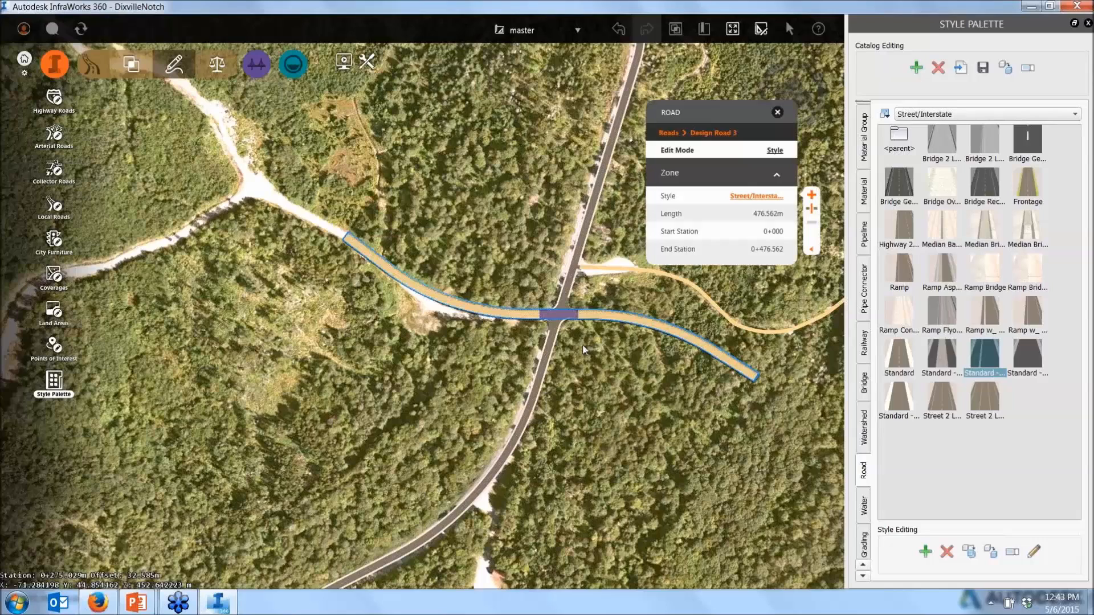
Switch the new road to Geometry edit mode and raise its middle point so that it passes over the existing road.
scroll(584, 350, "up", 5)
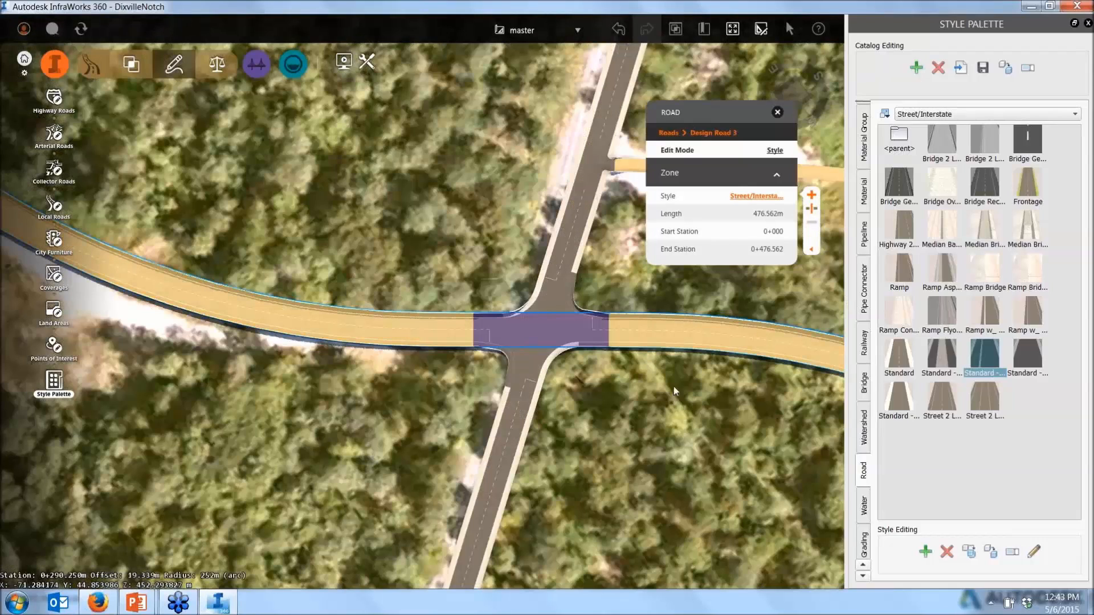
left_click_drag(673, 386, 667, 295)
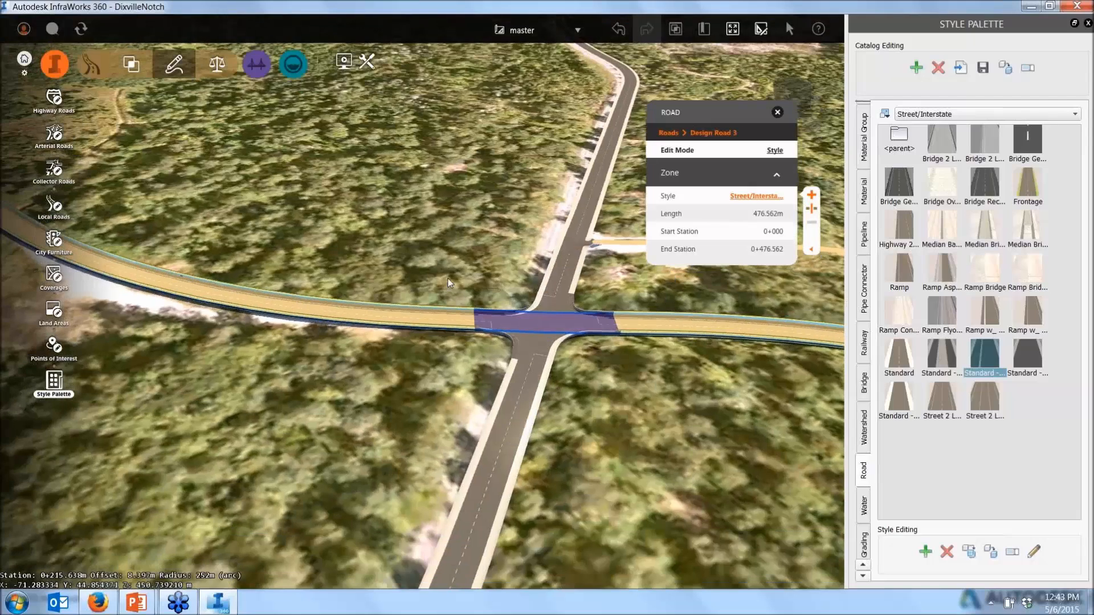
left_click(775, 149)
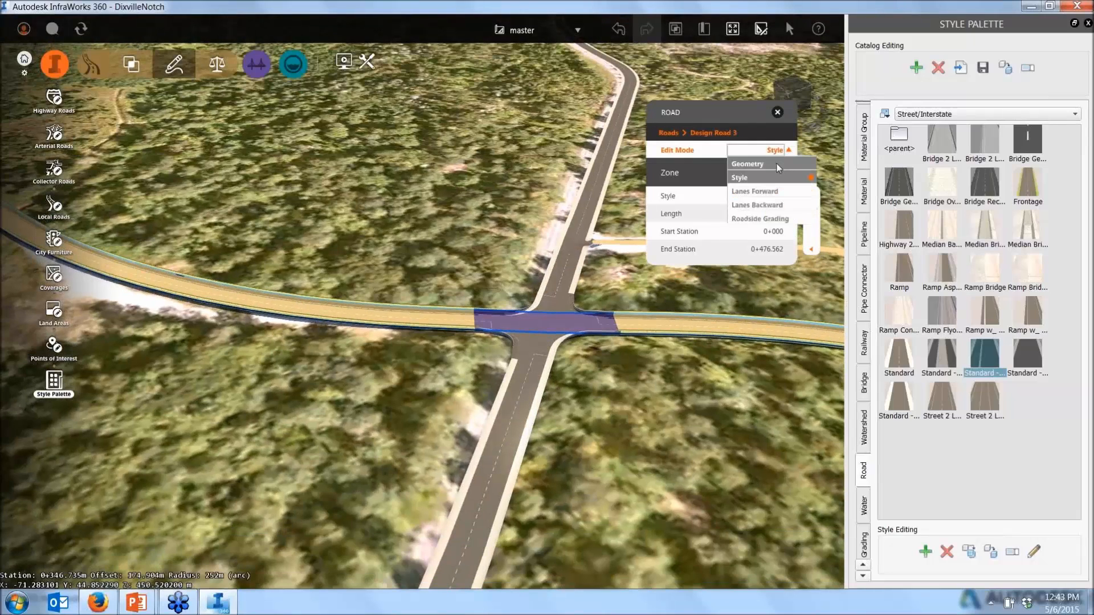
left_click(778, 164)
left_click_drag(547, 323, 554, 251)
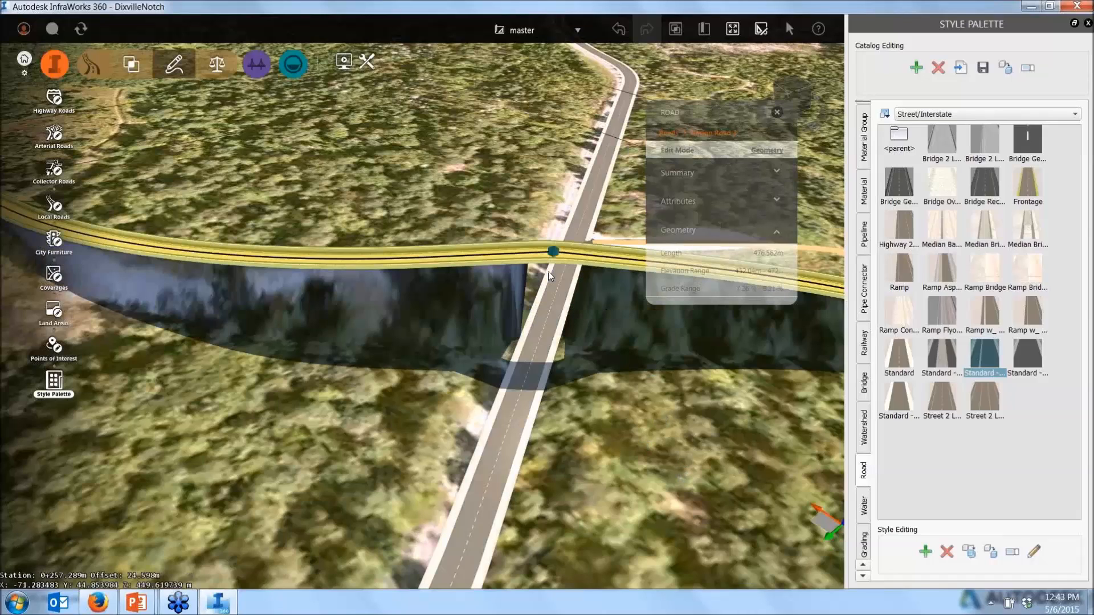
left_click_drag(553, 254, 549, 286)
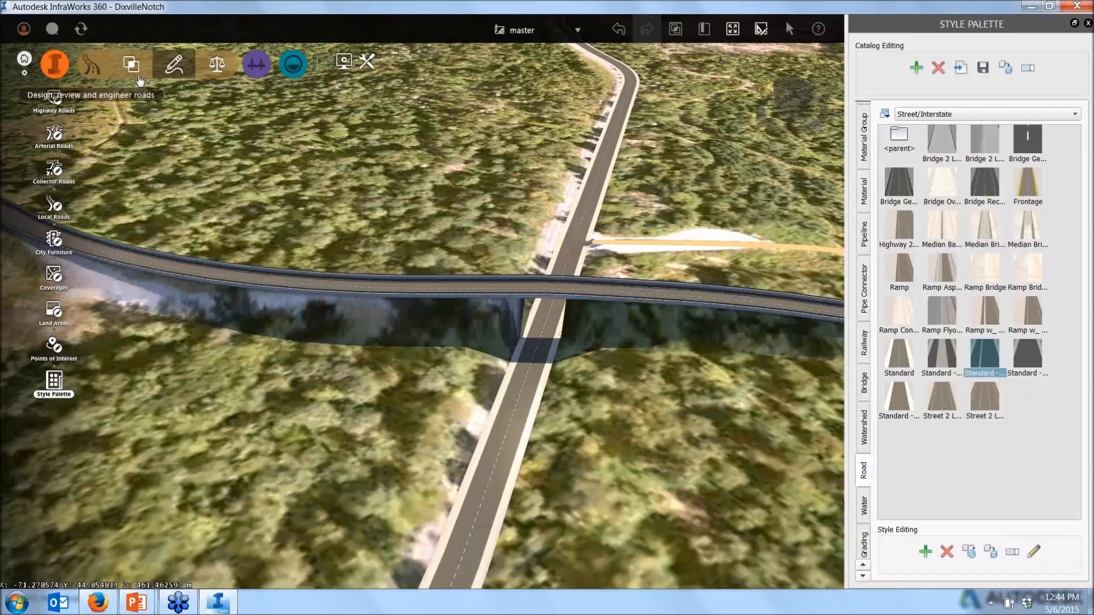
Add a Precast I Girder bridge about 53 m long to the raised road where it spans the existing road.
left_click(256, 64)
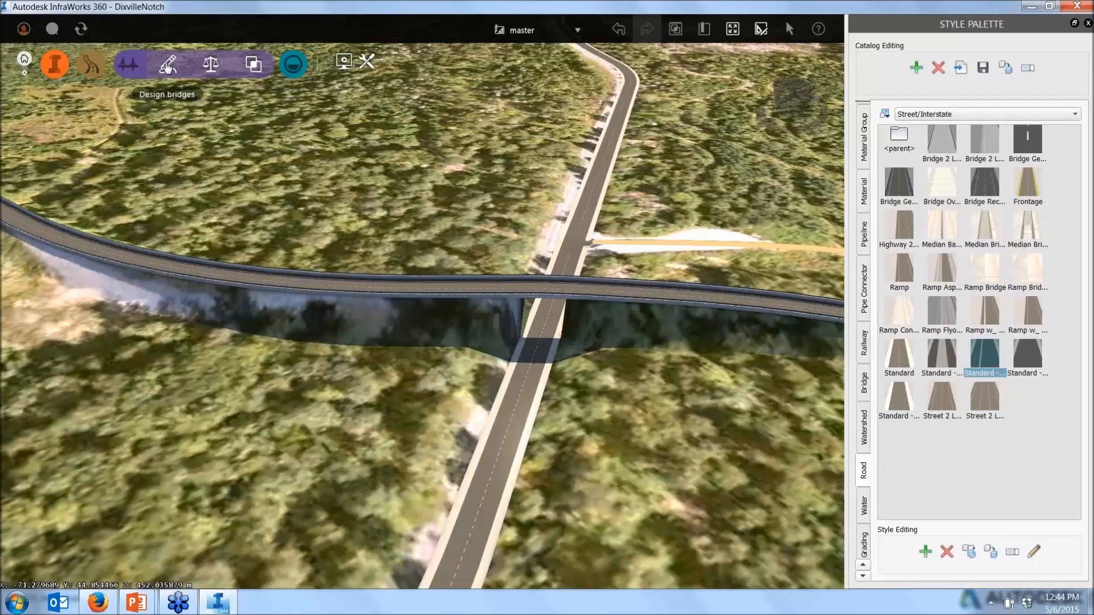
left_click(167, 67)
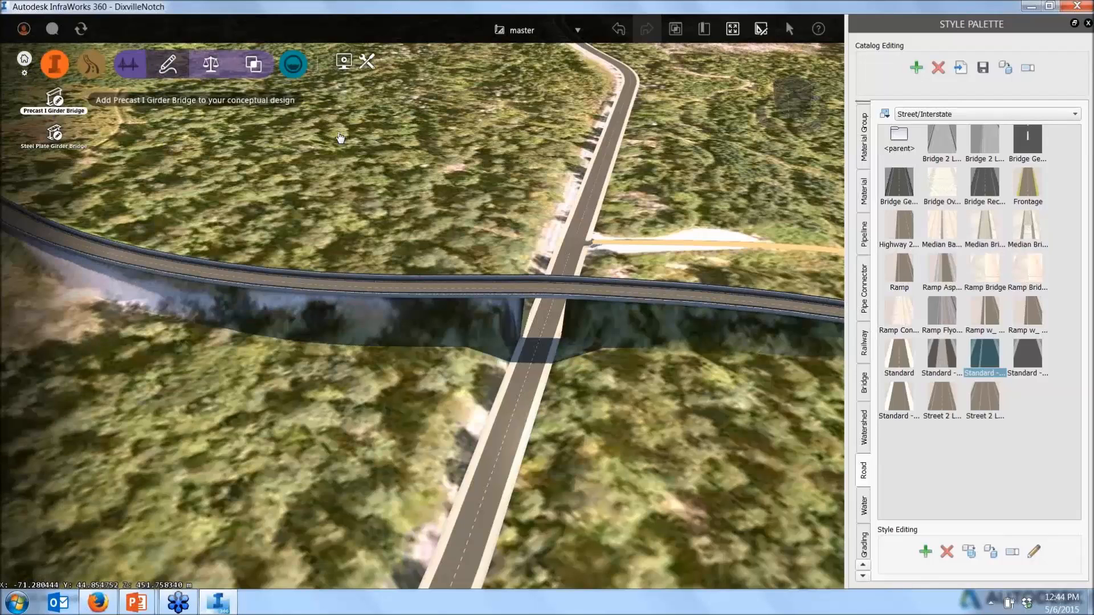
left_click(458, 293)
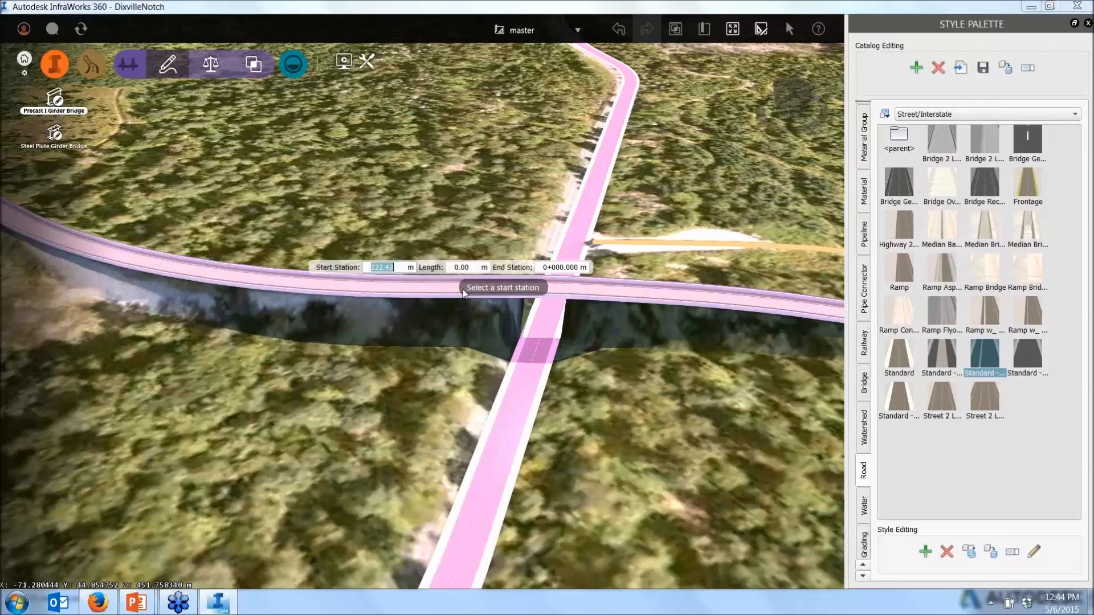
left_click(463, 292)
left_click(639, 305)
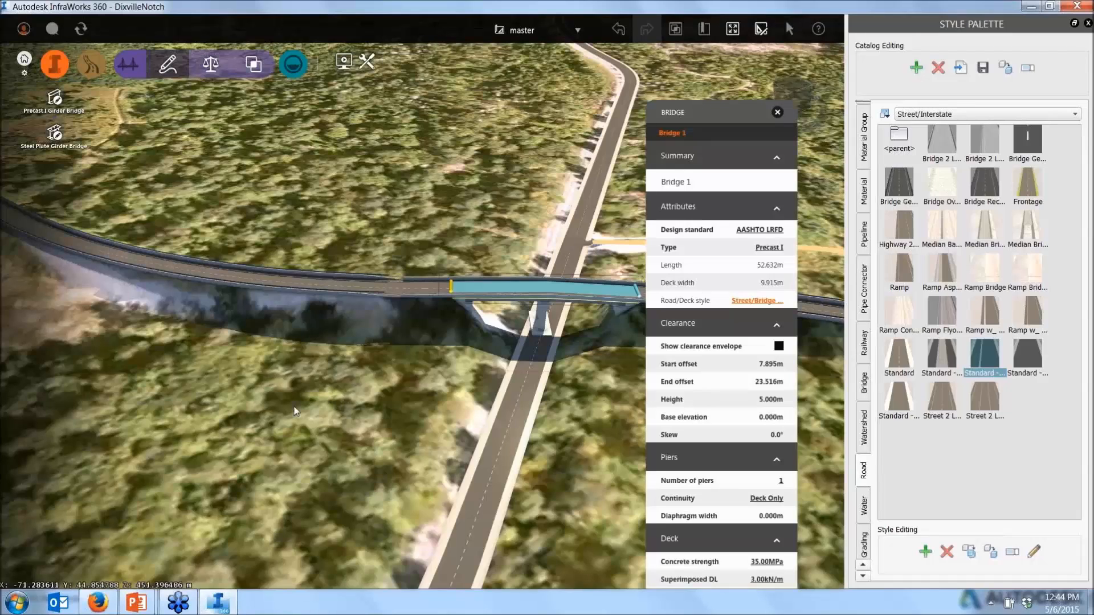
Examine the new bridge's deck, piers and abutments along with the road sections adjoining it.
left_click_drag(294, 407, 477, 461)
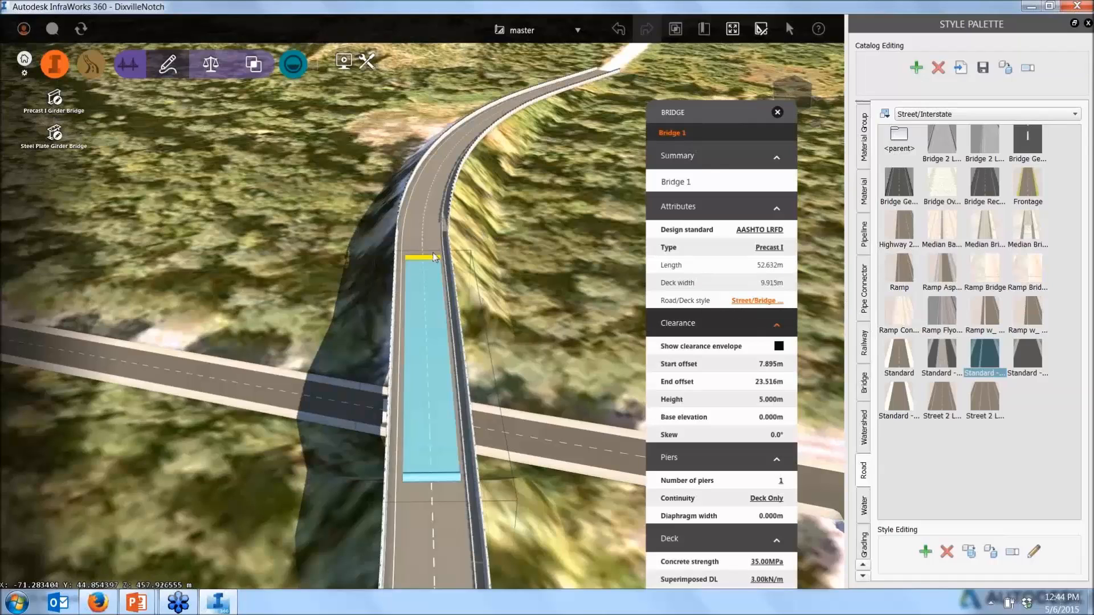
left_click(490, 228)
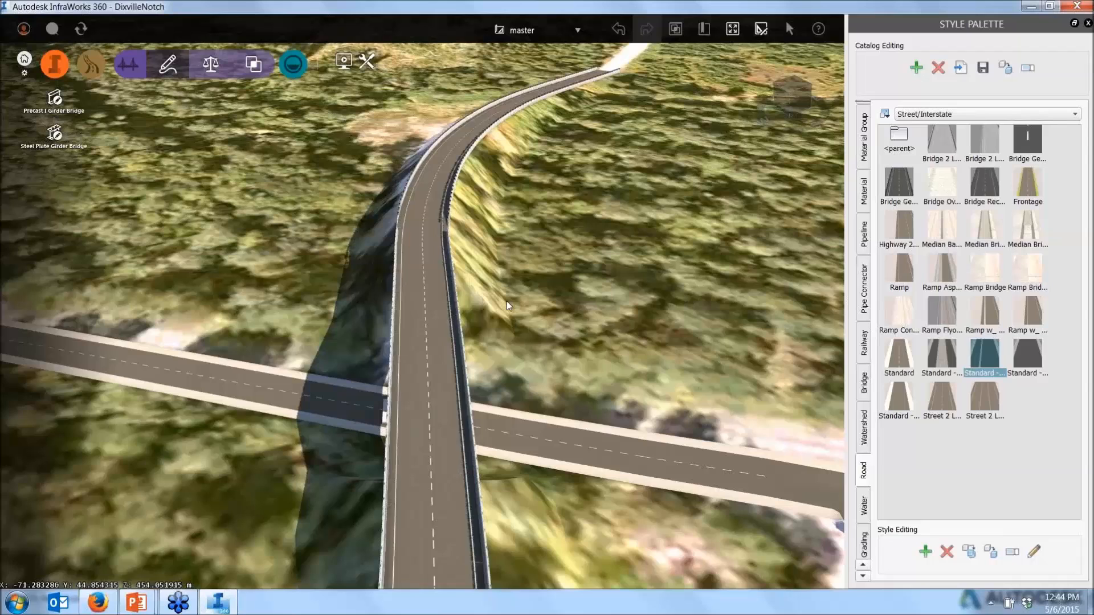
left_click(442, 323)
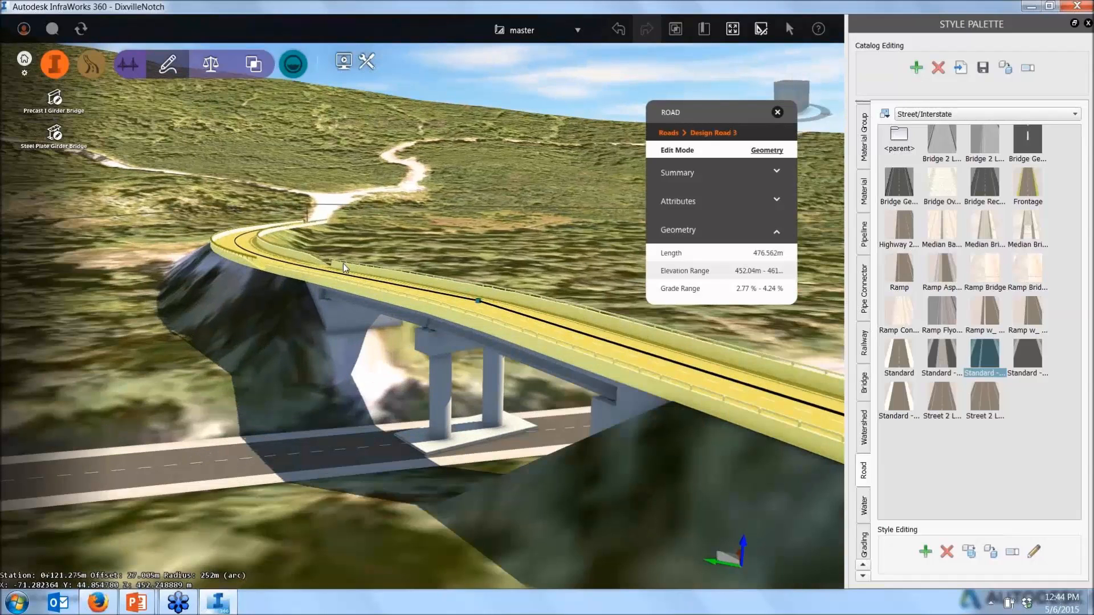
left_click(286, 259)
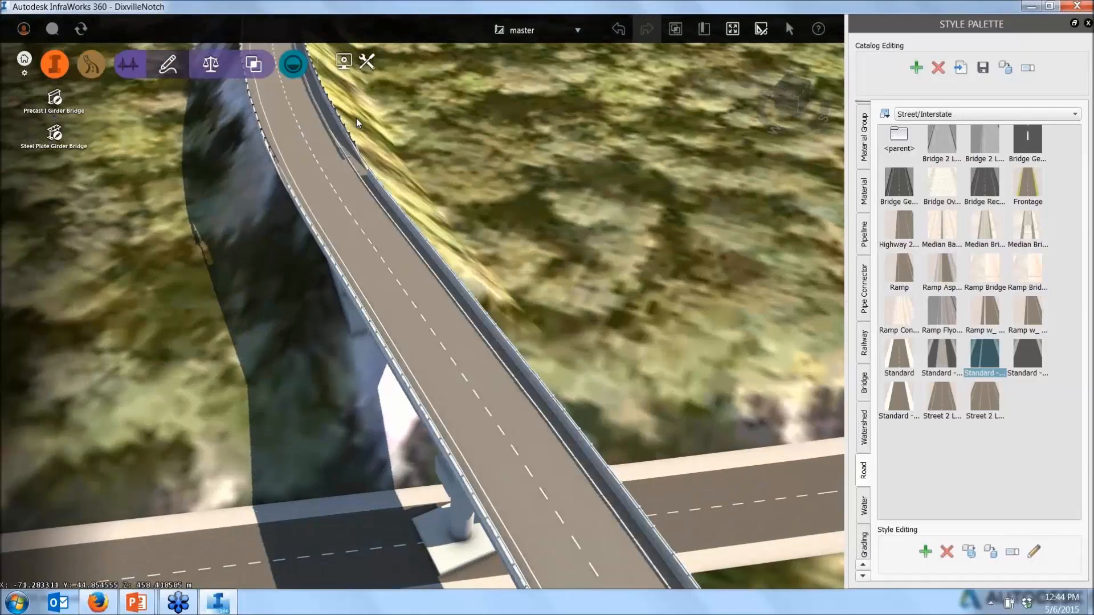
Apply the Standard road style from Street/Interstate to the road approaches on both sides of the bridge.
left_click(981, 478)
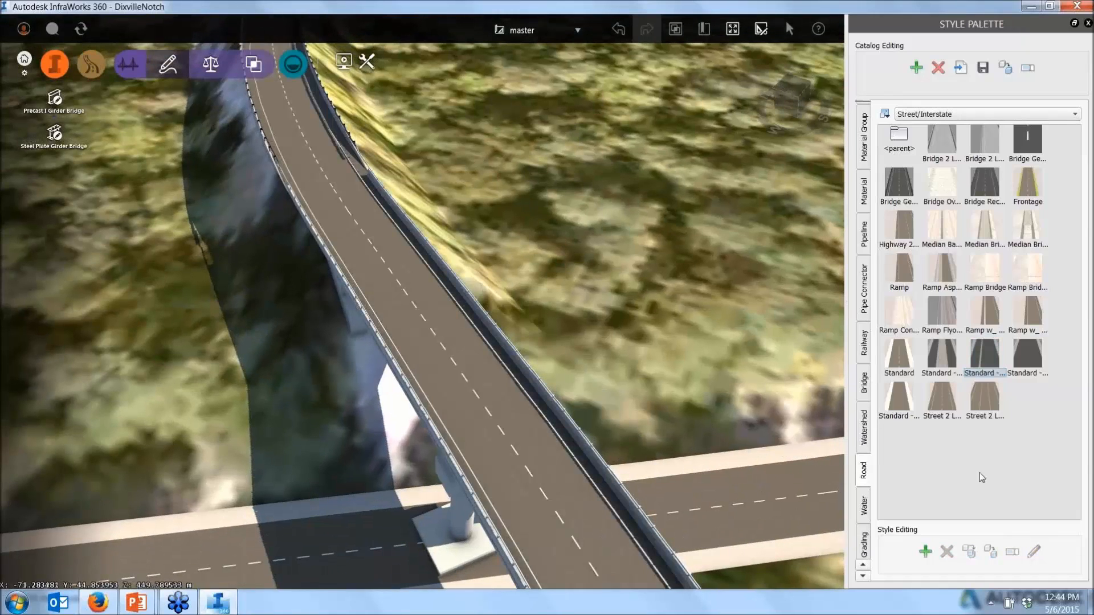
left_click(900, 360)
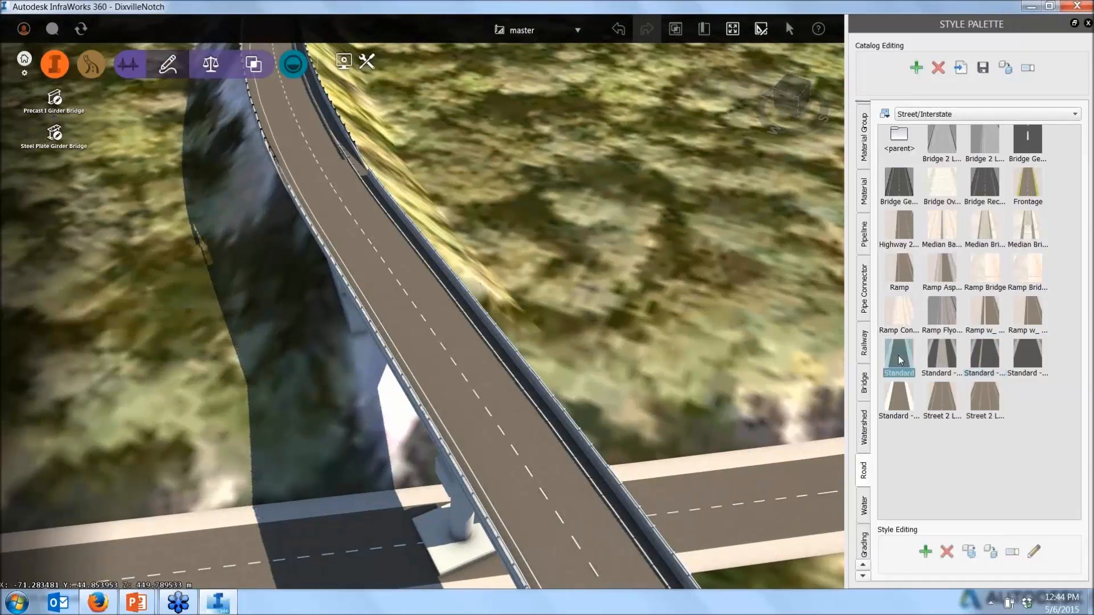
left_click_drag(372, 161, 263, 76)
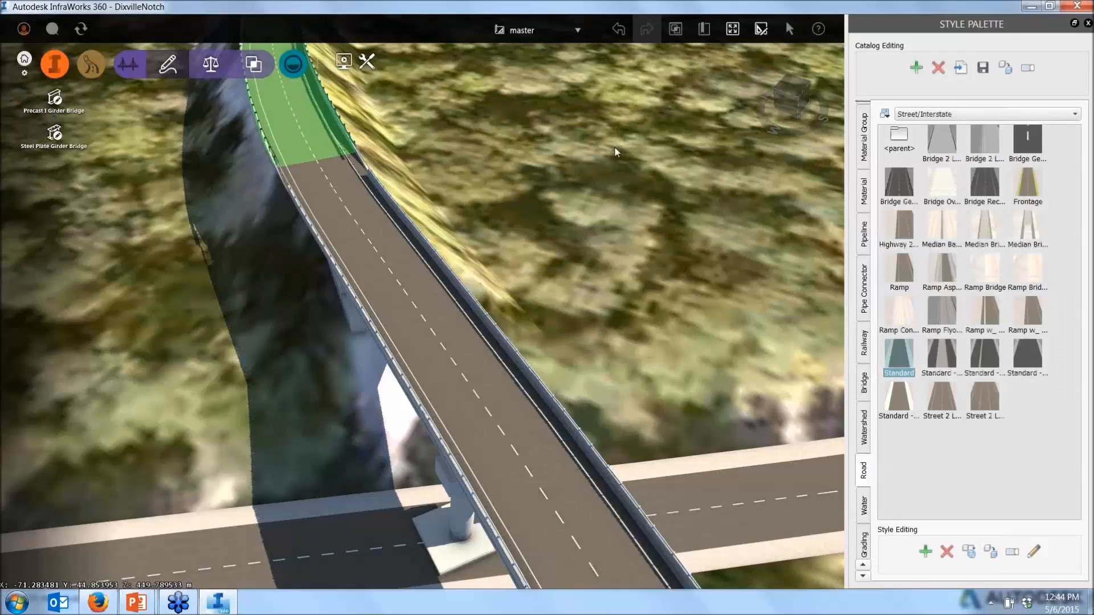
scroll(380, 151, "down", 3)
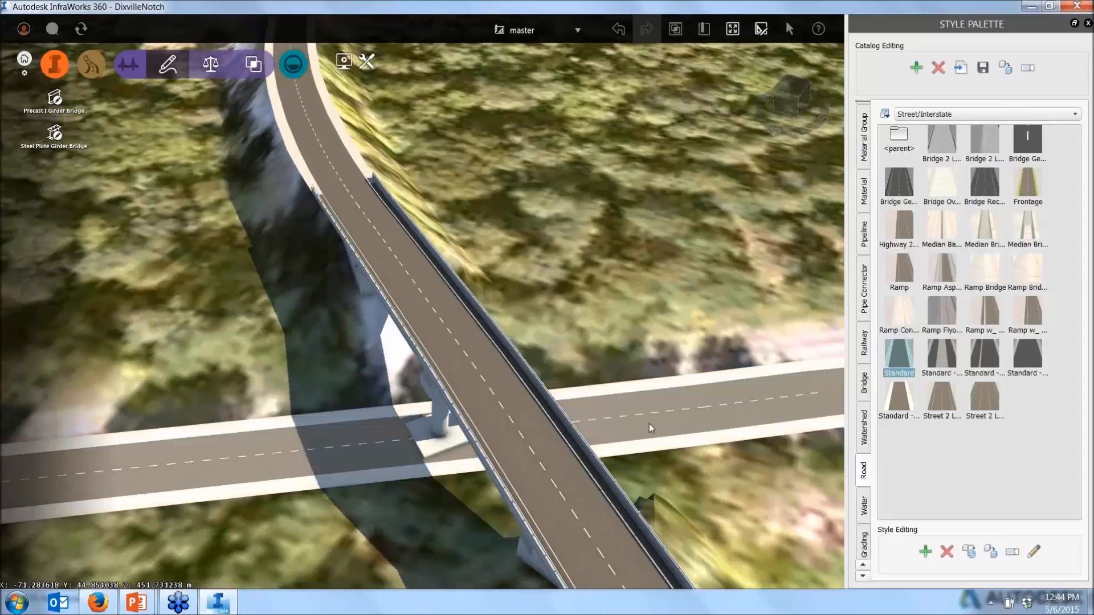
middle_click_drag(750, 539, 577, 379)
left_click_drag(577, 379, 530, 177)
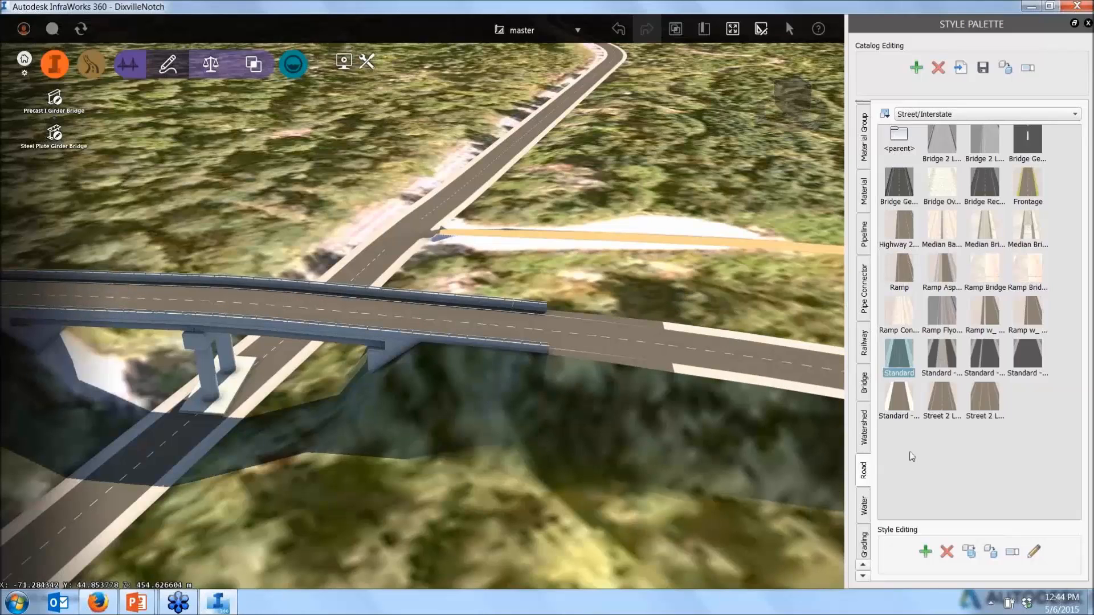
Browse from the Street/Interstate catalog to the road styles in Street/Bridge Deck.
double_click(899, 137)
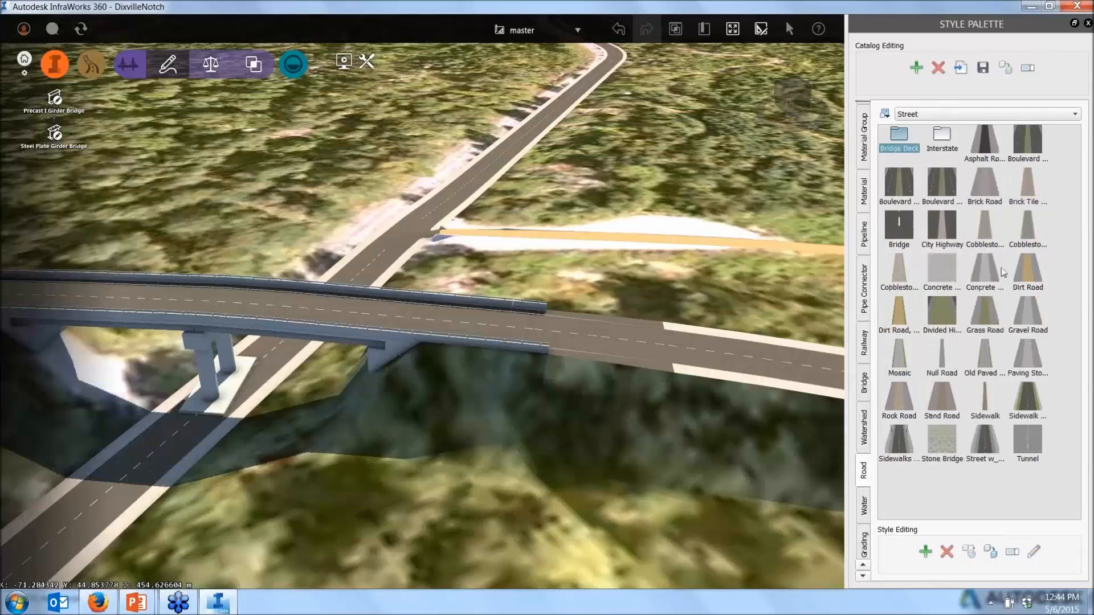
double_click(900, 135)
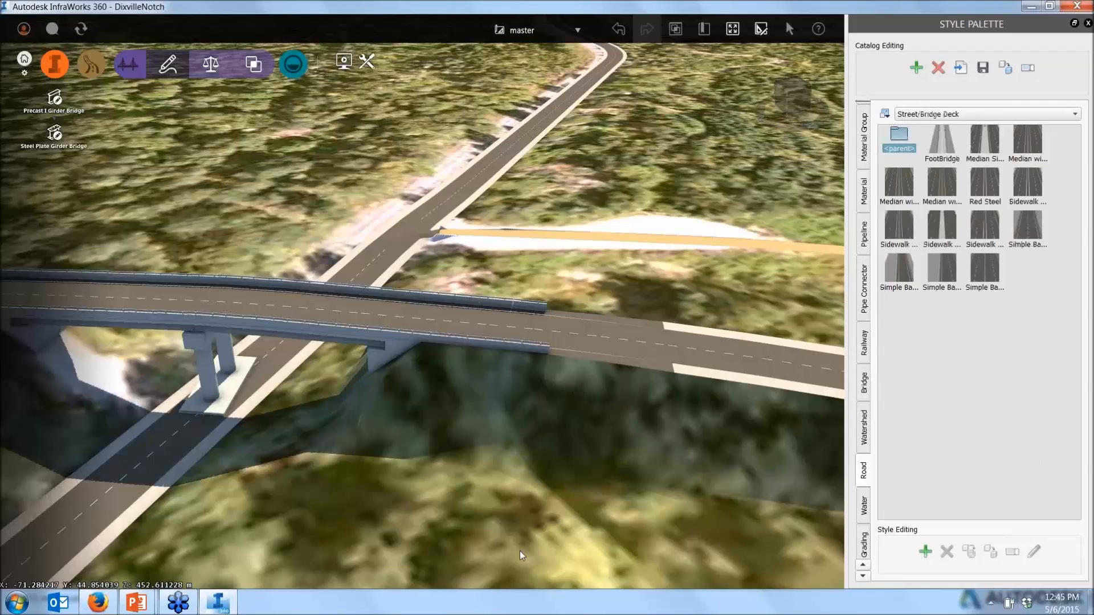
Examine the raised road's style zones around the bridge in Style edit mode, and deselect the road.
left_click_drag(520, 552, 388, 530)
left_click(693, 475)
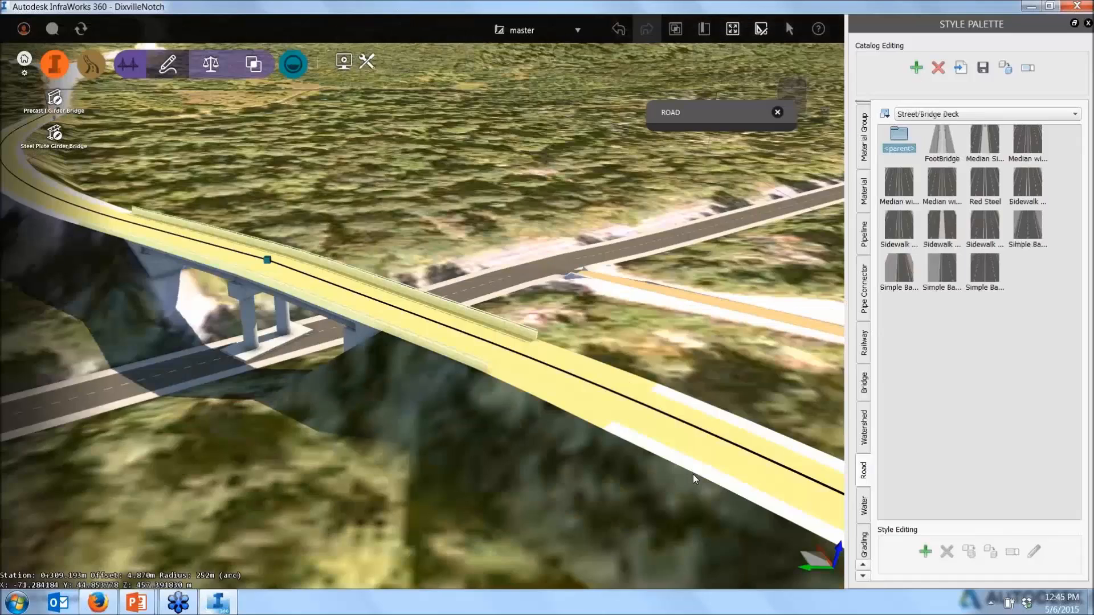
left_click(767, 150)
left_click(769, 178)
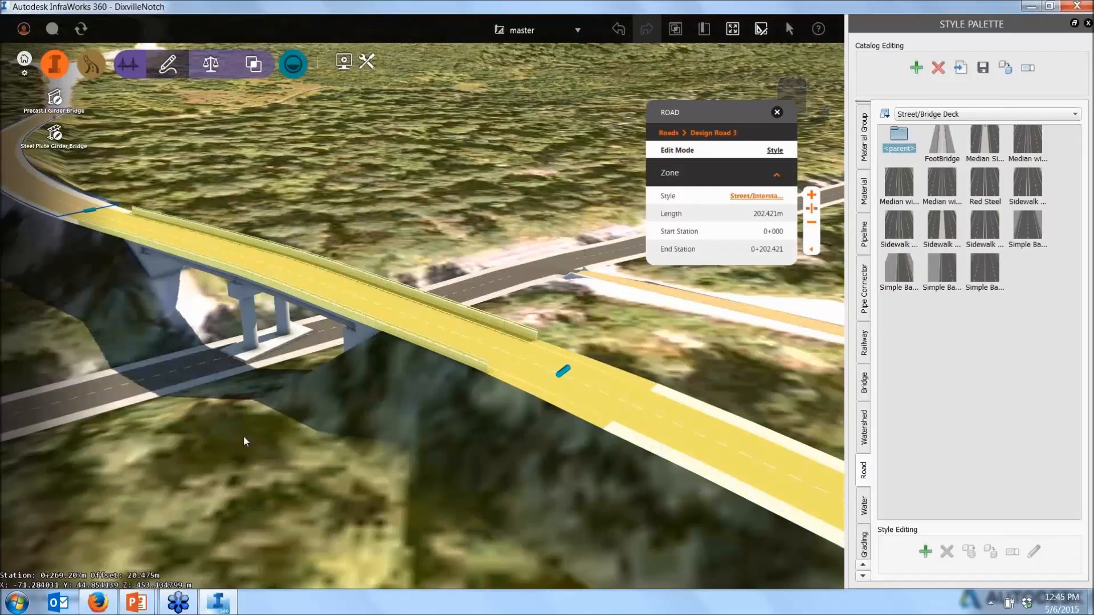
left_click_drag(244, 435, 319, 382)
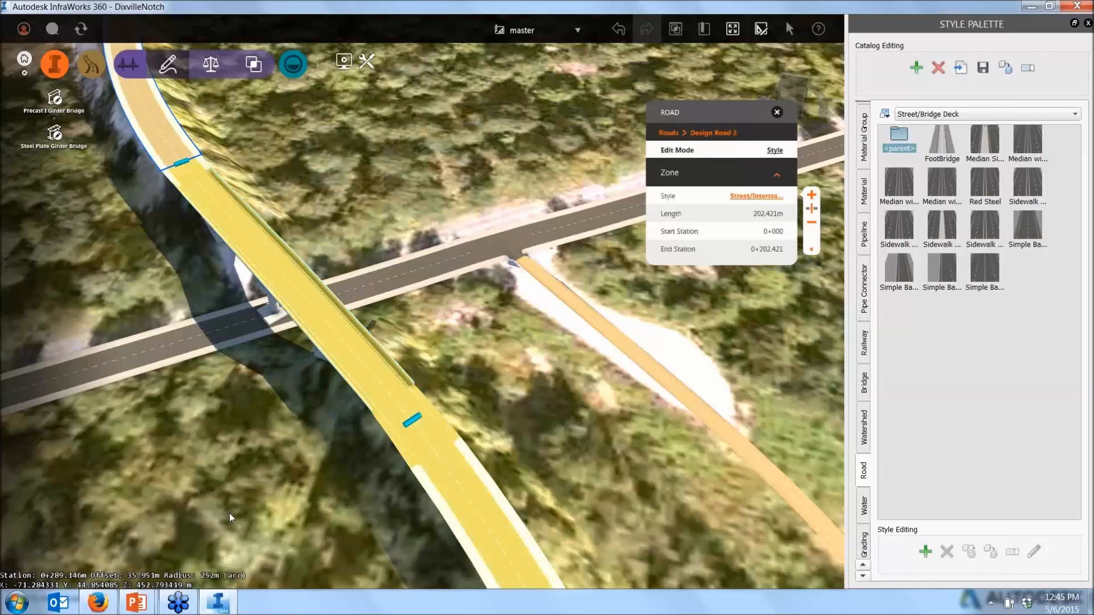
left_click(242, 481)
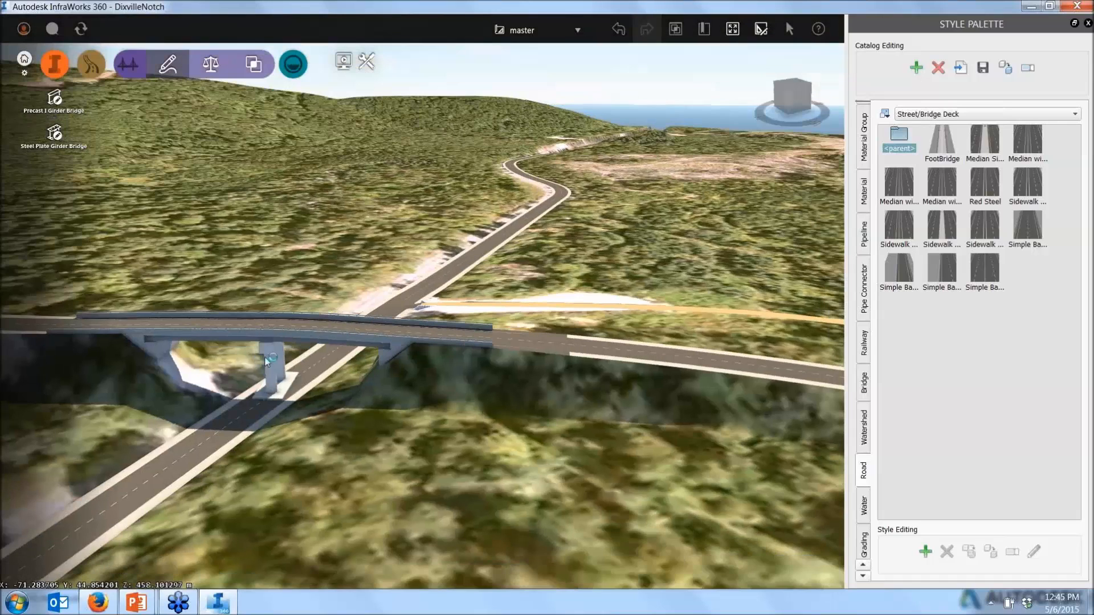
Review the properties of the girder bridge over the lower road, deselect it, and survey the surrounding road corridor.
left_click(272, 360)
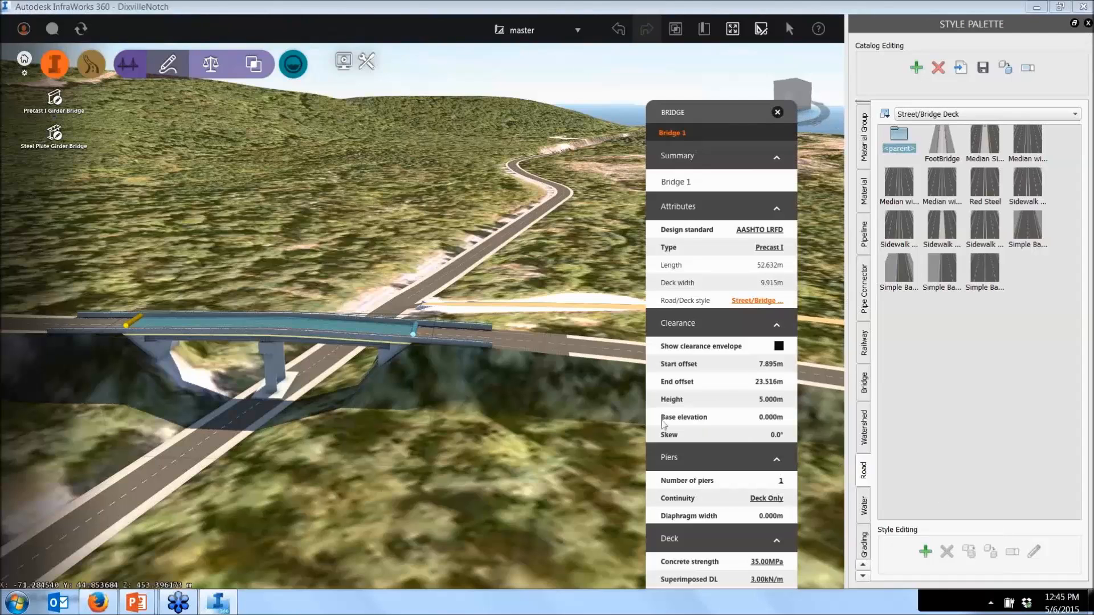
left_click(414, 422)
scroll(415, 421, "down", 2)
scroll(414, 422, "down", 2)
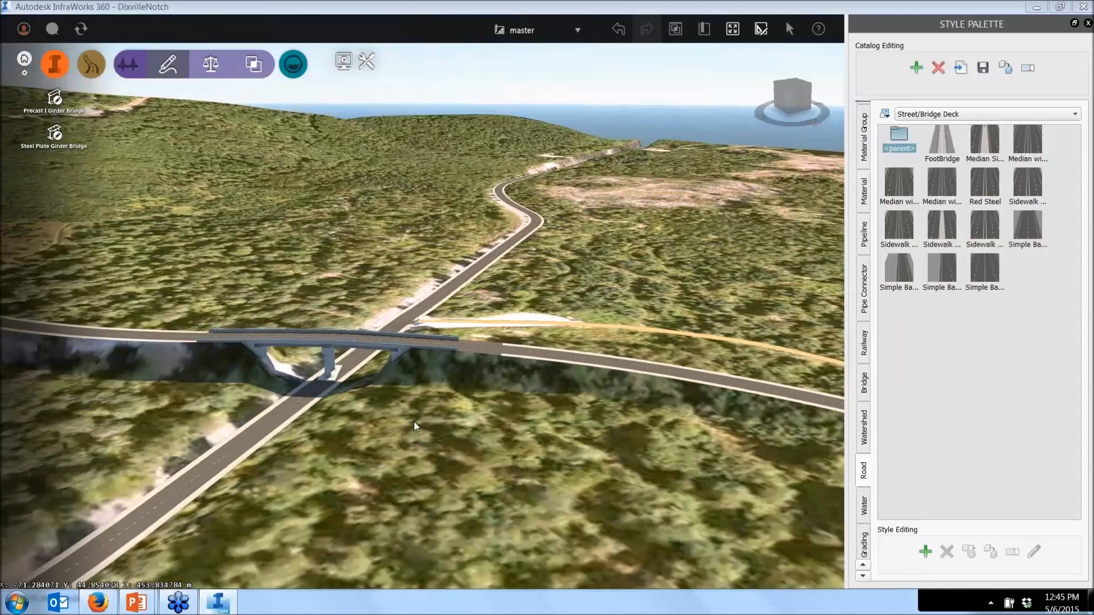
scroll(413, 421, "down", 2)
scroll(414, 422, "down", 2)
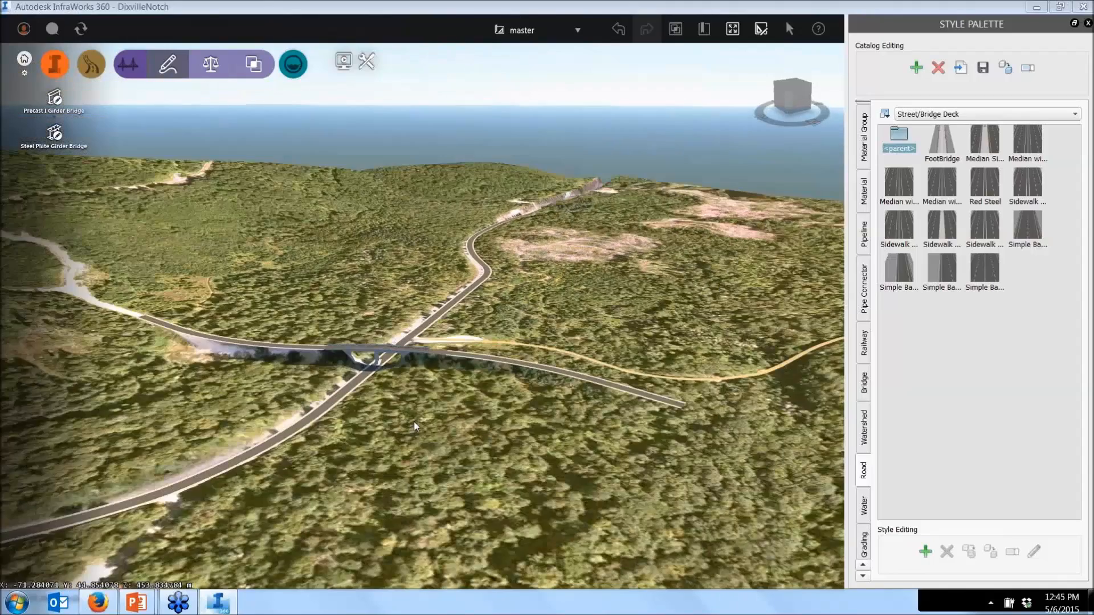
scroll(708, 182, "down", 2)
scroll(708, 194, "down", 1)
scroll(707, 201, "down", 2)
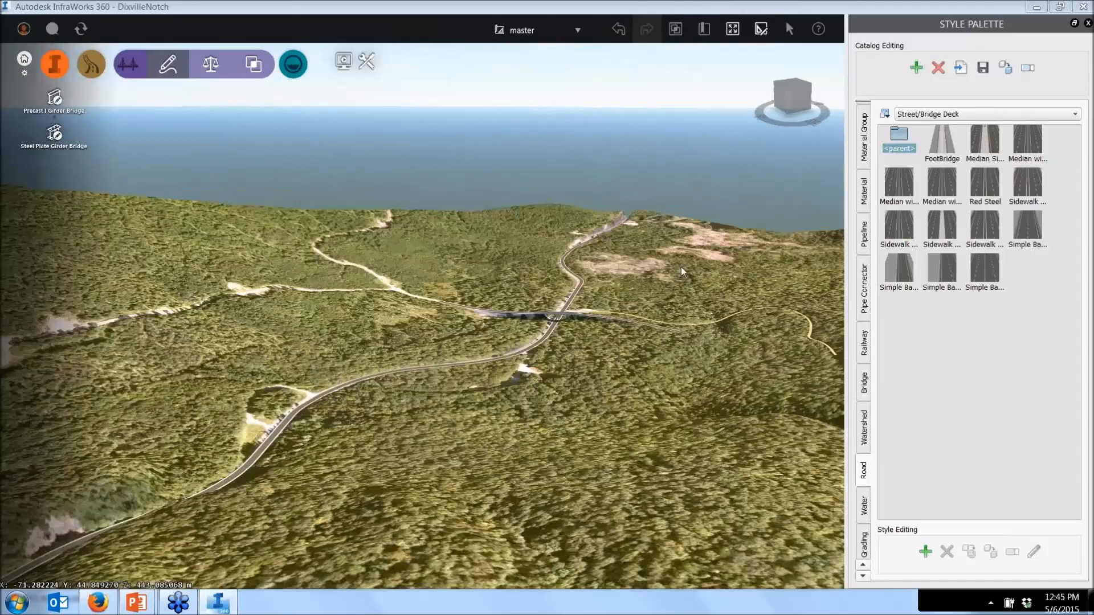
scroll(396, 402, "down", 2)
scroll(396, 402, "down", 2)
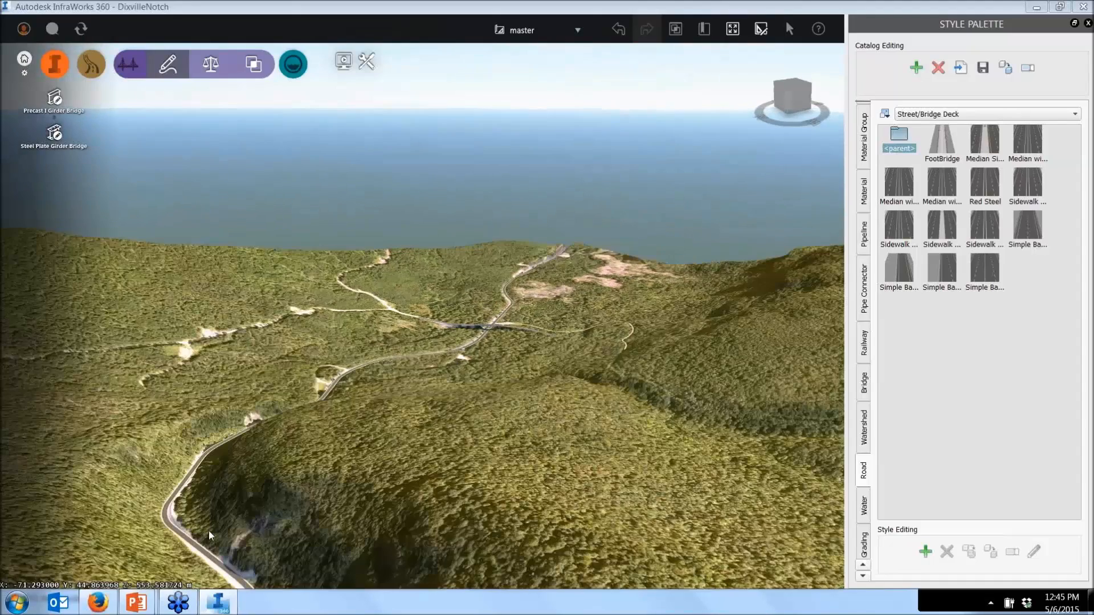
Examine the patterned median and its taper on the road beside the lake intersection.
scroll(364, 389, "down", 4)
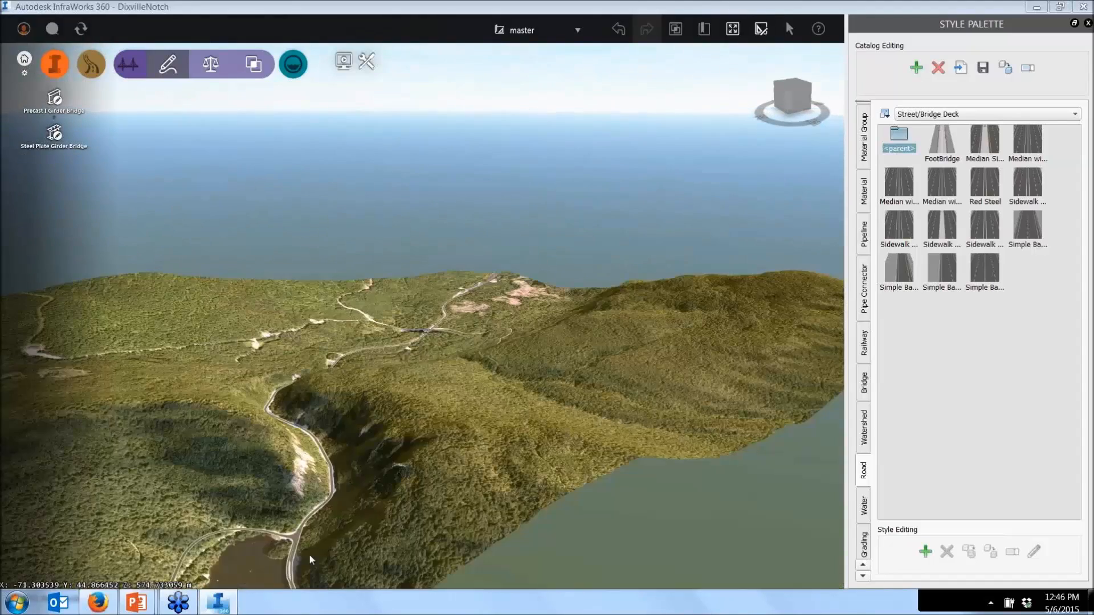
mouse_move(309, 554)
left_mouse_down()
mouse_move(314, 531)
mouse_move(310, 558)
left_mouse_up()
scroll(309, 559, "up", 4)
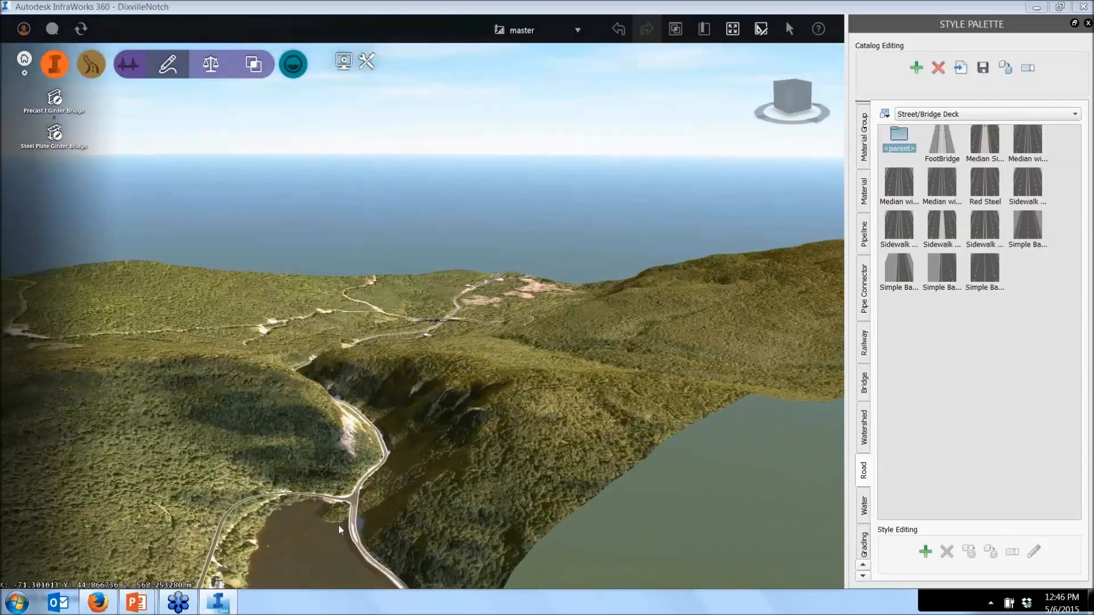
middle_click_drag(338, 525, 385, 412)
left_click_drag(385, 413, 411, 528)
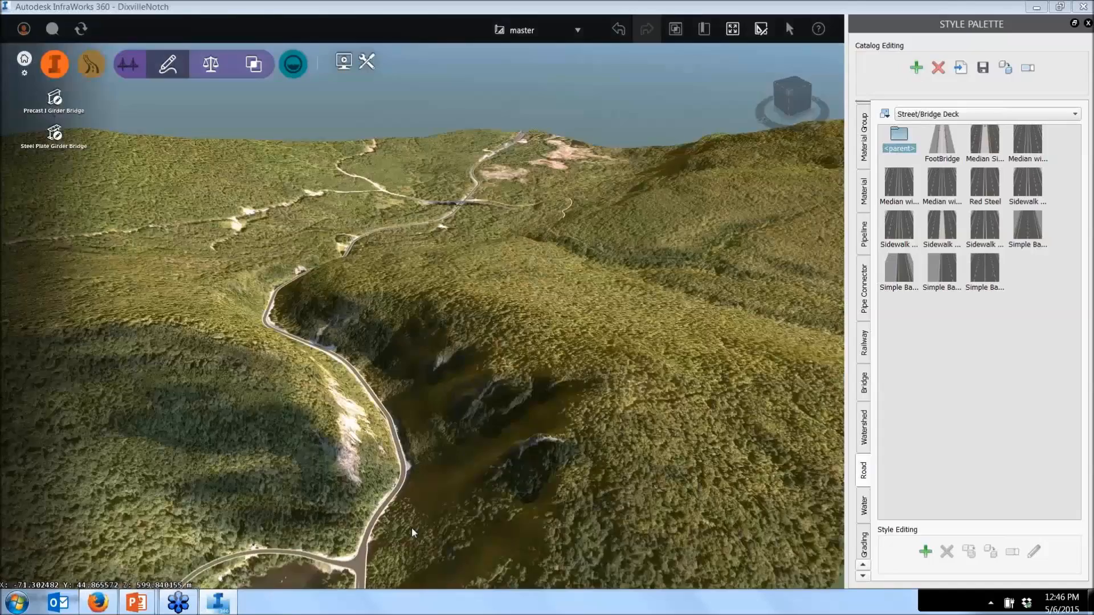
middle_click_drag(411, 528, 403, 424)
scroll(410, 415, "up", 3)
scroll(435, 463, "up", 7)
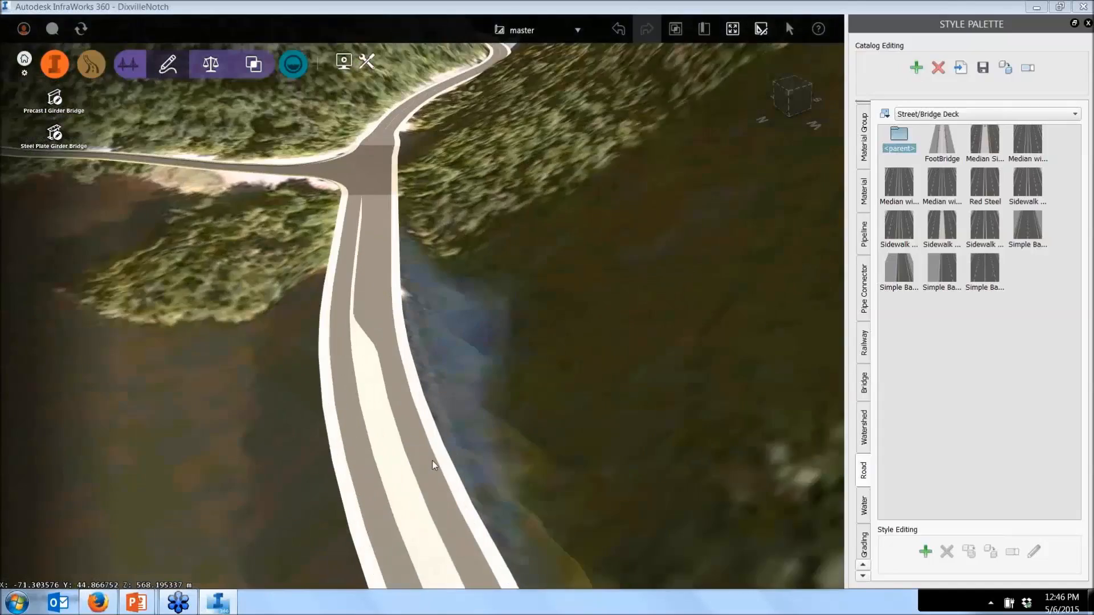
left_click_drag(416, 302, 360, 531)
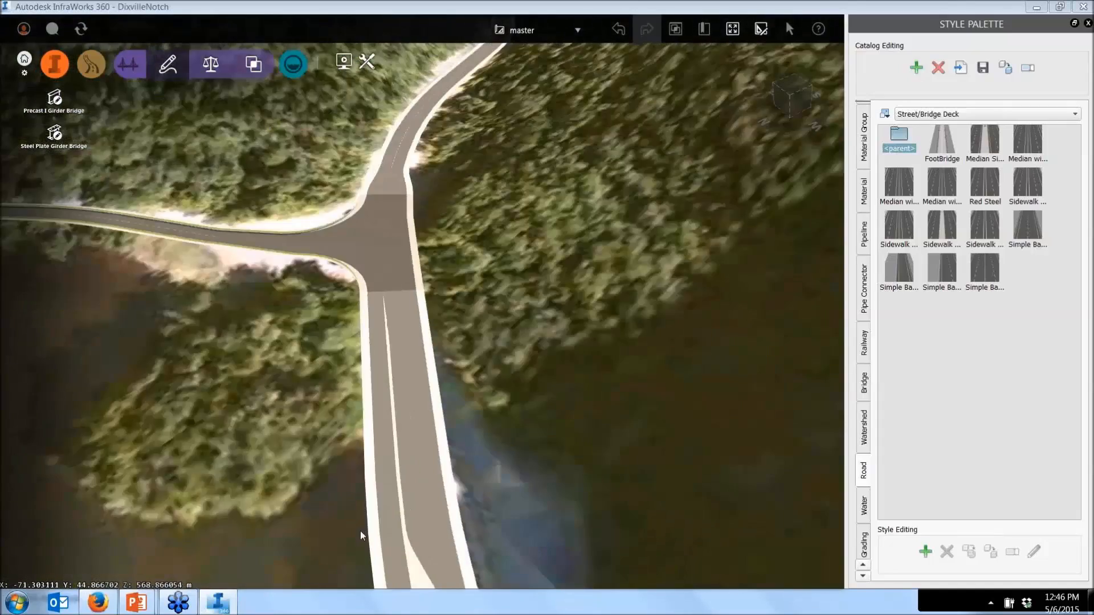
middle_click_drag(580, 442, 525, 251)
scroll(379, 395, "down", 3)
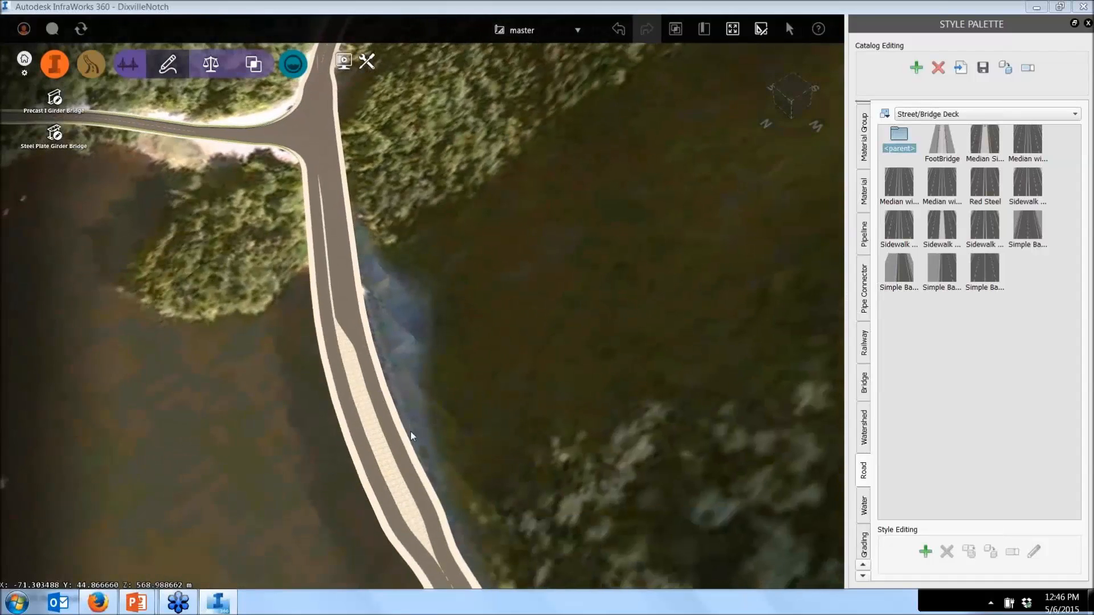
scroll(414, 436, "up", 2)
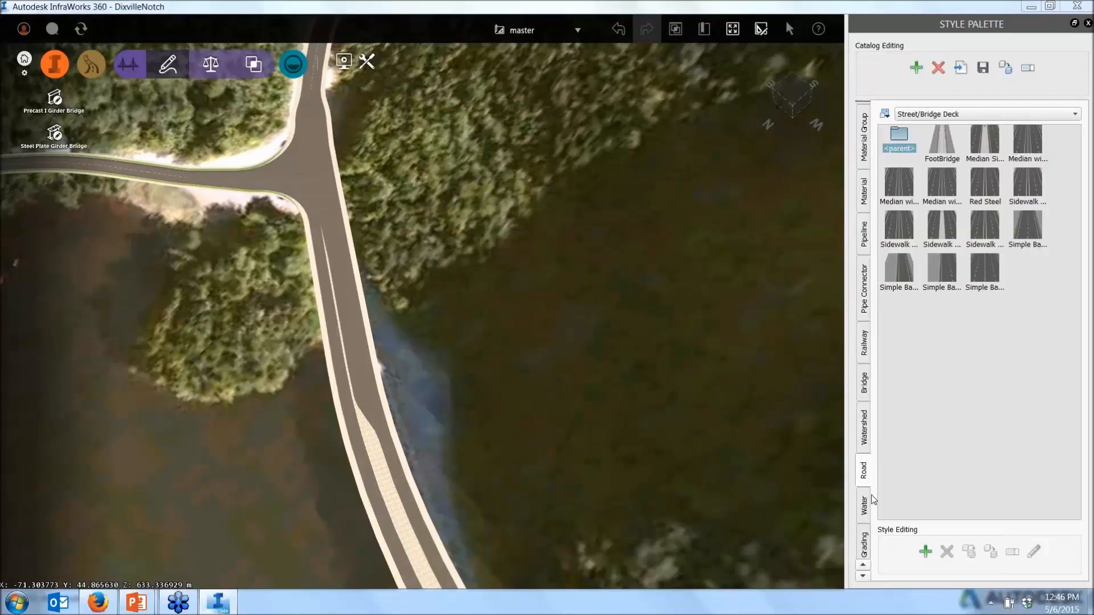
left_click(864, 137)
left_click(988, 140)
double_click(990, 140)
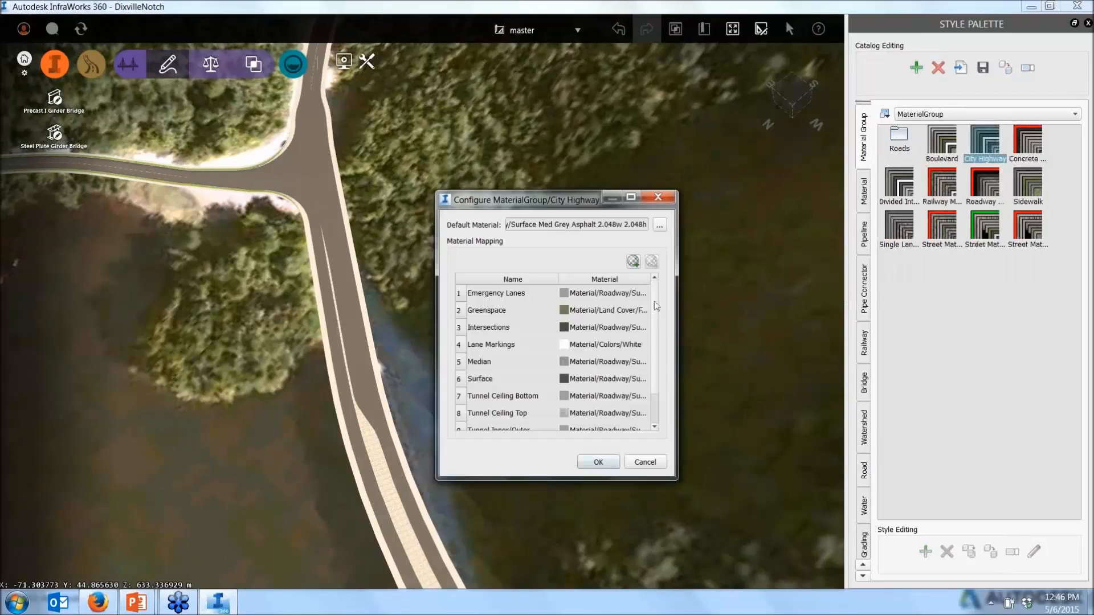
left_click(633, 262)
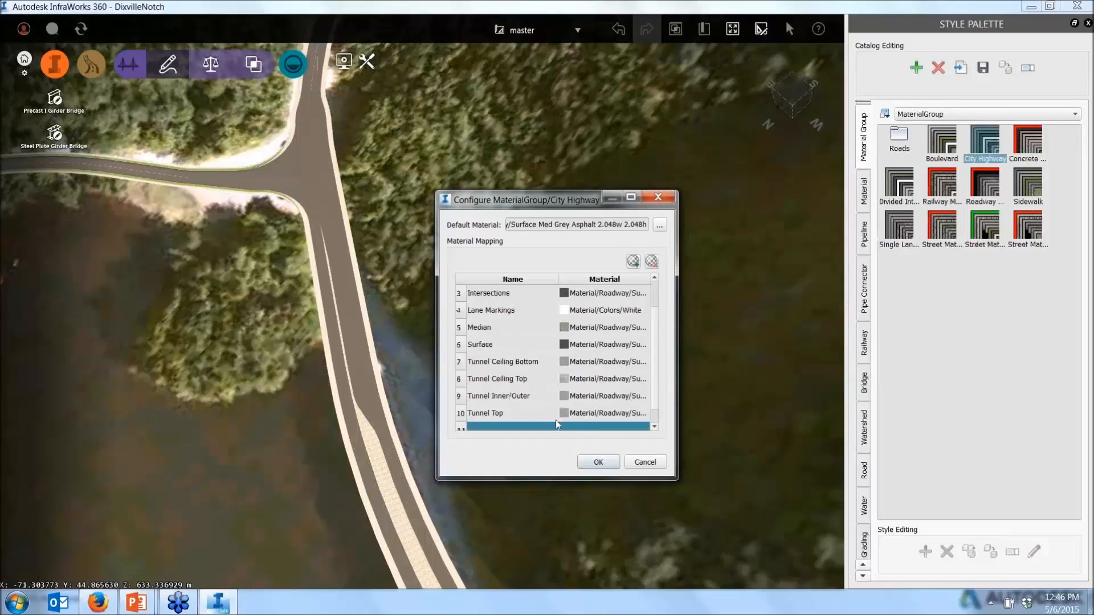
left_click(641, 465)
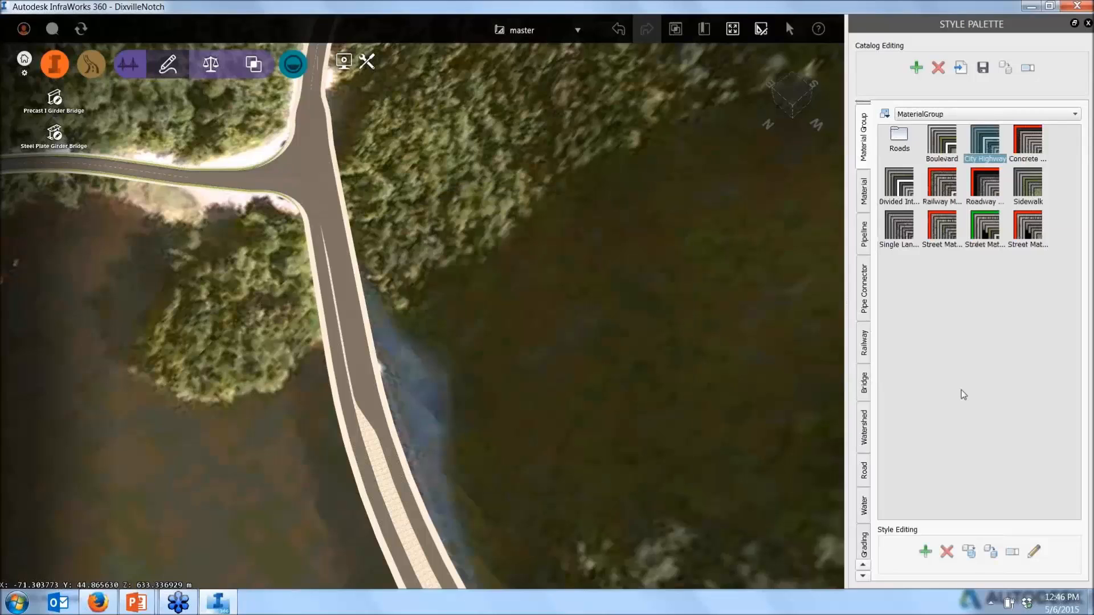
Open the Standard - Median road style from the Street/Interstate catalog for configuration.
left_click(863, 470)
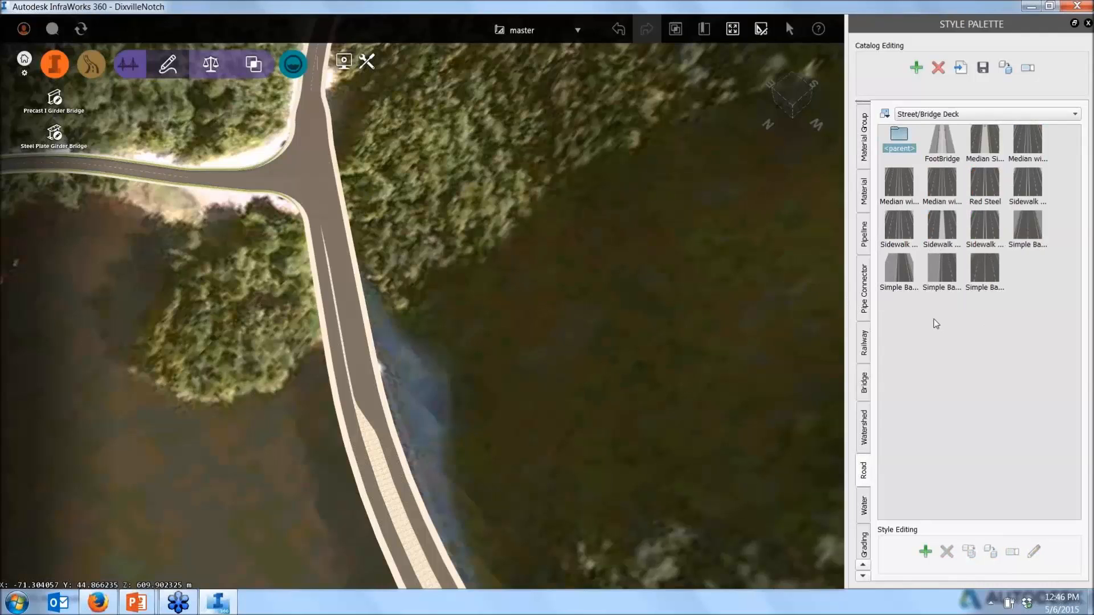
double_click(899, 141)
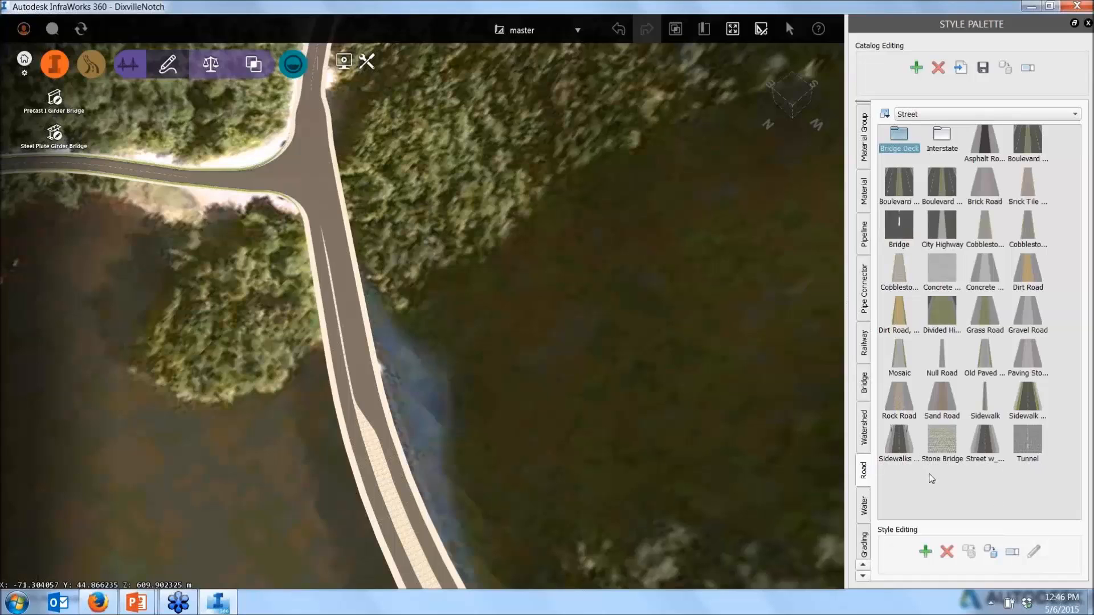
double_click(946, 141)
left_click(946, 374)
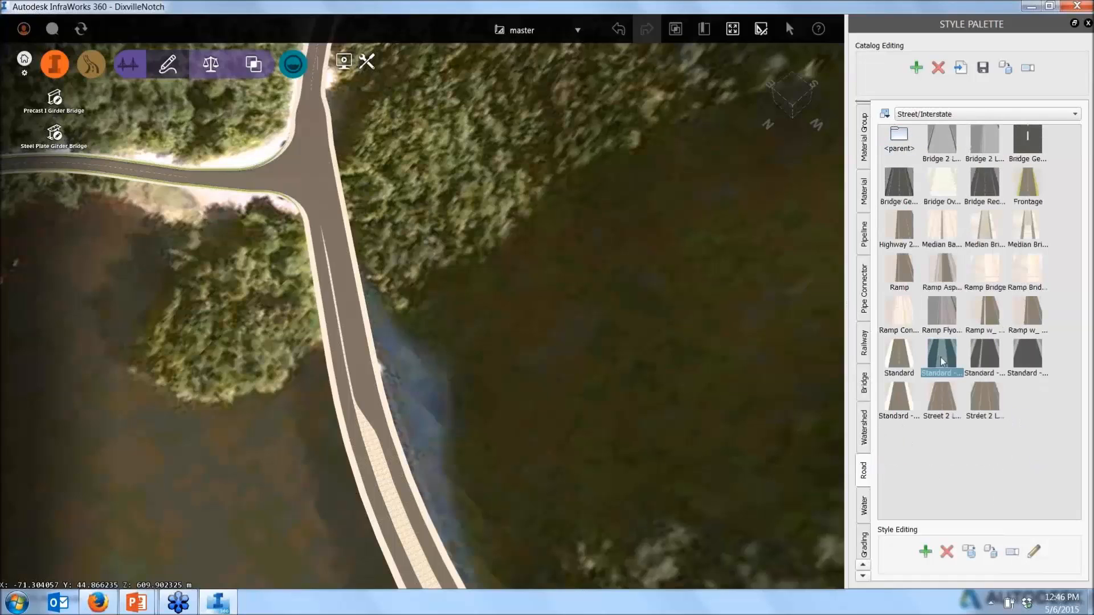
double_click(944, 373)
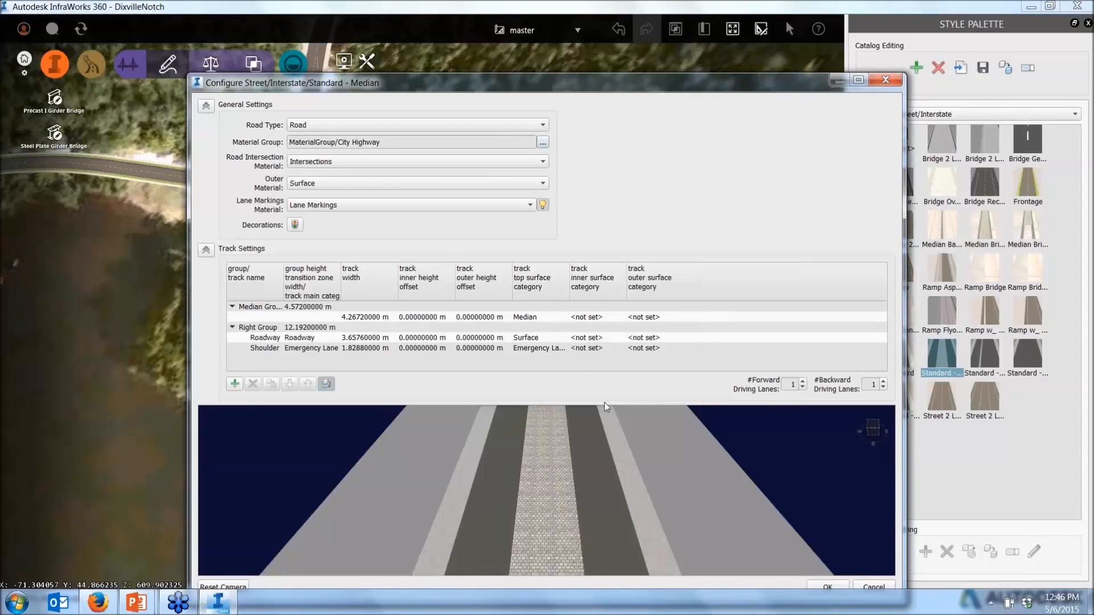
Add two tracks to the Median Group, placing one on each side of the existing median track.
left_click(270, 317)
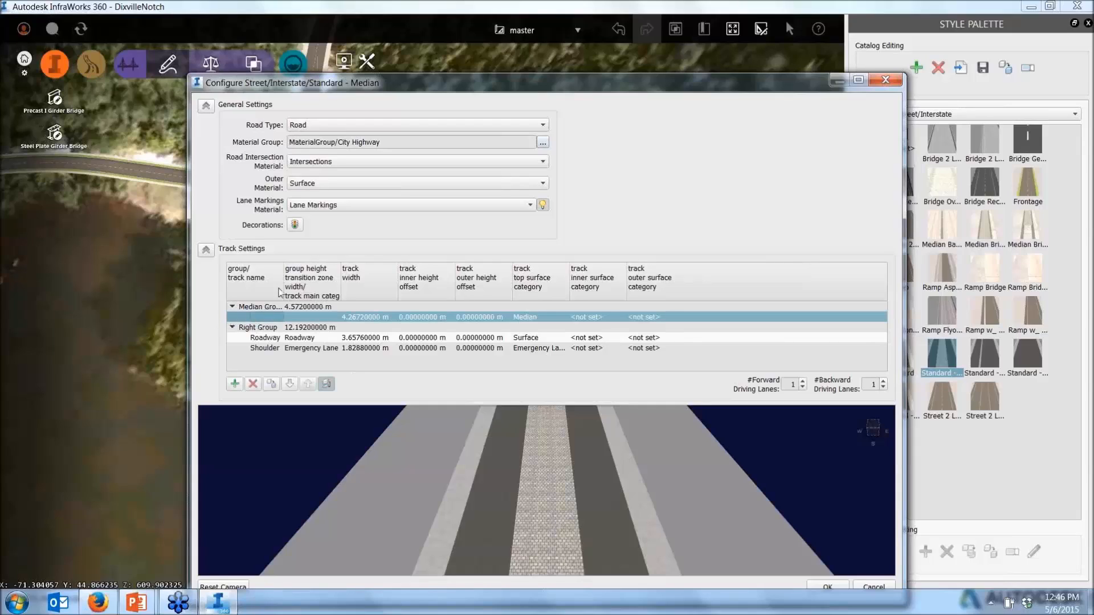
left_click(234, 384)
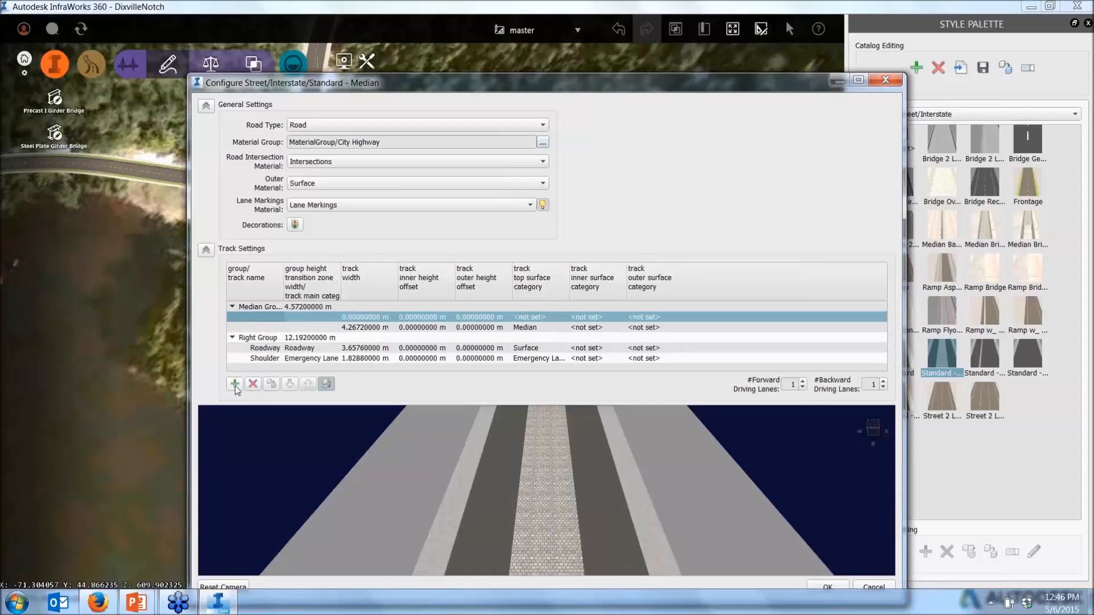
left_click(234, 384)
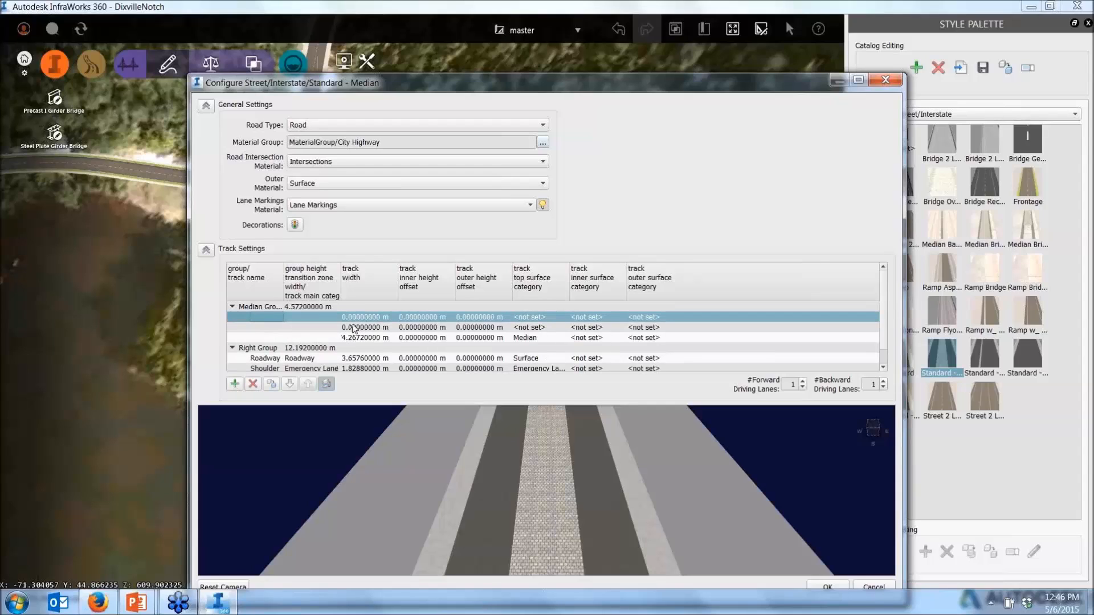
left_click(266, 330)
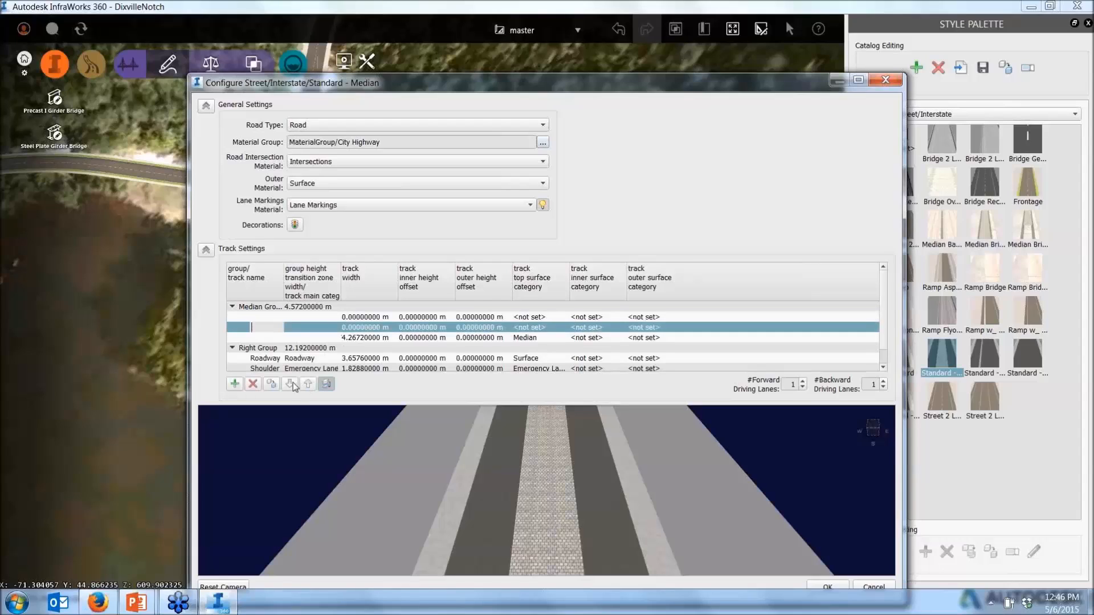
left_click(293, 383)
Set the track width of both new median edge tracks to 0.1 m.
double_click(377, 319)
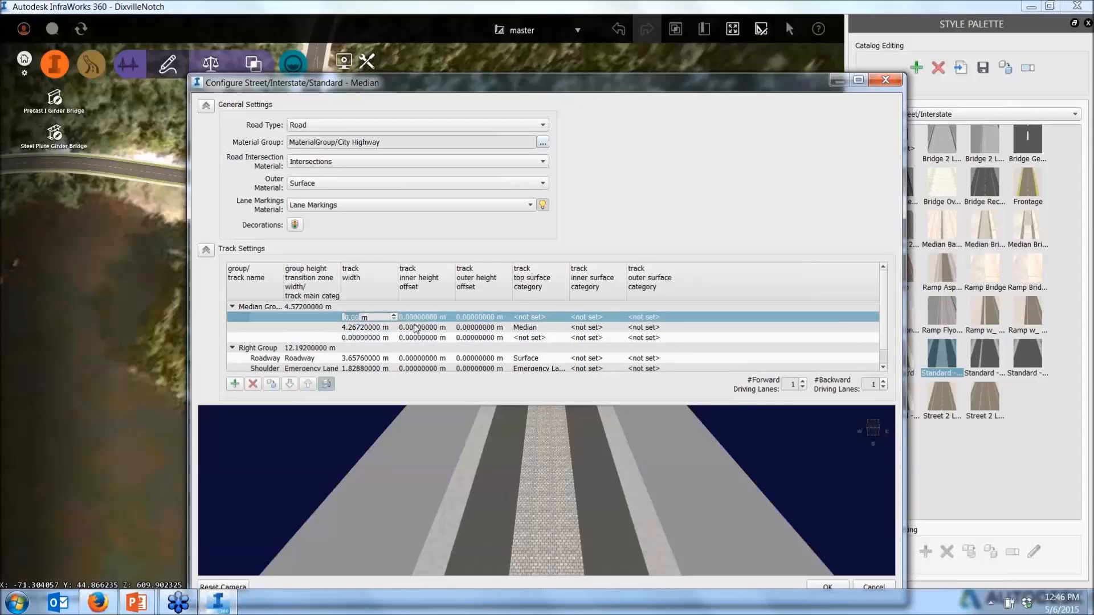
key("BackSpace")
type(".1")
left_click(358, 339)
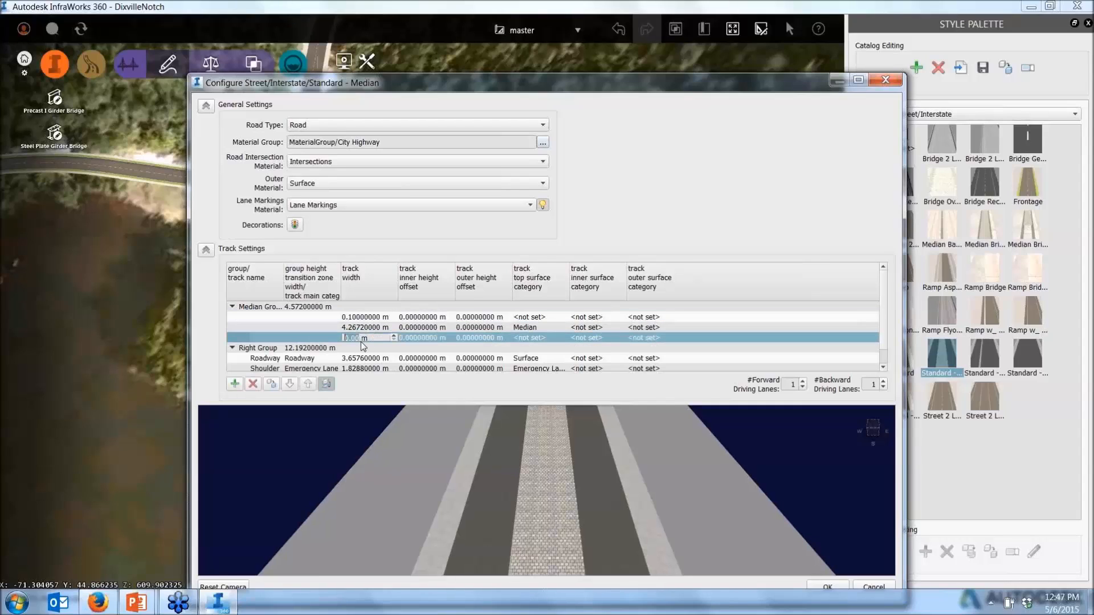
left_click(300, 341)
left_click(323, 330)
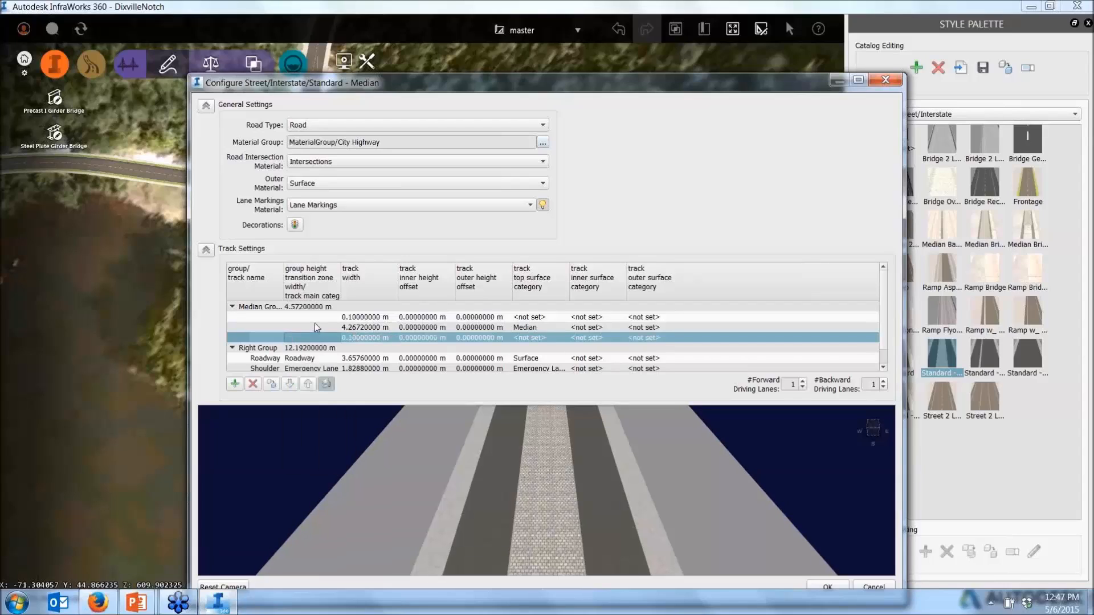
Assign Lane Markings as the top surface category of both 0.1 m median edge tracks.
left_click(558, 342)
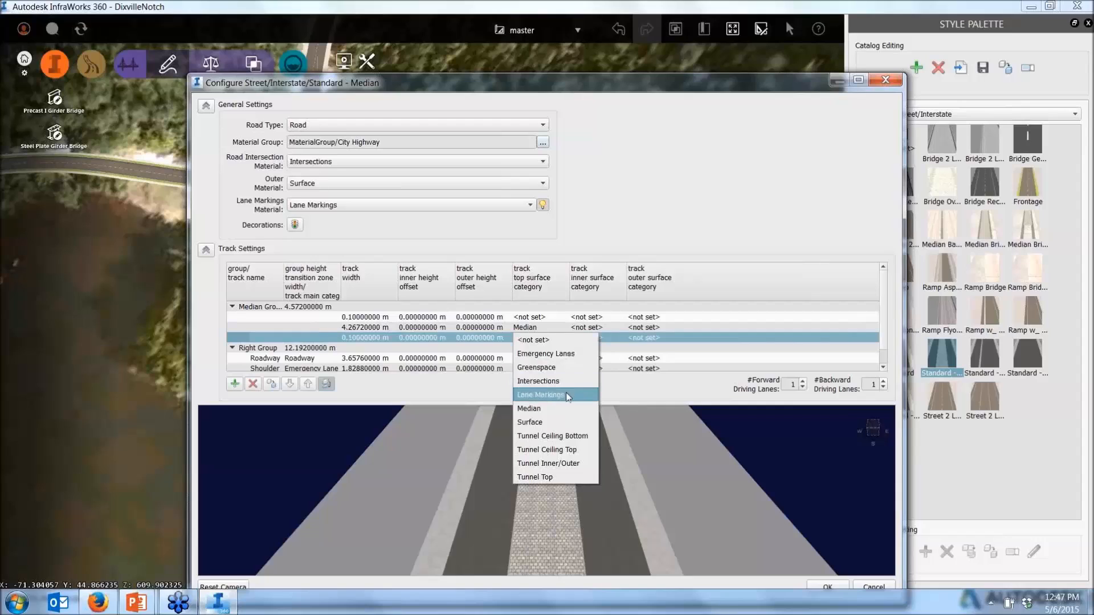
left_click(563, 387)
left_click(546, 317)
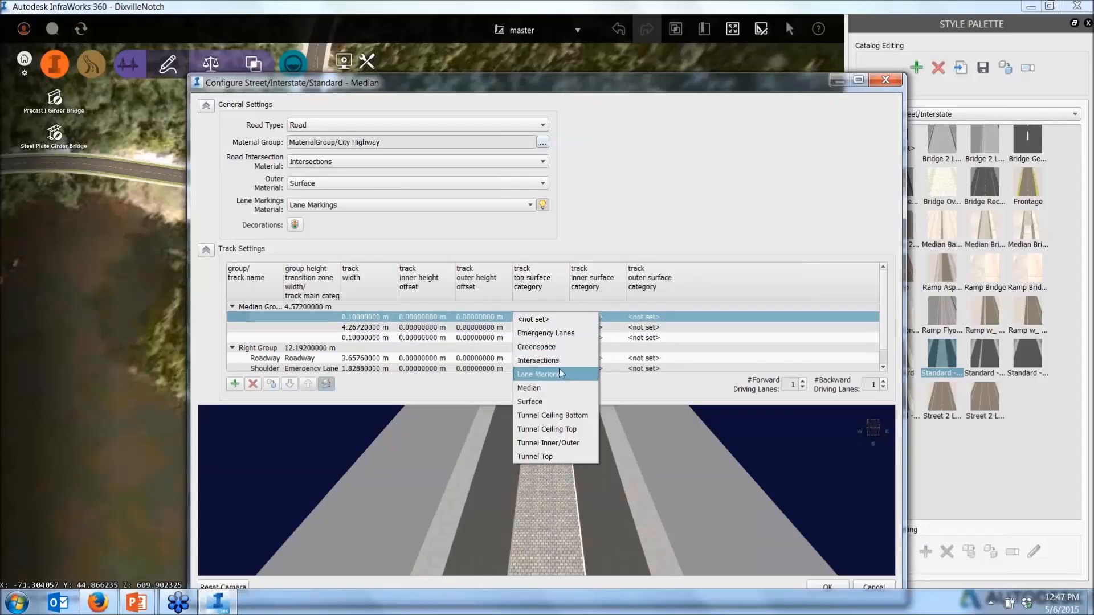
left_click(559, 374)
Try Emergency Lanes as the top surface category of the wide middle median track.
left_click(549, 329)
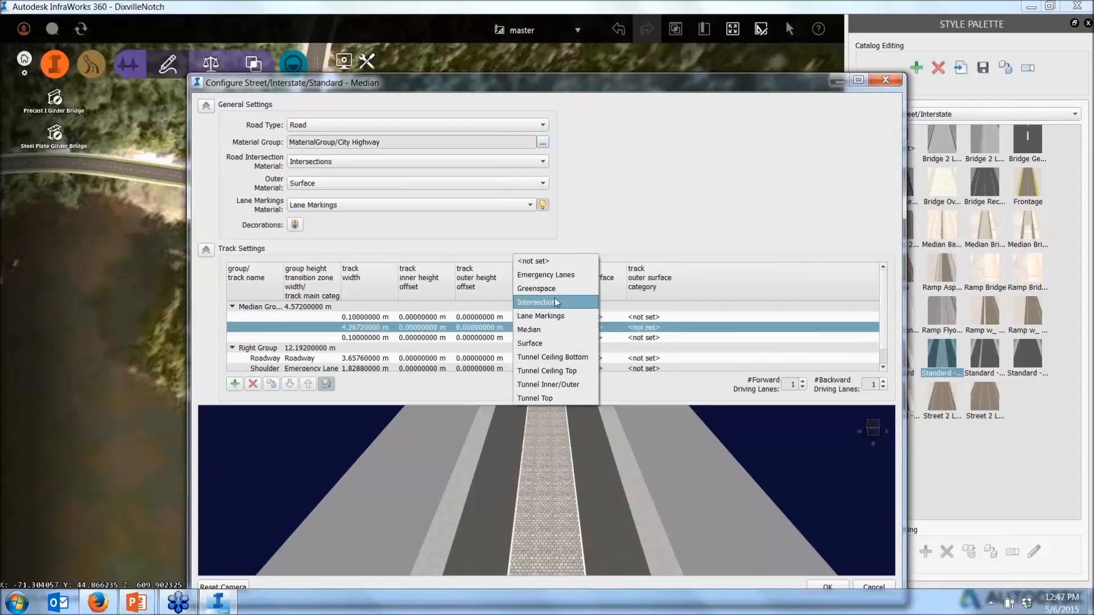
left_click(559, 271)
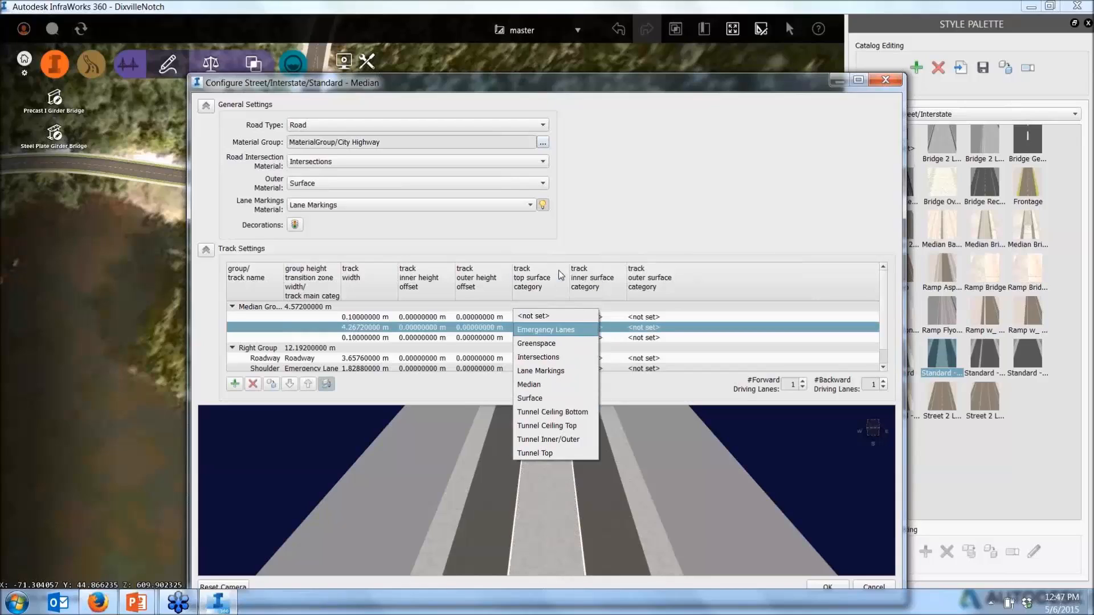
left_click(561, 276)
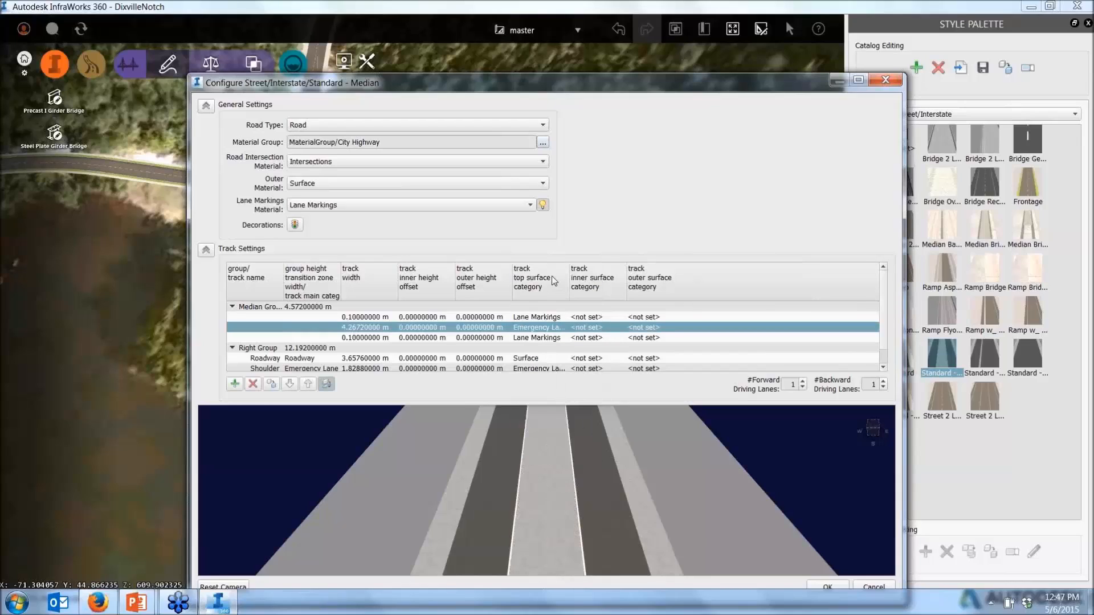
Set the wide middle median track's top surface category to Surface, save the style, and inspect the updated median on the road.
left_click(555, 330)
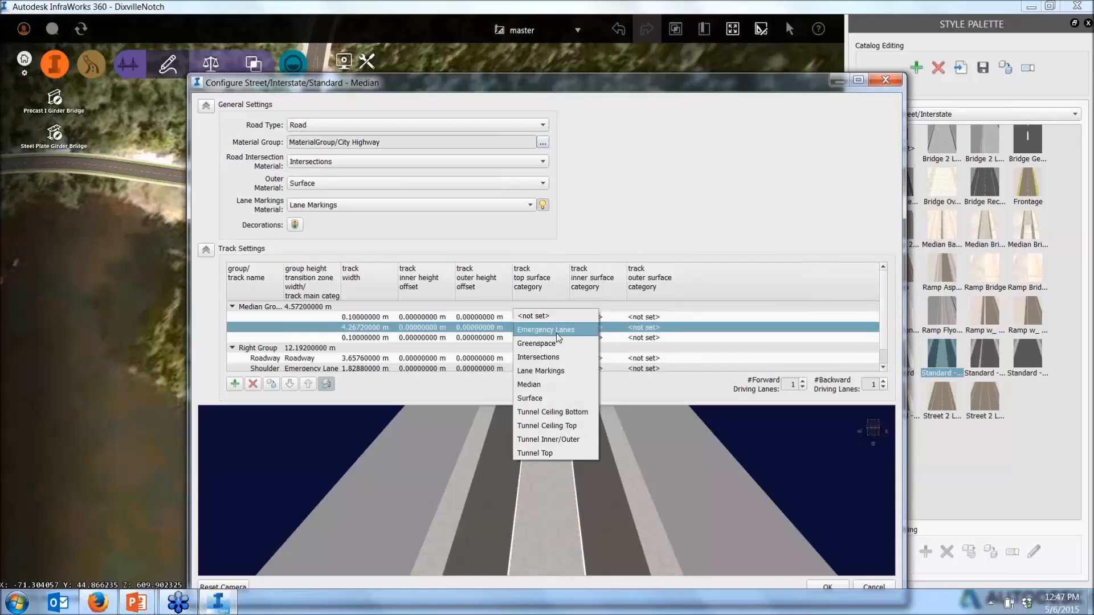
left_click(563, 398)
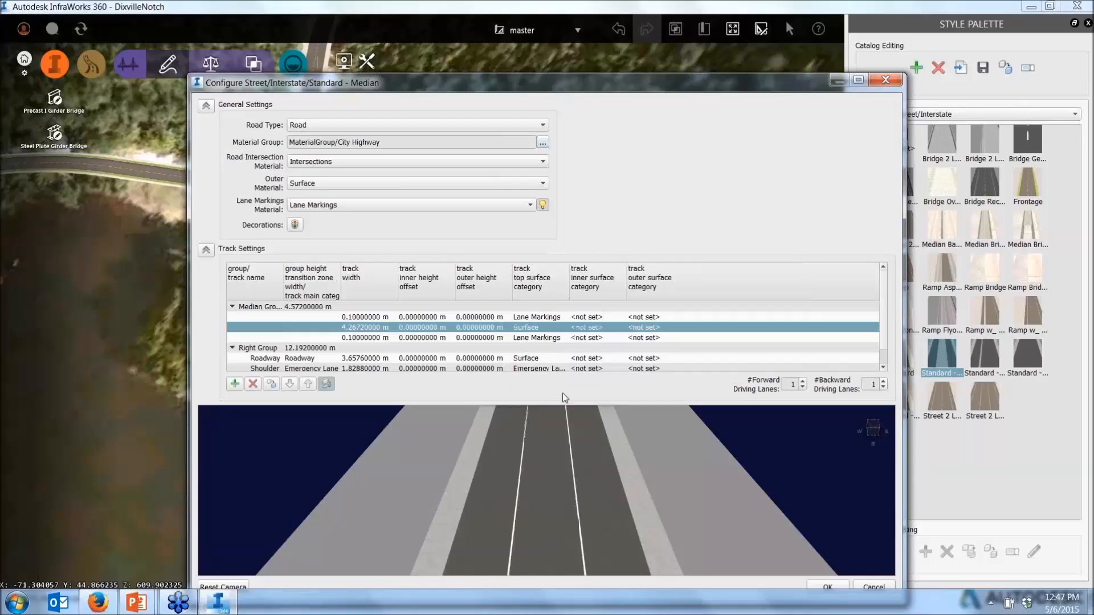
left_click(832, 587)
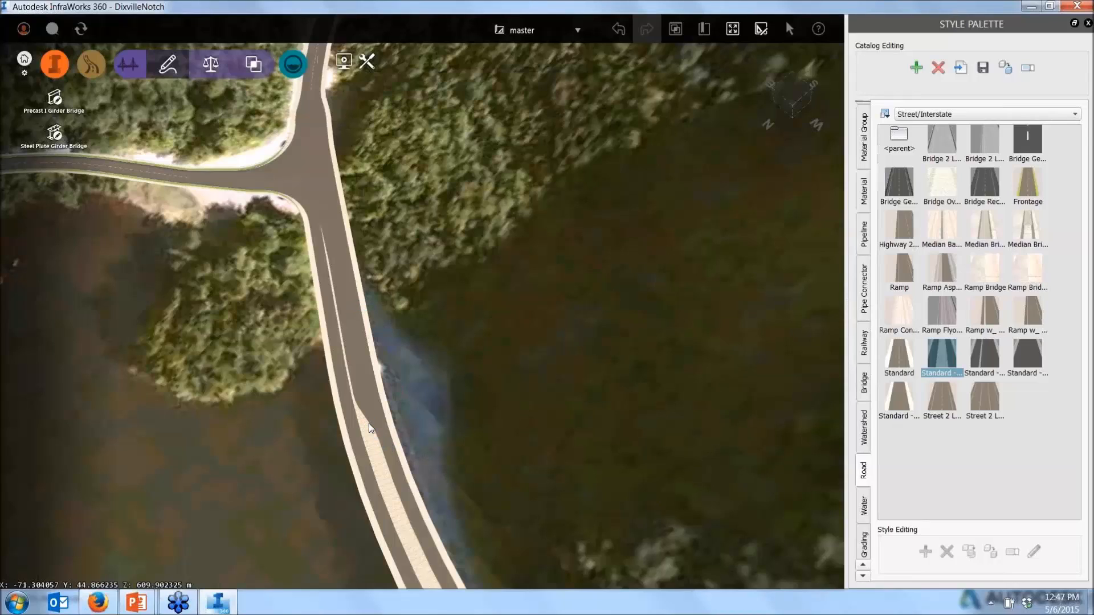
middle_click_drag(344, 358, 312, 265)
scroll(328, 161, "up", 5)
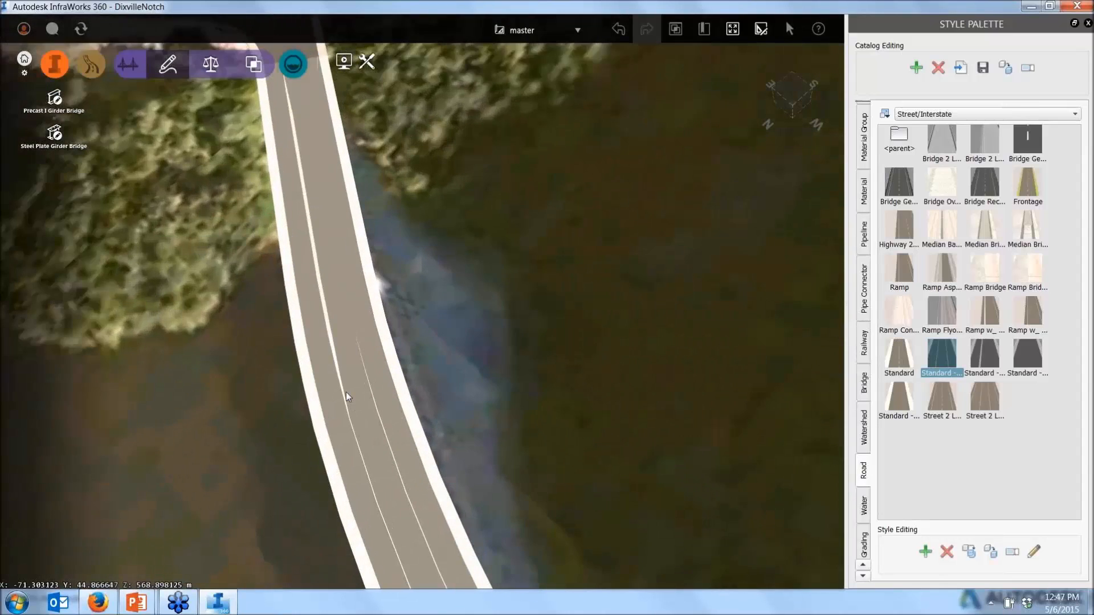
Edit the Standard - Median - Copy road style and add two new tracks to its median group, one on each side of the Median track.
scroll(341, 326, "up", 3)
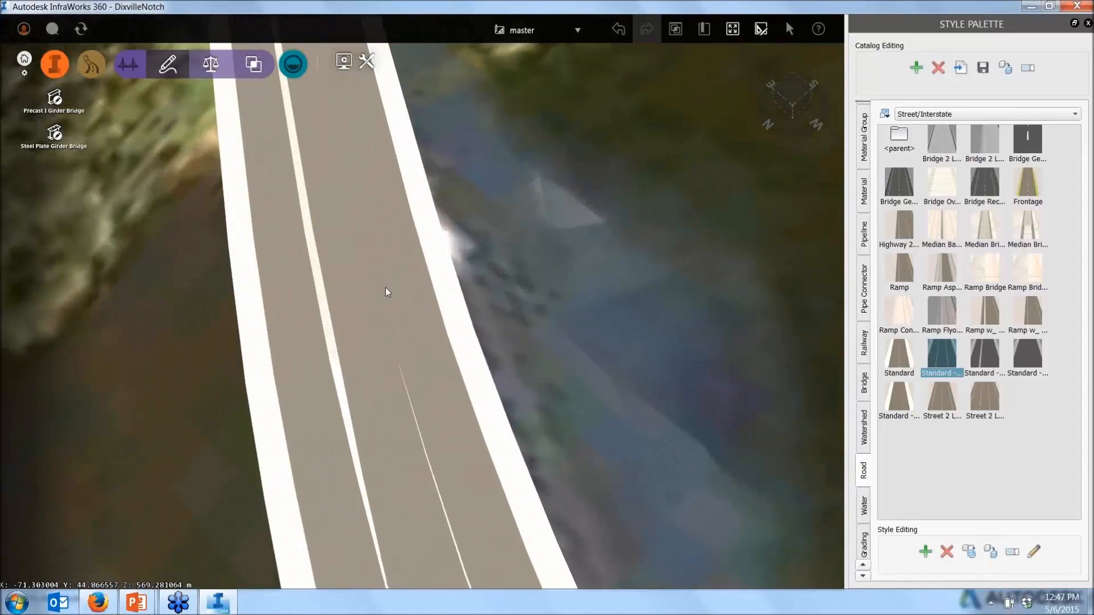
scroll(348, 334, "down", 5)
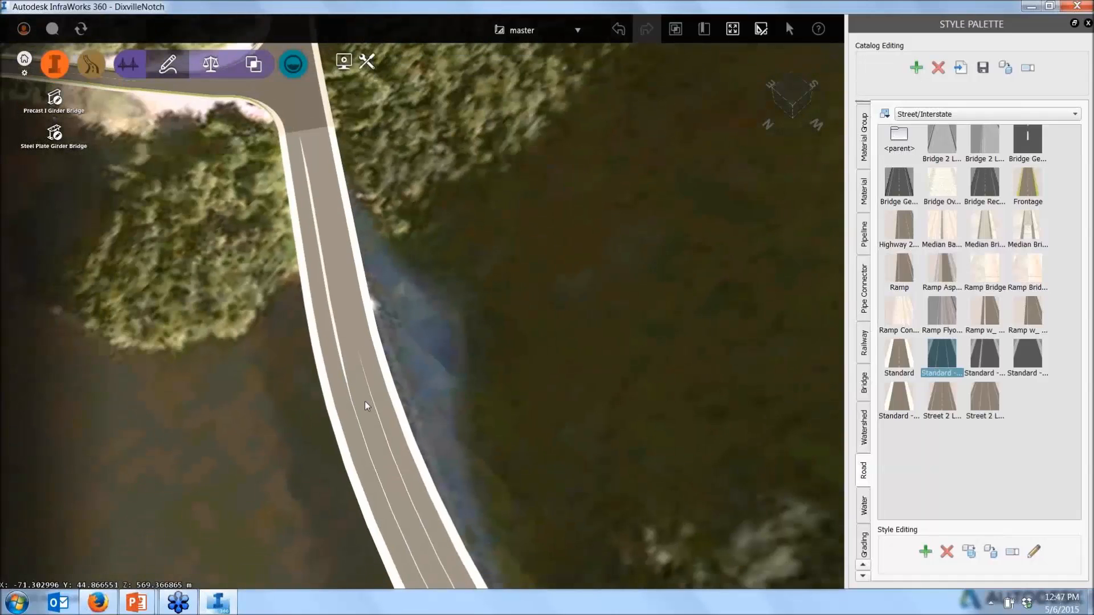
left_click_drag(494, 409, 457, 320)
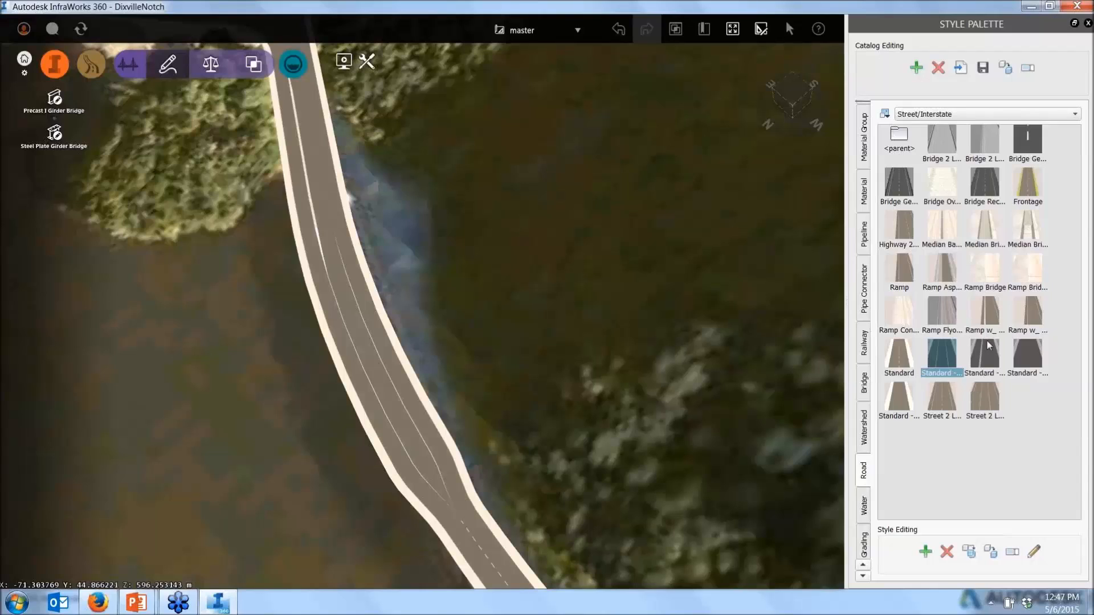
left_click(983, 359)
double_click(980, 359)
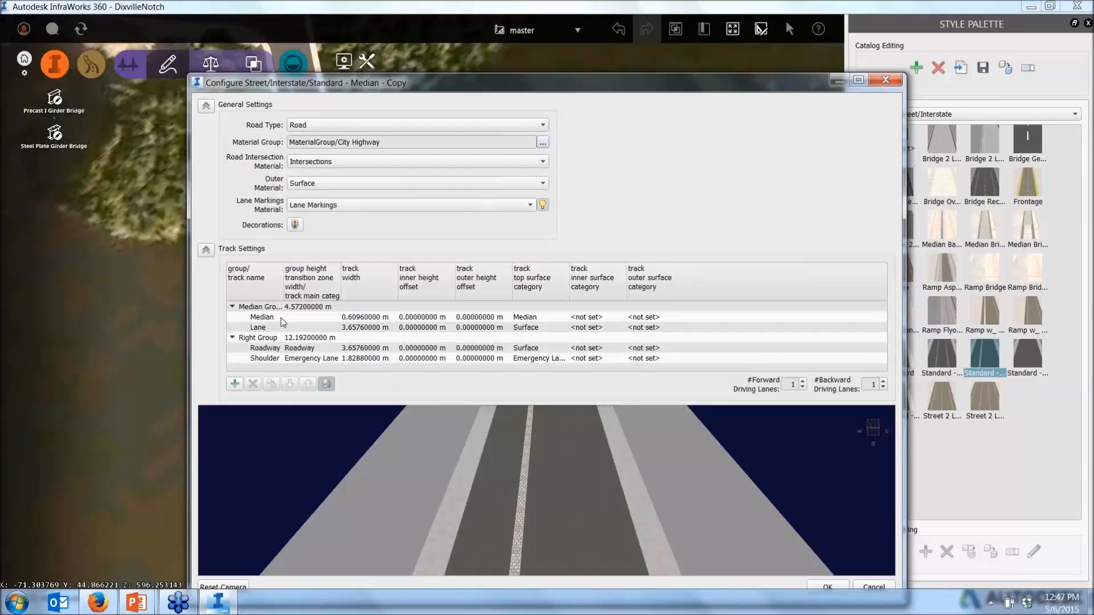
left_click(241, 318)
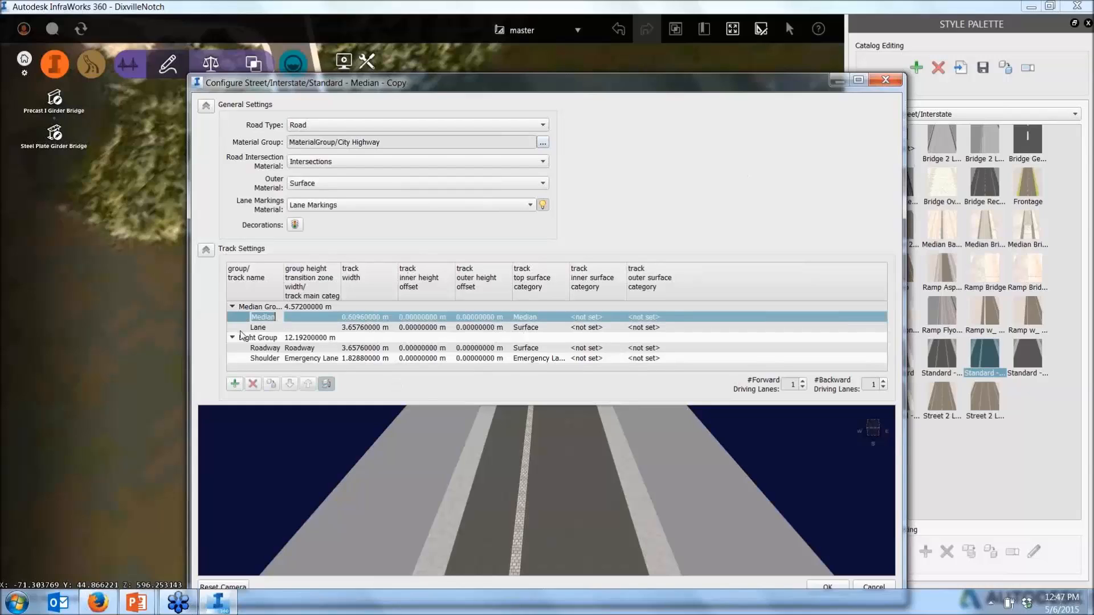
left_click(235, 384)
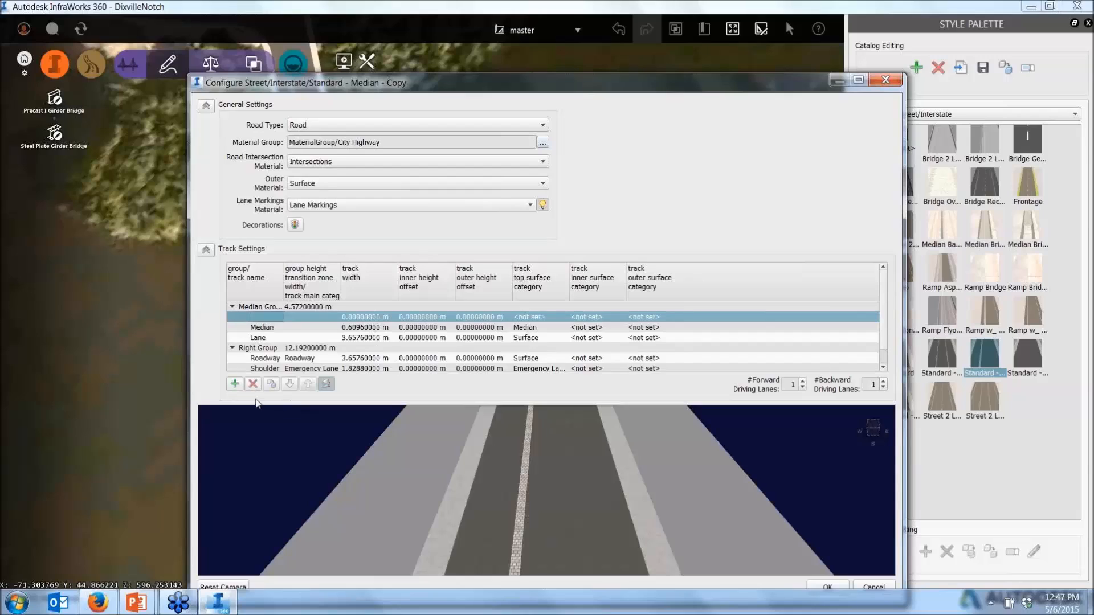
left_click(235, 384)
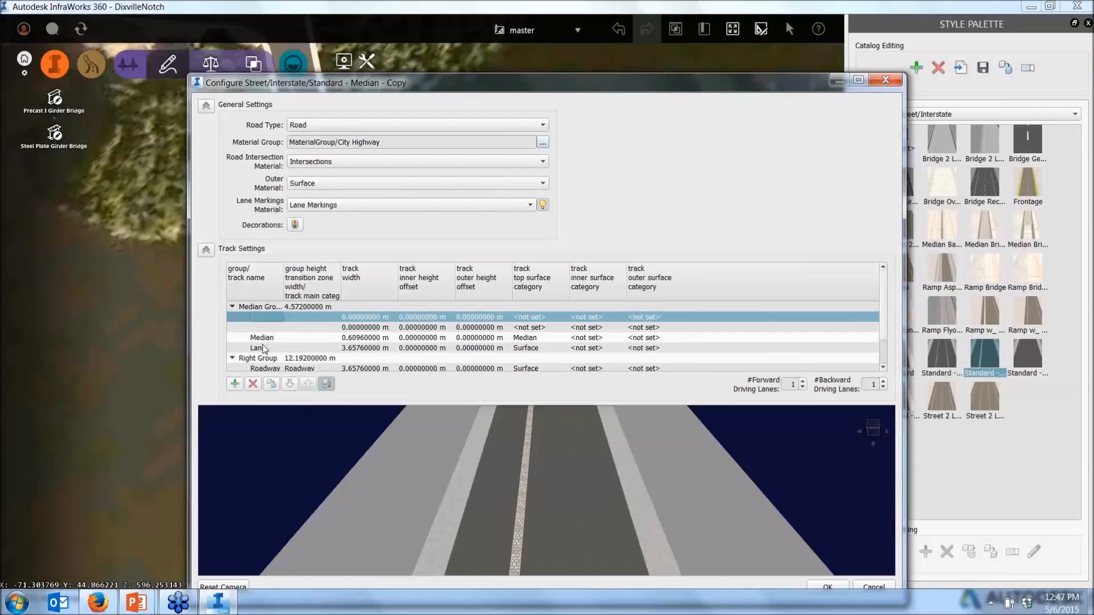
left_click(295, 385)
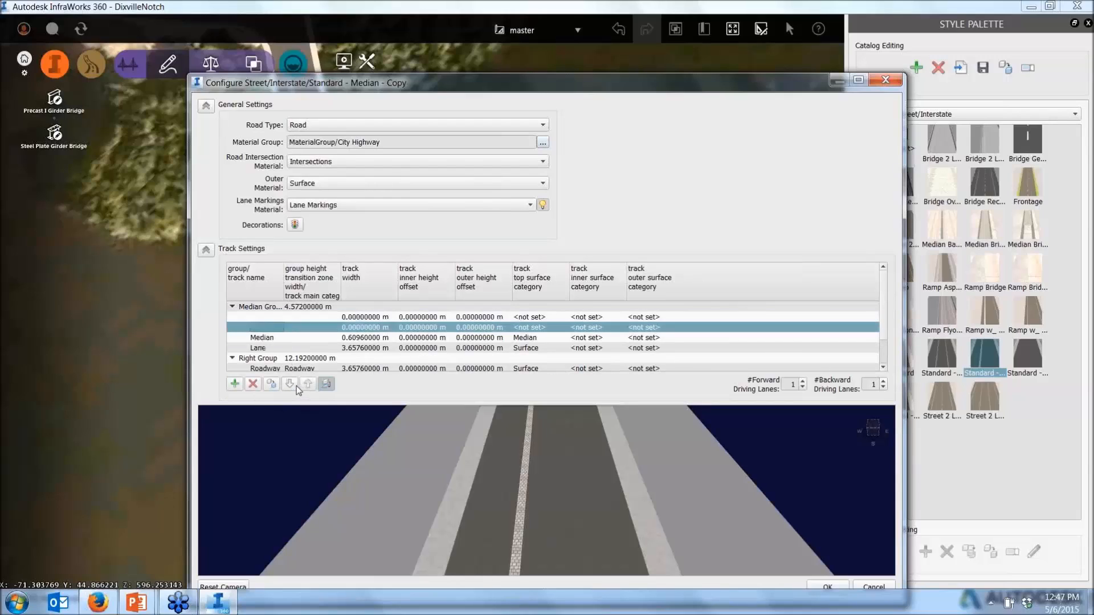
left_click(295, 385)
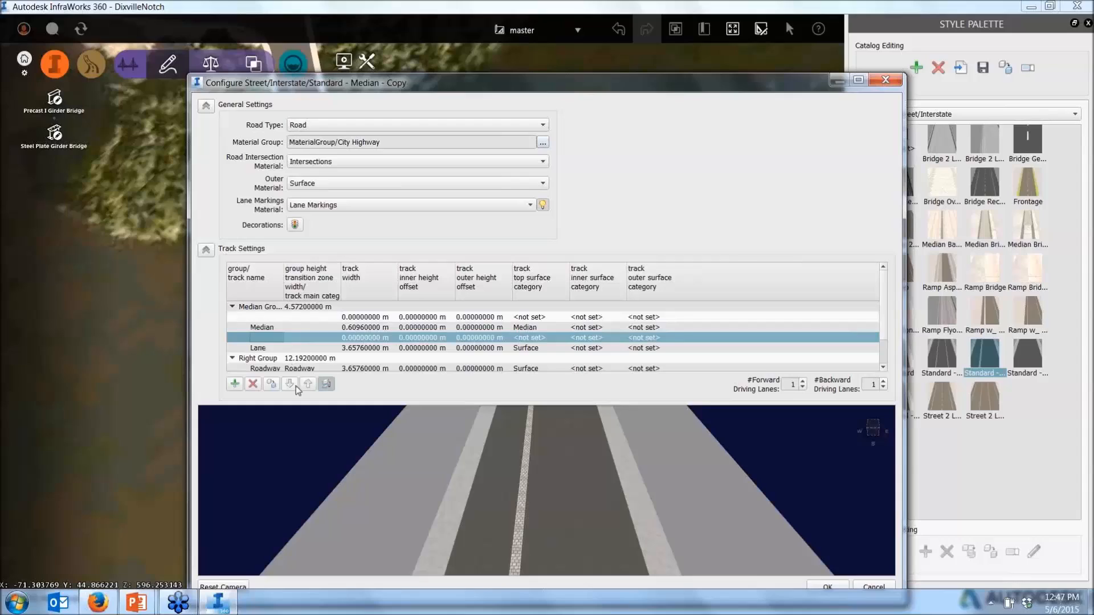
Set the track width of both new tracks beside the Median track to 0.1 m.
double_click(360, 338)
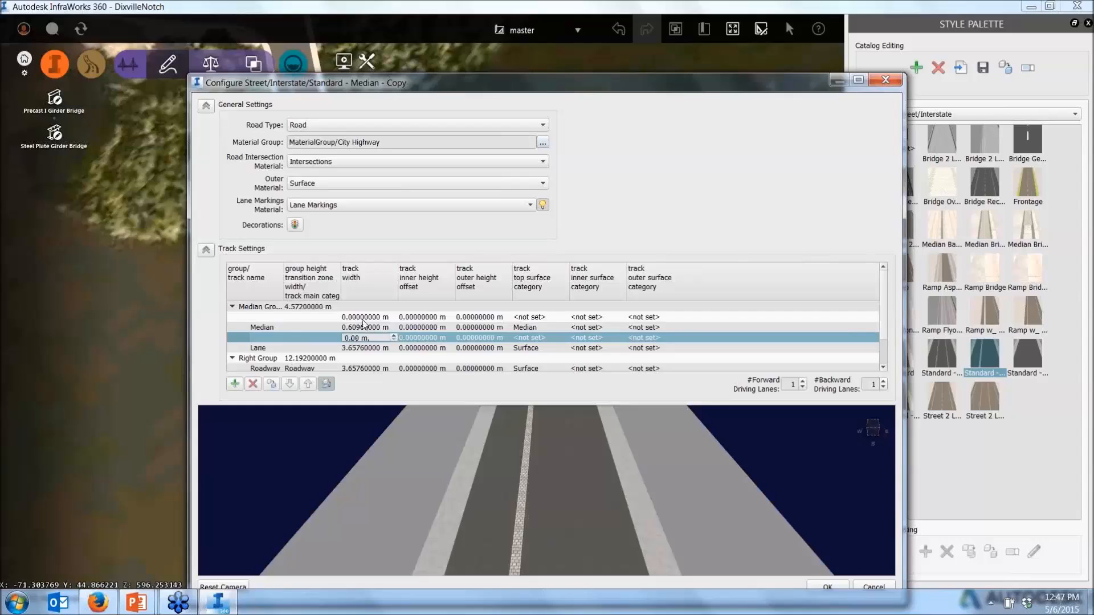
left_click(351, 346)
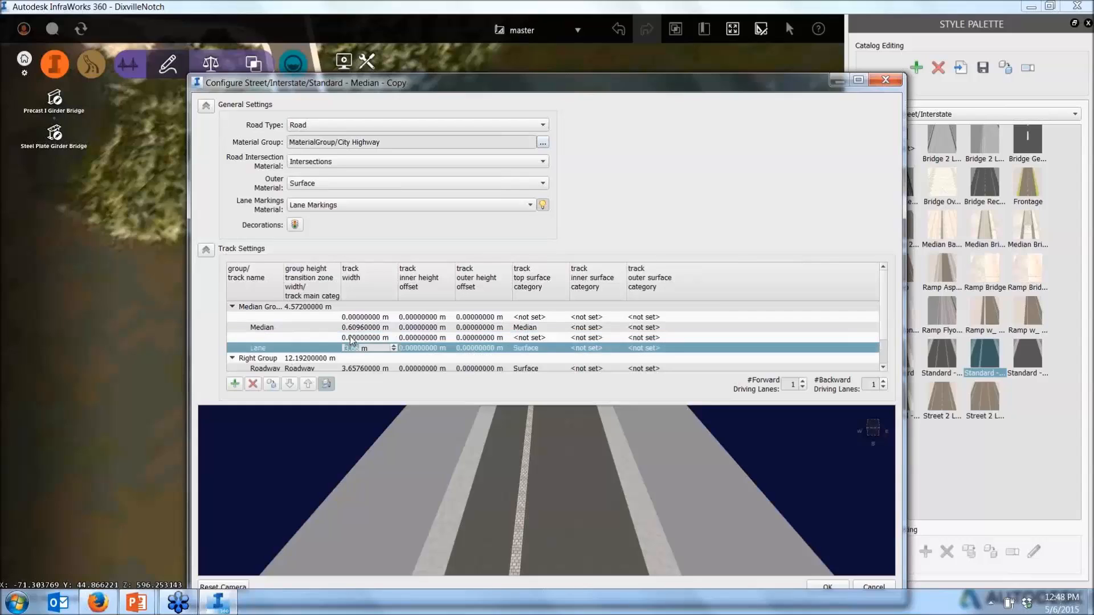
left_click(351, 338)
double_click(351, 338)
type(".1")
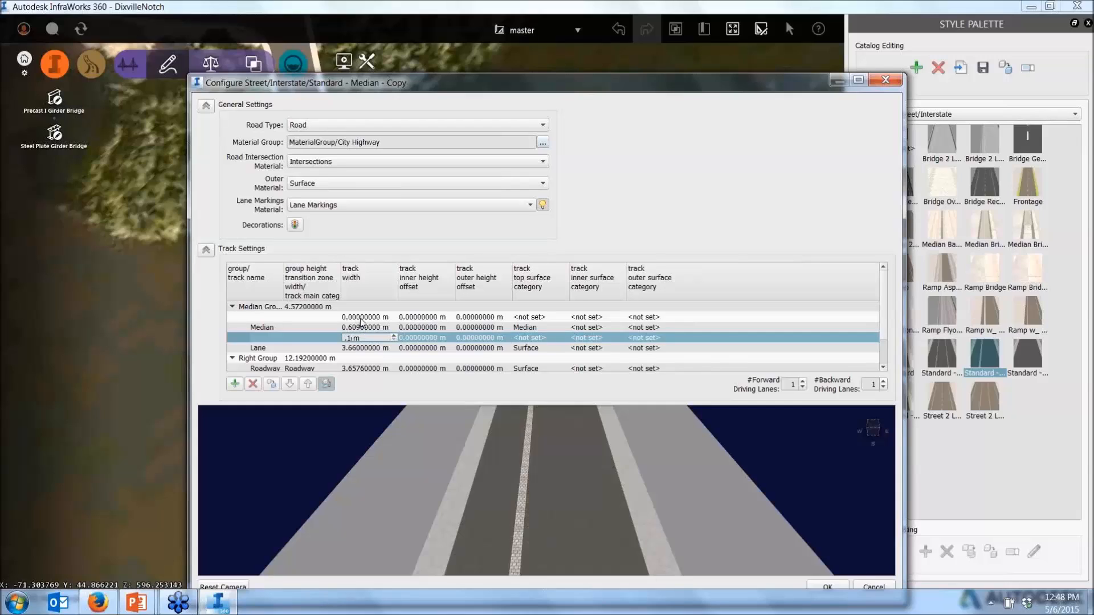
left_click(362, 317)
double_click(362, 317)
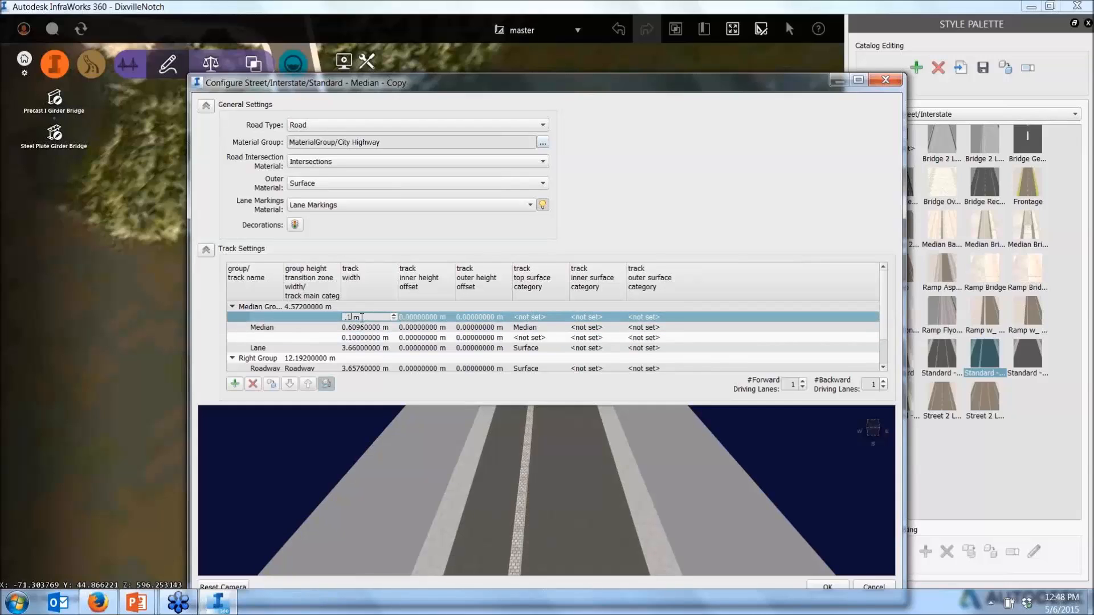
Assign Lane Markings as the top surface category of both 0.1 m tracks beside the Median track.
left_click(550, 310)
left_click(551, 318)
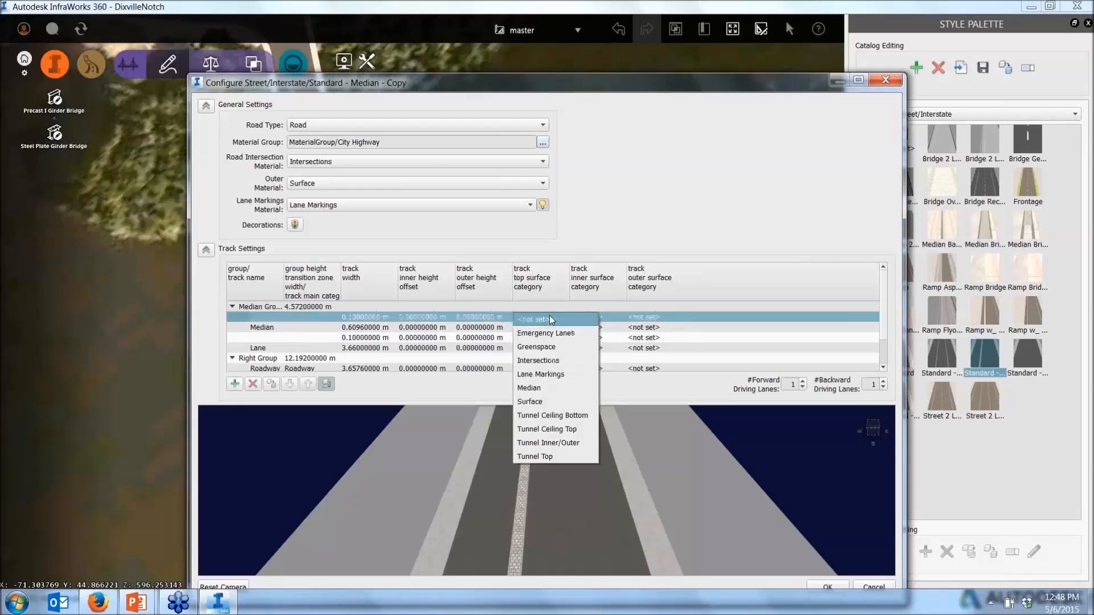
left_click(560, 367)
left_click(551, 328)
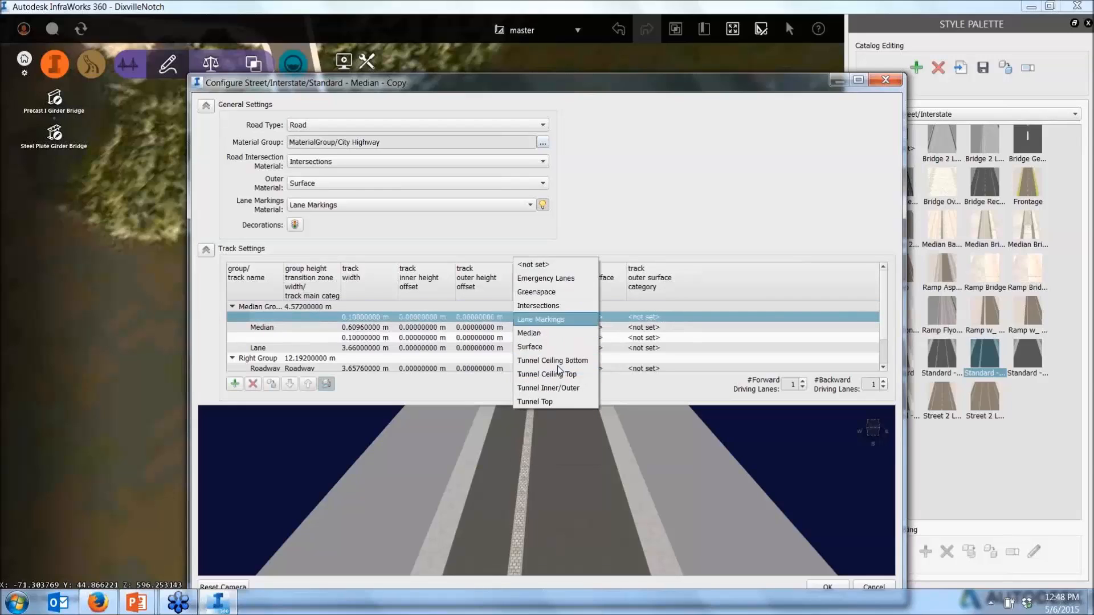
left_click(547, 331)
left_click(548, 338)
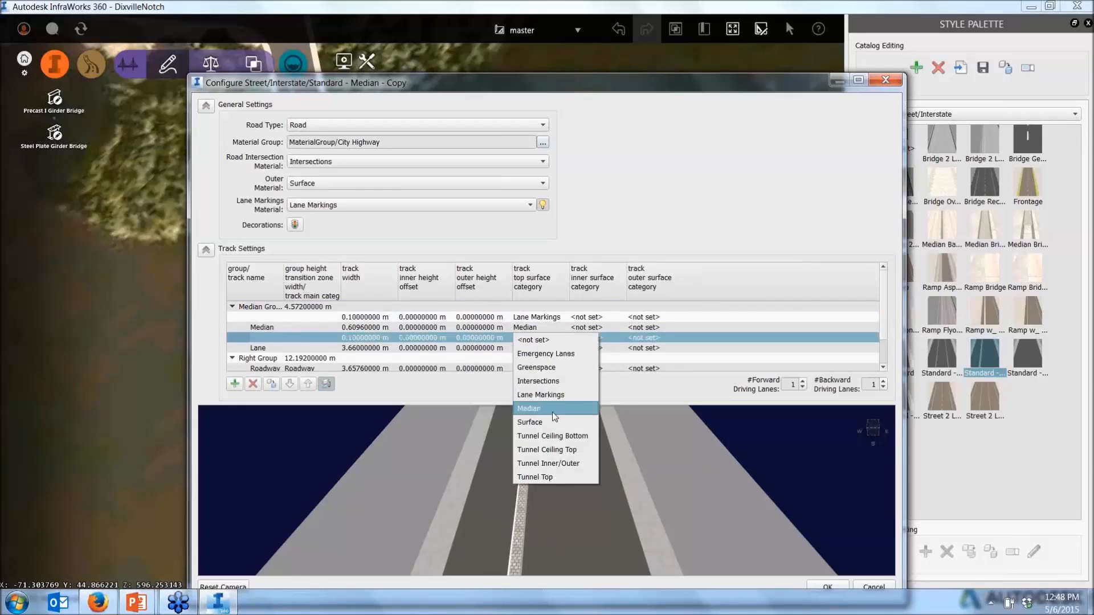
left_click(553, 410)
Set the Median track's top surface category to Surface and save the road style.
left_click(546, 329)
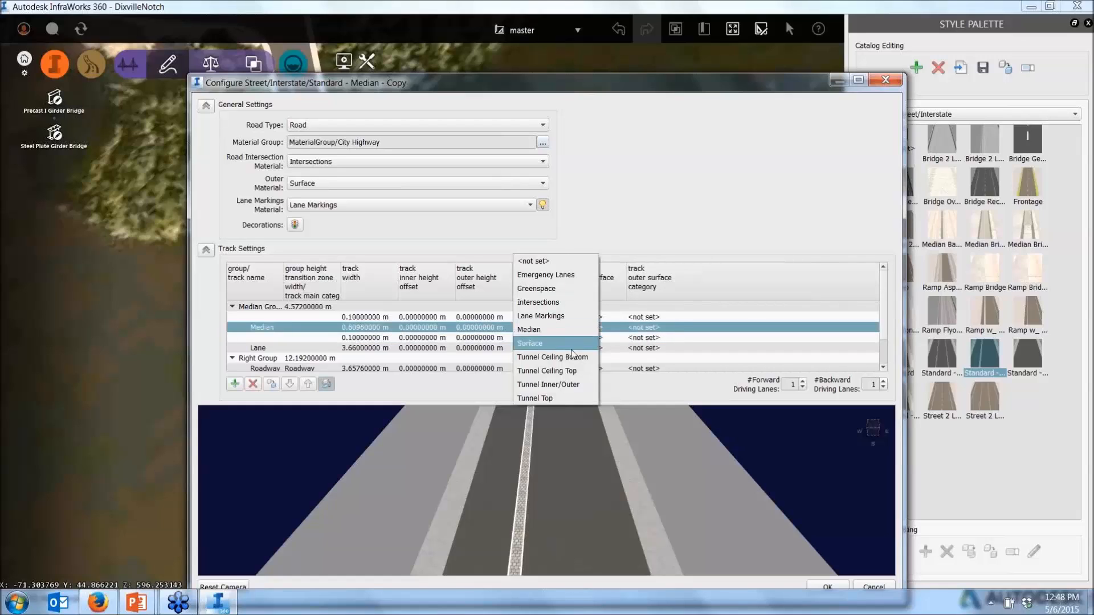
left_click(544, 344)
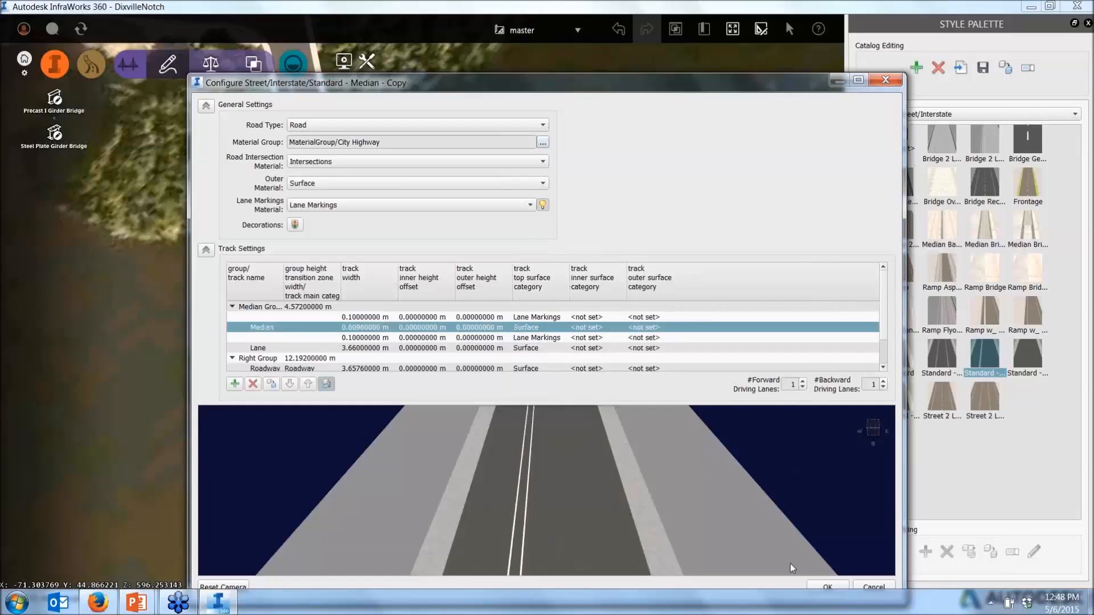
left_click(830, 586)
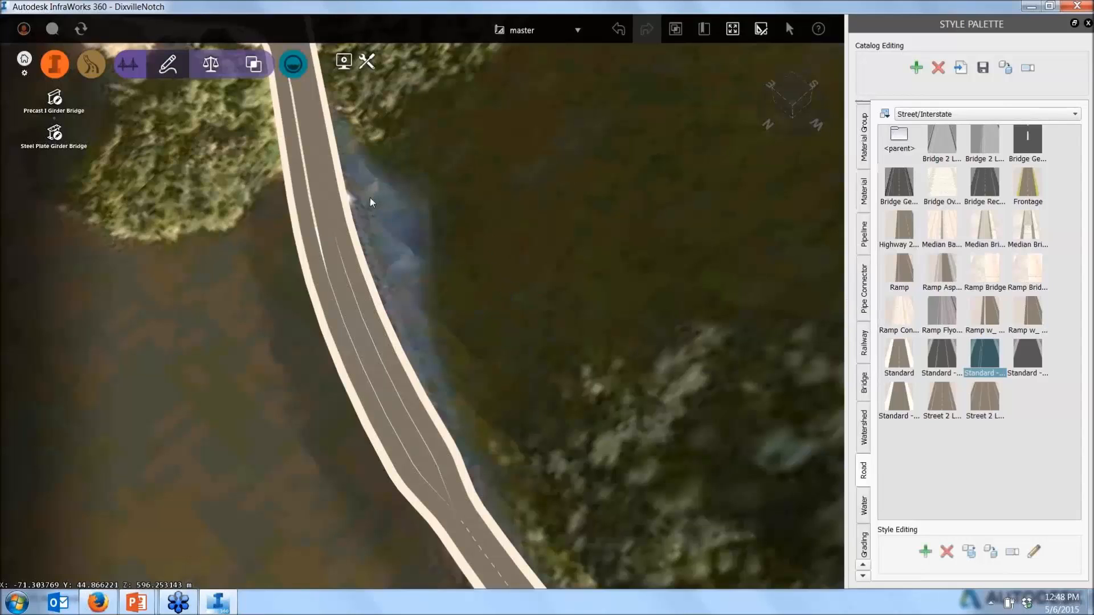
Examine the double median striping along the road, from the widening taper up to the intersection.
scroll(468, 186, "up", 2)
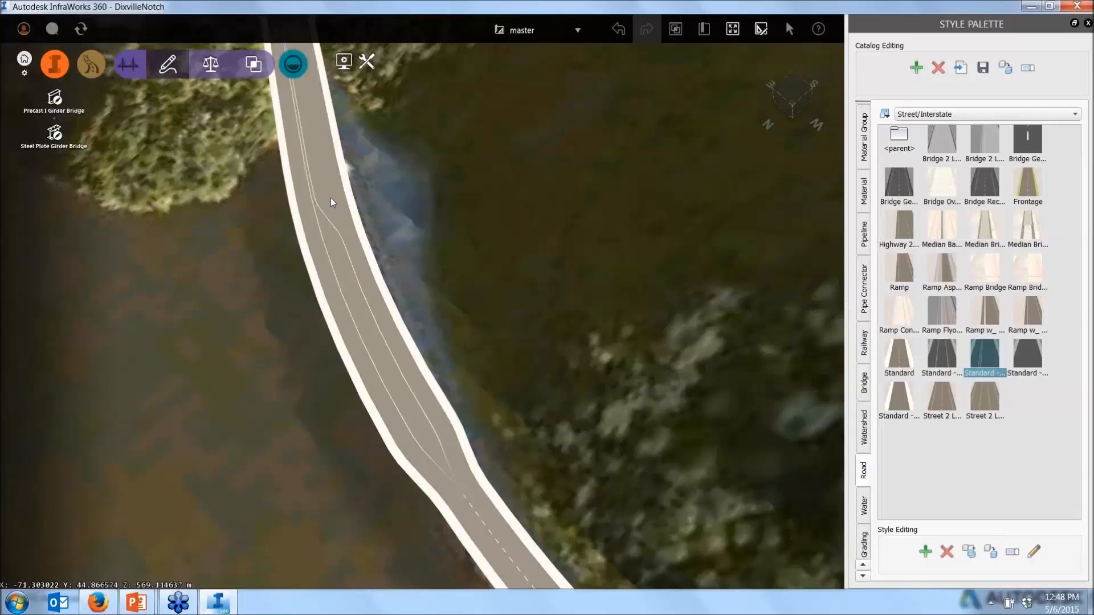
scroll(330, 197, "up", 5)
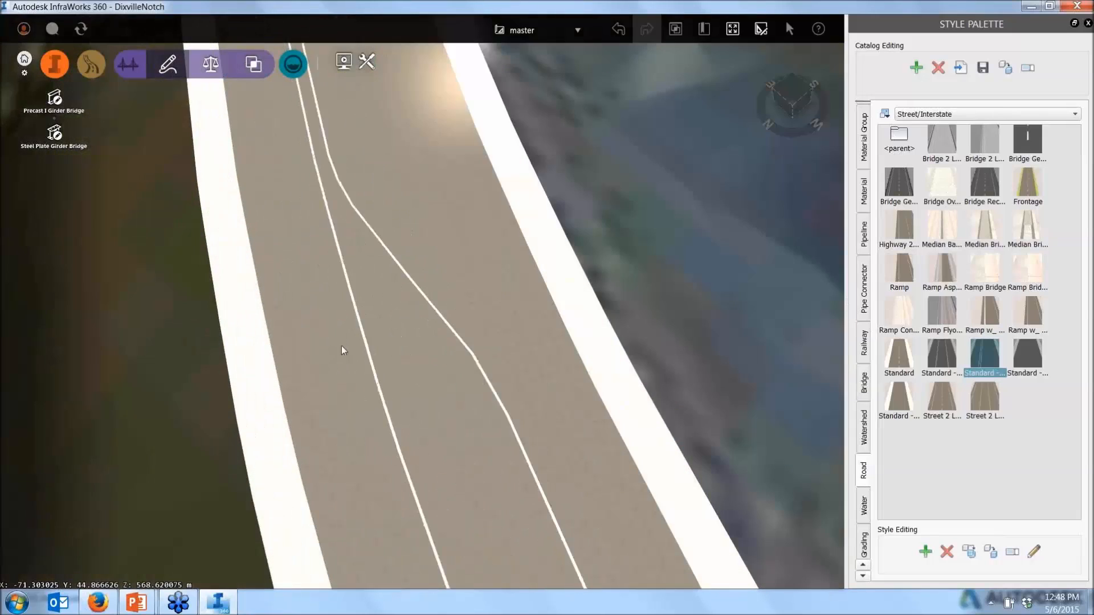
left_click_drag(341, 347, 400, 522)
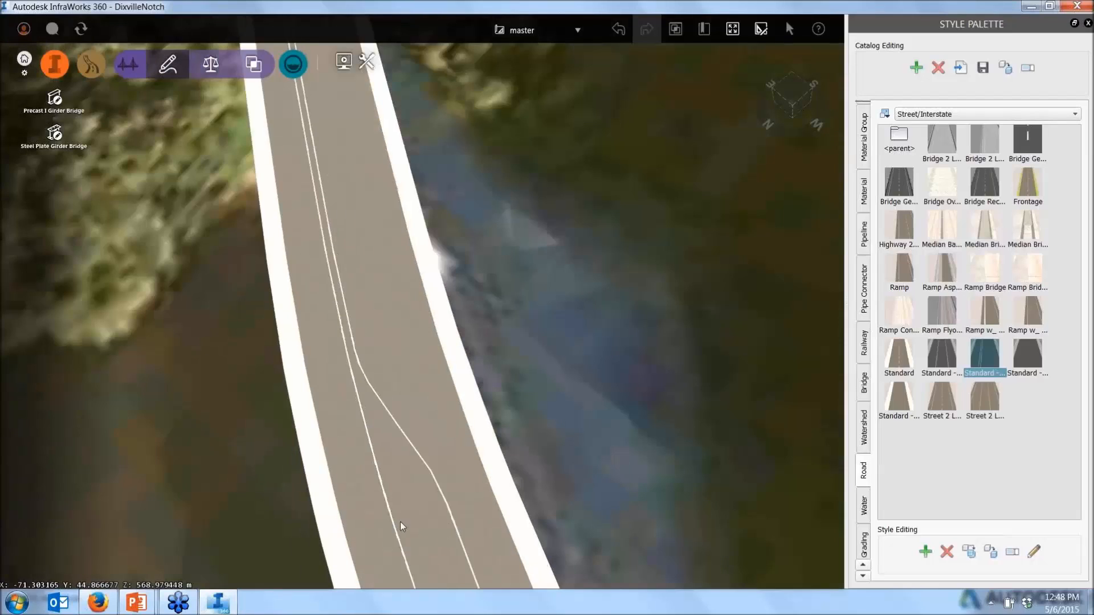
scroll(400, 522, "down", 1)
scroll(337, 322, "down", 1)
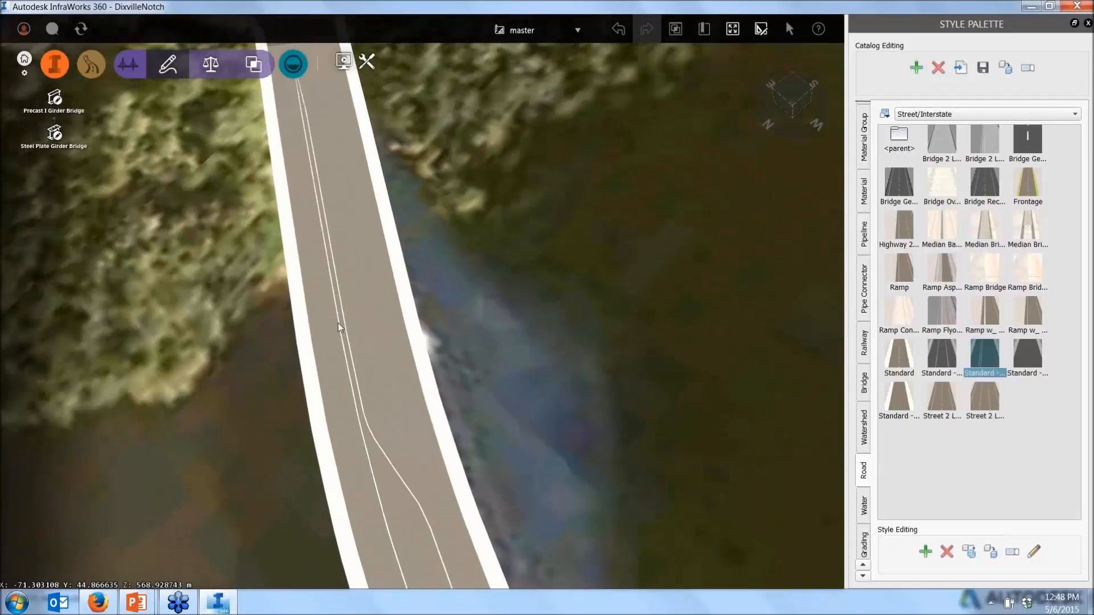
scroll(306, 94, "up", 3)
scroll(489, 180, "down", 3)
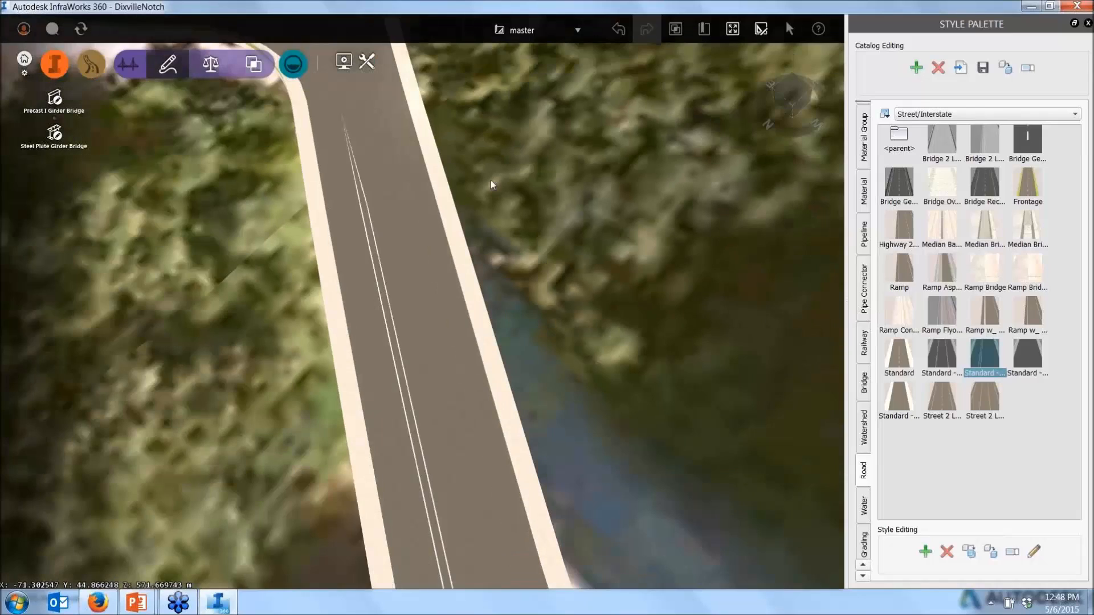
scroll(646, 399, "down", 2)
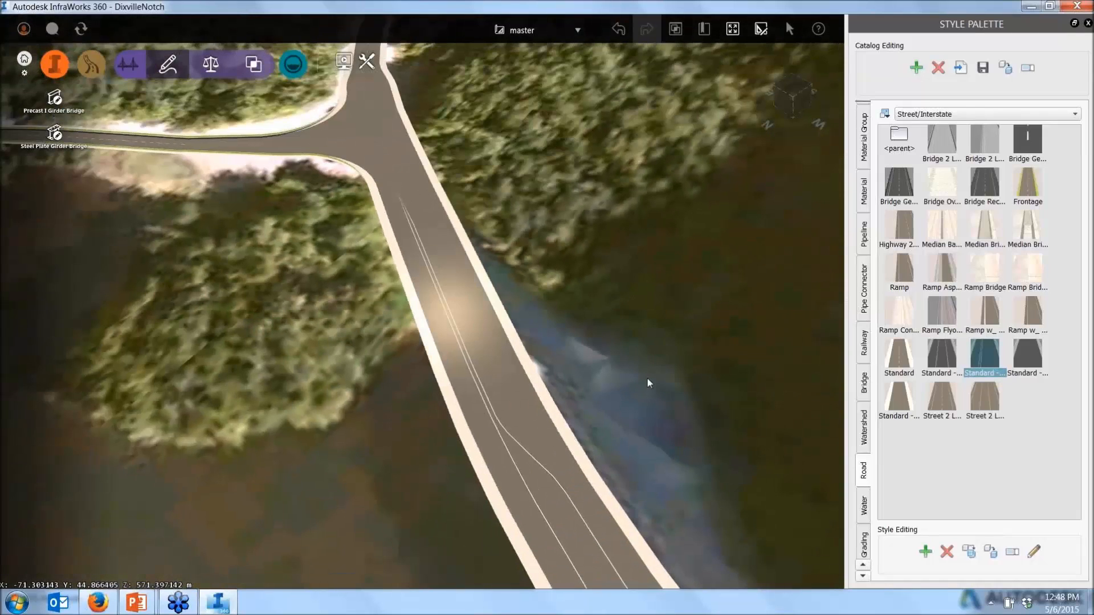
scroll(675, 353, "down", 2)
left_click_drag(651, 327, 598, 332)
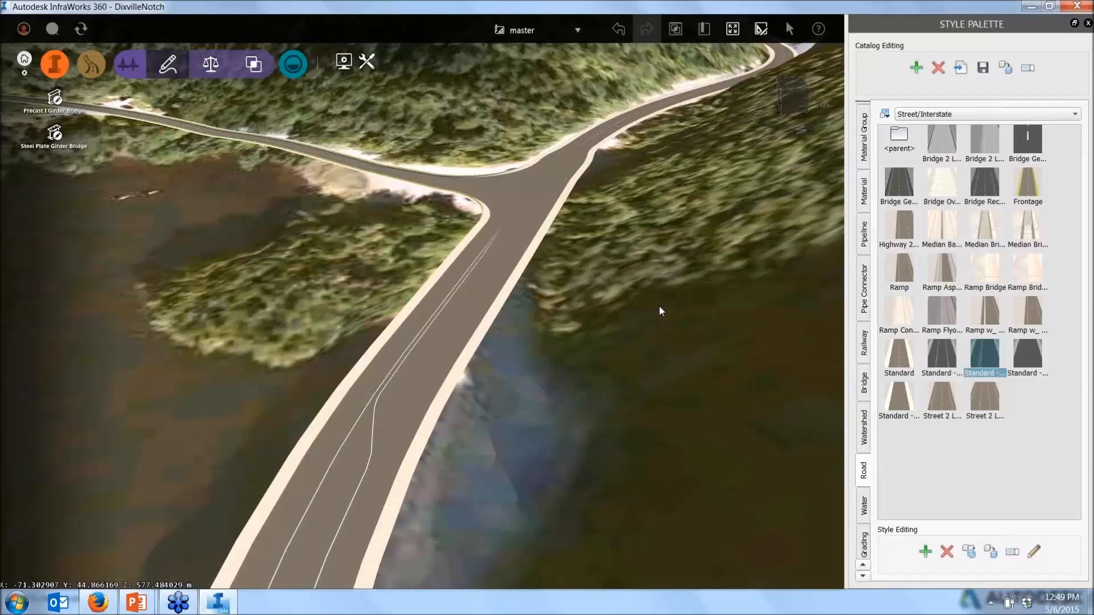
Select State Route 26 just north of the overpass crossing and switch its edit mode to Geometry.
scroll(501, 367, "down", 3)
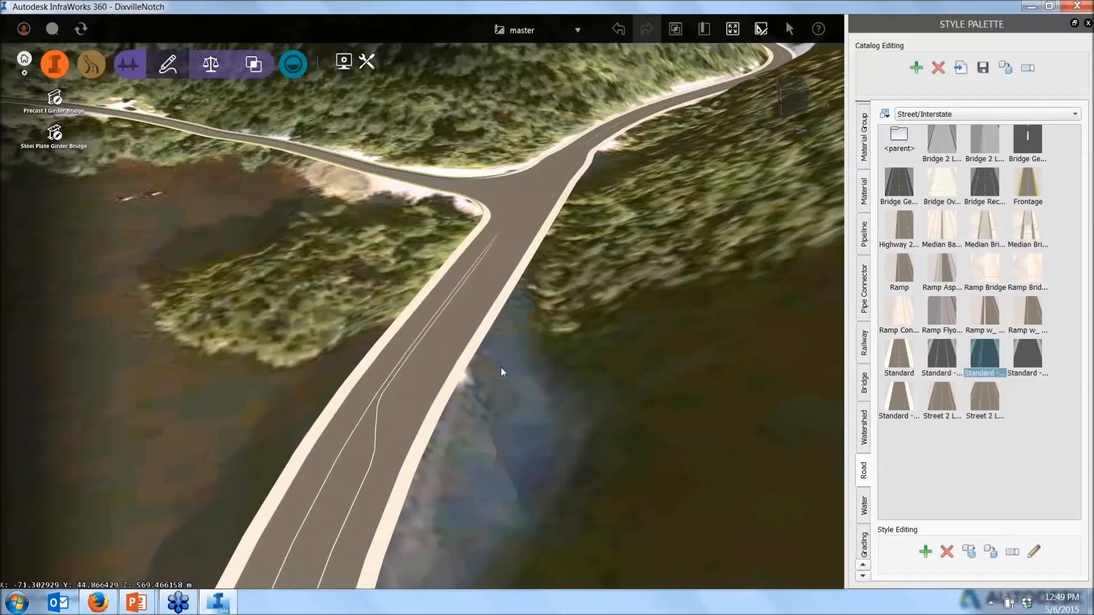
scroll(652, 255, "down", 10)
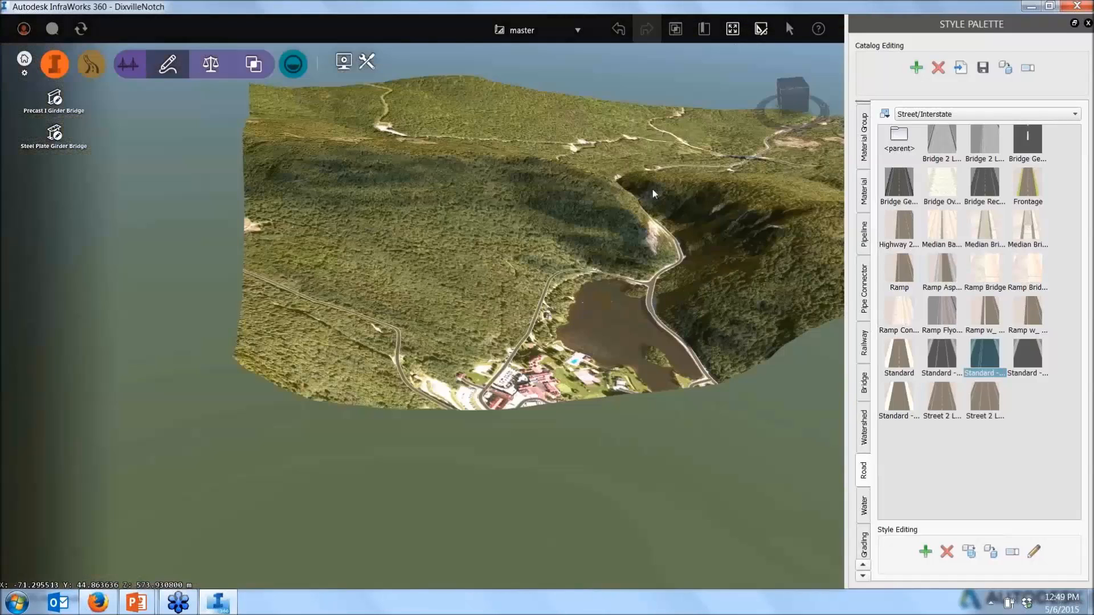
scroll(716, 144, "up", 6)
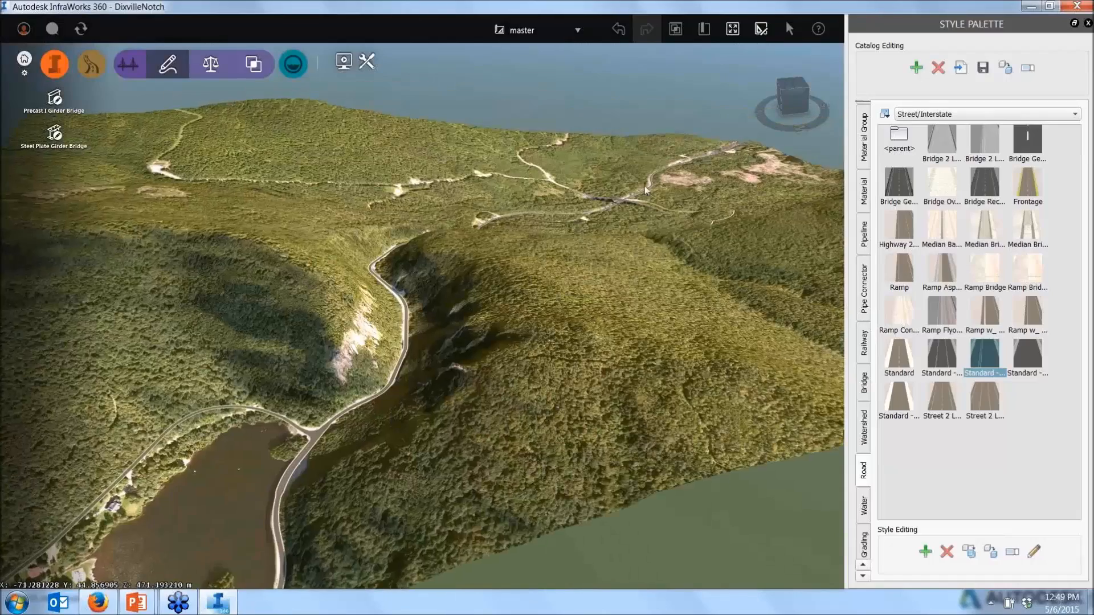
left_click_drag(644, 186, 732, 416)
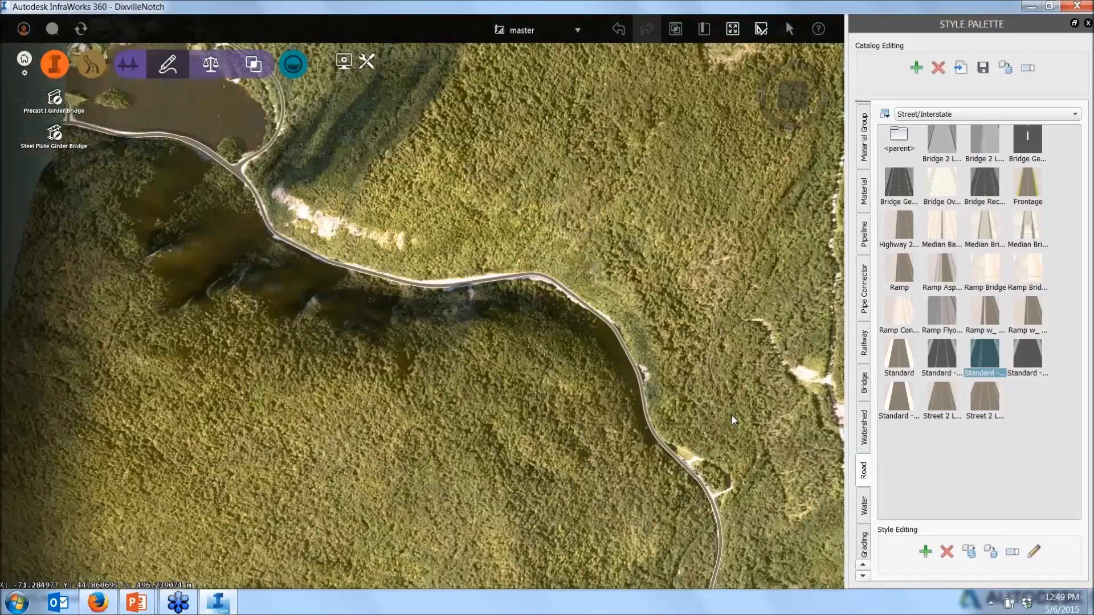
middle_click_drag(732, 415, 460, 364)
scroll(491, 484, "up", 5)
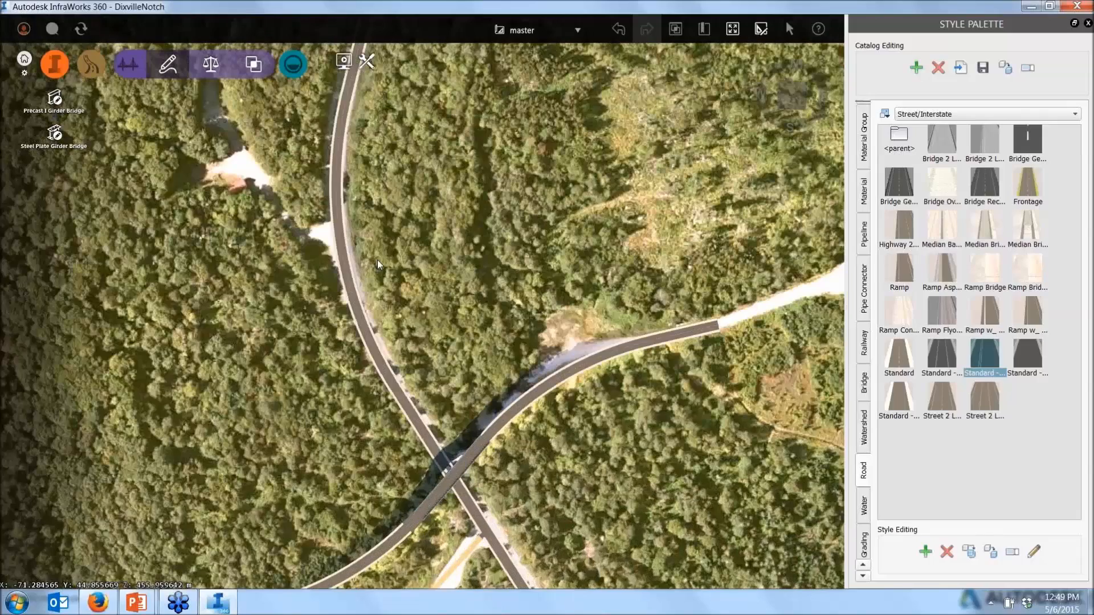
scroll(311, 181, "up", 2)
left_click(360, 166)
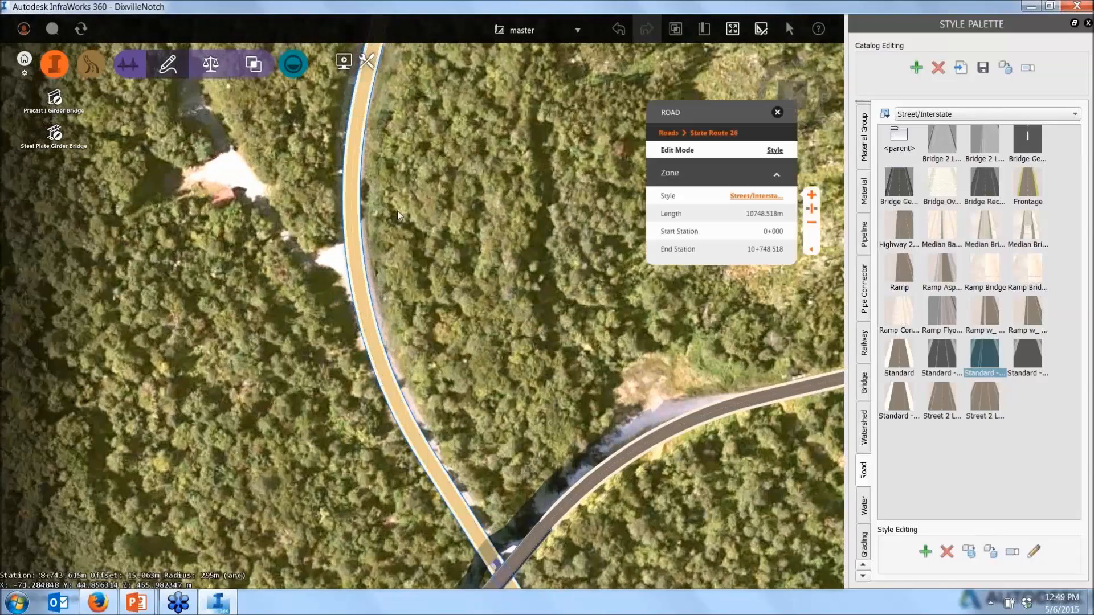
left_click(773, 151)
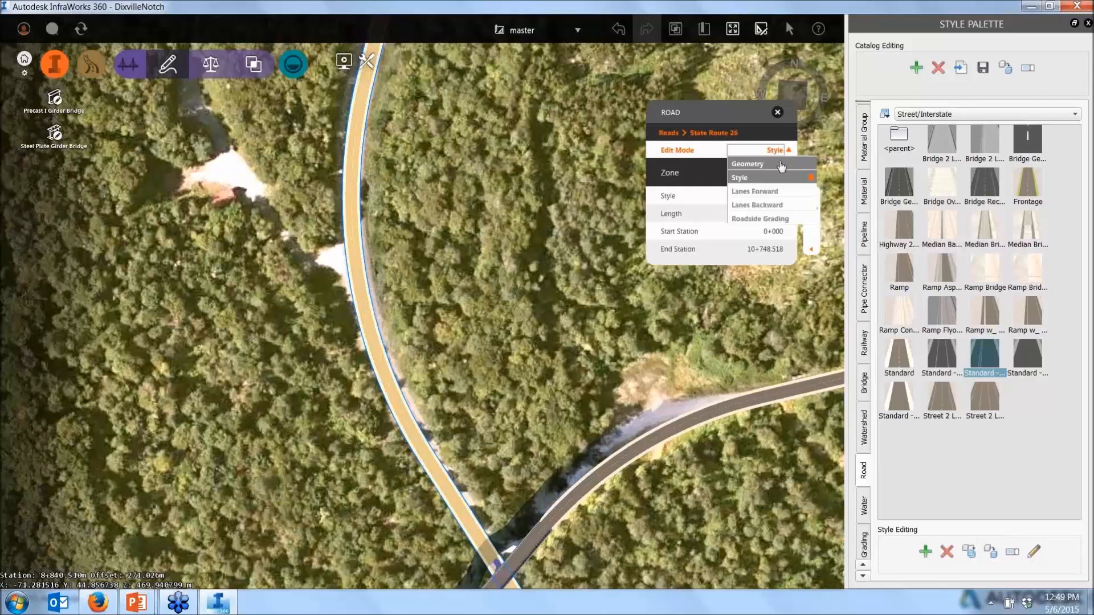
left_click(747, 164)
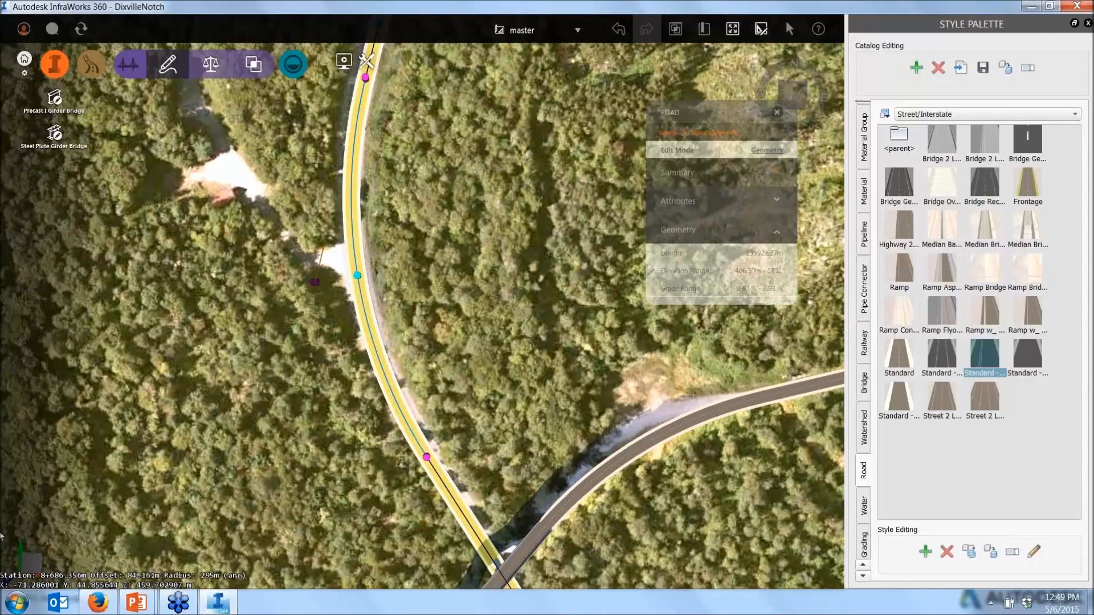
Add a Lanes Forward zone on State Route 26 from station 8+512.853 to 8+959.501.
left_click(770, 151)
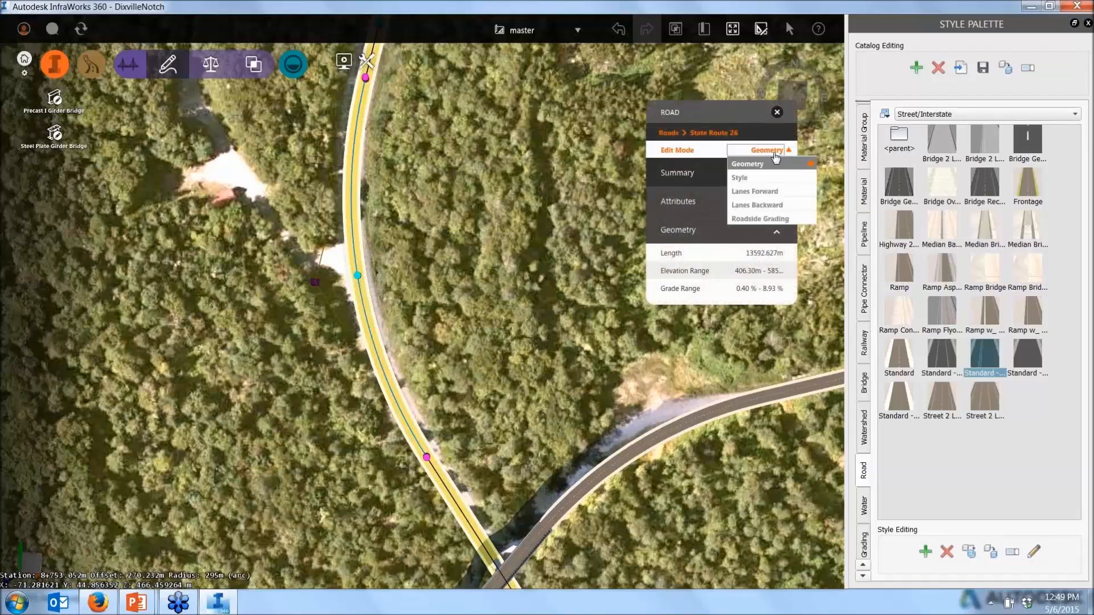
left_click(769, 192)
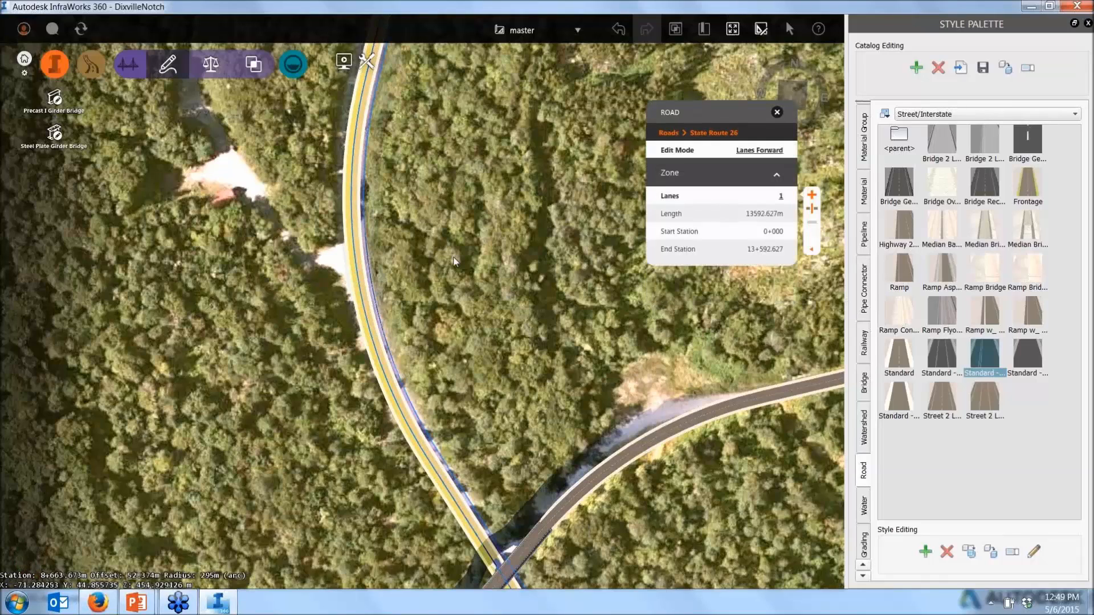
left_click(814, 198)
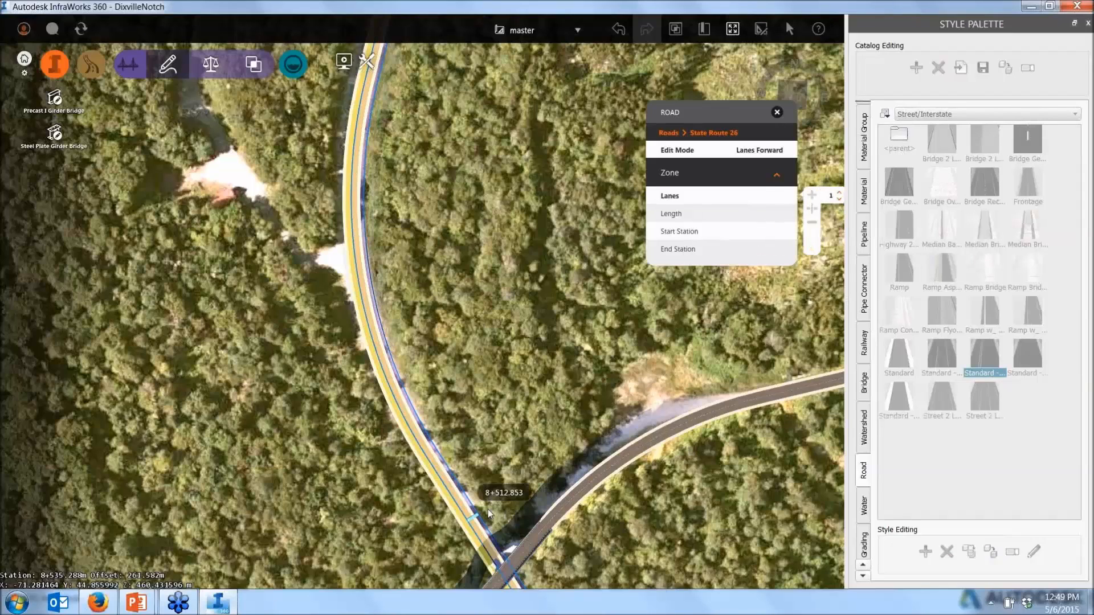
left_click(488, 510)
scroll(488, 509, "down", 5)
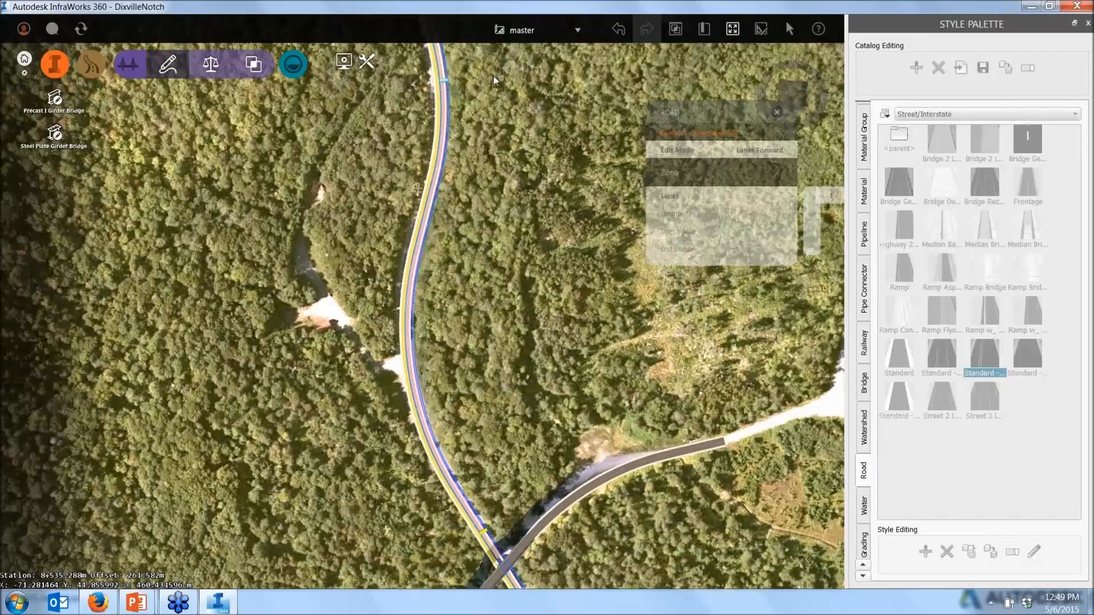
left_click(484, 105)
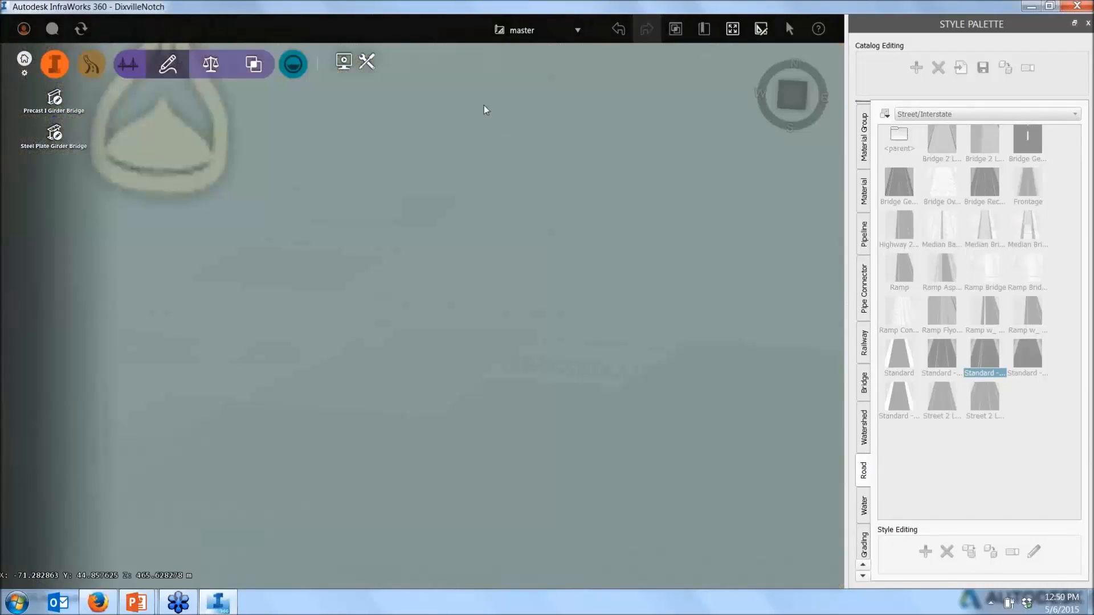
Set the new forward zone near the overpass to 2 lanes.
left_click(426, 215)
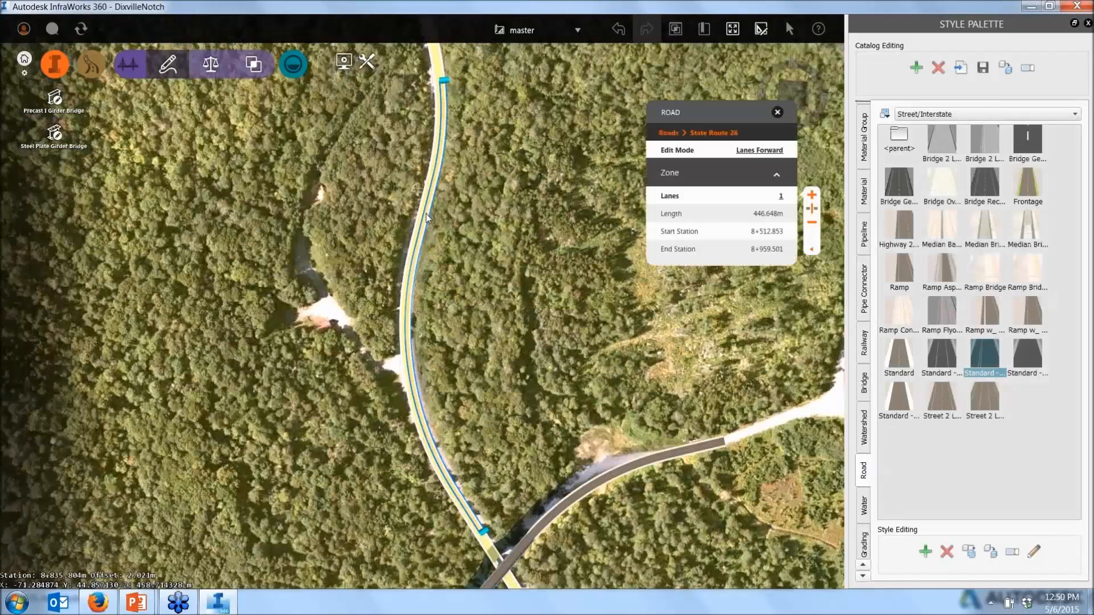
left_click(786, 199)
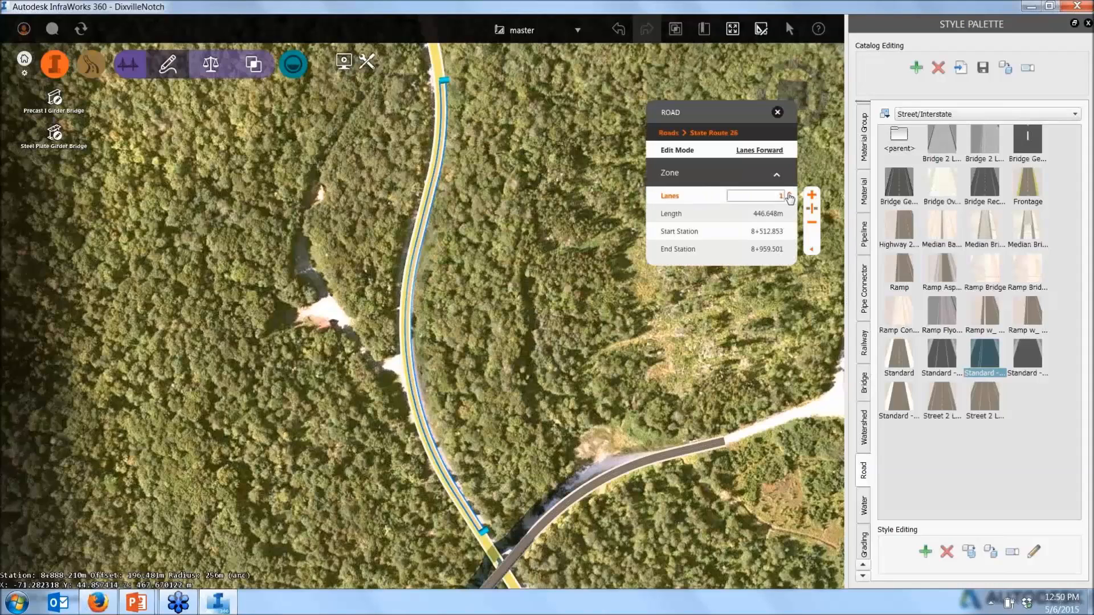
left_click(789, 194)
left_click(498, 224)
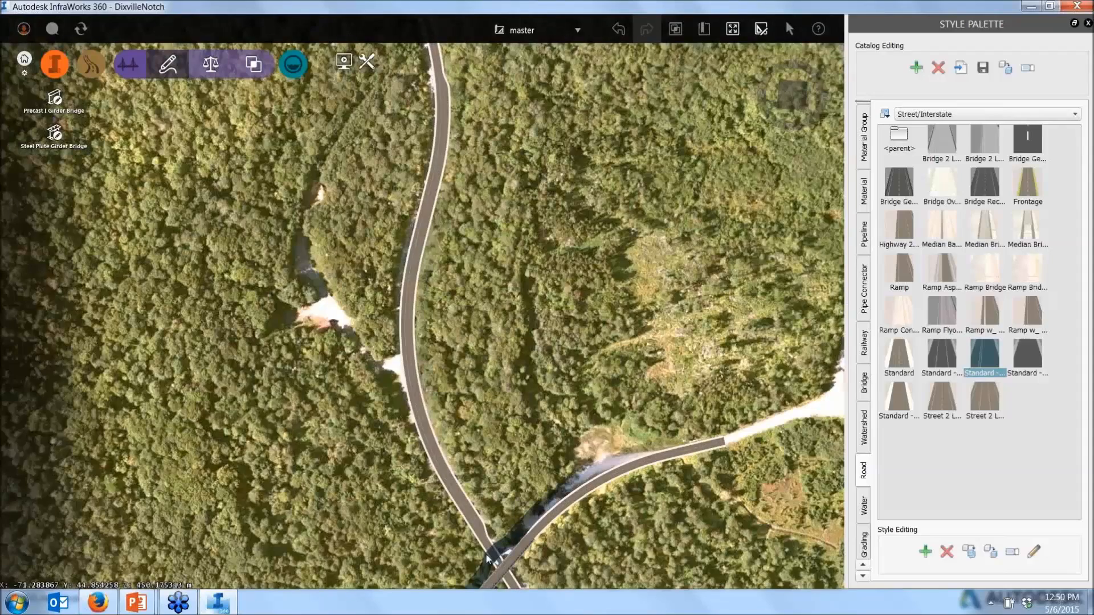
Examine the added forward lane and its striping from the taper near the overpass to the northern end of the zone.
scroll(488, 555, "up", 10)
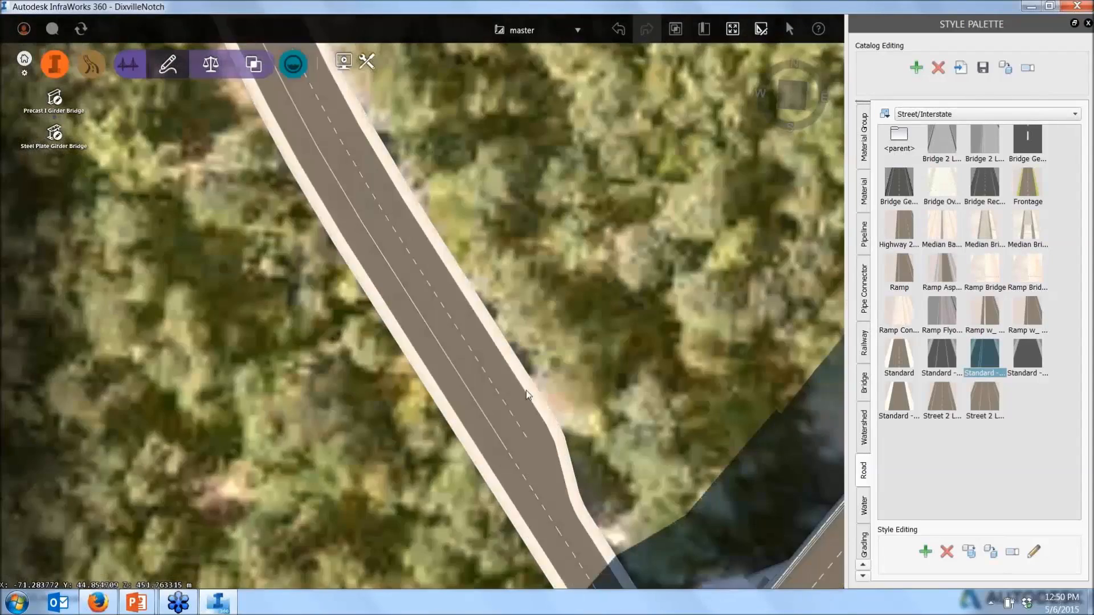
scroll(597, 321, "down", 3)
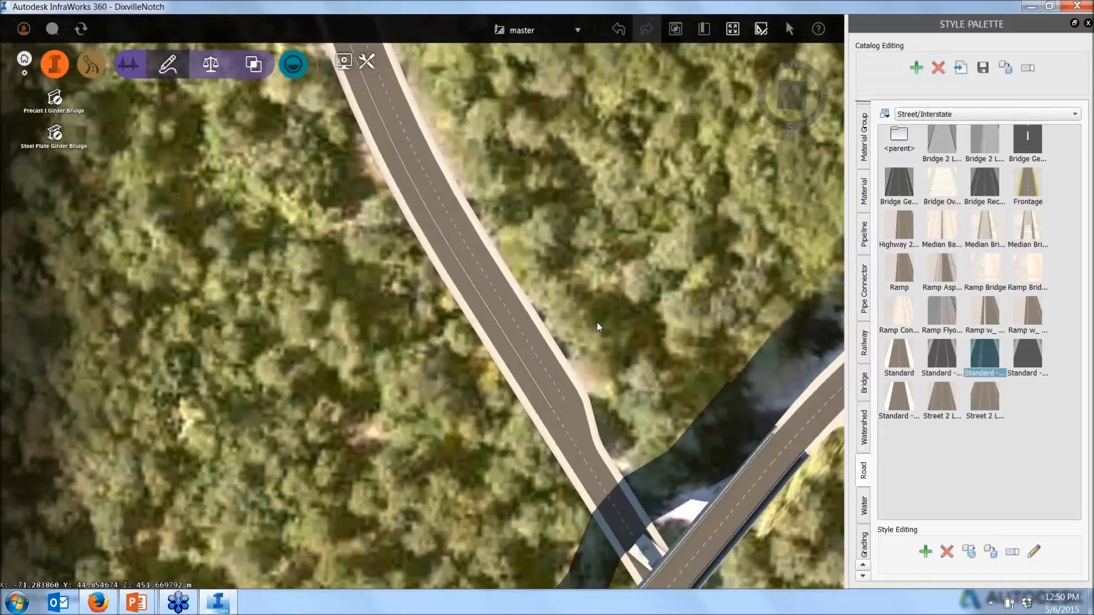
scroll(614, 322, "down", 2)
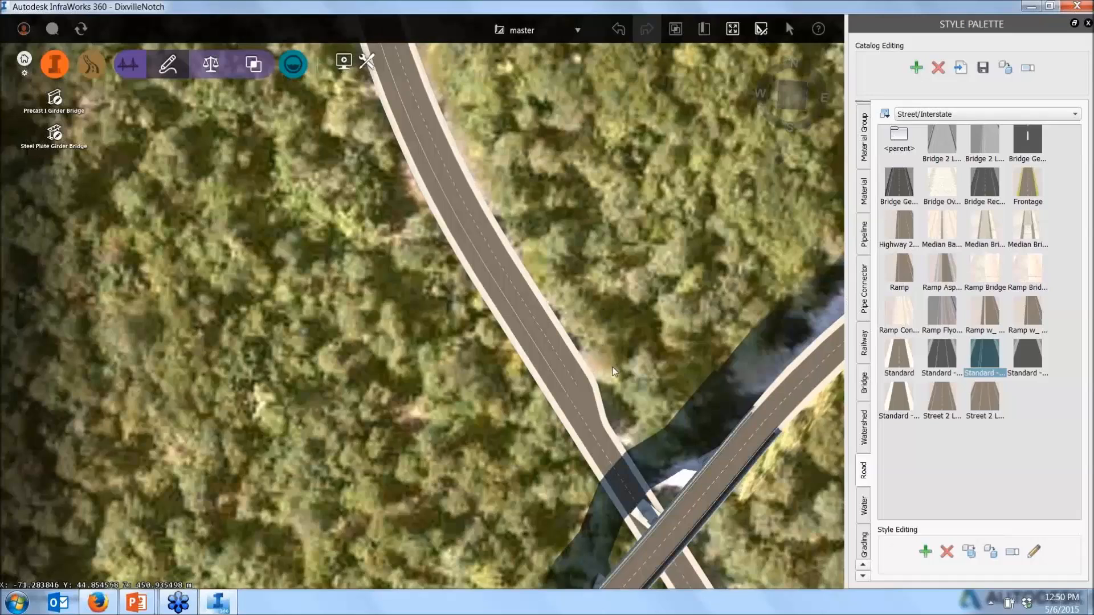
scroll(618, 351, "down", 2)
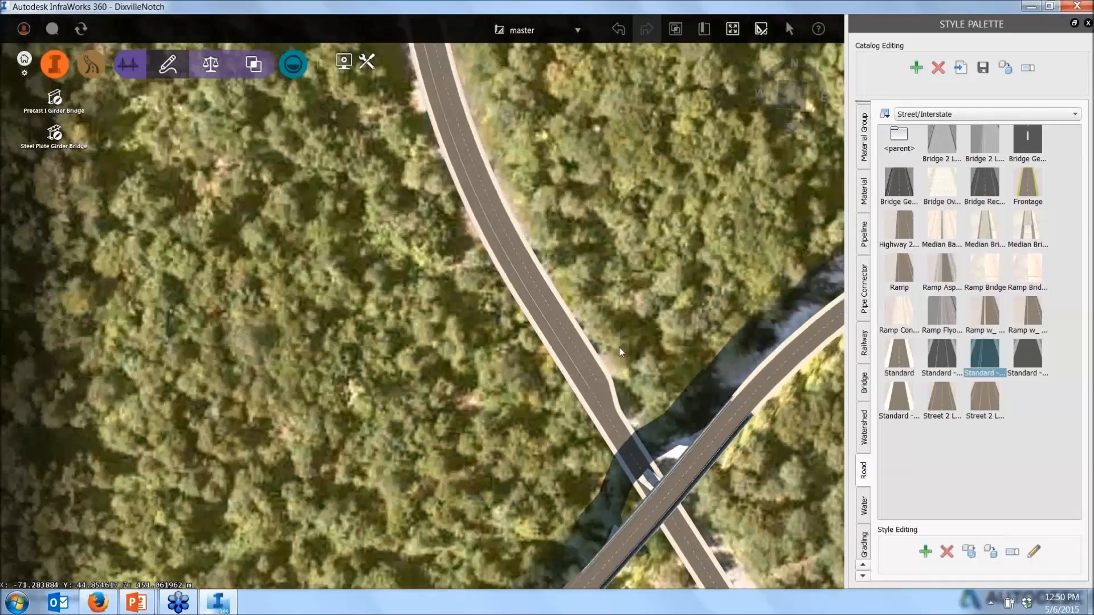
scroll(620, 349, "down", 4)
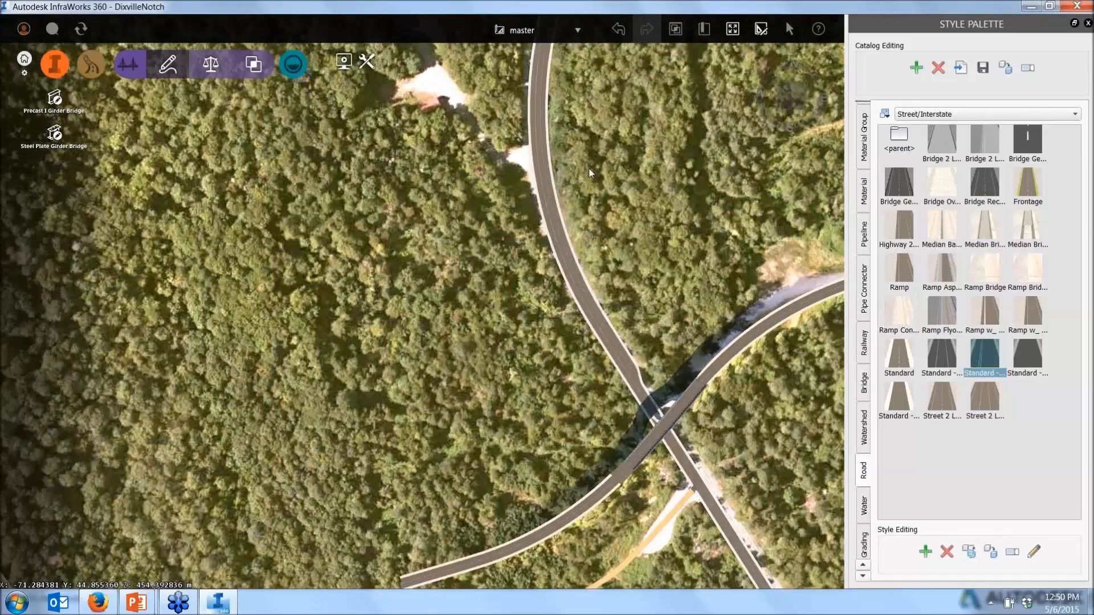
middle_click_drag(589, 171, 548, 347)
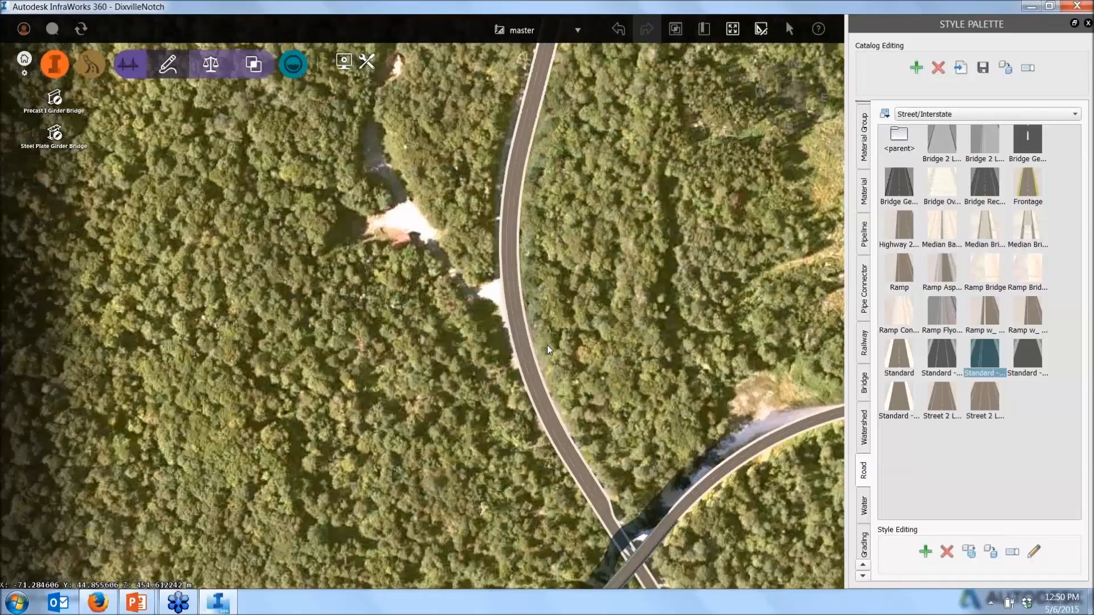
middle_click_drag(597, 64, 549, 340)
middle_click_drag(579, 95, 570, 244)
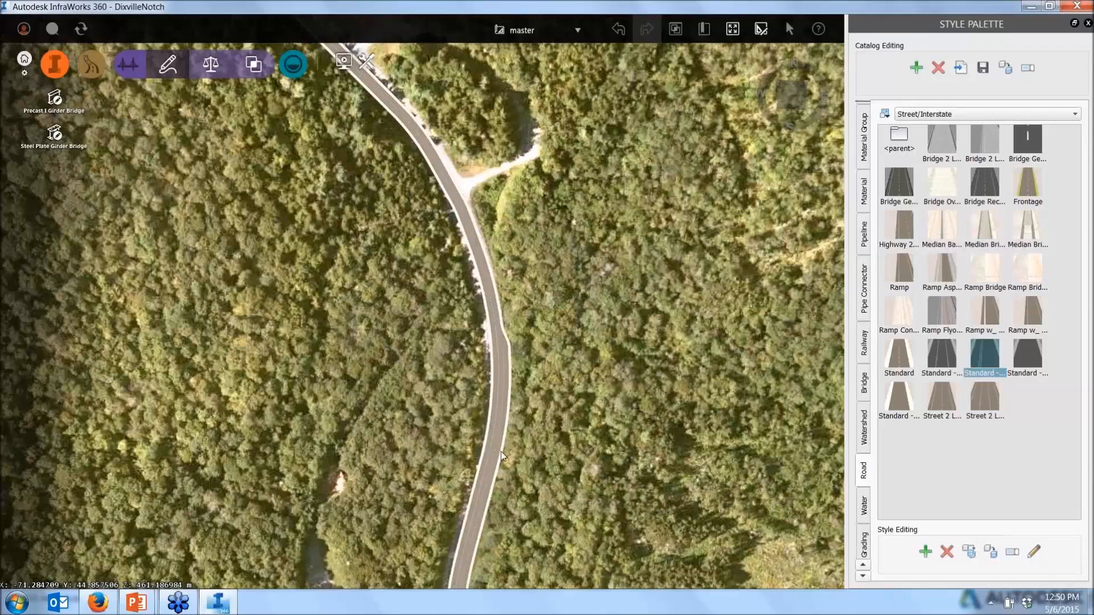
Select State Route 26 at the northern lane taper, switch its edit mode to Lanes Backward, and deselect the road.
scroll(501, 451, "up", 5)
left_click(490, 405)
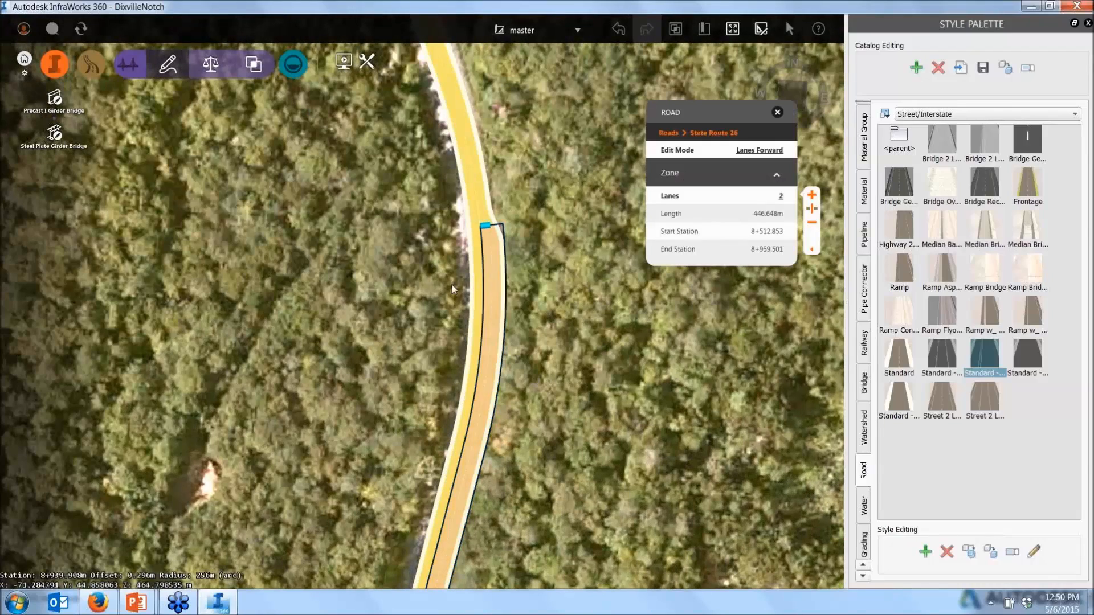
left_click(775, 151)
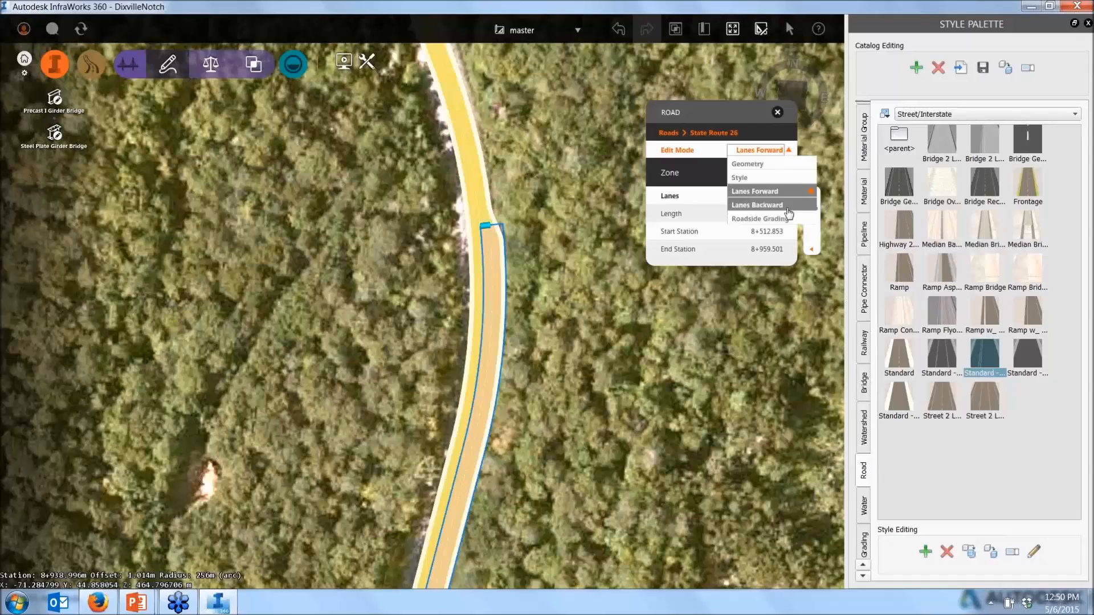
left_click(758, 206)
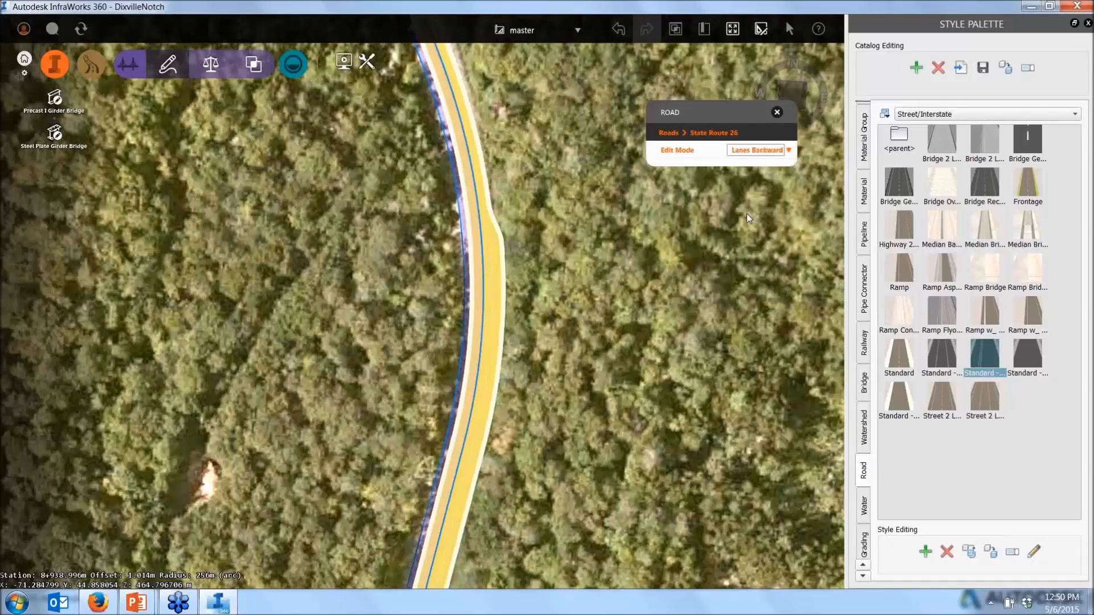
left_click(746, 213)
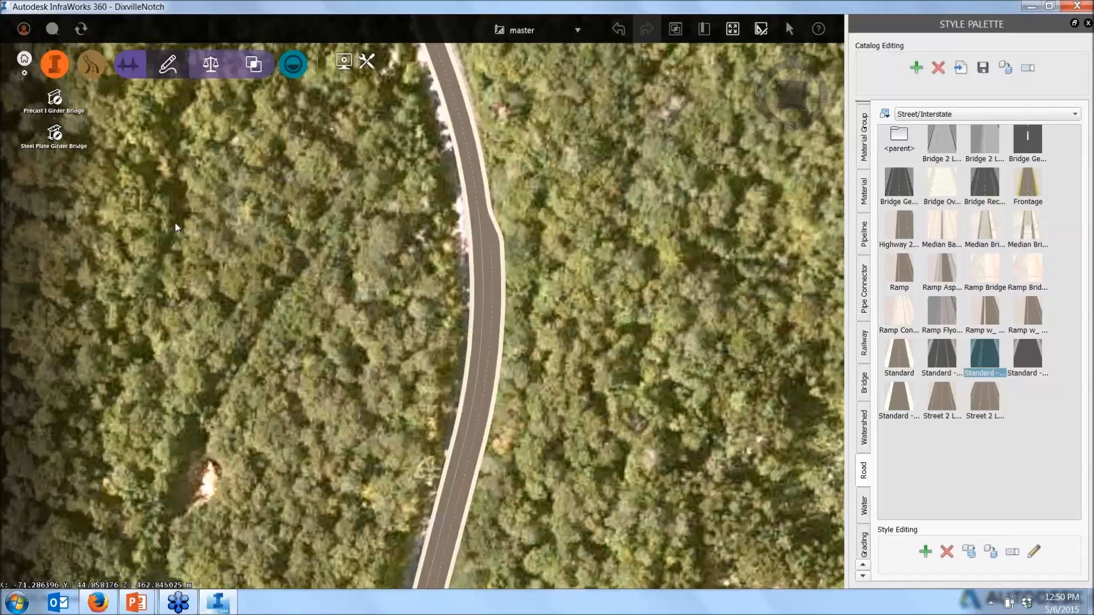
Check the road design standards and driving direction in the model properties, leaving the settings unchanged.
left_click(371, 63)
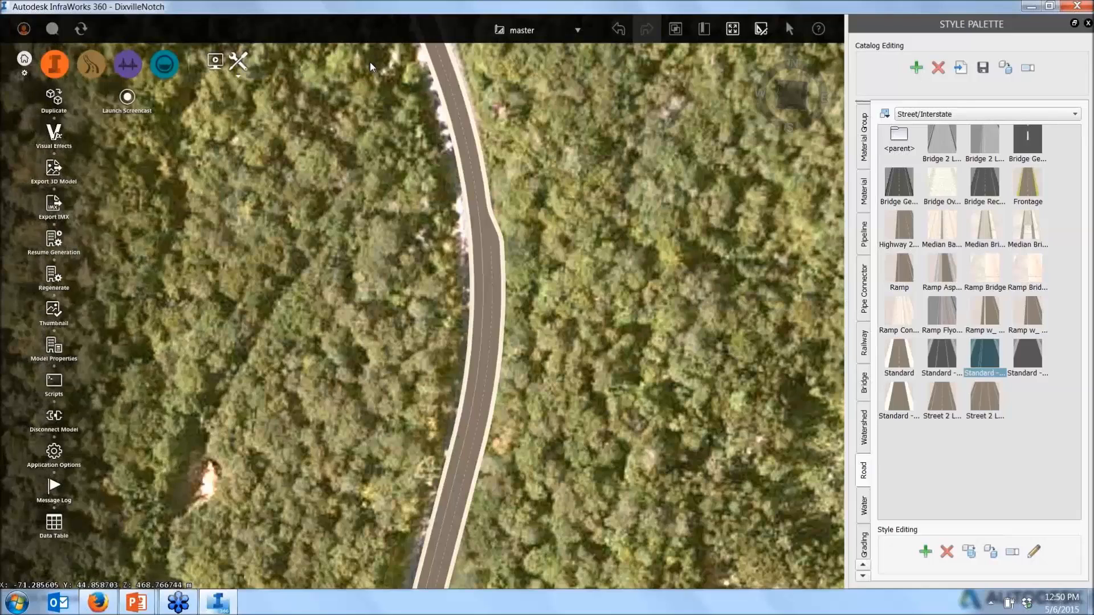
left_click(63, 352)
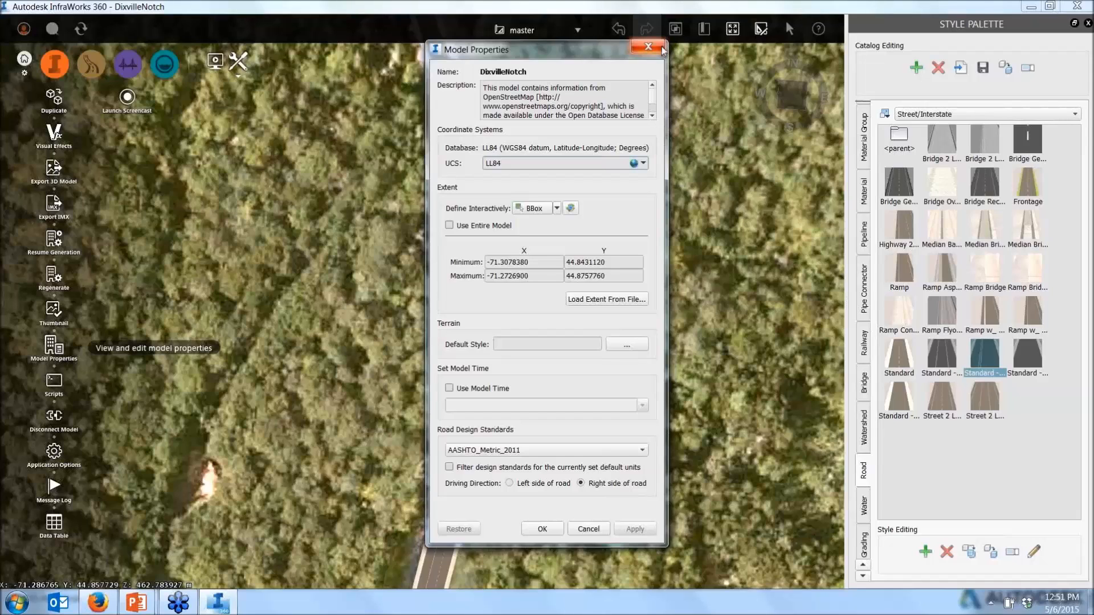
left_click(648, 47)
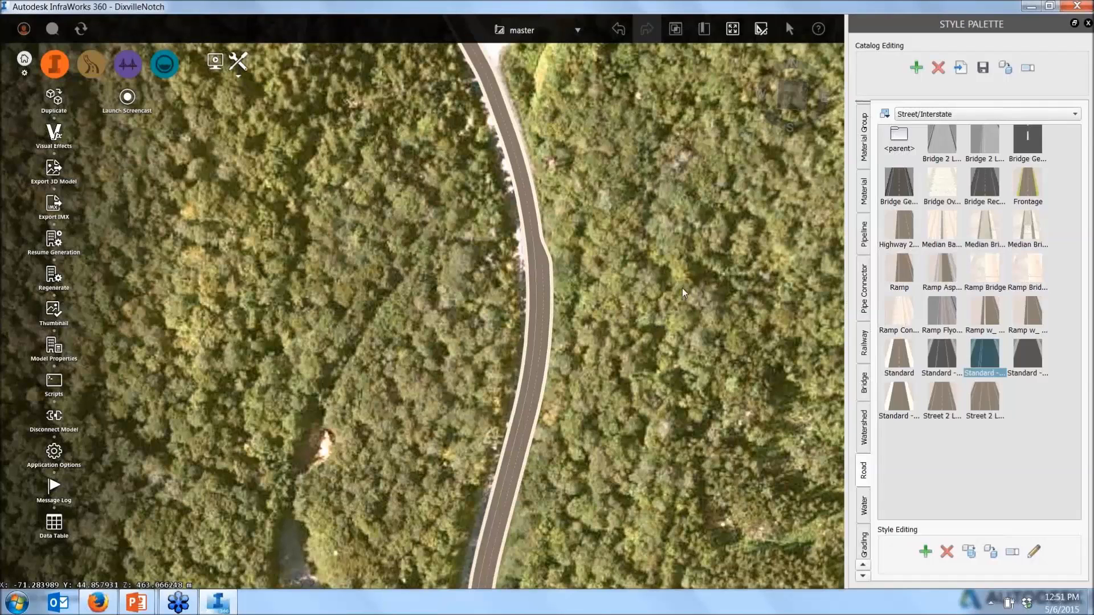
Switch State Route 26 to the Roadside Grading edit mode and set its grading method to Fixed Slope.
left_click(525, 197)
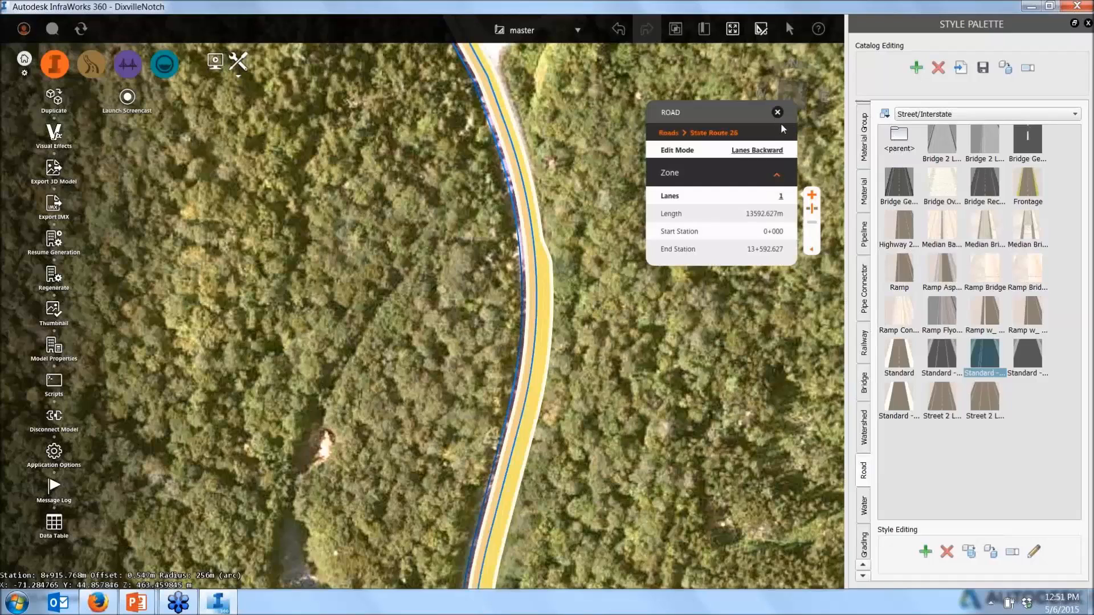
left_click(770, 150)
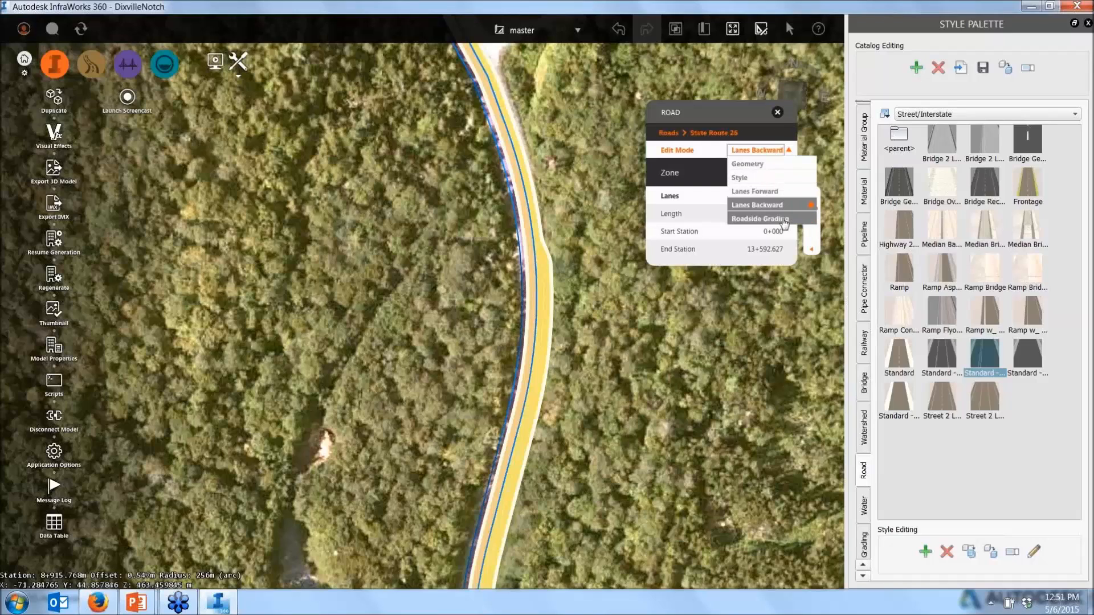
left_click(761, 218)
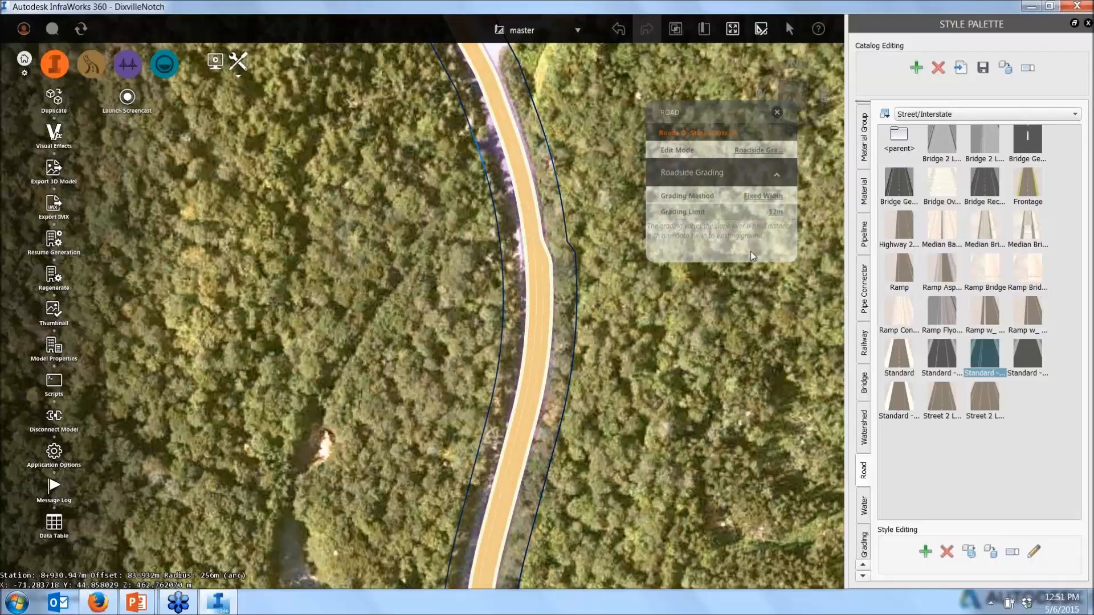
left_click(771, 197)
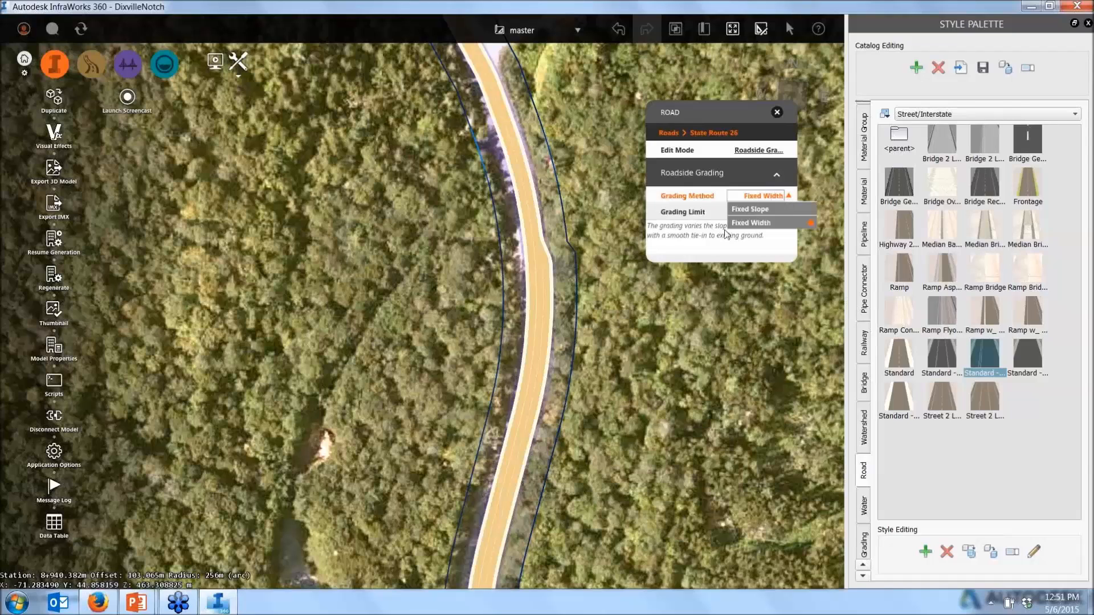
left_click(748, 209)
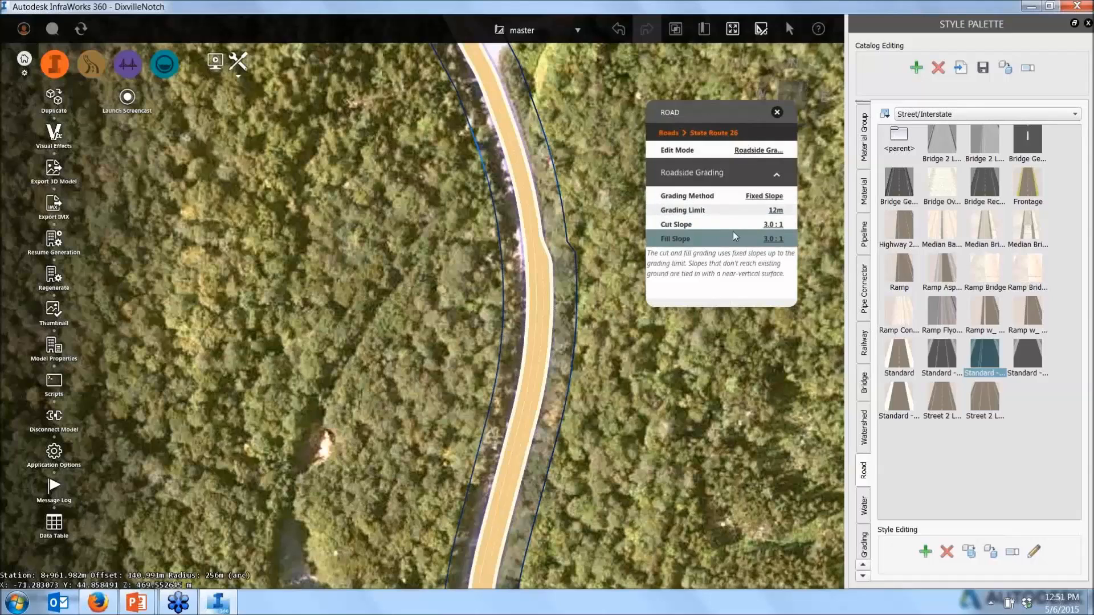
Enter a cut slope of 2 for State Route 26's roadside grading and deselect the road.
left_click(772, 225)
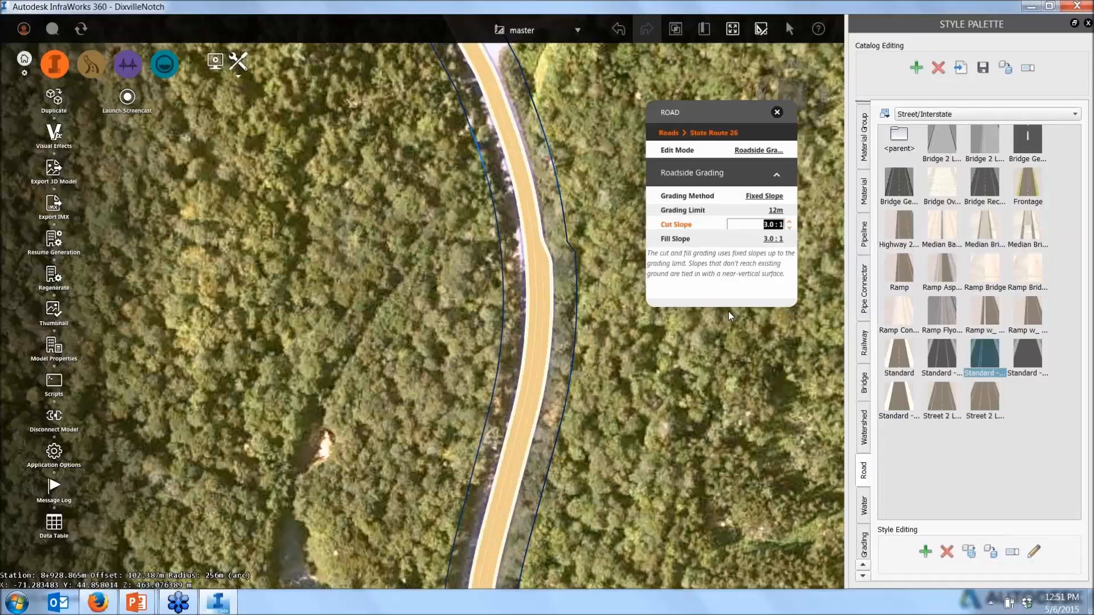
type("2")
key("Escape")
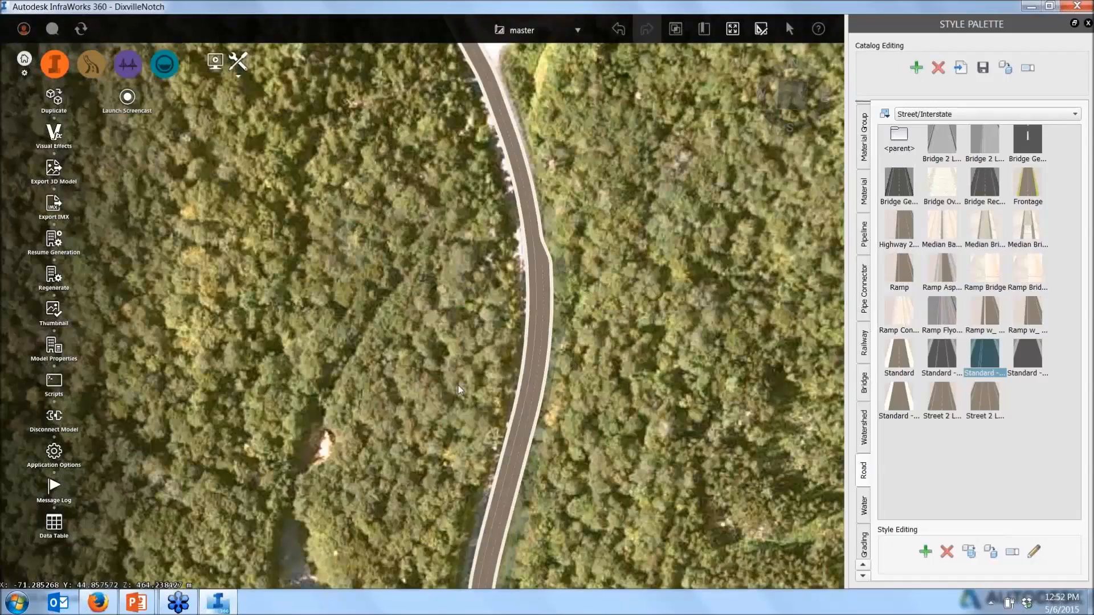
Draw a local road from the eastern end of the road crossing State Route 26, curving along the dirt track past the fork.
scroll(458, 385, "down", 5)
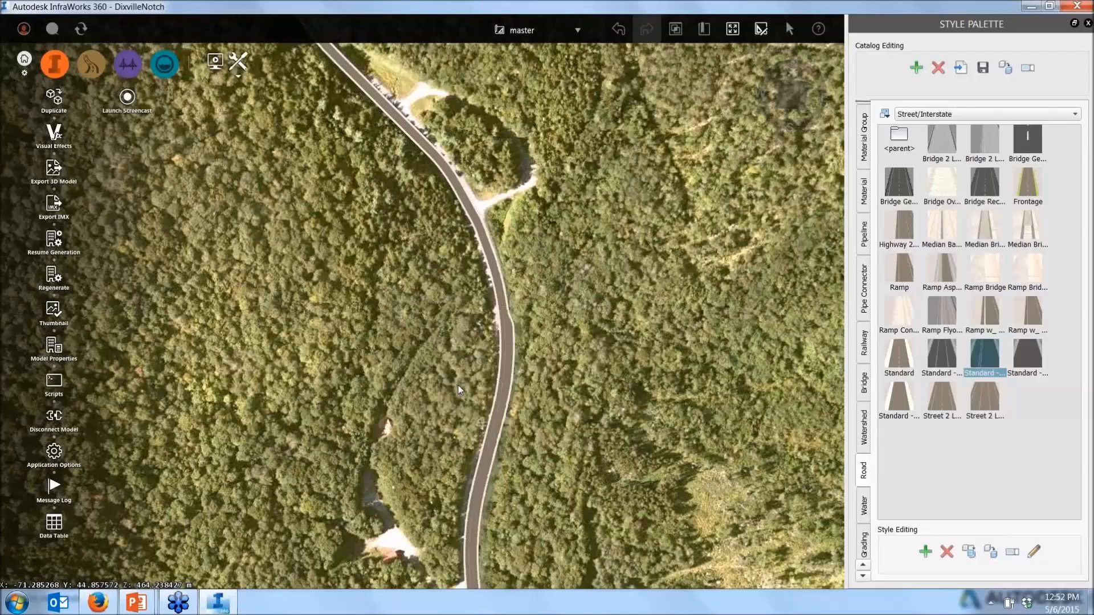
scroll(458, 385, "down", 3)
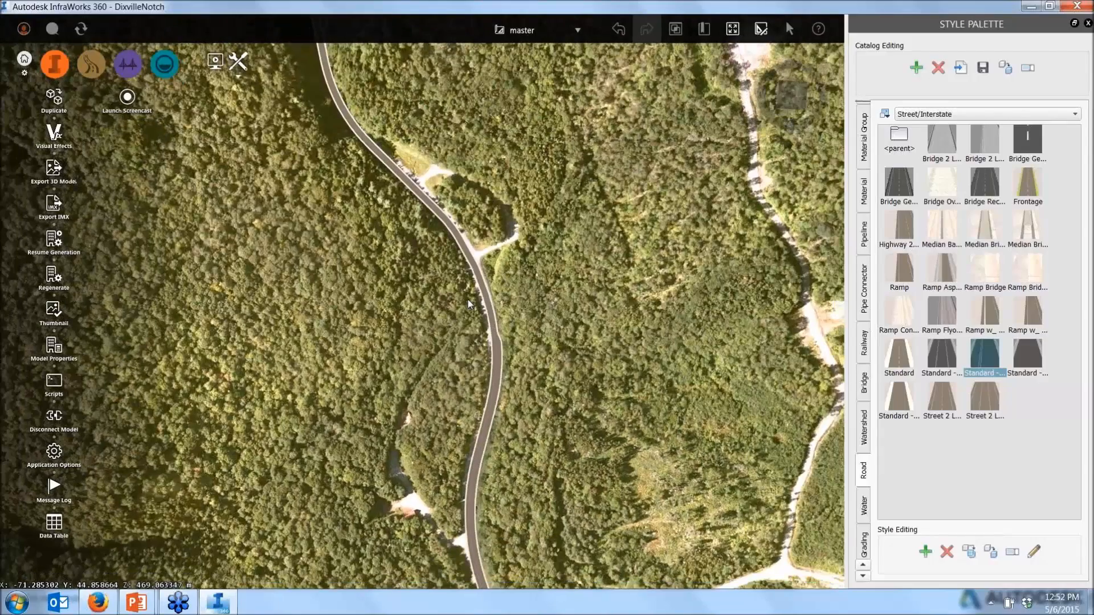
scroll(467, 300, "down", 3)
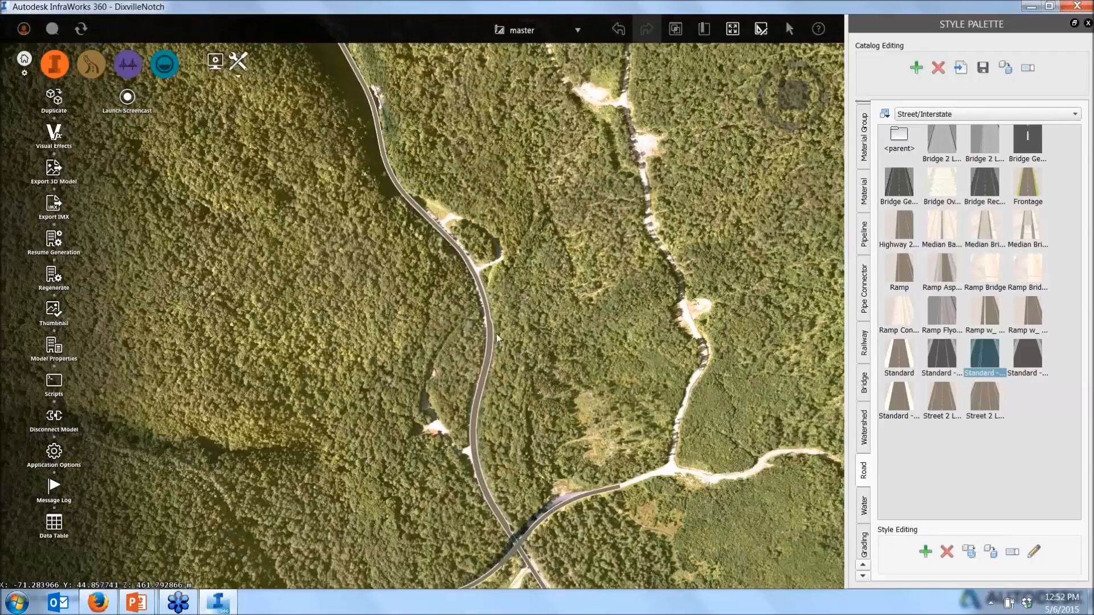
scroll(469, 255, "up", 1)
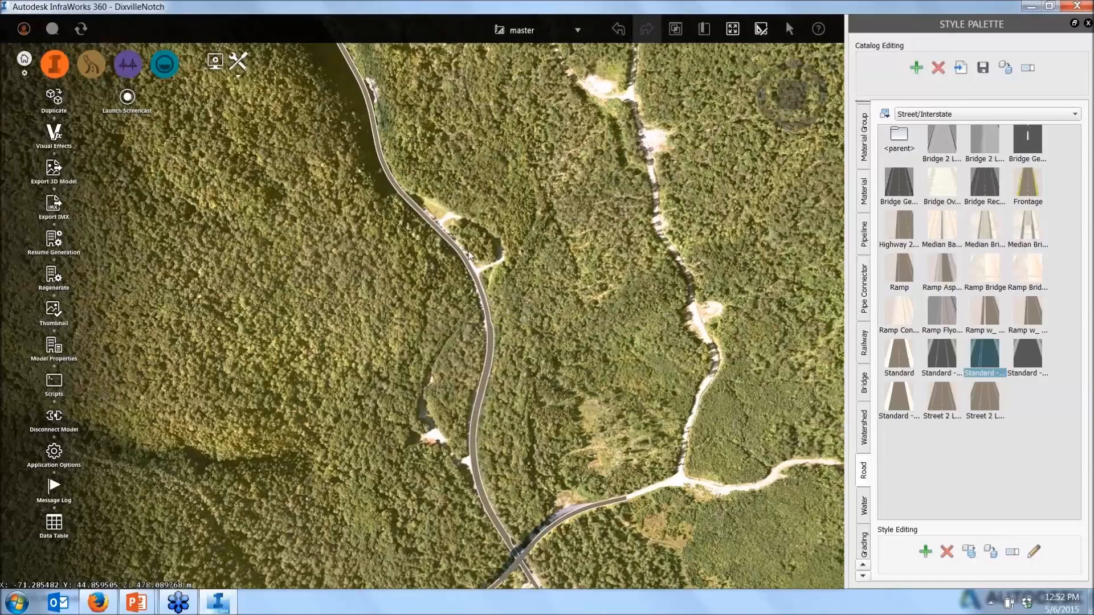
scroll(468, 255, "up", 1)
middle_click_drag(668, 491, 460, 333)
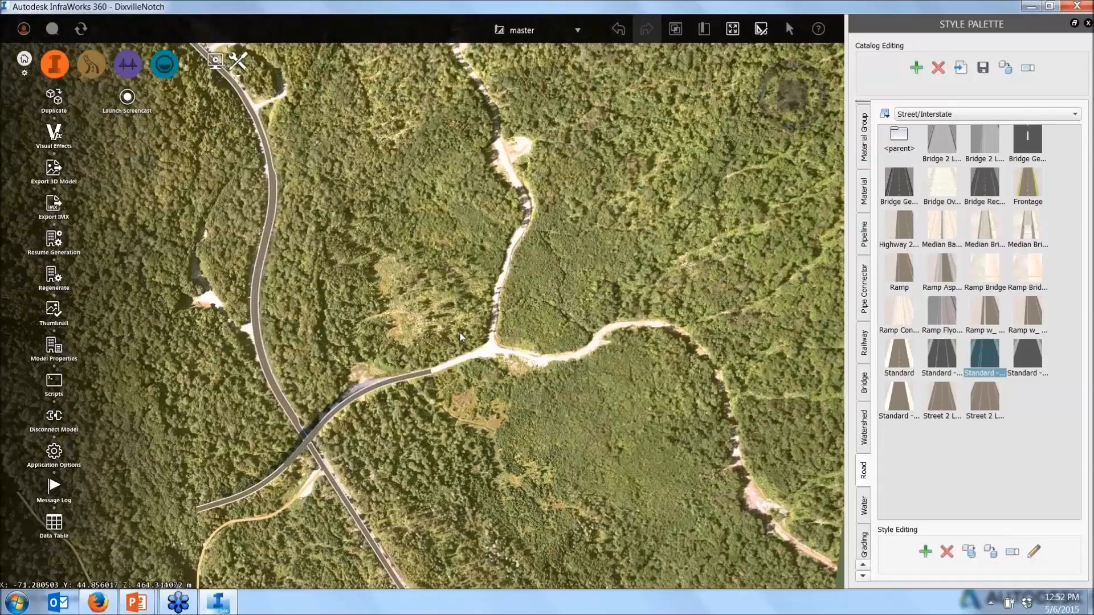
scroll(460, 333, "up", 4)
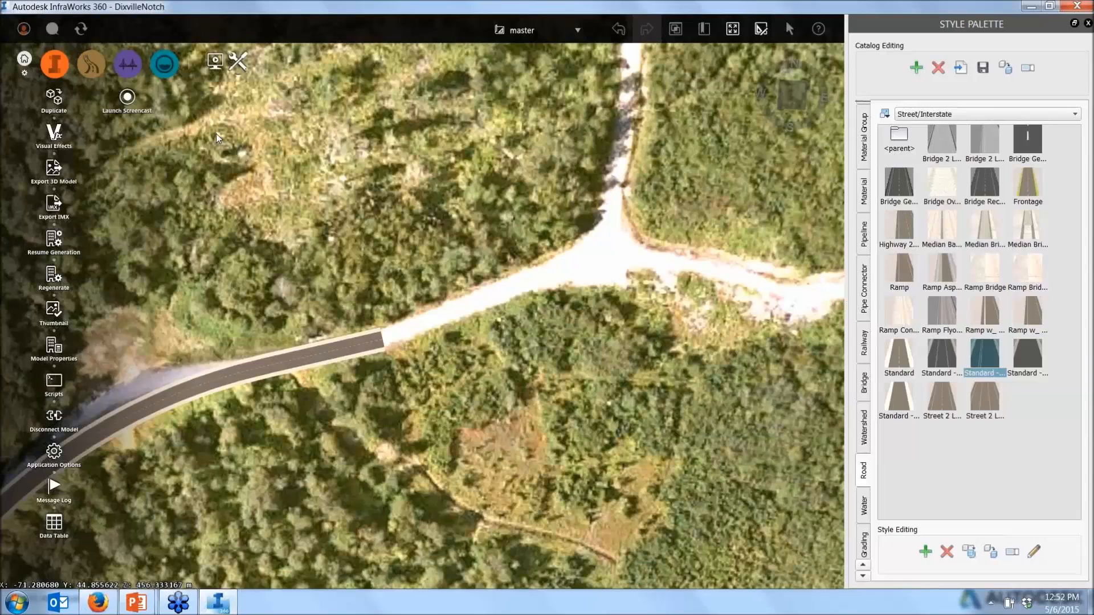
left_click(91, 64)
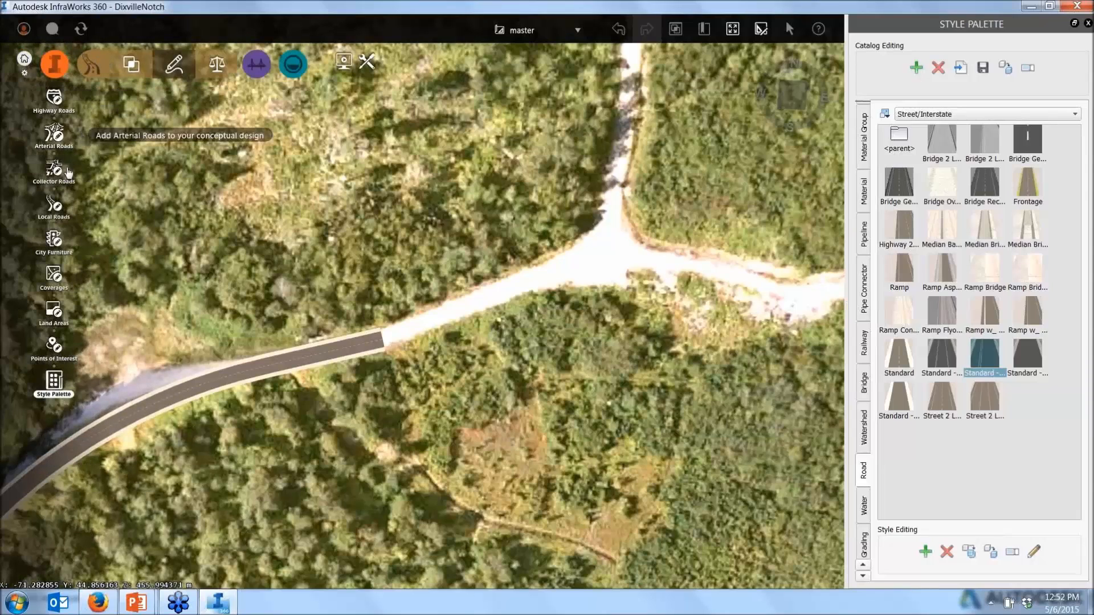
left_click(54, 204)
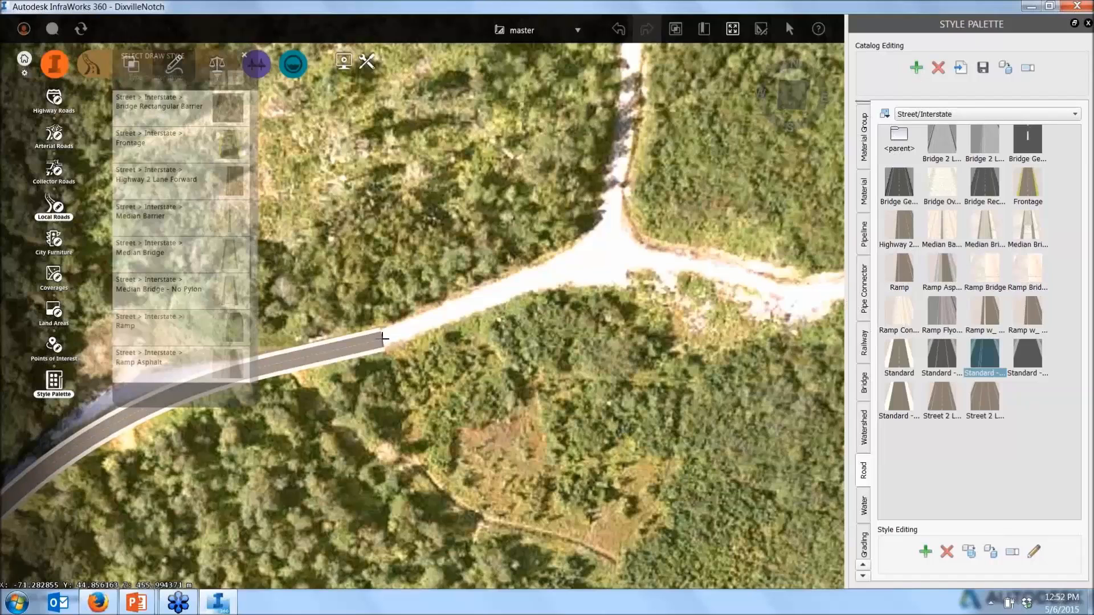
left_click(395, 336)
left_click(607, 254)
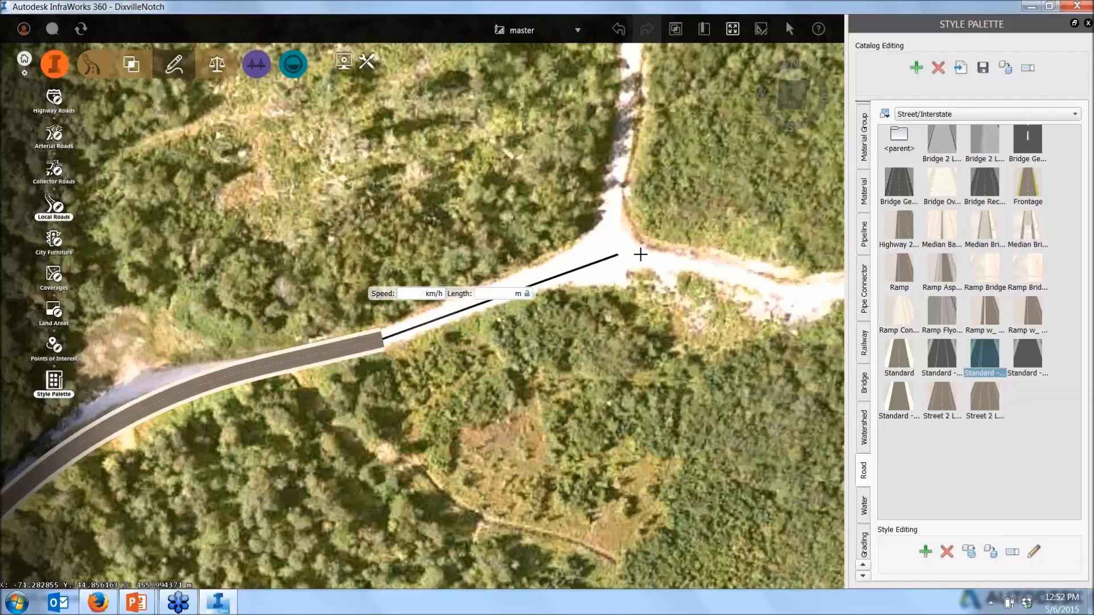
double_click(777, 289)
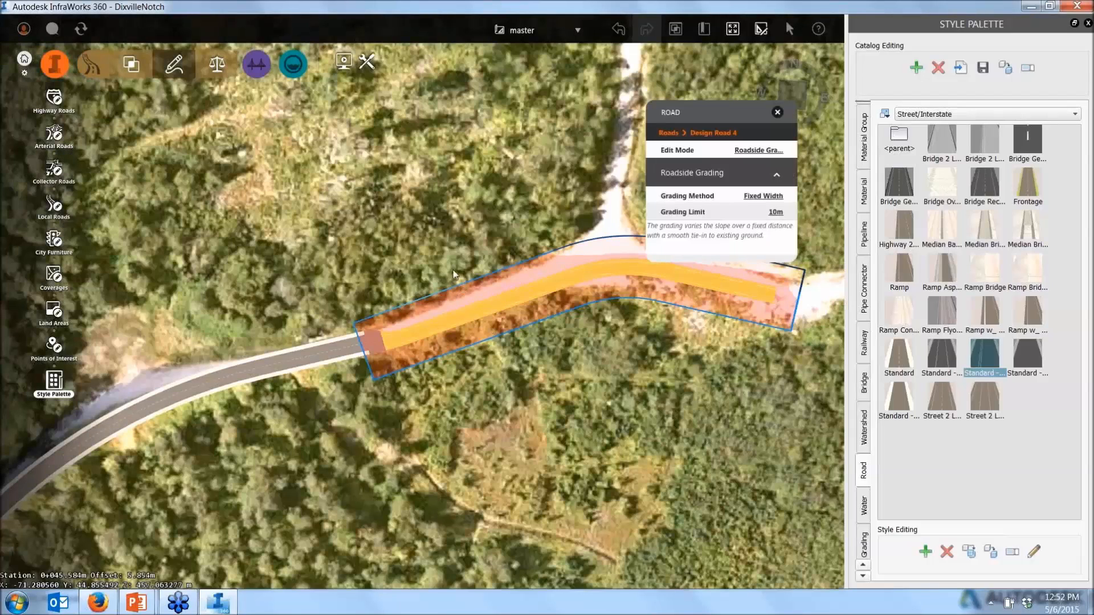
Check the roadside grading of the existing road and the added local road, and examine the transition where they join.
left_click(326, 354)
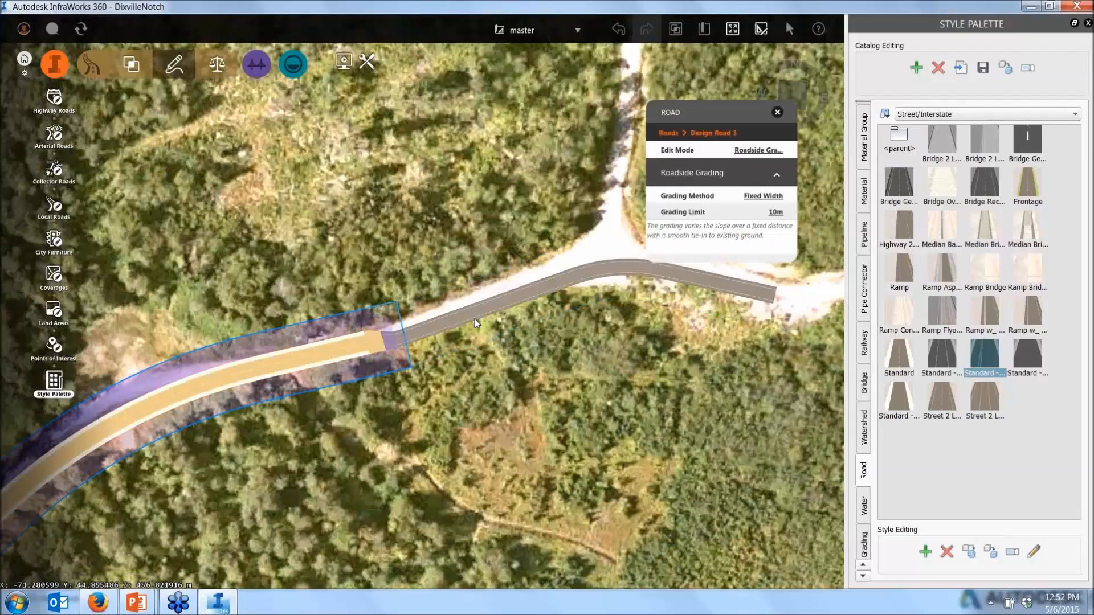
left_click(475, 319)
left_click(315, 356)
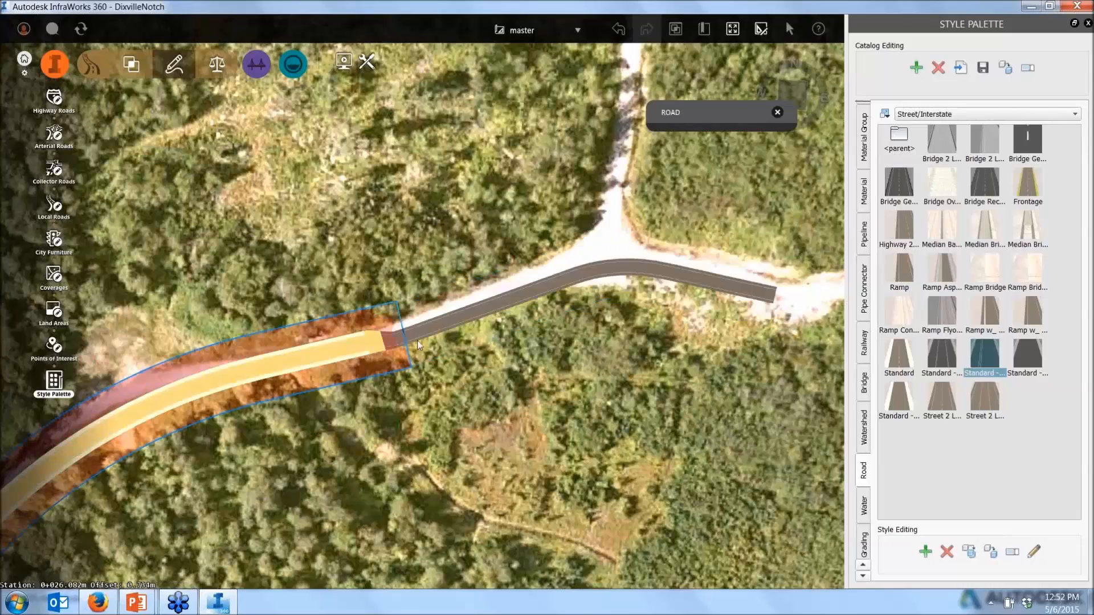
key("Escape")
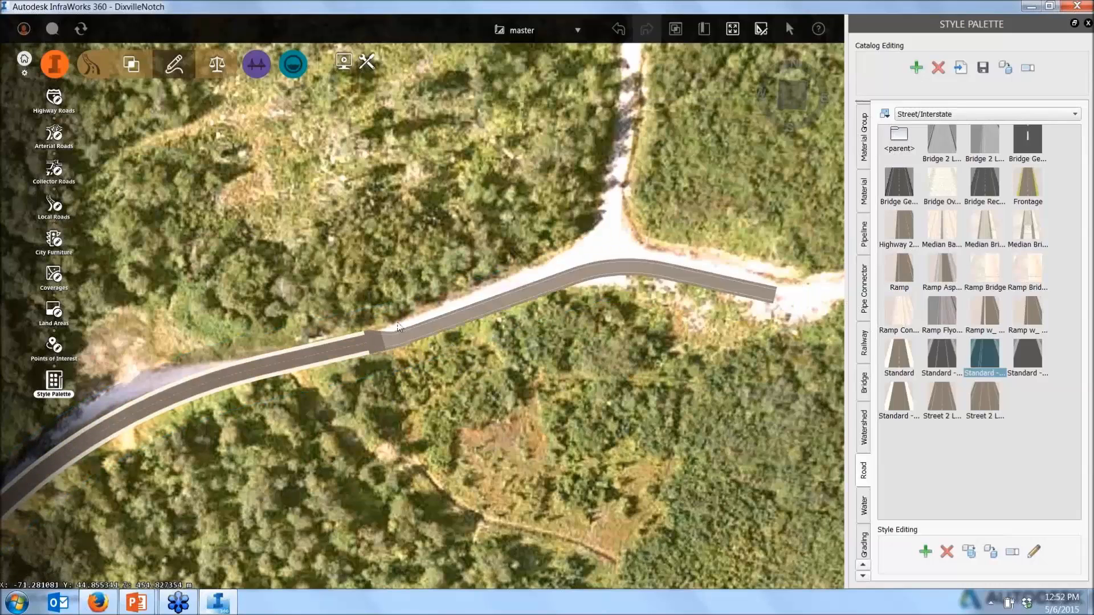
scroll(416, 343, "up", 1)
scroll(415, 343, "up", 3)
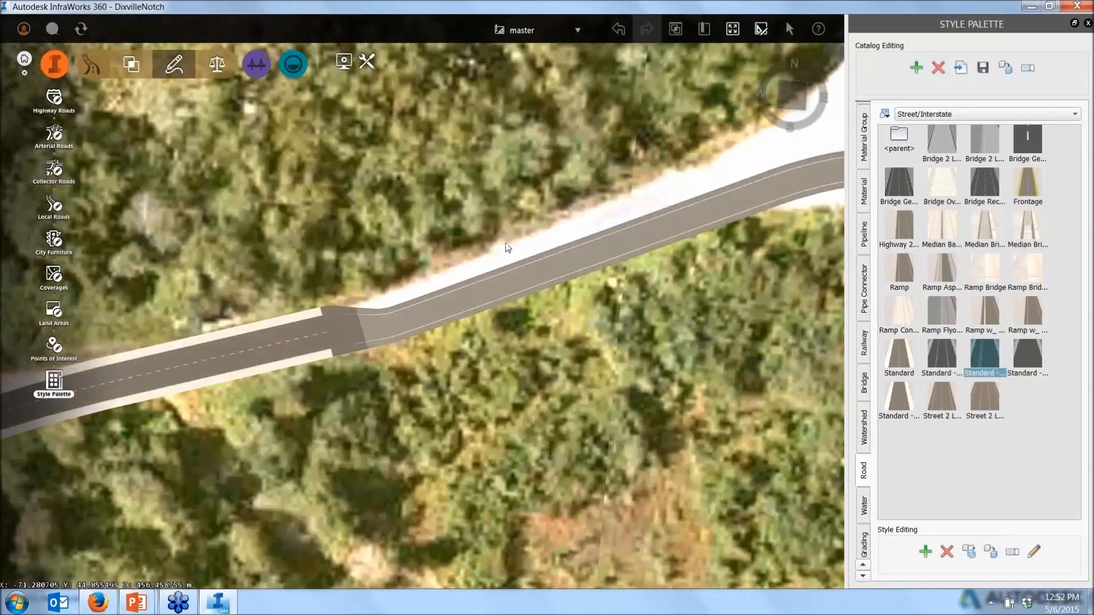
scroll(501, 224, "down", 1)
scroll(501, 224, "down", 3)
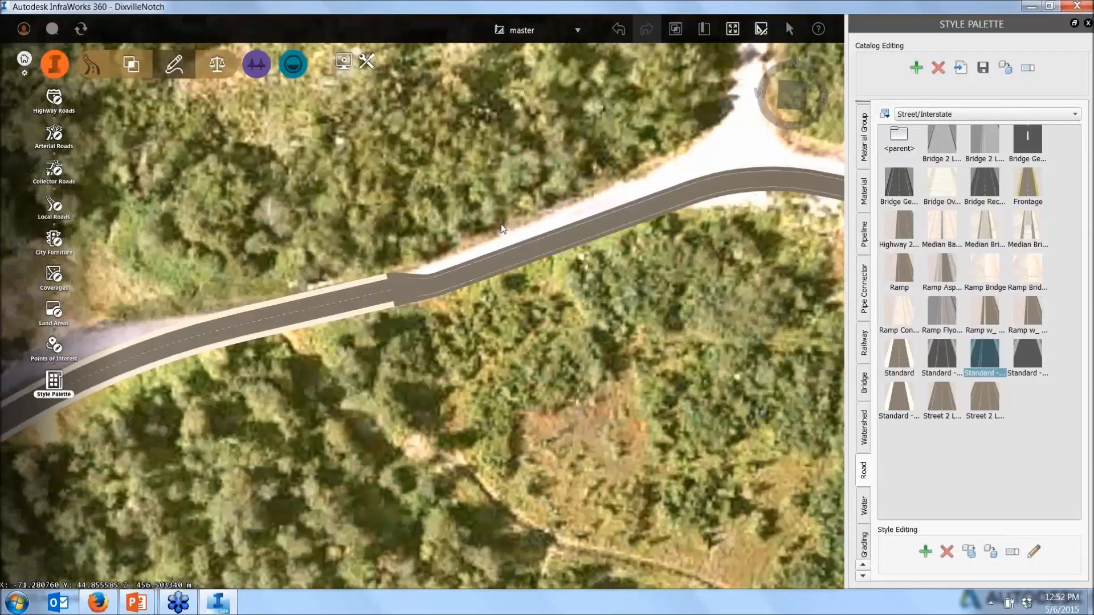
Select Design Road 3 again, deselect it, and inspect its connection with the local road from the rotated view.
left_click(576, 192)
left_click(344, 285)
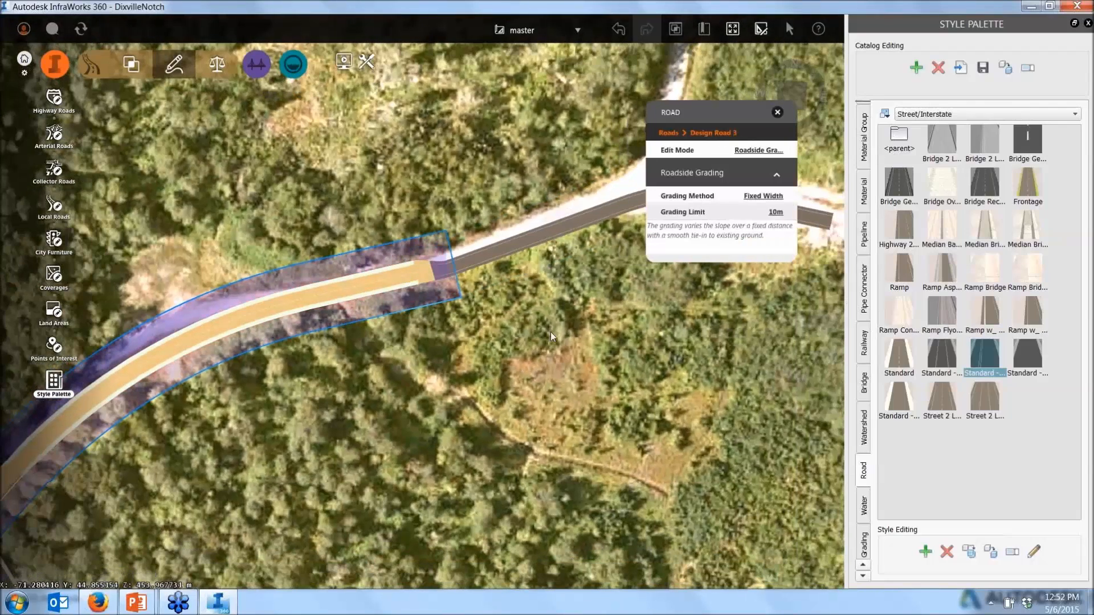
double_click(636, 281)
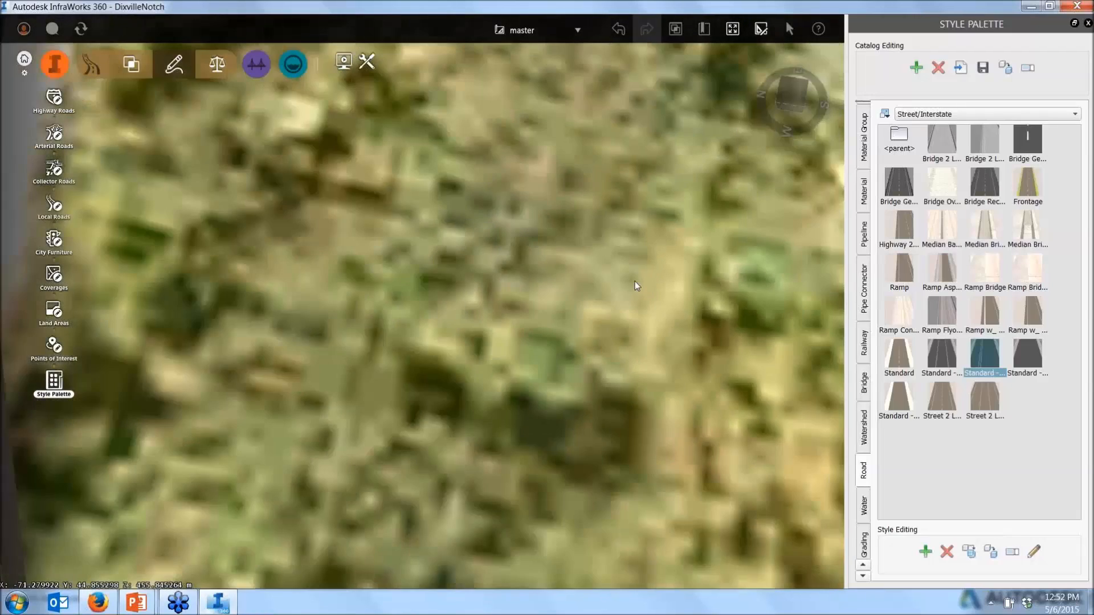
scroll(635, 281, "down", 5)
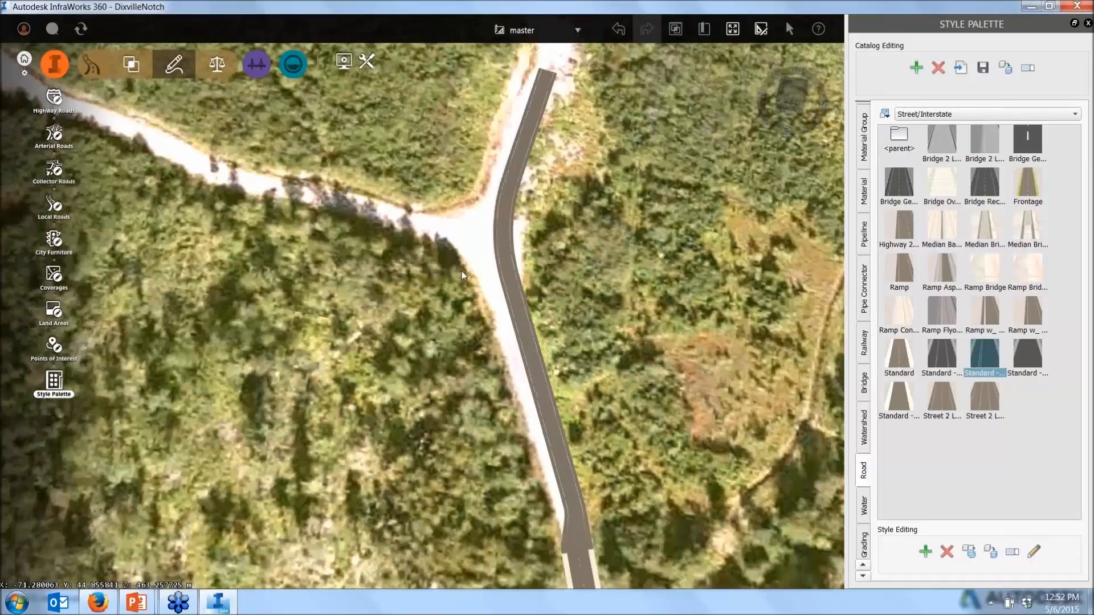
scroll(460, 271, "down", 3)
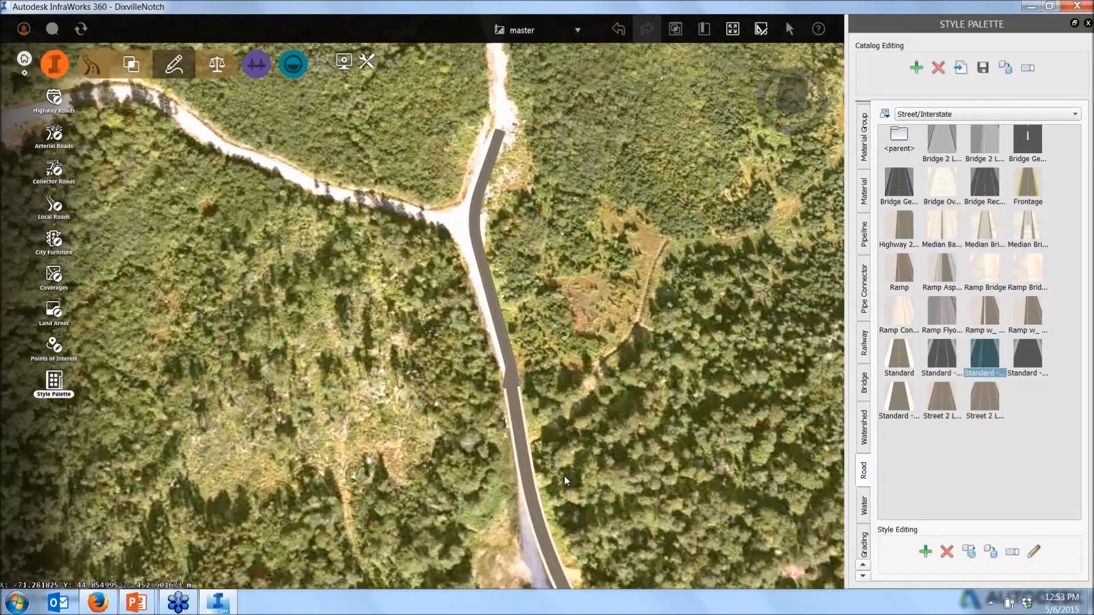
scroll(564, 476, "up", 2)
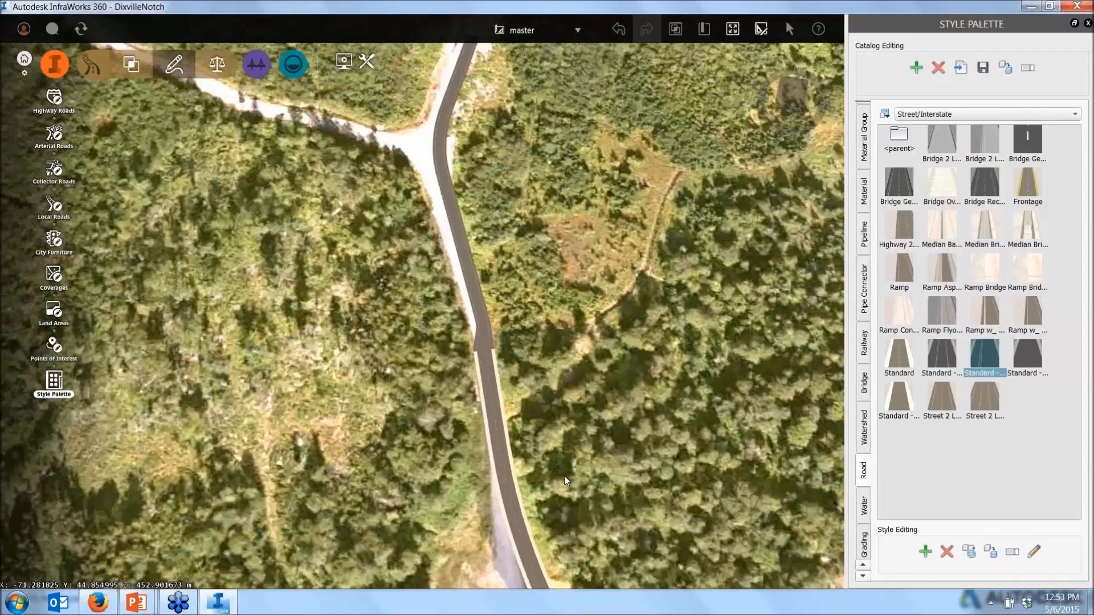
scroll(542, 420, "up", 2)
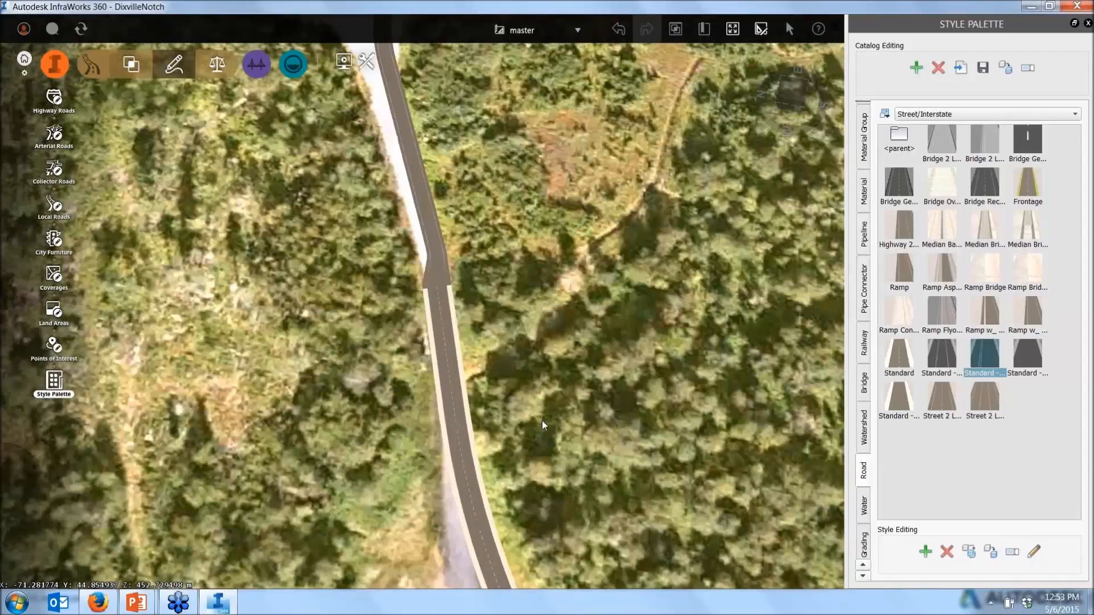
Extend the added local road along the dirt track using Highway Roads, with two more curves and a total length of about 284 m.
scroll(542, 421, "down", 3)
left_click(54, 100)
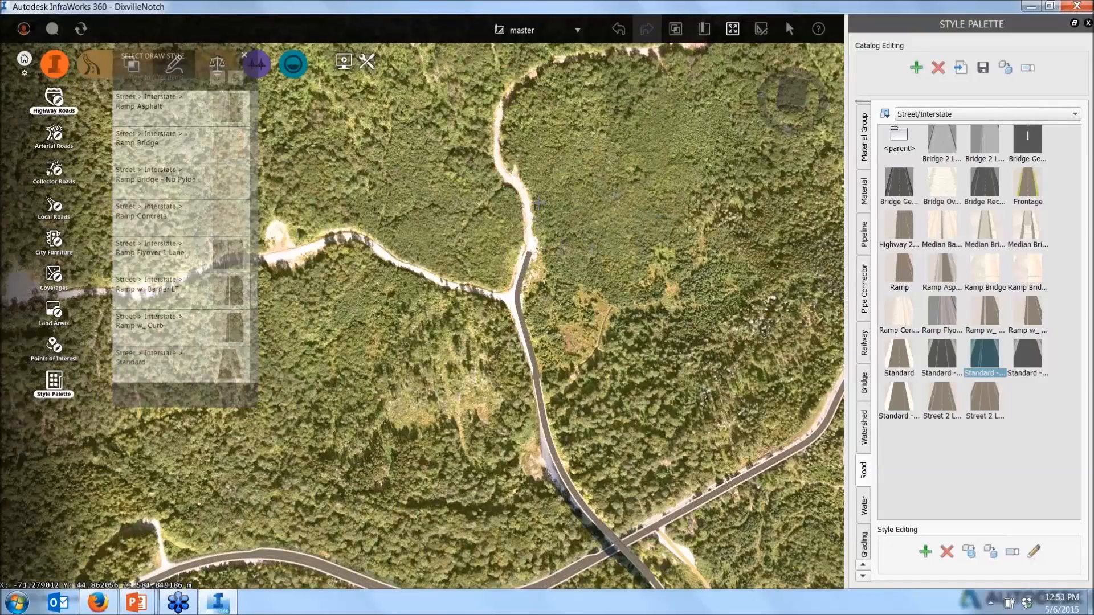
scroll(538, 203, "up", 4)
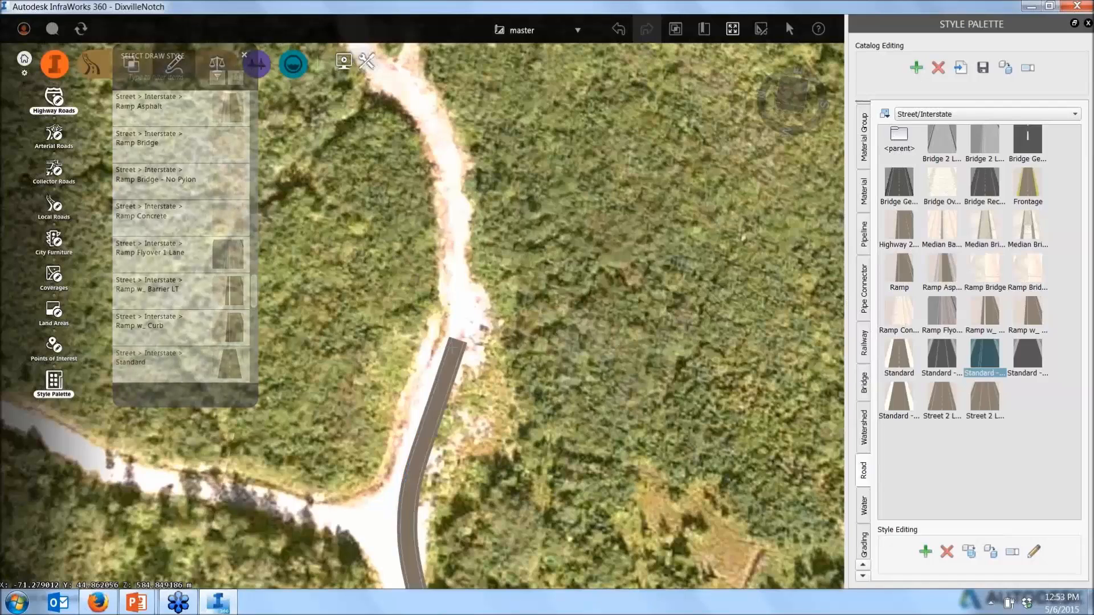
left_click(450, 331)
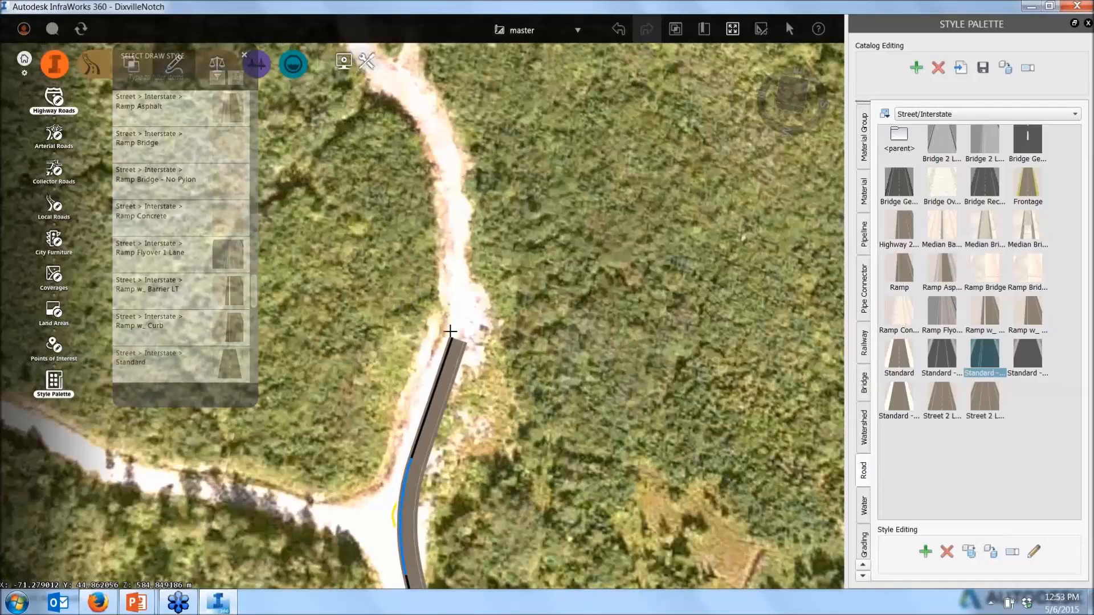
left_click(450, 331)
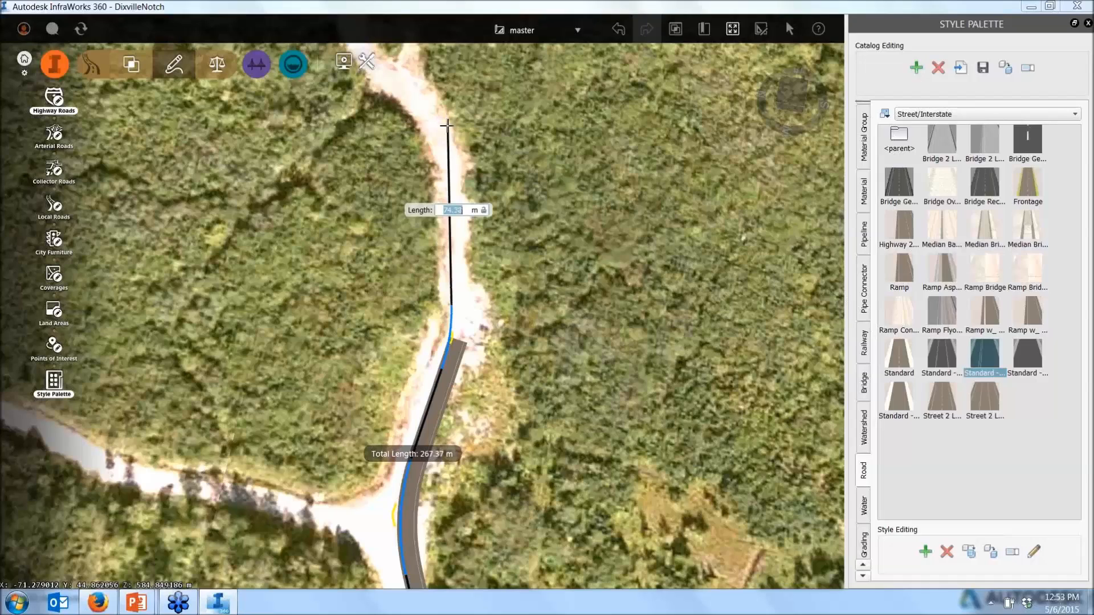
left_click(448, 179)
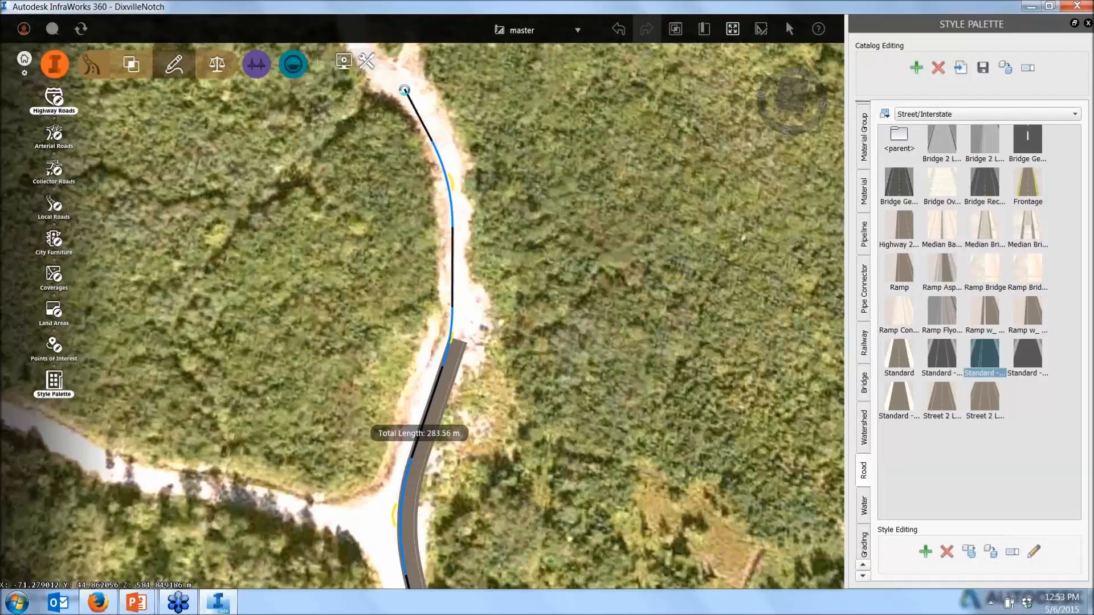
double_click(405, 90)
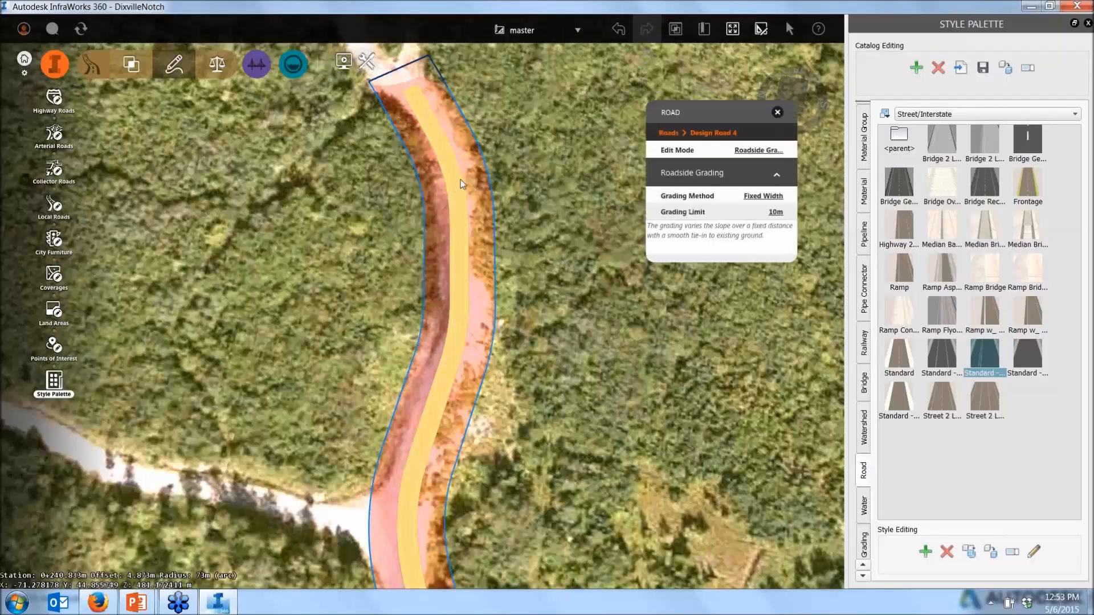
Review the extended road along the dirt track and undo the extension.
scroll(460, 179, "down", 4)
scroll(471, 184, "up", 4)
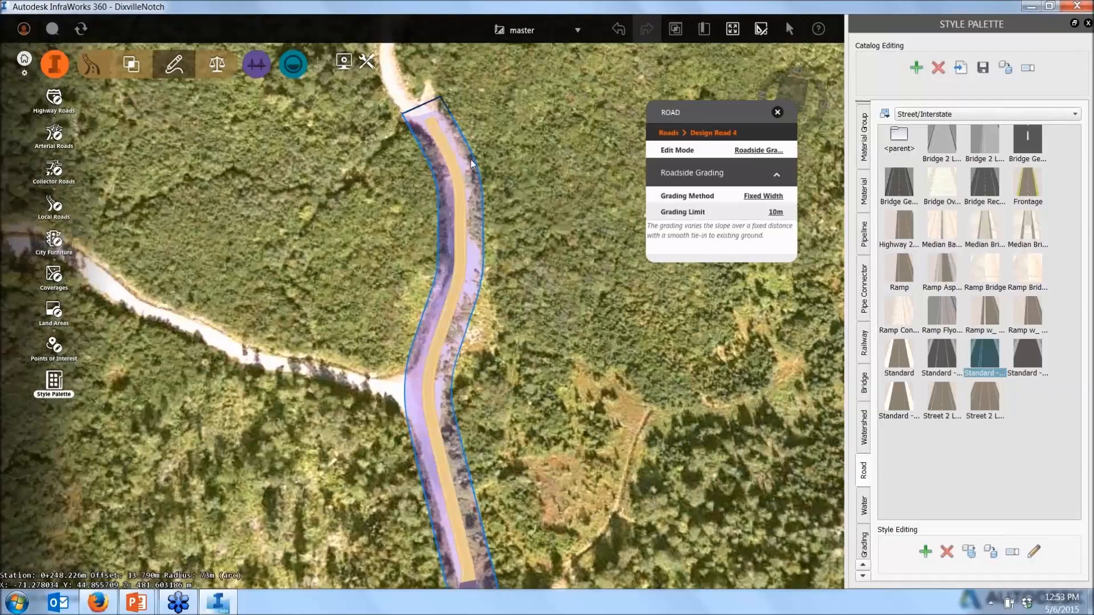
scroll(292, 248, "down", 3)
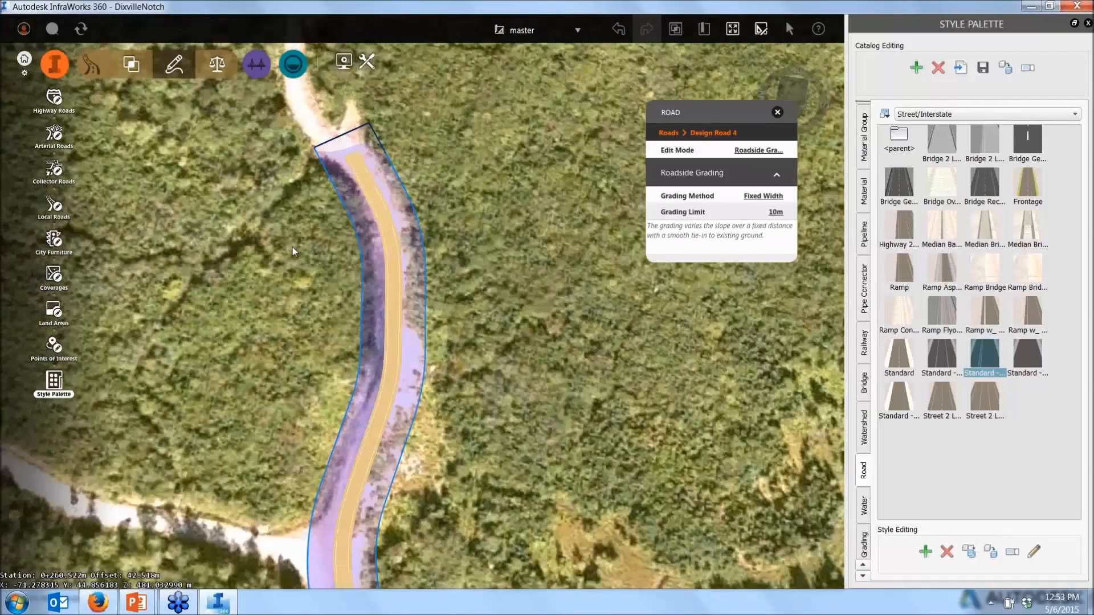
scroll(292, 247, "down", 2)
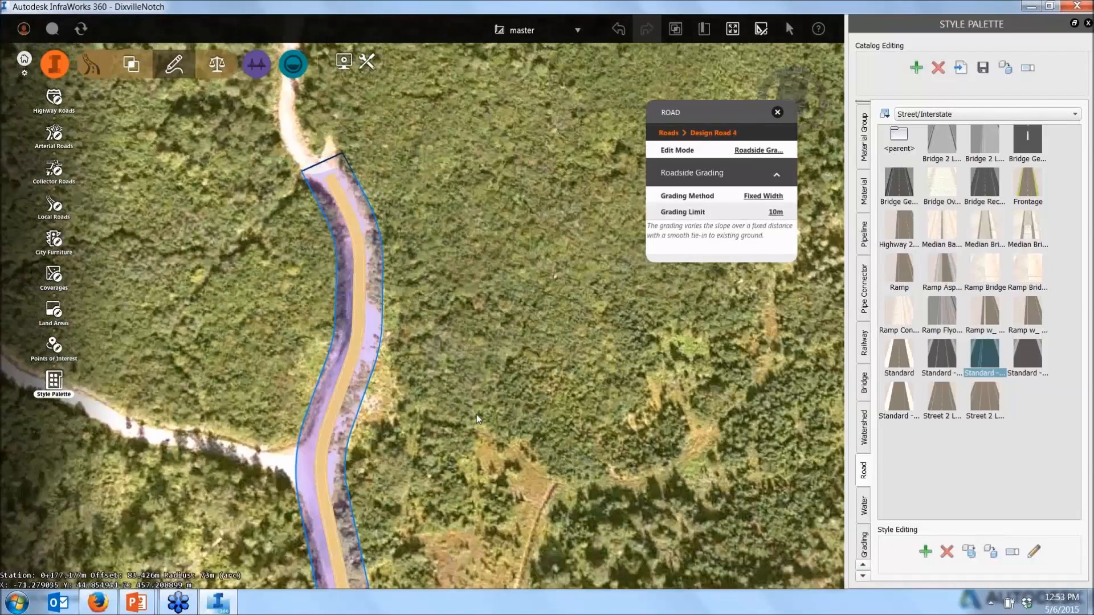
middle_click_drag(477, 415, 348, 200)
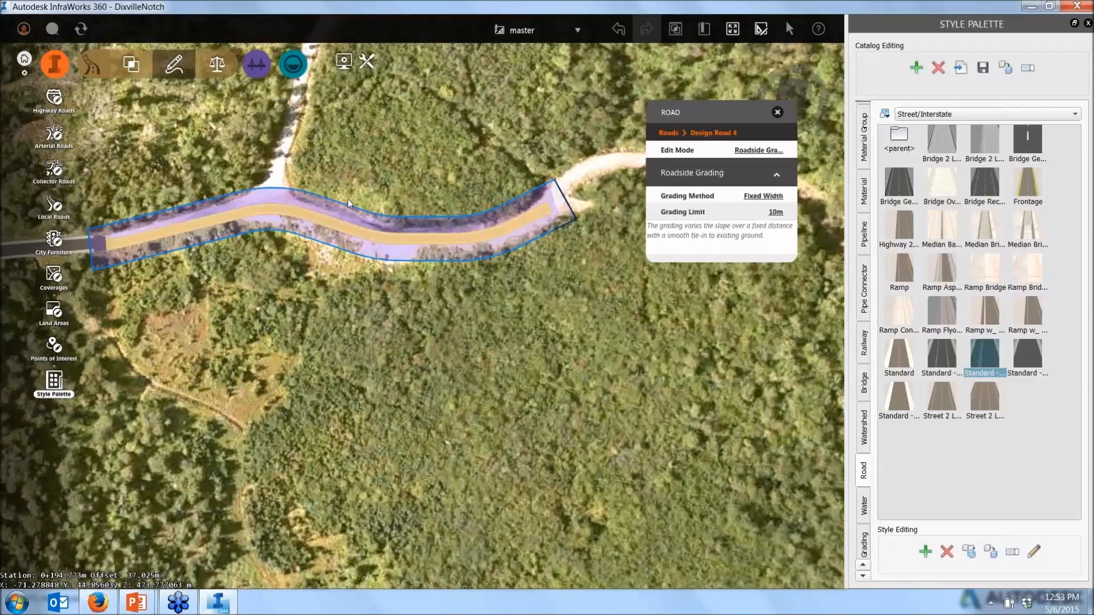
left_click(348, 200)
left_click(422, 236)
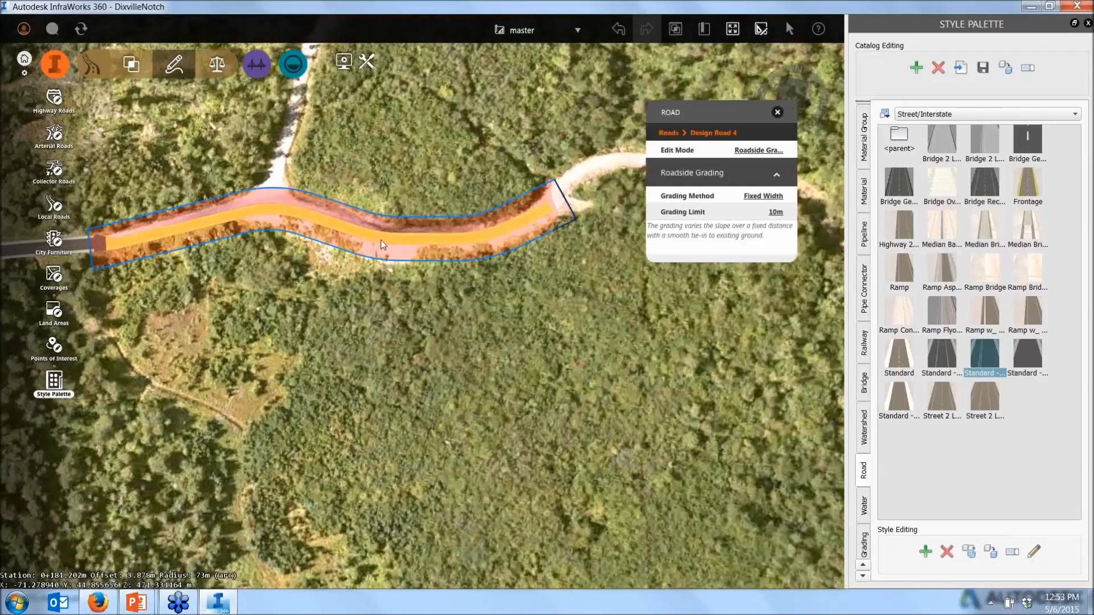
left_click(639, 27)
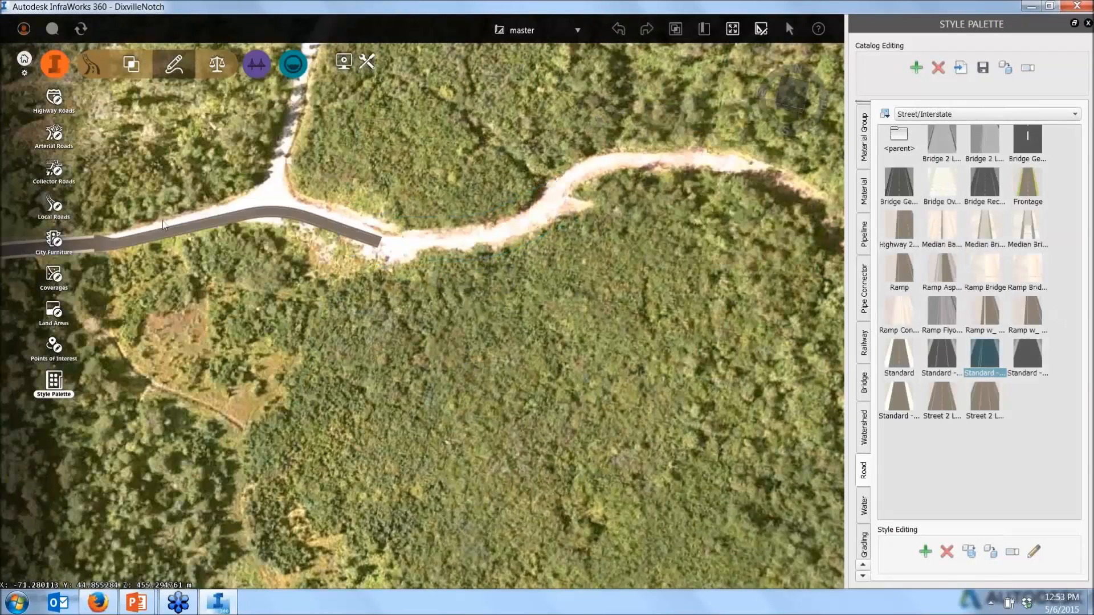
Draw a new local road with one curve from the end of the existing local road along the dirt track, leaving it deselected.
left_click(54, 204)
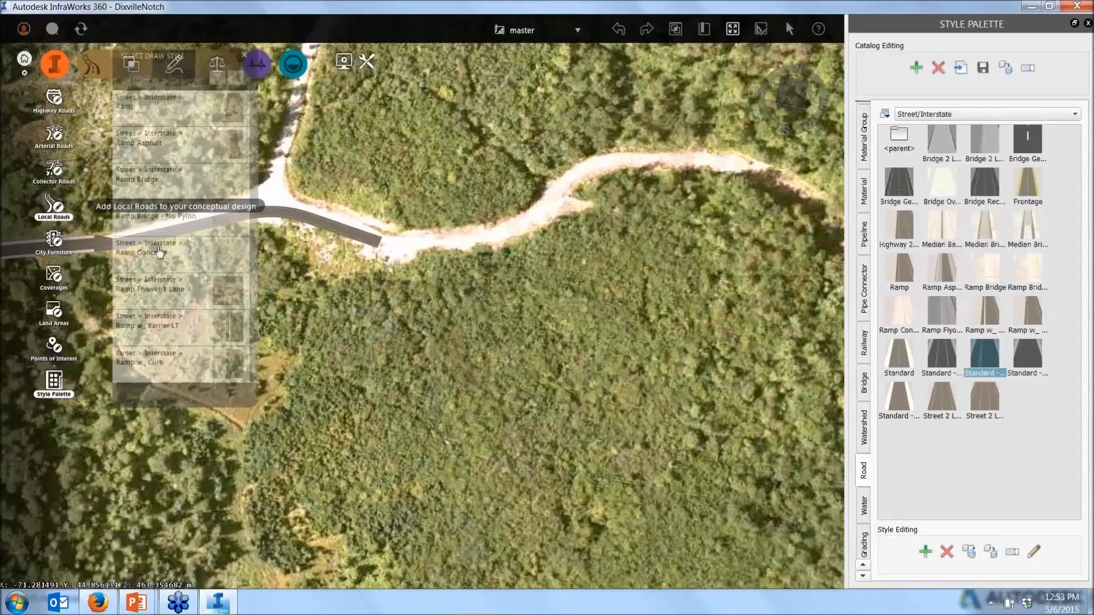
left_click(367, 234)
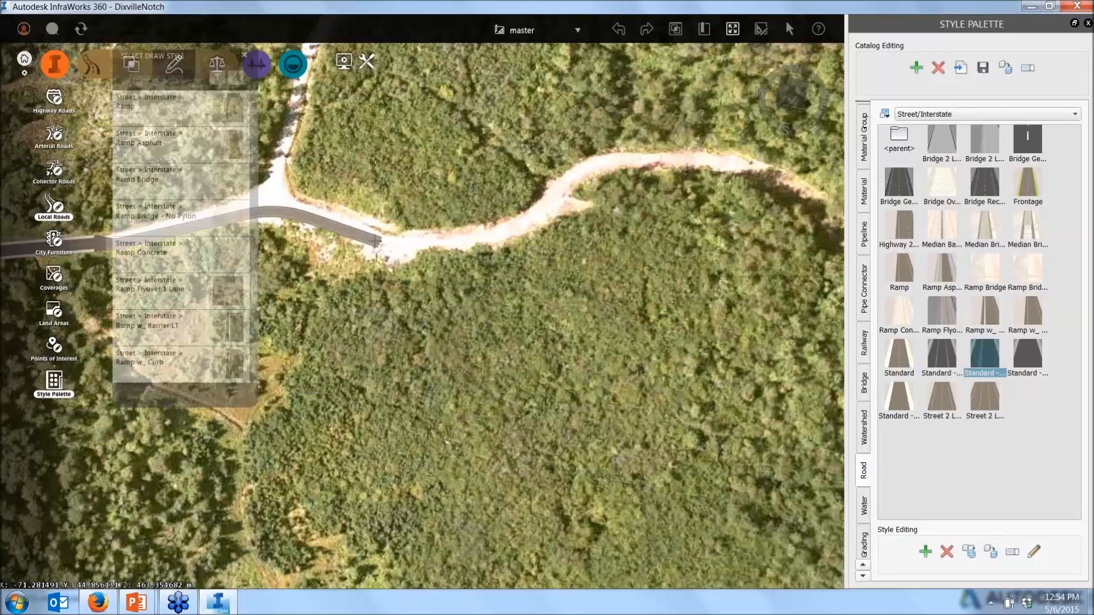
scroll(393, 246, "up", 2)
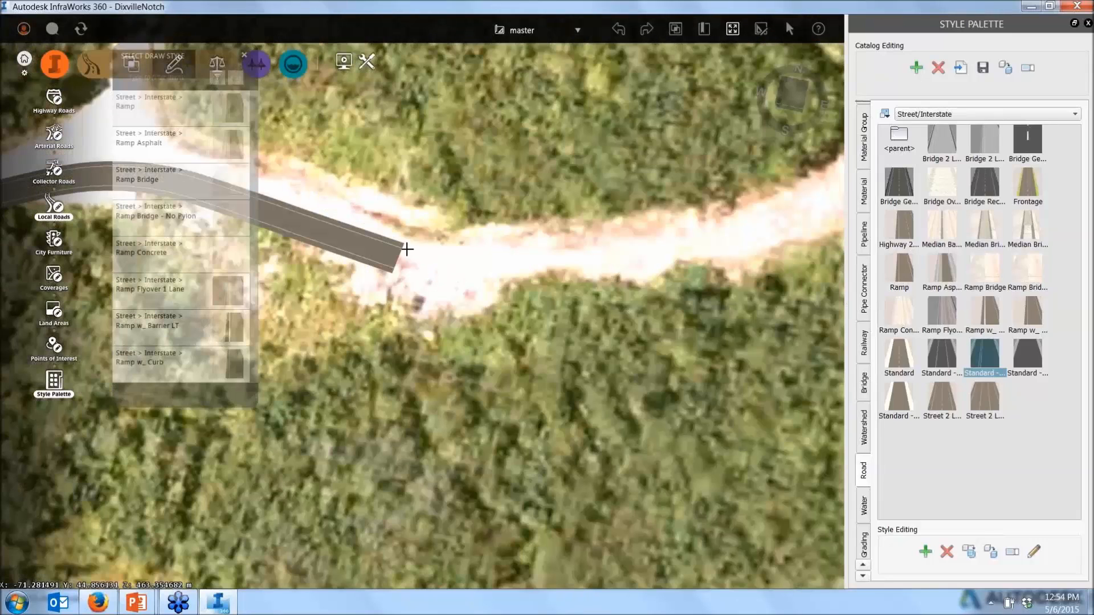
left_click(401, 249)
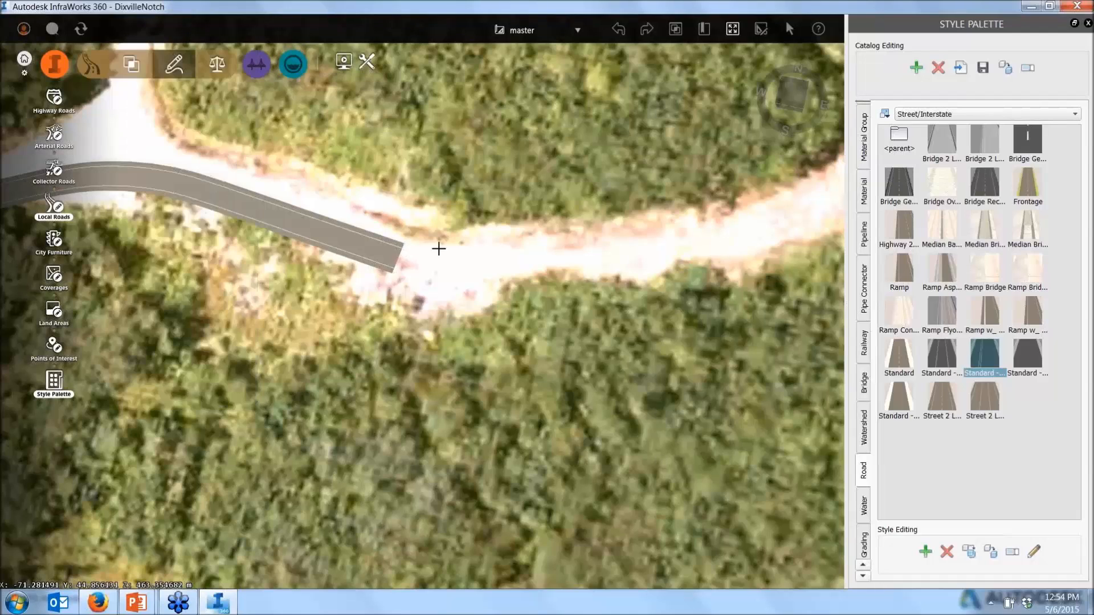
scroll(505, 255, "down", 2)
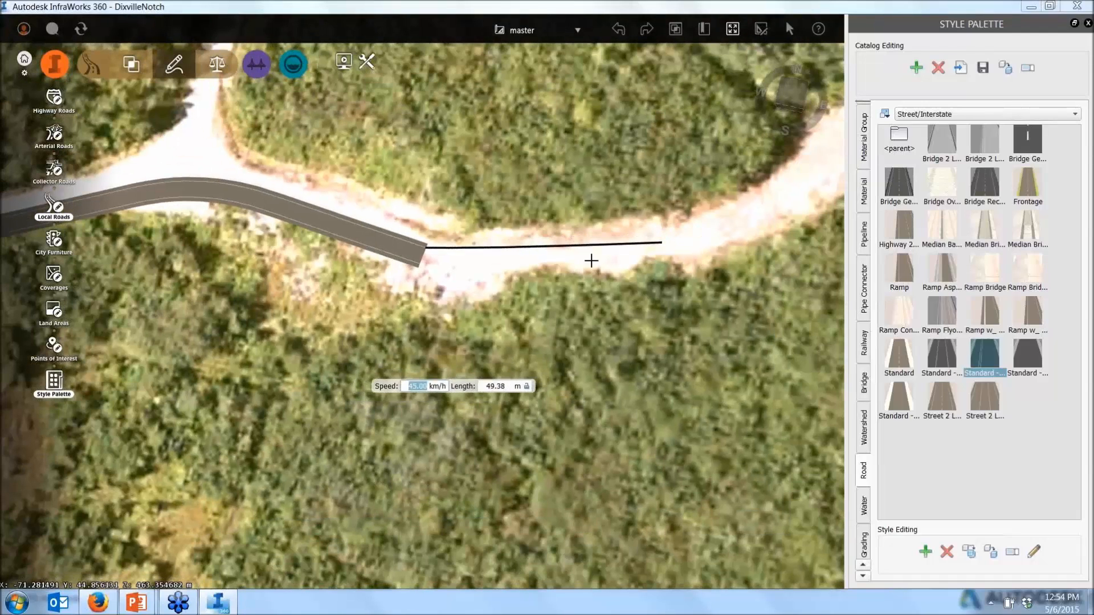
left_click(522, 277)
double_click(800, 183)
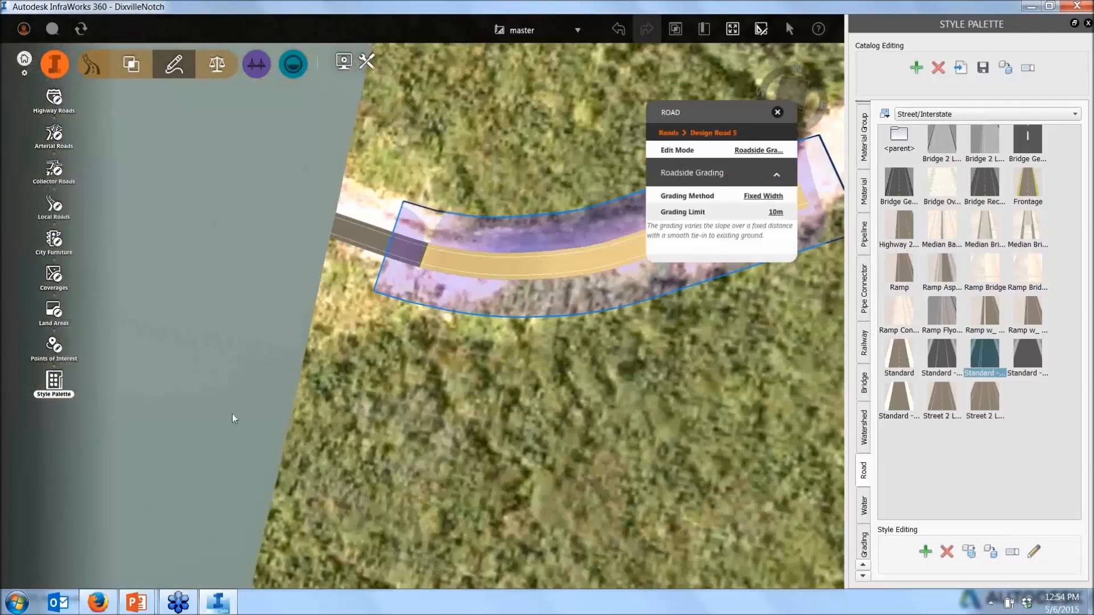
left_click(310, 300)
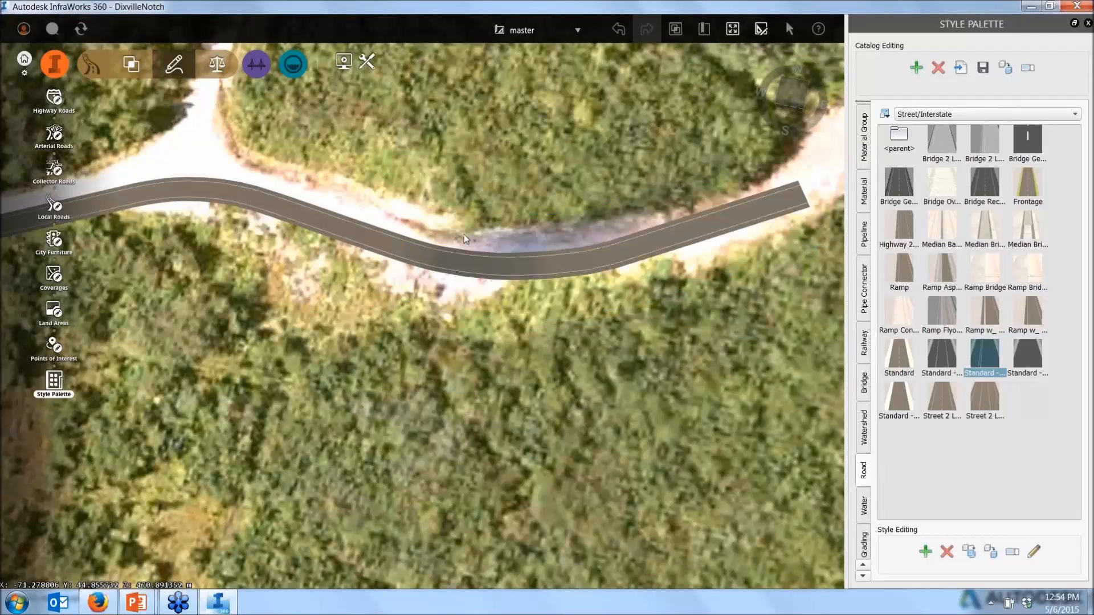
Examine the joint between Design Road 4 and Design Road 5, comparing the roadside grading areas of both roads where they meet.
scroll(463, 234, "up", 1)
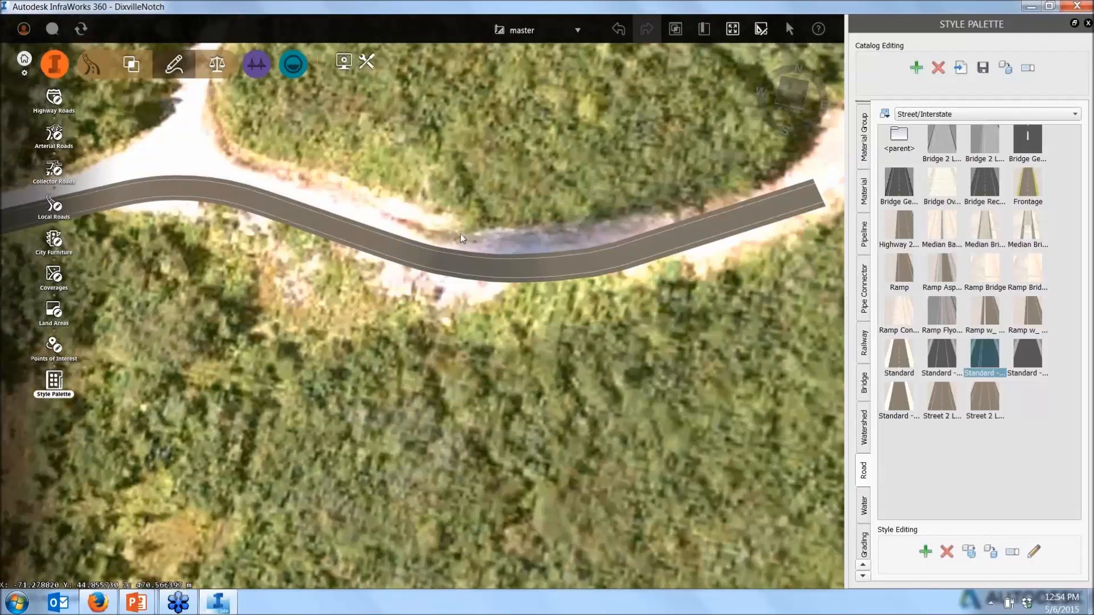
scroll(450, 242, "up", 2)
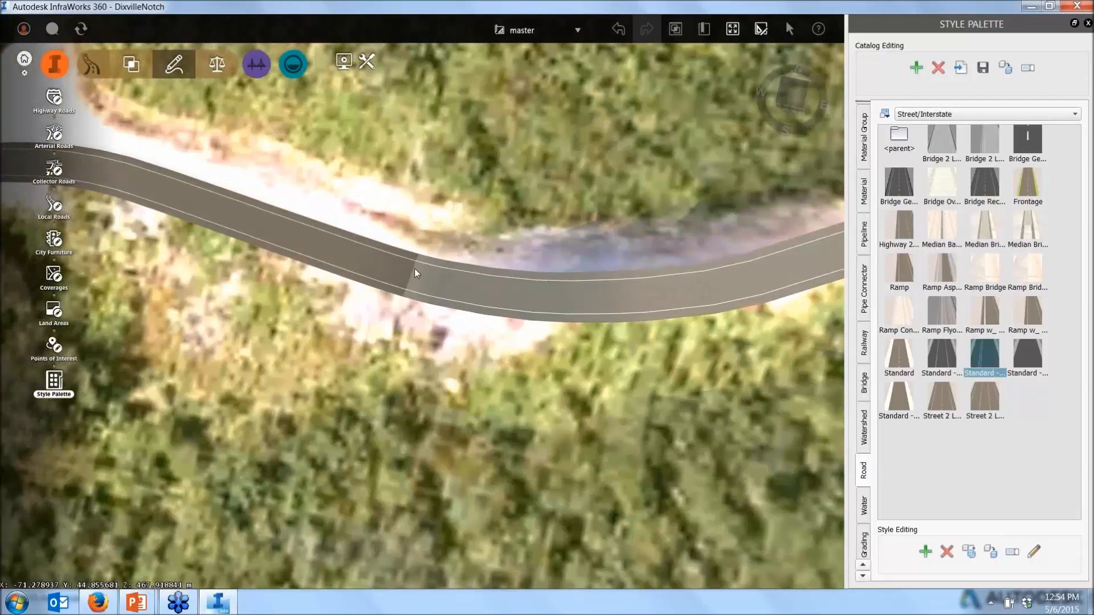
scroll(417, 264, "up", 5)
left_click(344, 313)
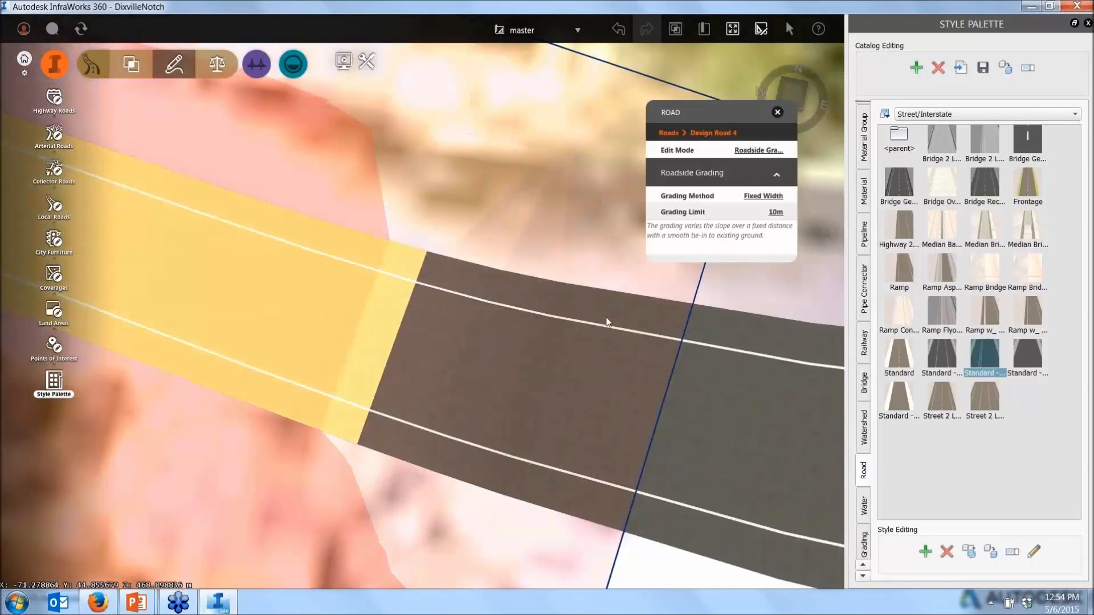
scroll(607, 323, "down", 2)
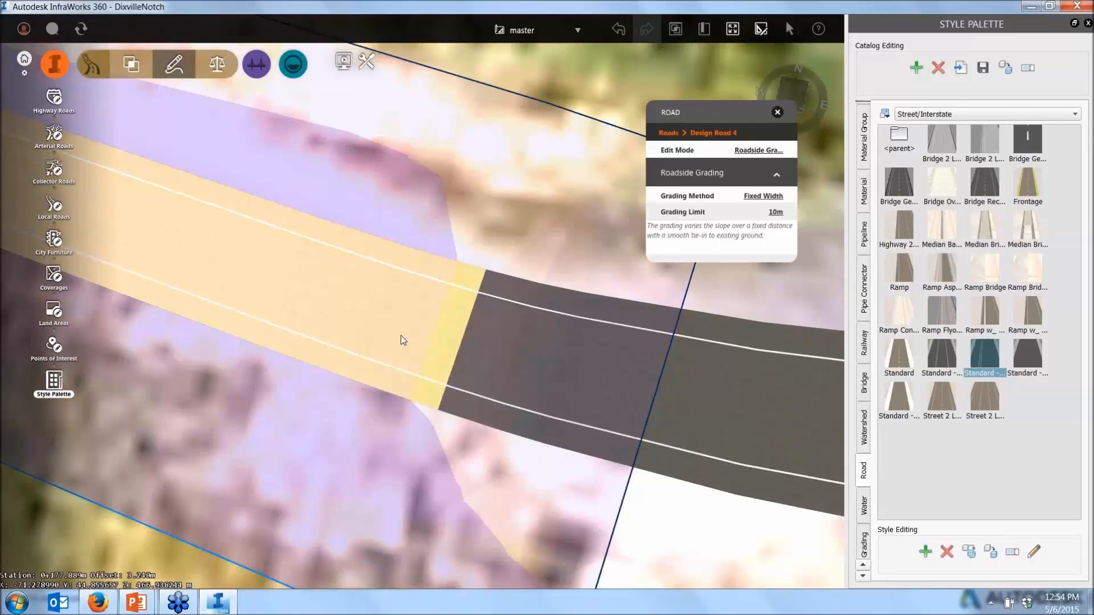
scroll(401, 340, "down", 1)
left_click(684, 305)
left_click(552, 337)
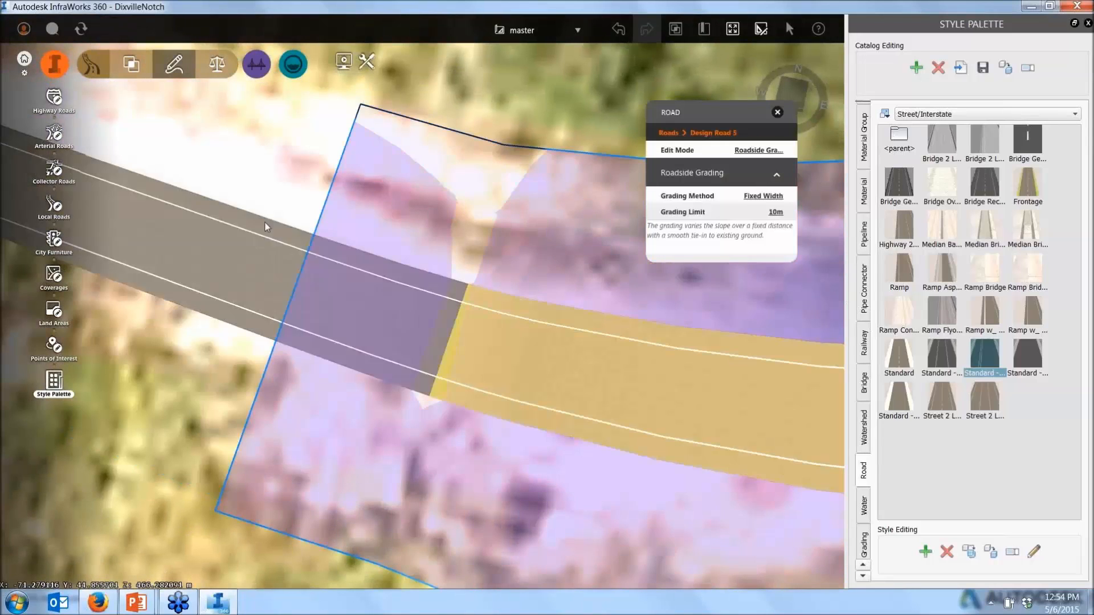
left_click(286, 146)
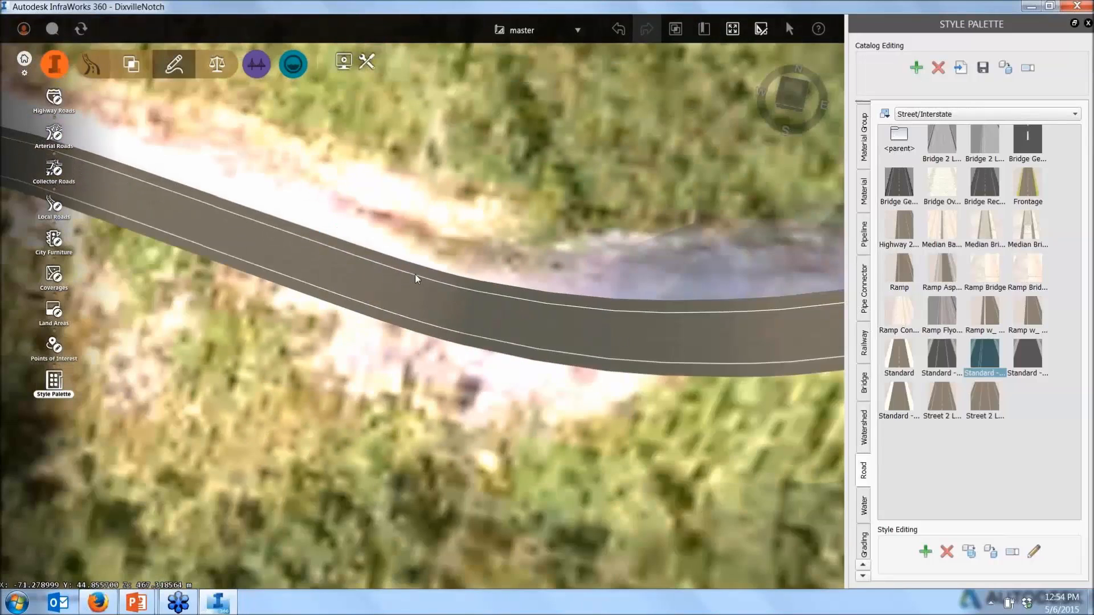
Set the roadside grading method of Design Road 5 to Fixed Slope and increase its grading limit.
left_click_drag(415, 275, 484, 266)
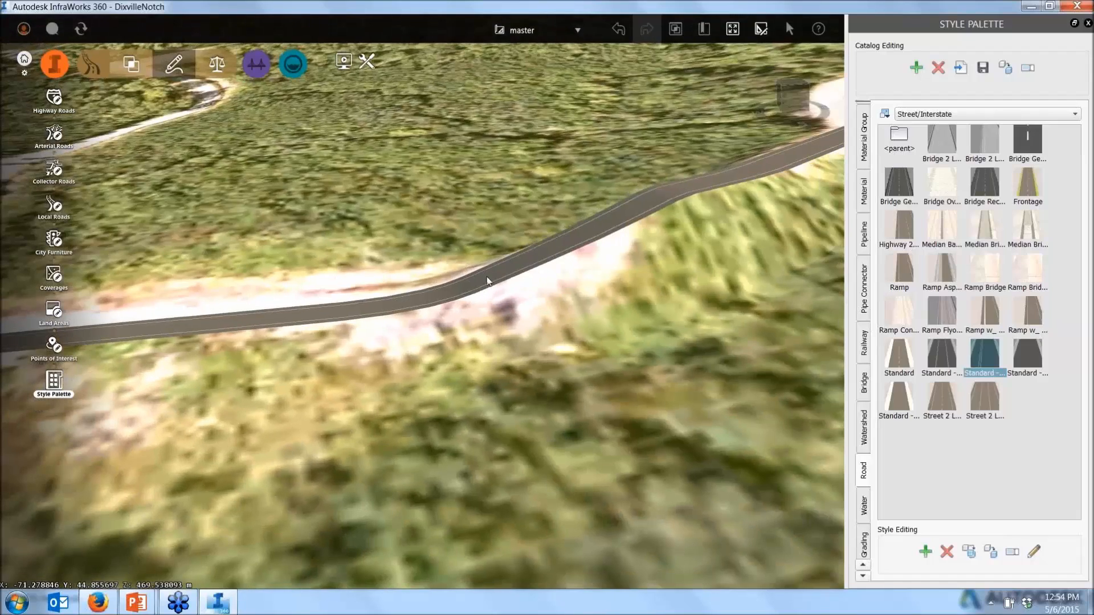
scroll(537, 317, "down", 3)
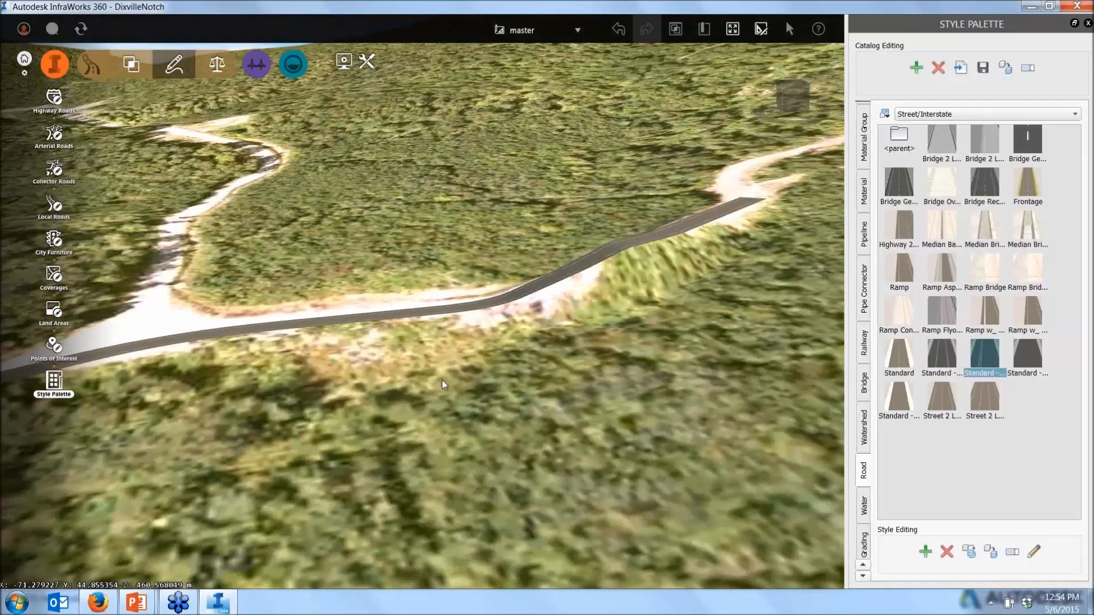
left_click(563, 285)
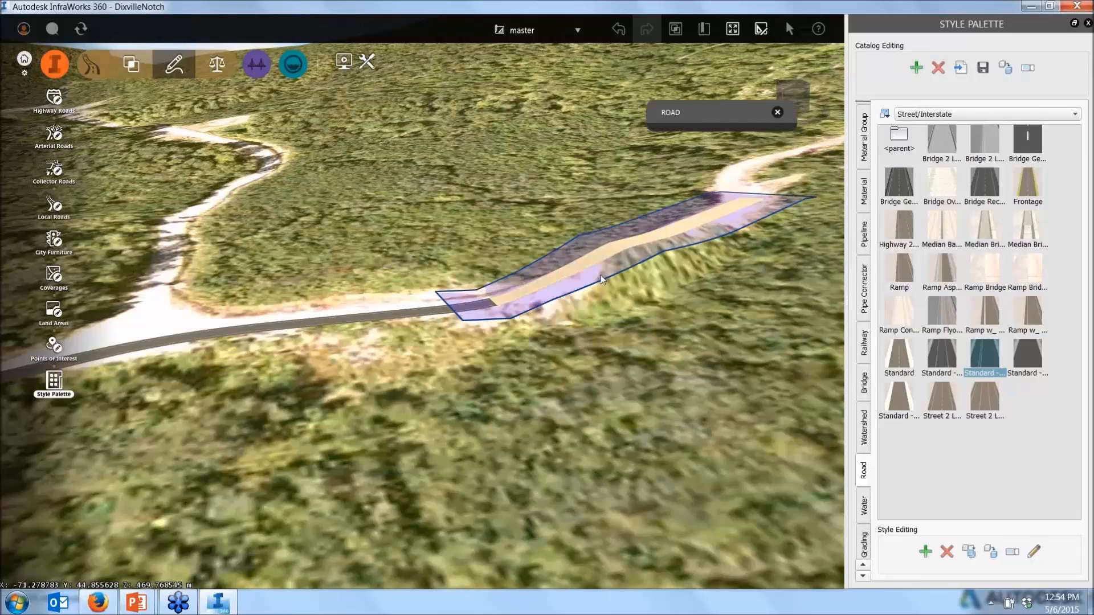
left_click(764, 196)
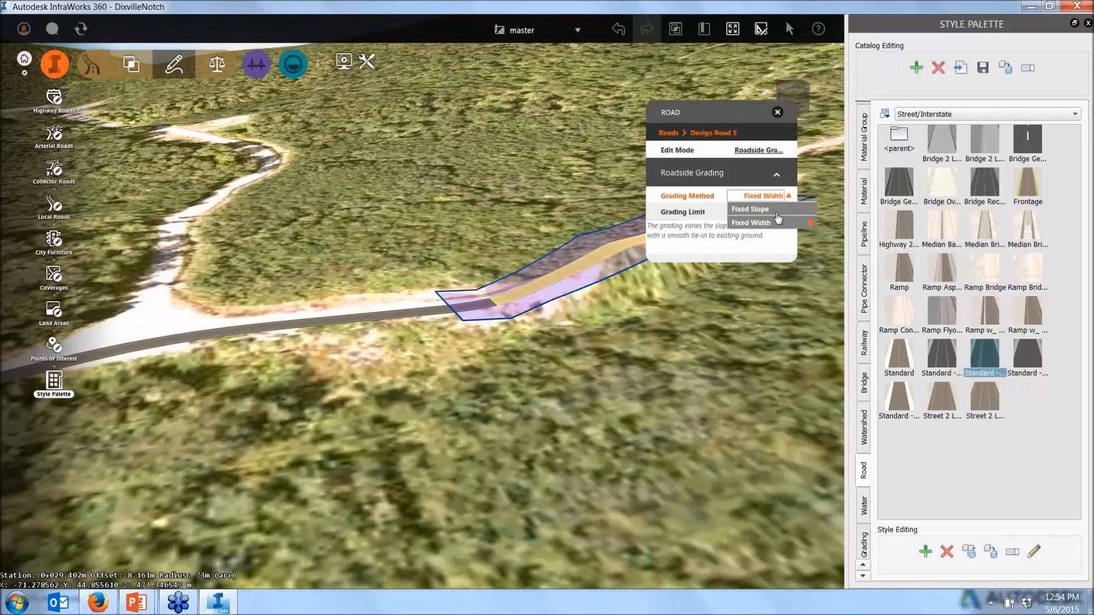
left_click(752, 209)
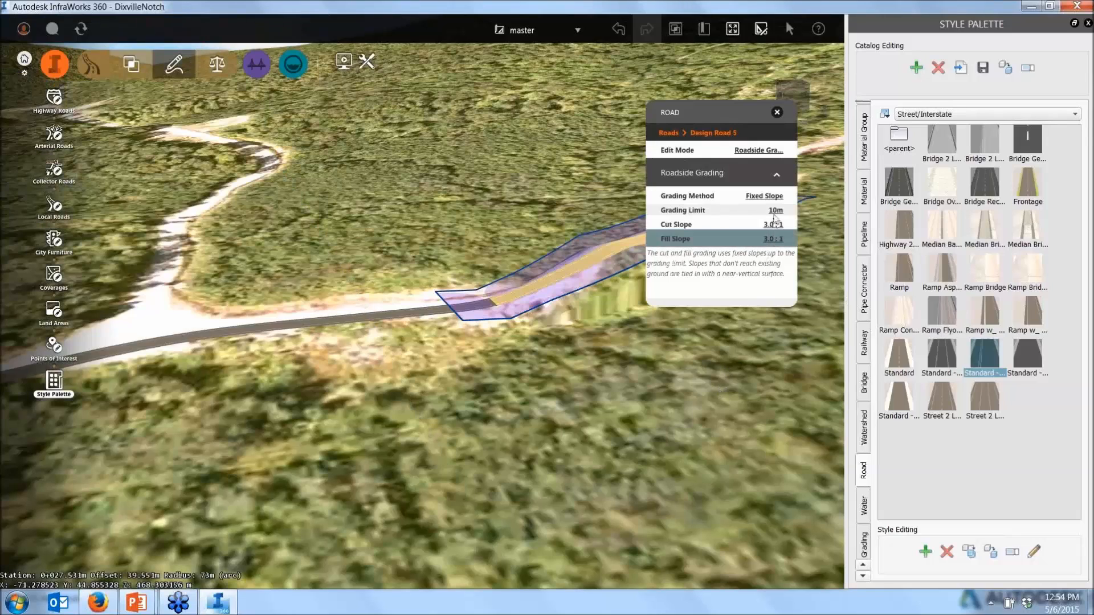
left_click(776, 211)
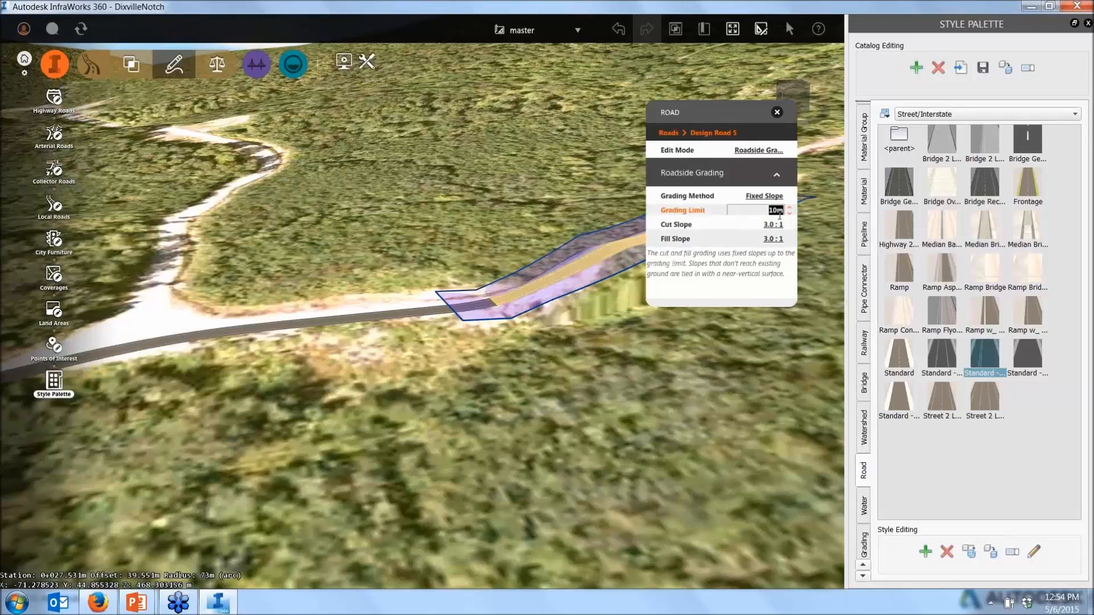
type("5")
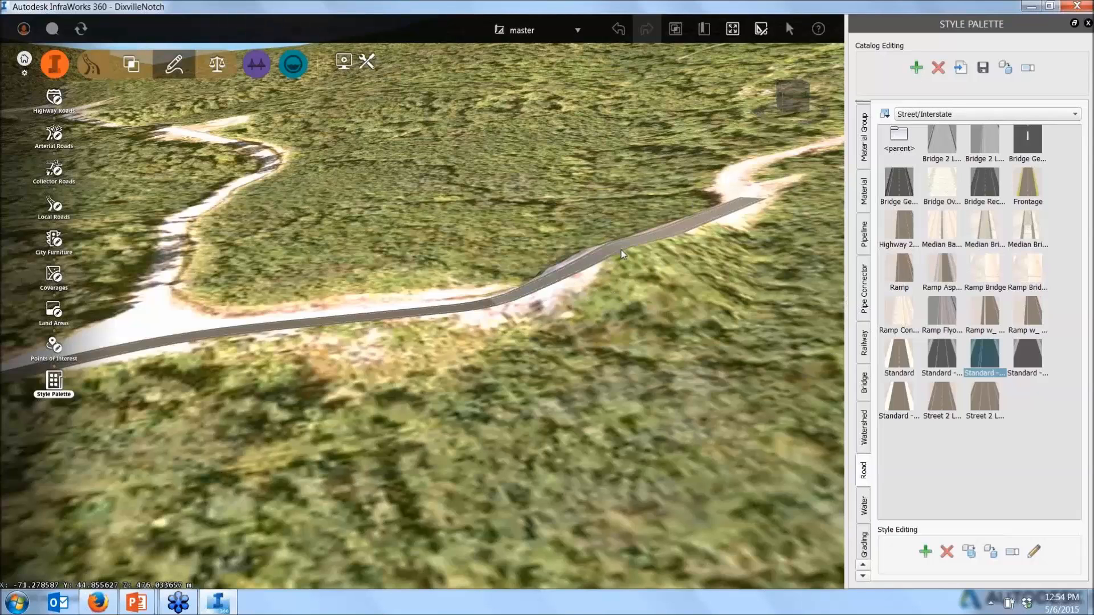
Set the roadside grading method of Design Road 4 to Fixed Slope, and deselect the road.
scroll(622, 252, "up", 3)
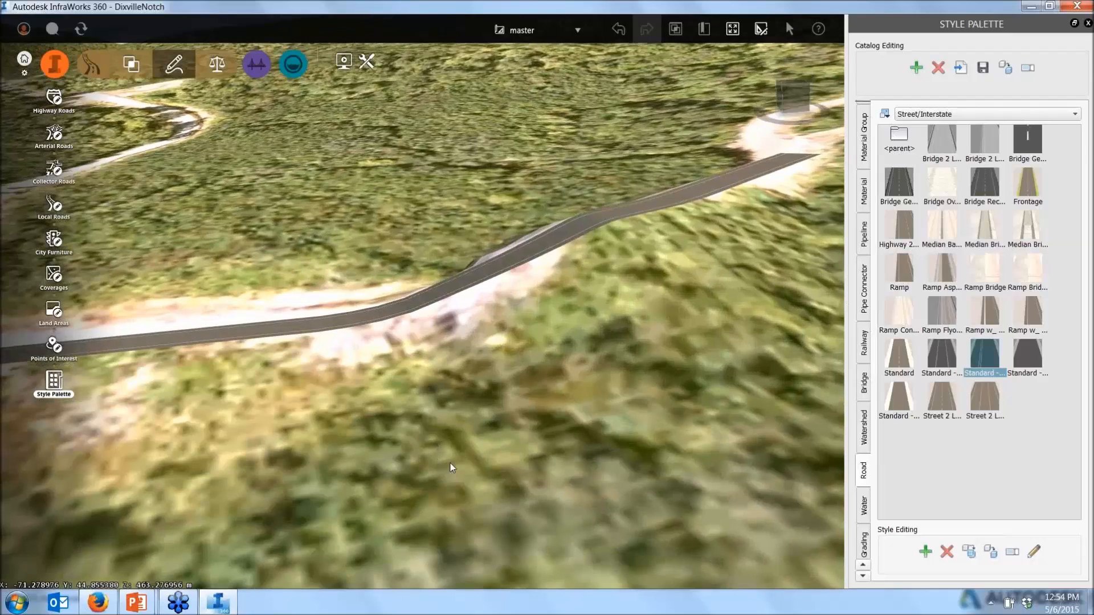
middle_click_drag(450, 463, 543, 320)
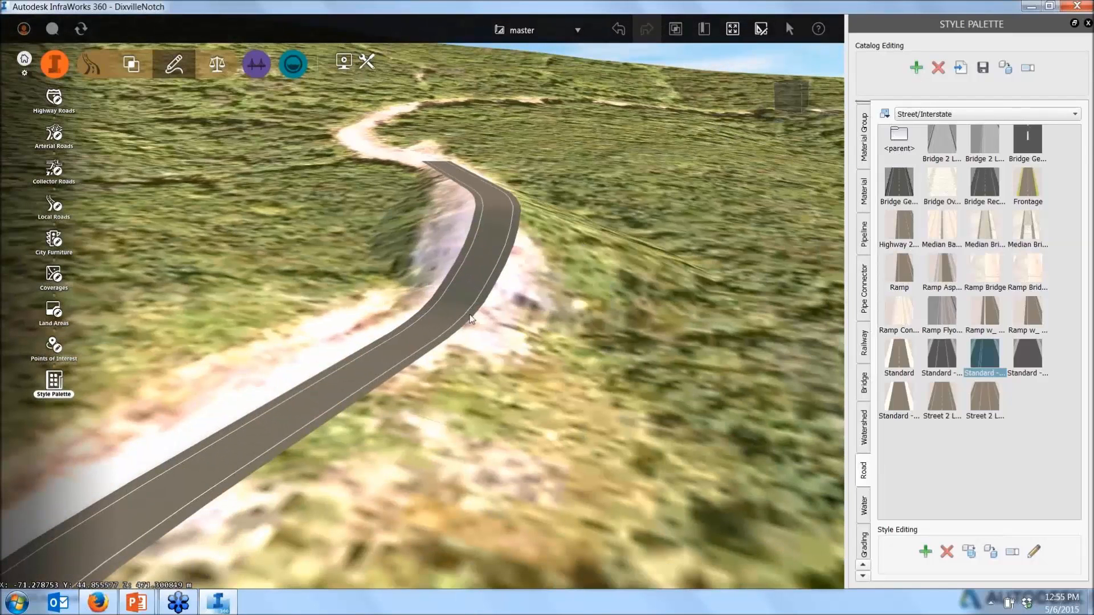
left_click(374, 372)
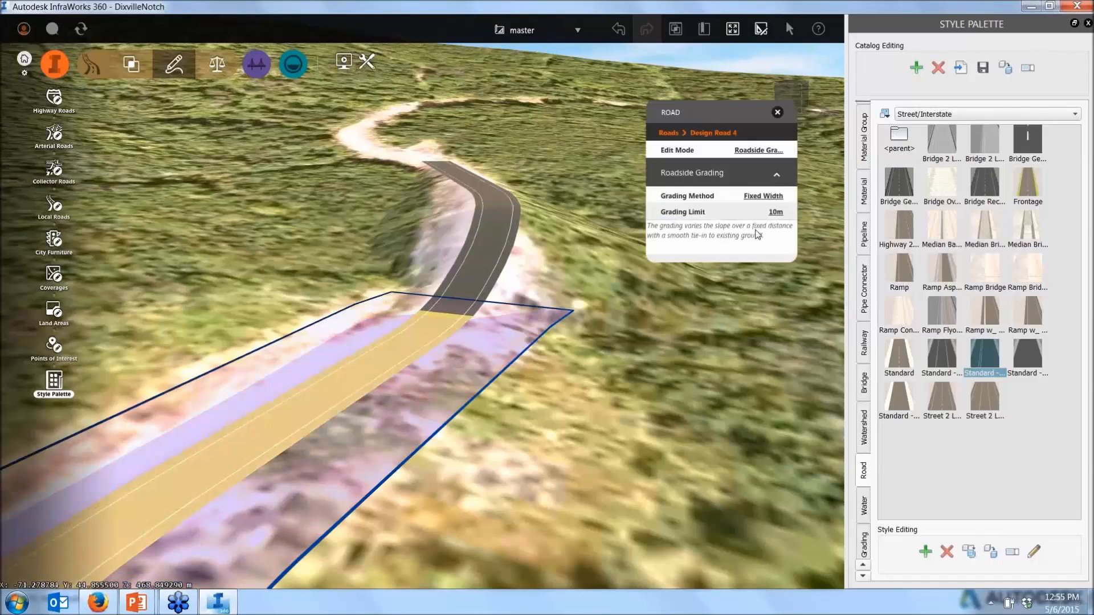
left_click(764, 195)
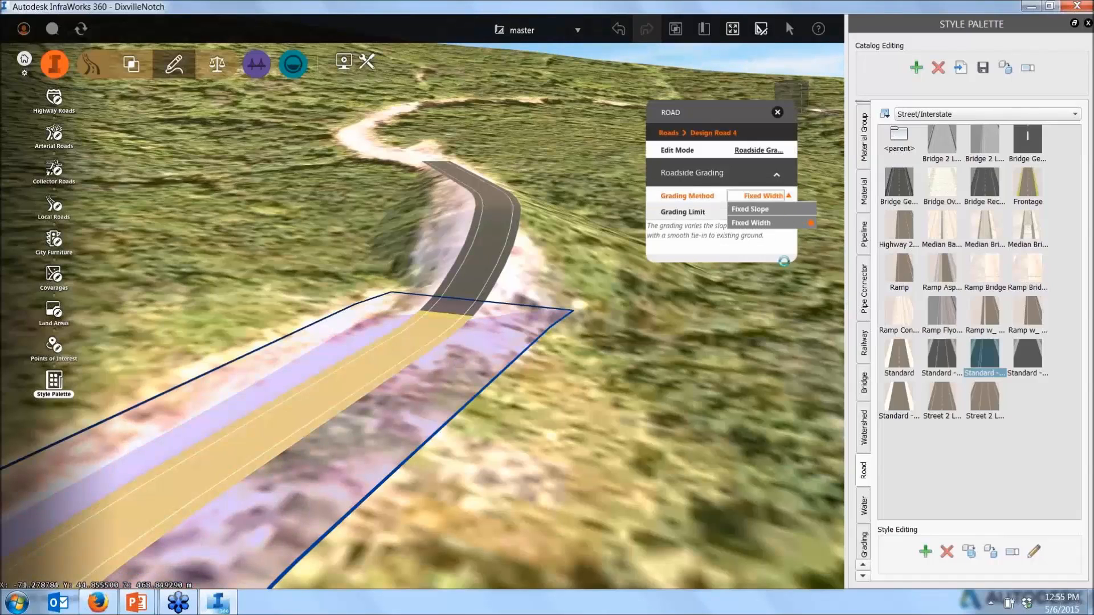
left_click(772, 209)
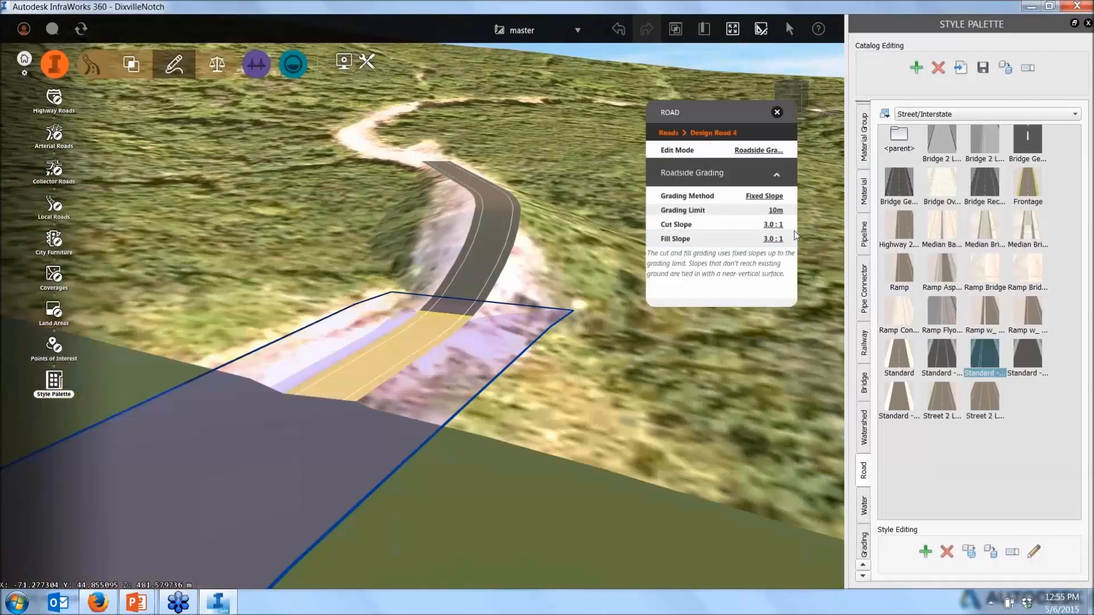
left_click(613, 400)
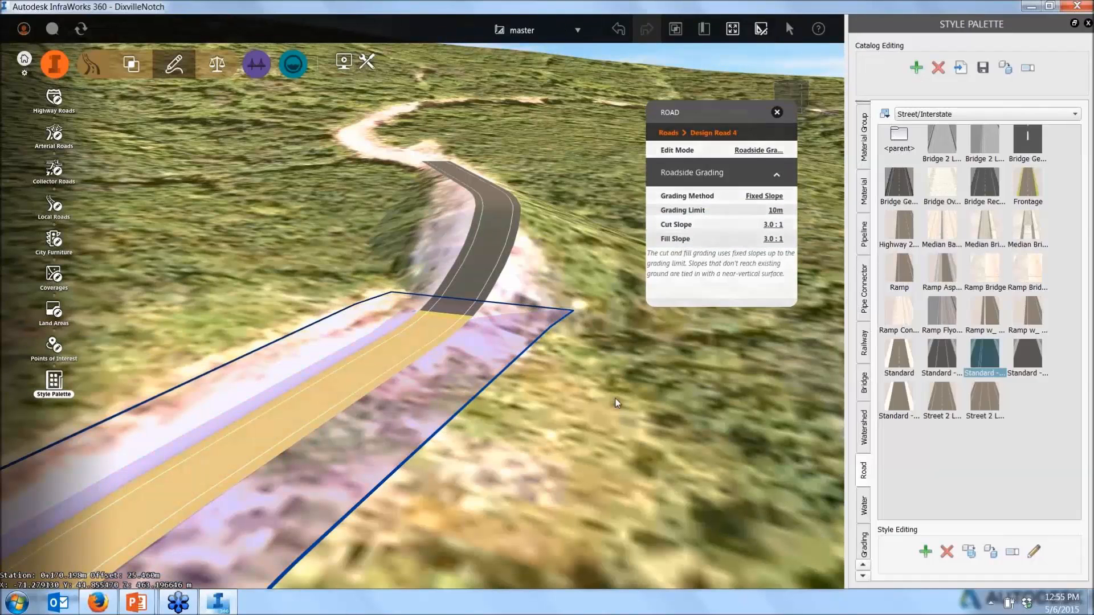
scroll(597, 322, "down", 3)
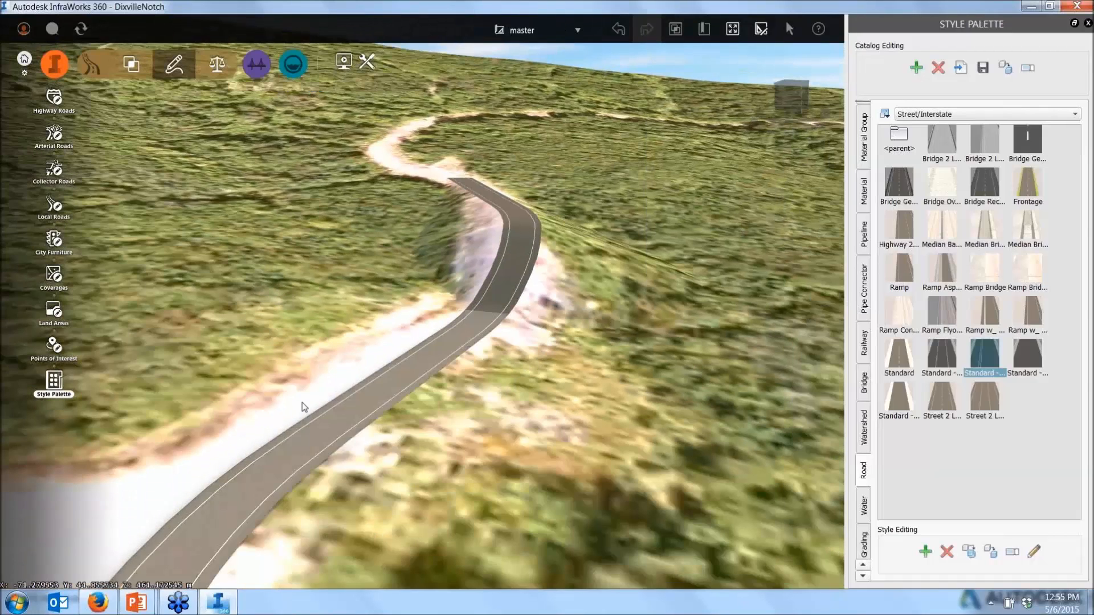
scroll(586, 354, "down", 3)
scroll(585, 354, "down", 3)
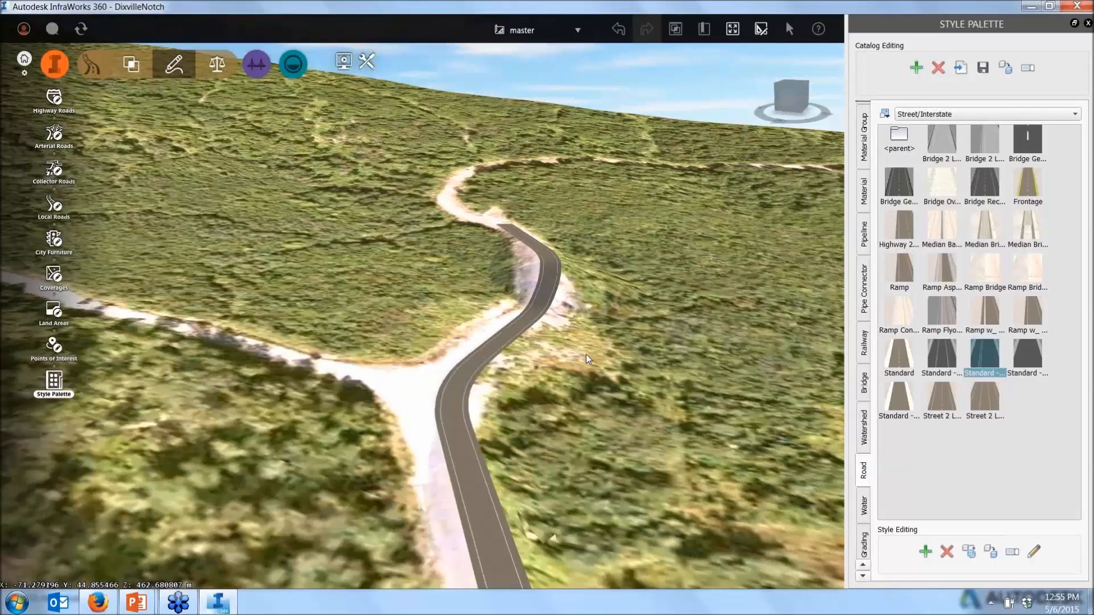